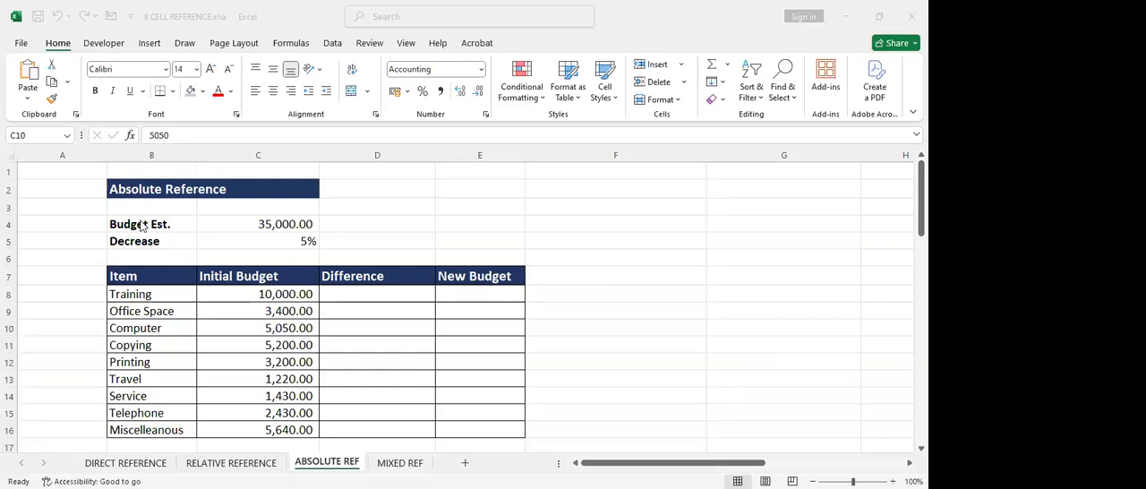
click(623, 206)
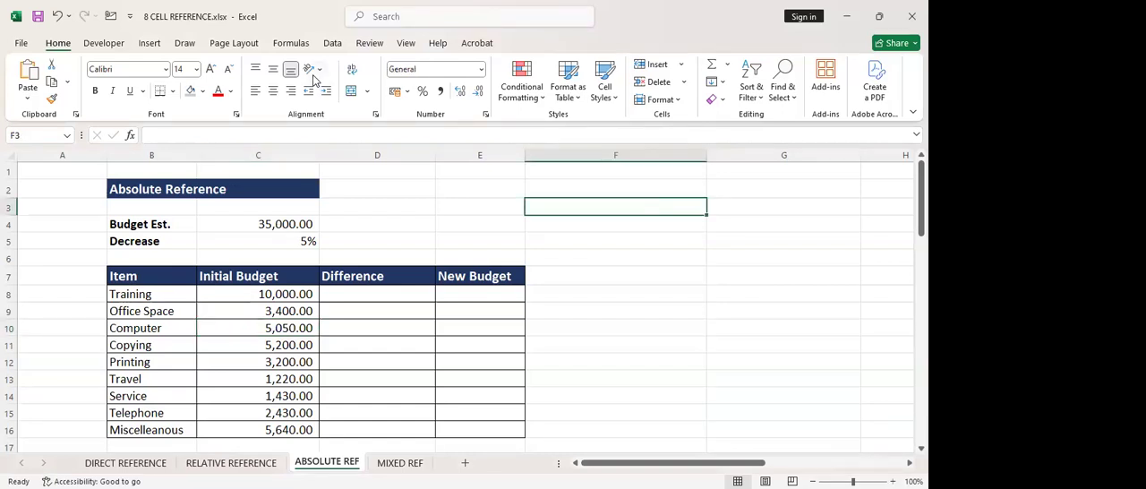
click(609, 330)
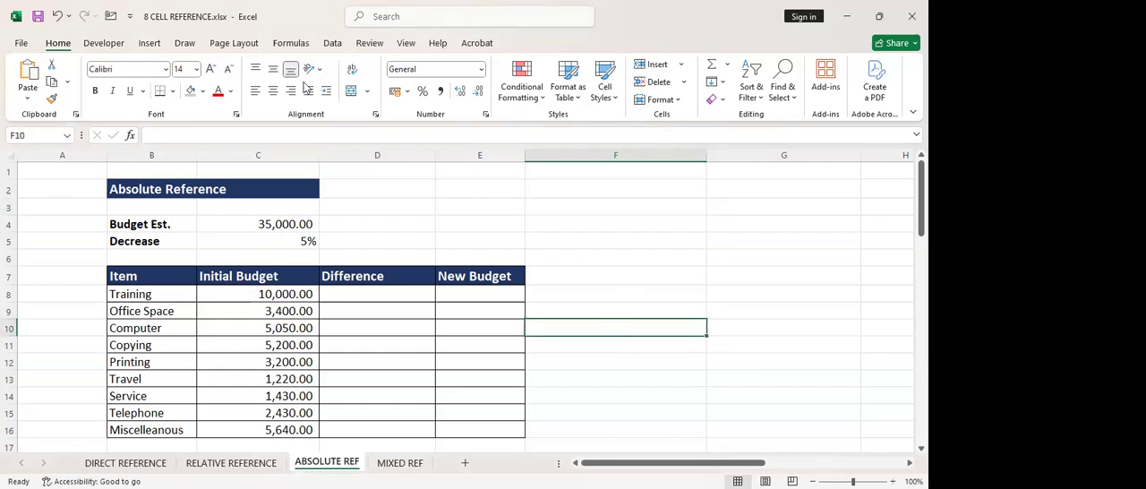
key(alt+Tab)
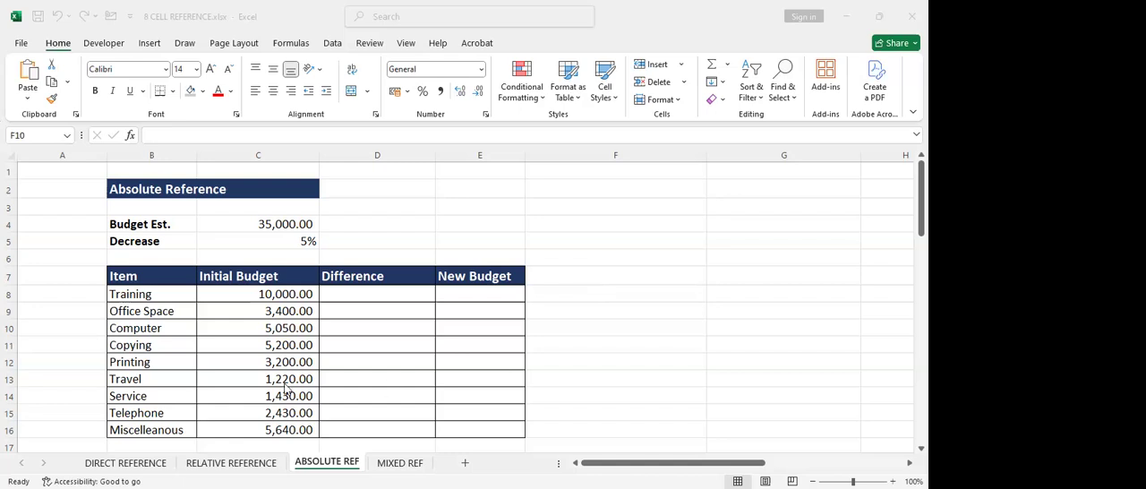
click(182, 357)
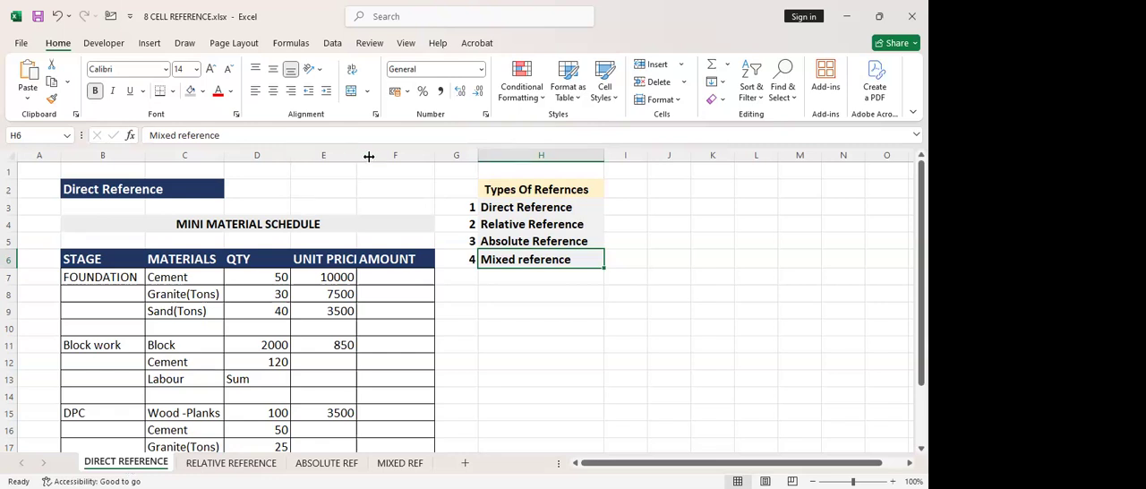
Widen column E on the DIRECT REFERENCE sheet so the UNIT PRICE heading fits
drag(356, 156, 369, 156)
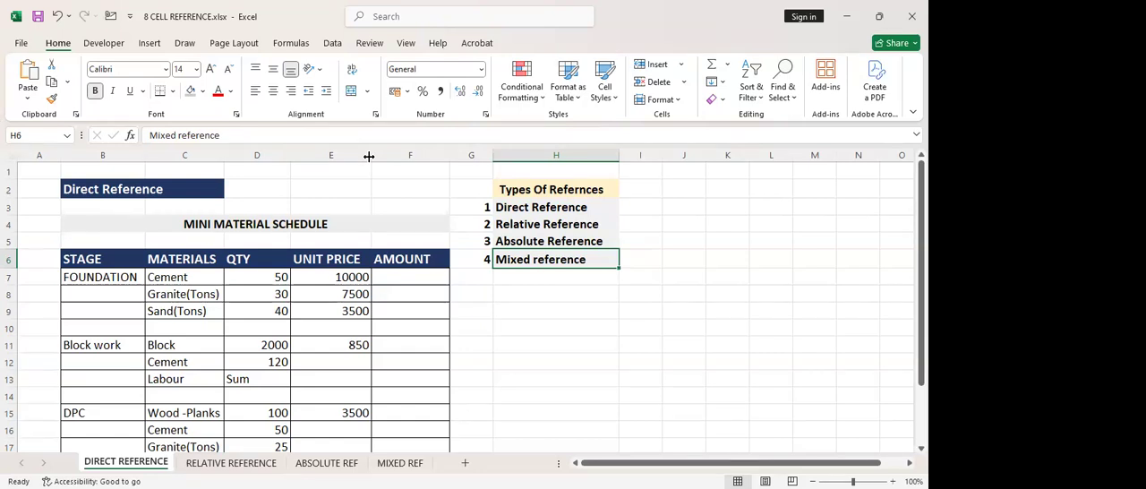
scroll(398, 259, down, 1)
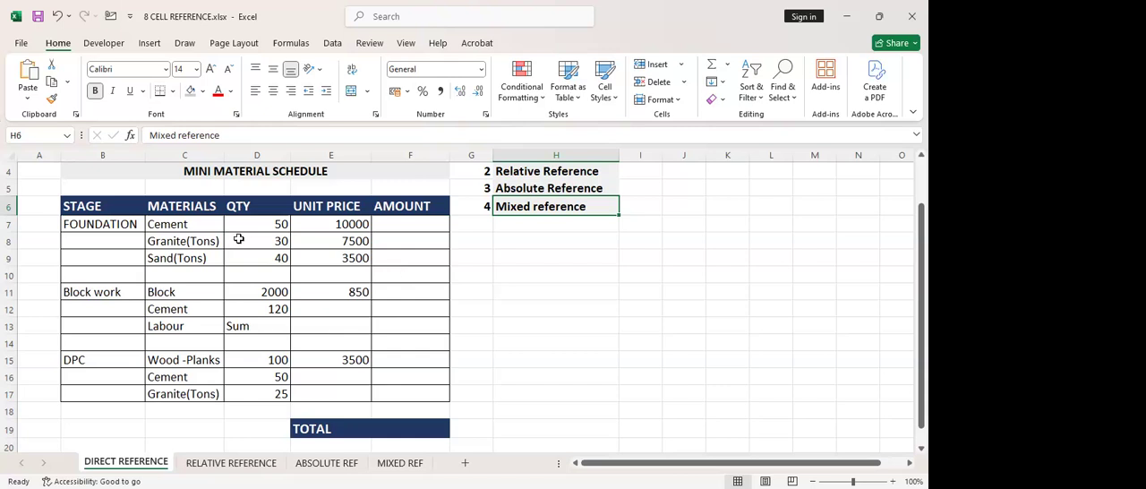
Calculate the foundation cement amount in F7 by multiplying quantity by unit price with the formula =D7*E7
click(130, 229)
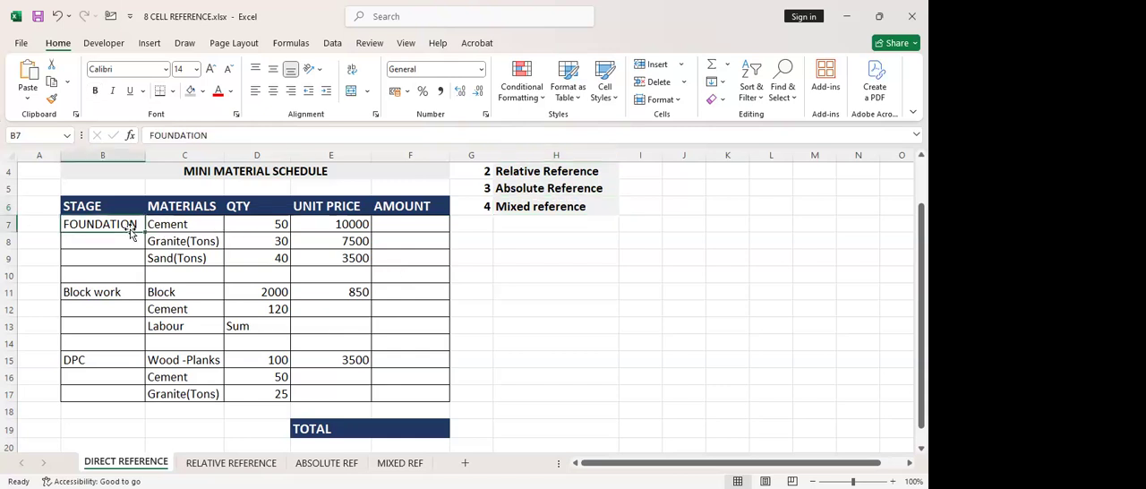
click(261, 224)
click(345, 226)
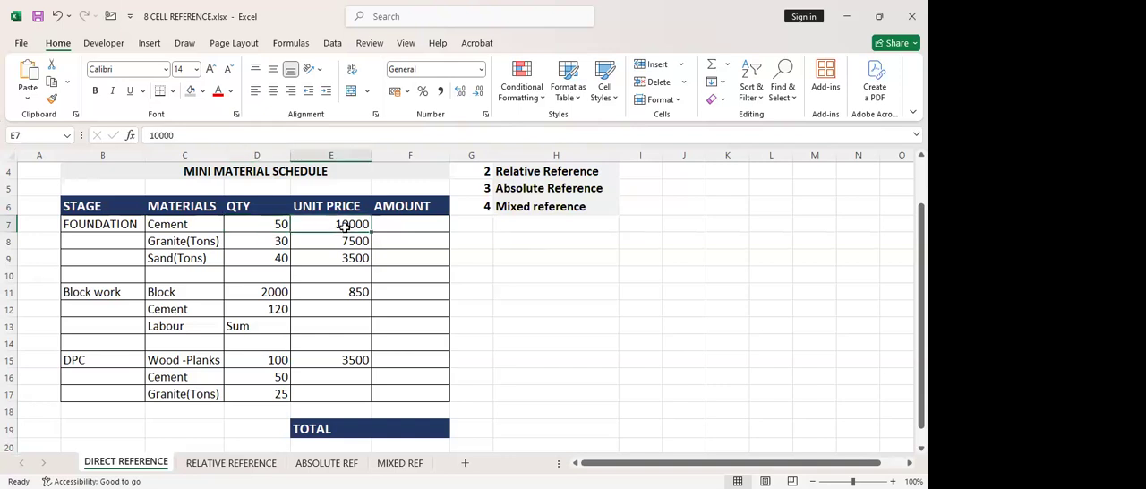
click(395, 227)
text(=)
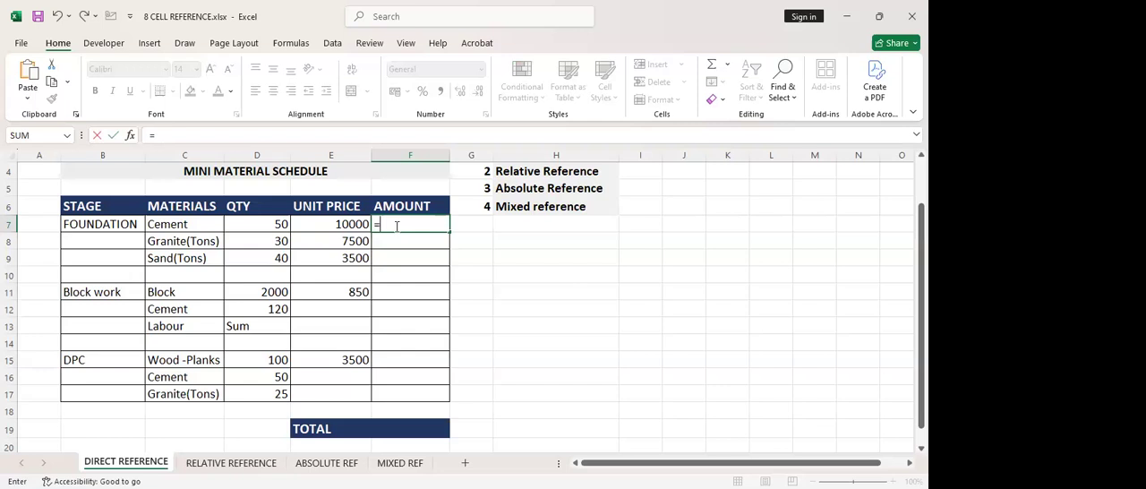
key(BackSpace)
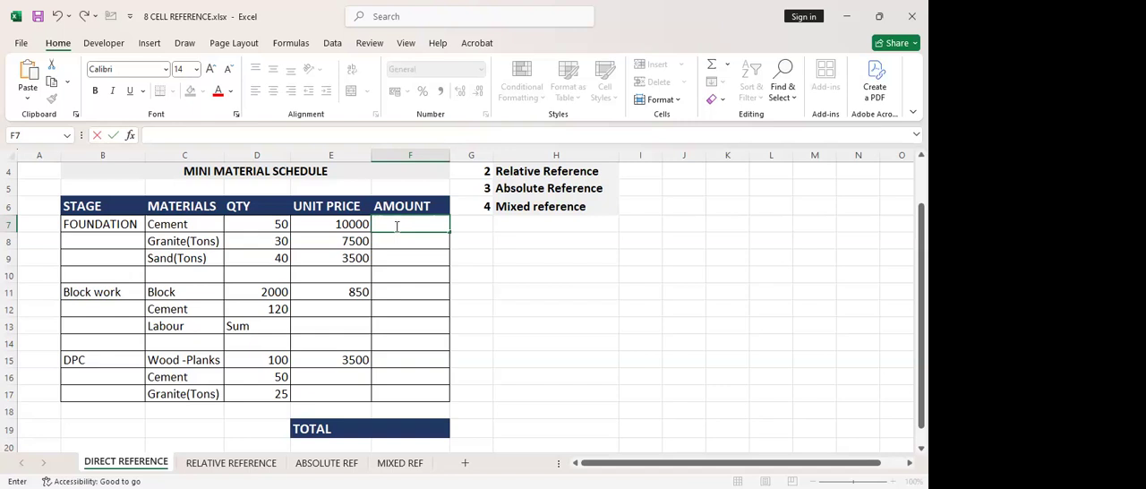
text(=)
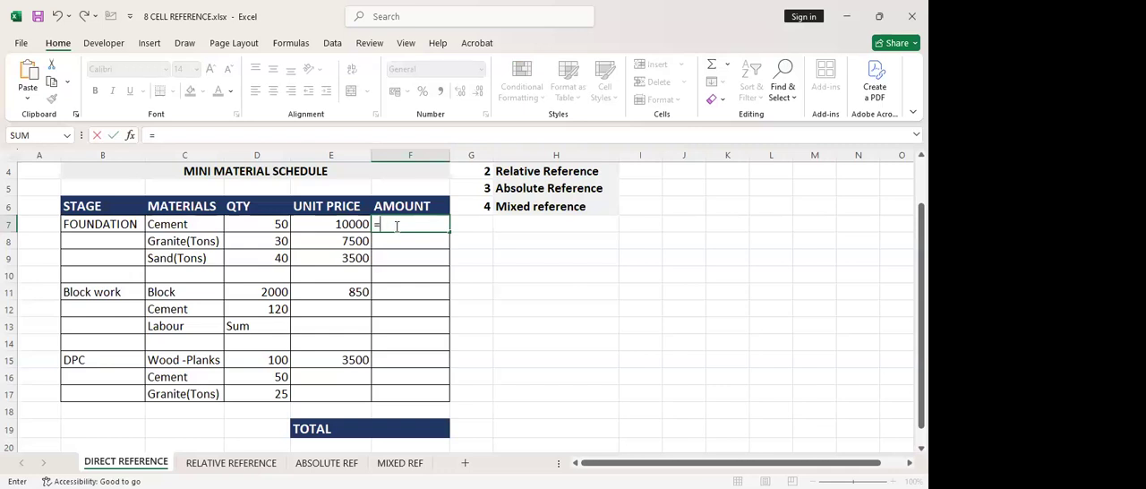
click(263, 224)
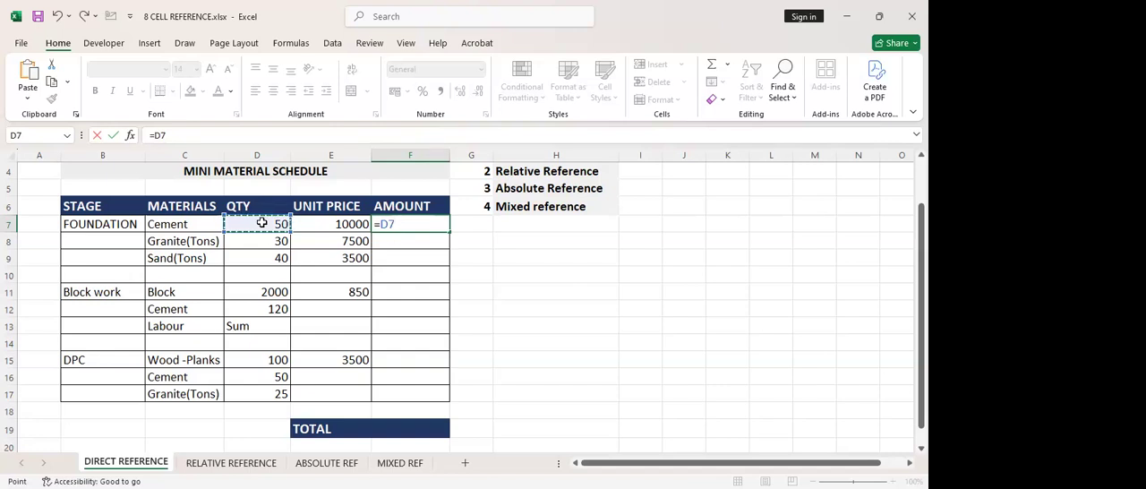
text(*)
click(328, 222)
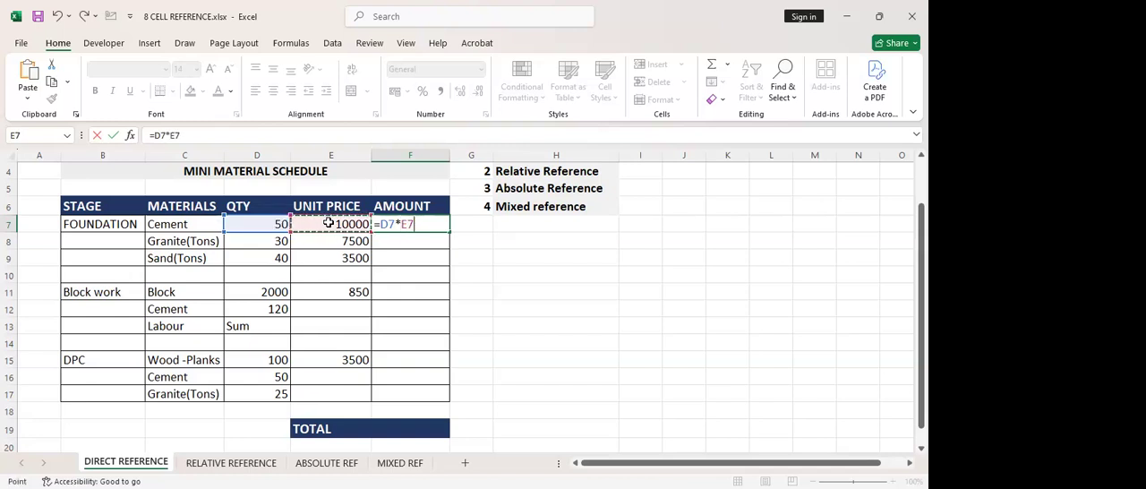
key(Return)
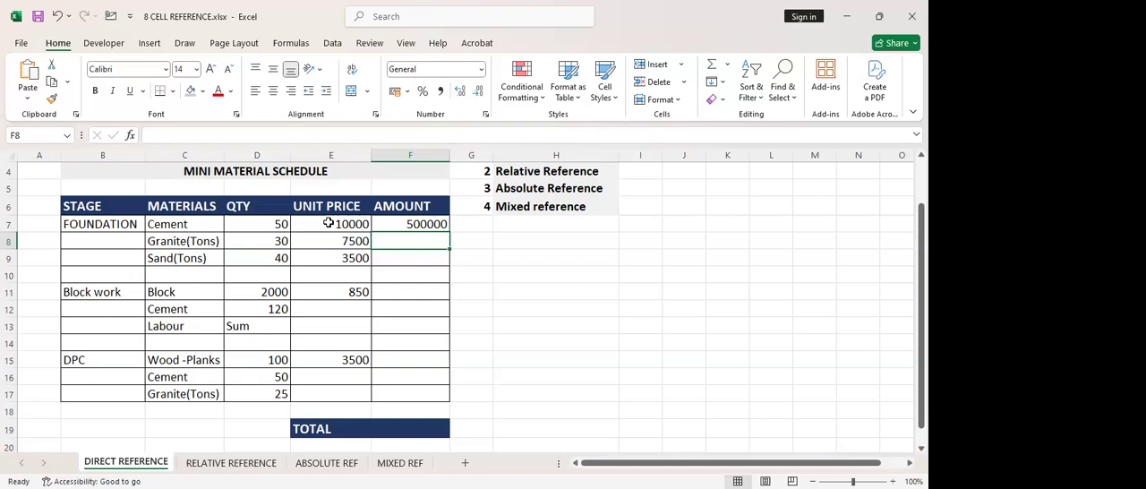
Set the foundation cement unit price in E7 to 10500
click(339, 223)
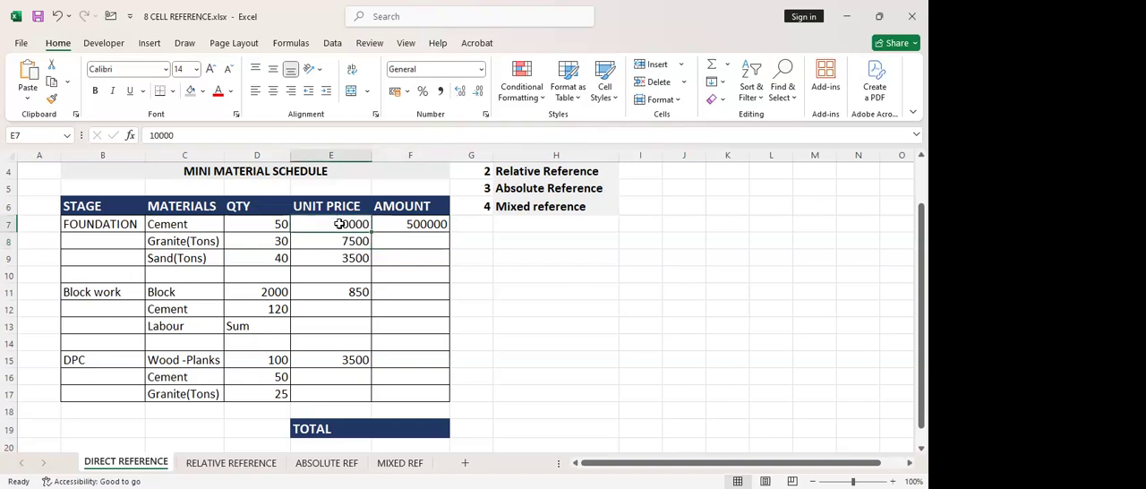
double_click(354, 224)
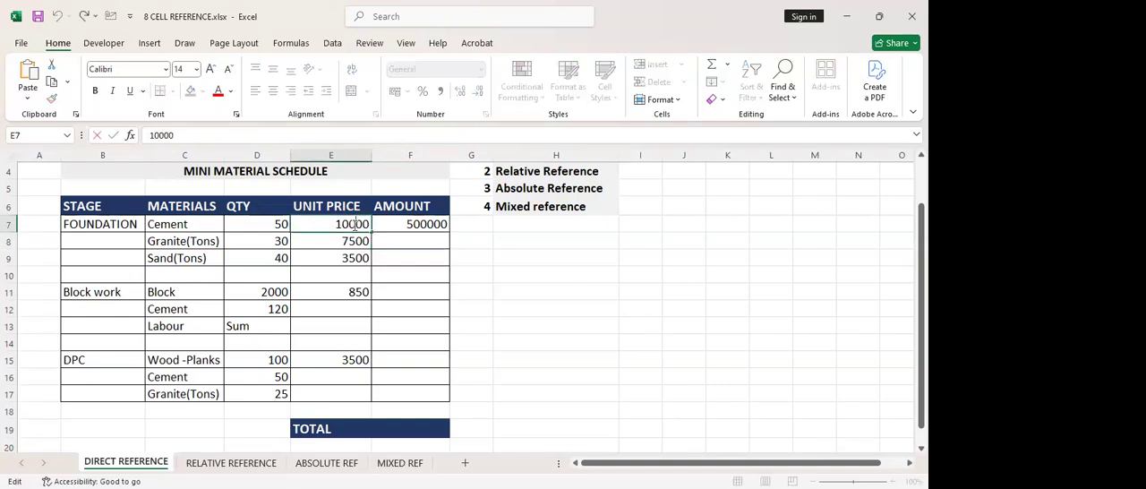
click(342, 250)
click(348, 224)
double_click(348, 225)
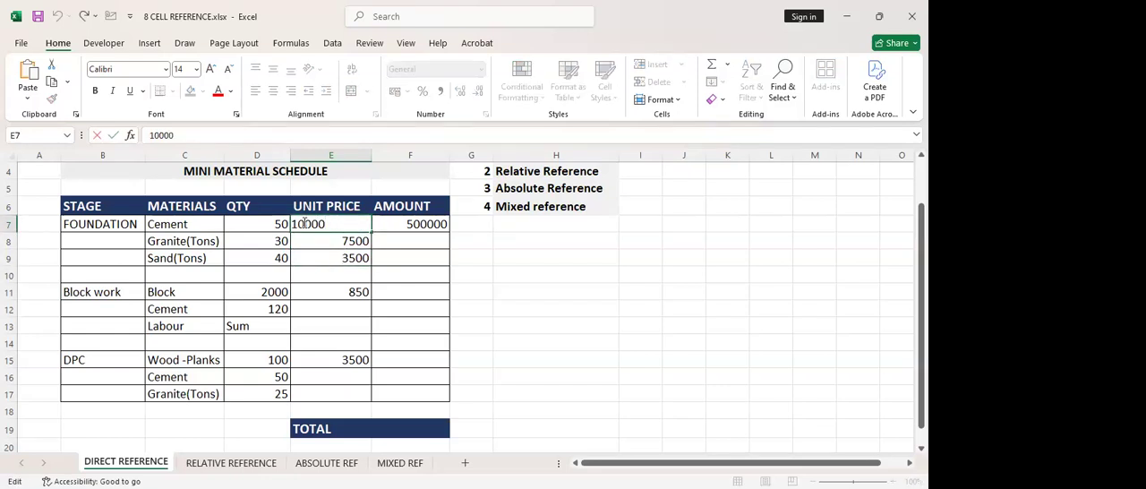
drag(305, 224, 310, 224)
text(5)
key(Return)
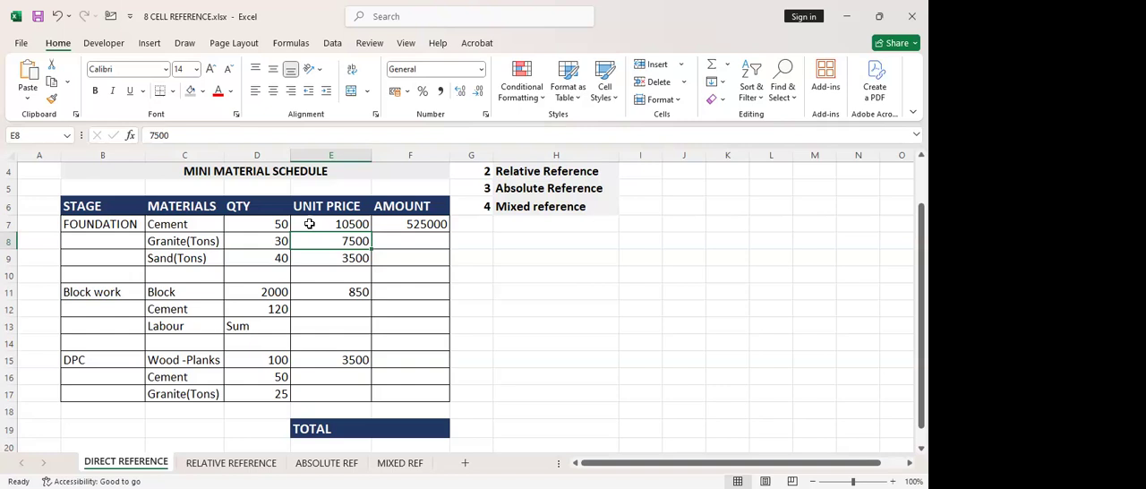
Fill the amount formula from F7 down through F9 for granite and sand, and check the copied formula in F8
click(412, 225)
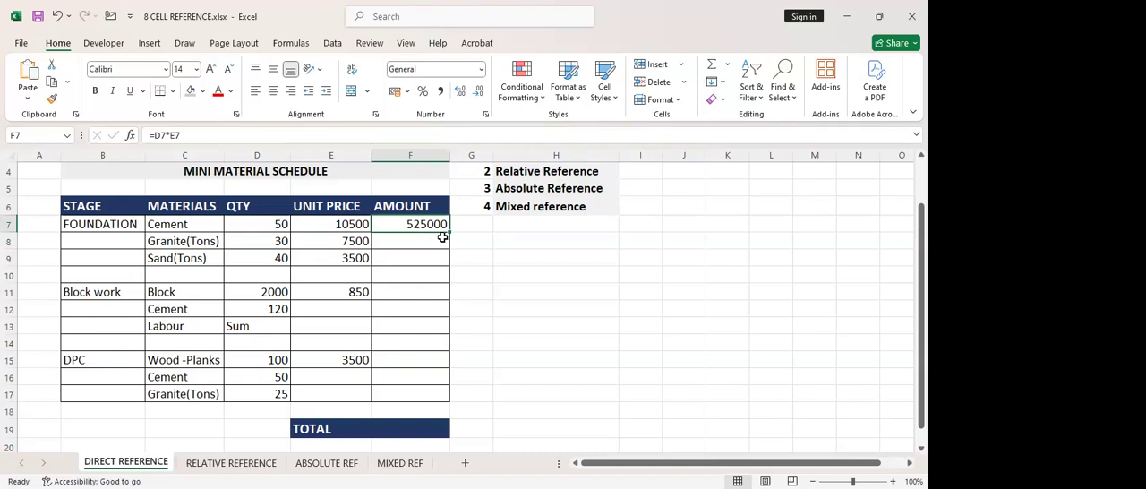
drag(446, 231, 443, 264)
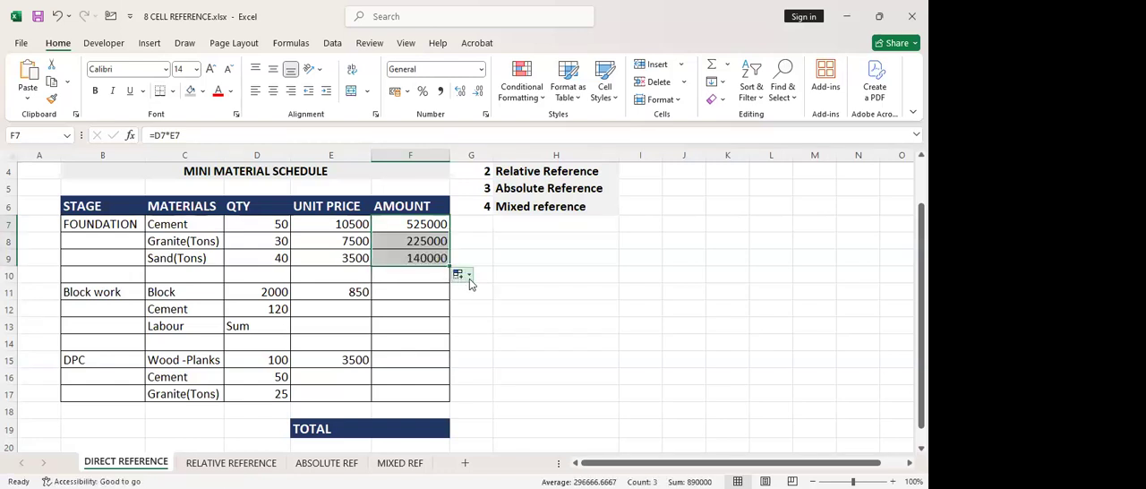
click(410, 242)
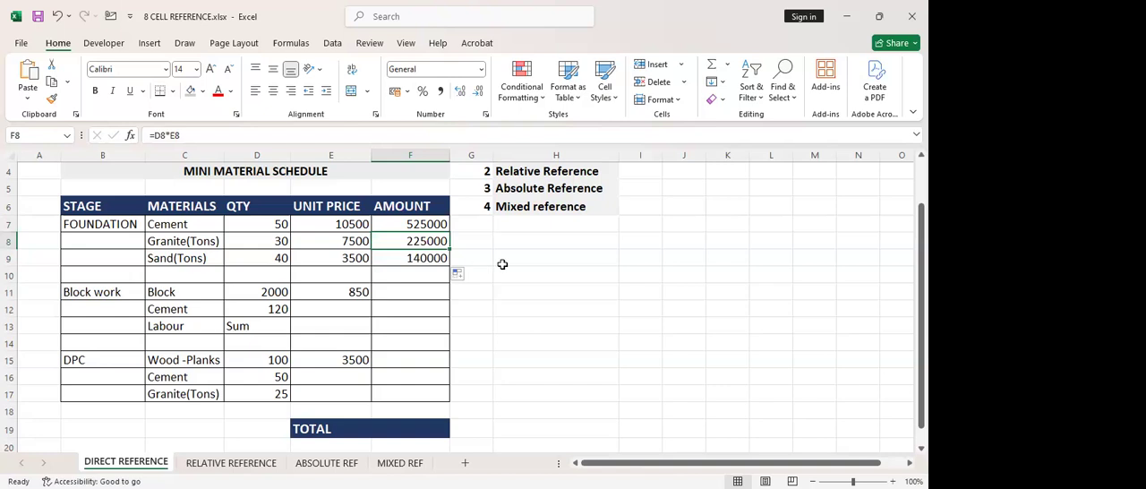
Apply comma style to the amount cells F7:F18 and widen column F slightly
drag(402, 224, 410, 410)
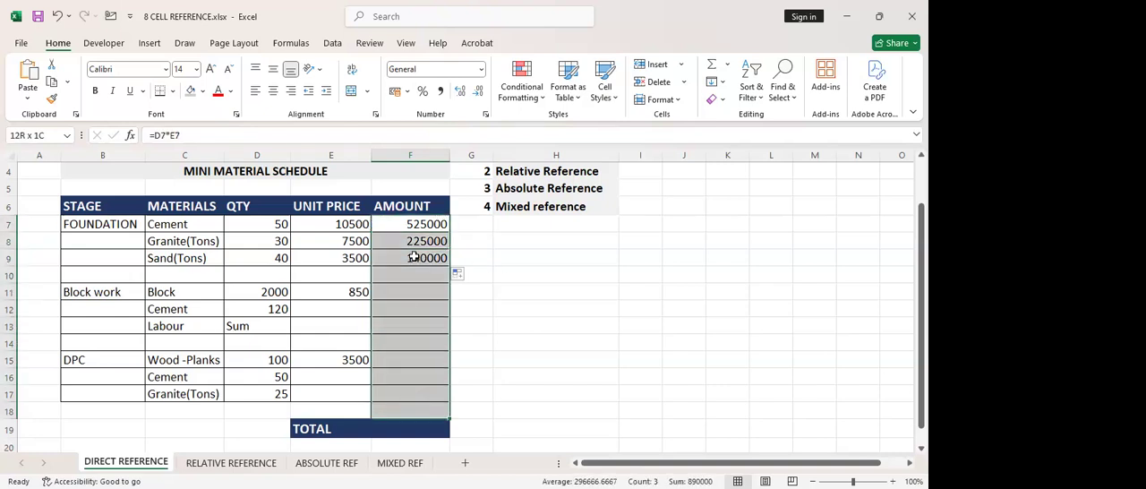
click(440, 90)
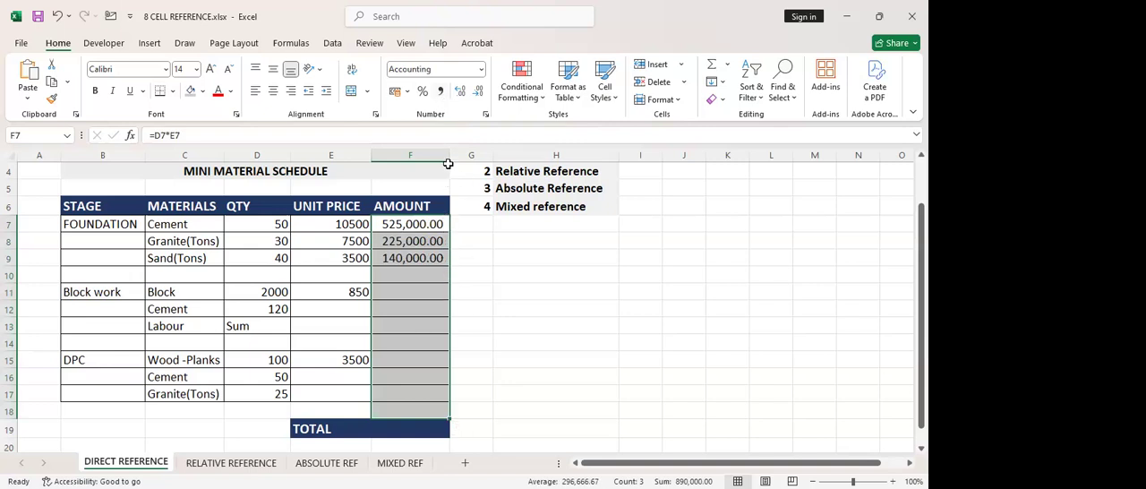
drag(448, 158, 458, 250)
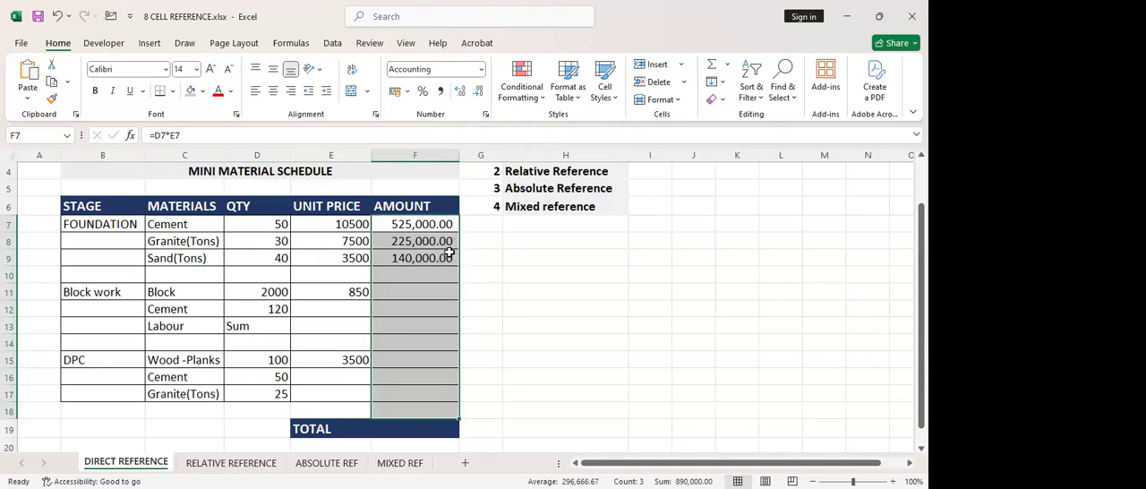
Fill the amount formula from F9 down to the Block row in F11 and check the copied formulas
click(421, 259)
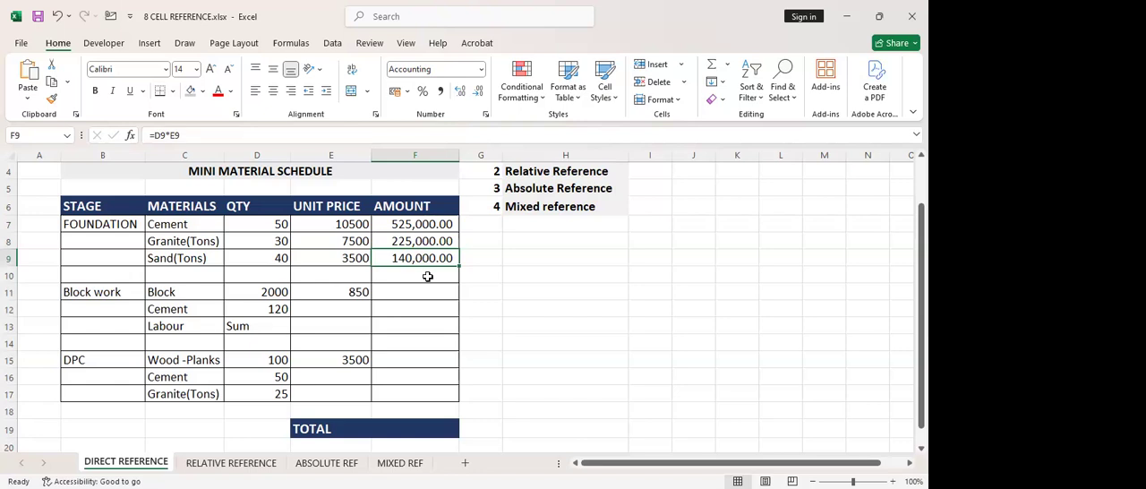
click(409, 295)
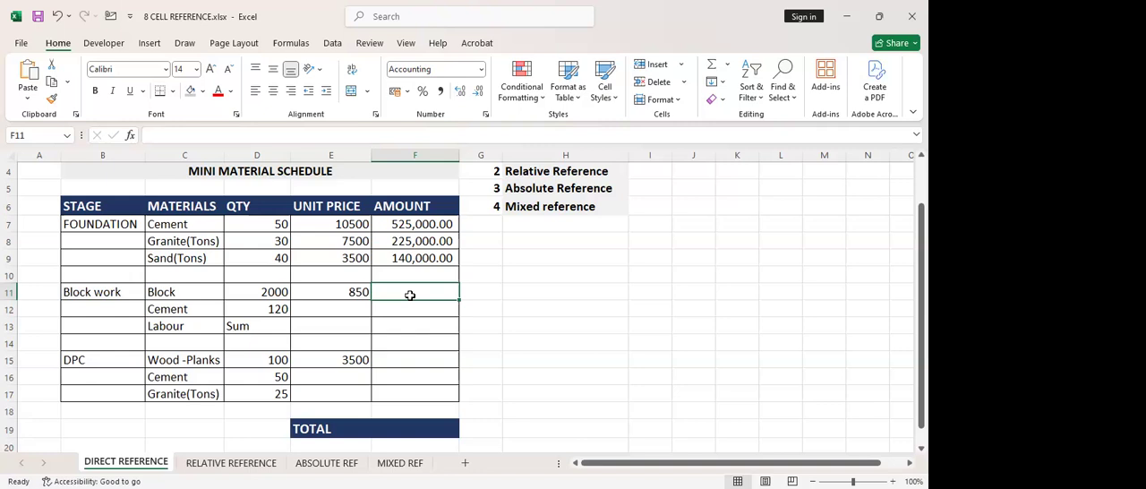
click(410, 258)
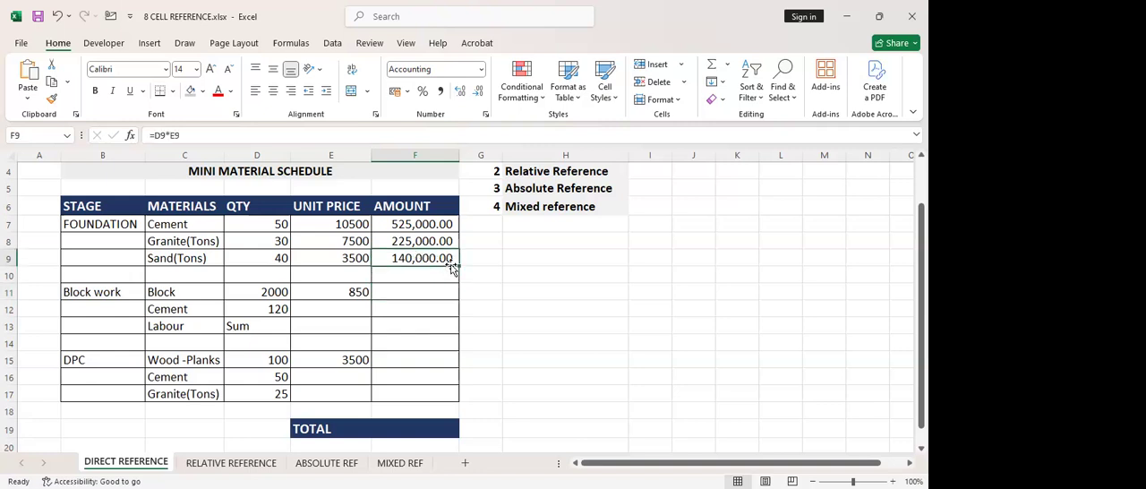
drag(457, 262, 452, 292)
click(438, 282)
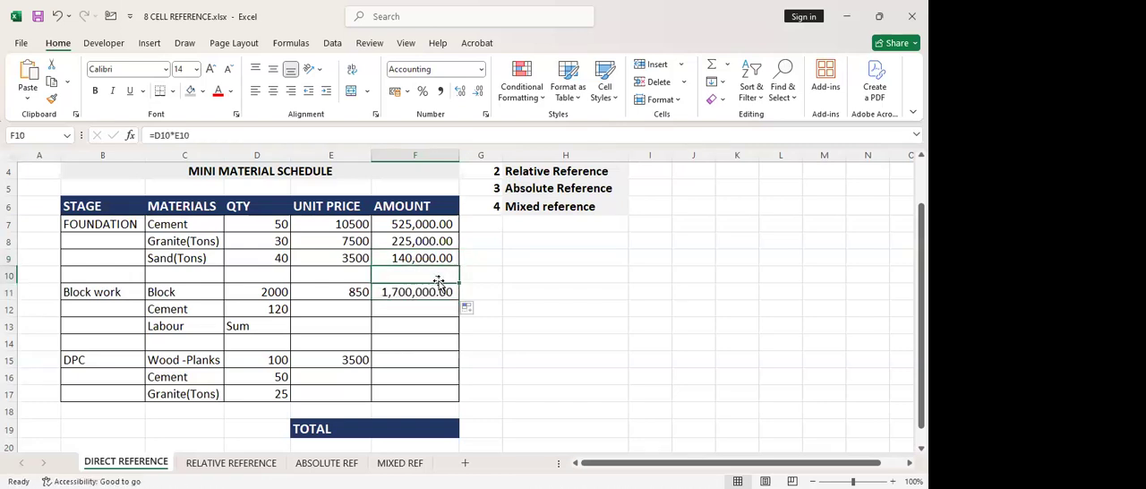
click(440, 296)
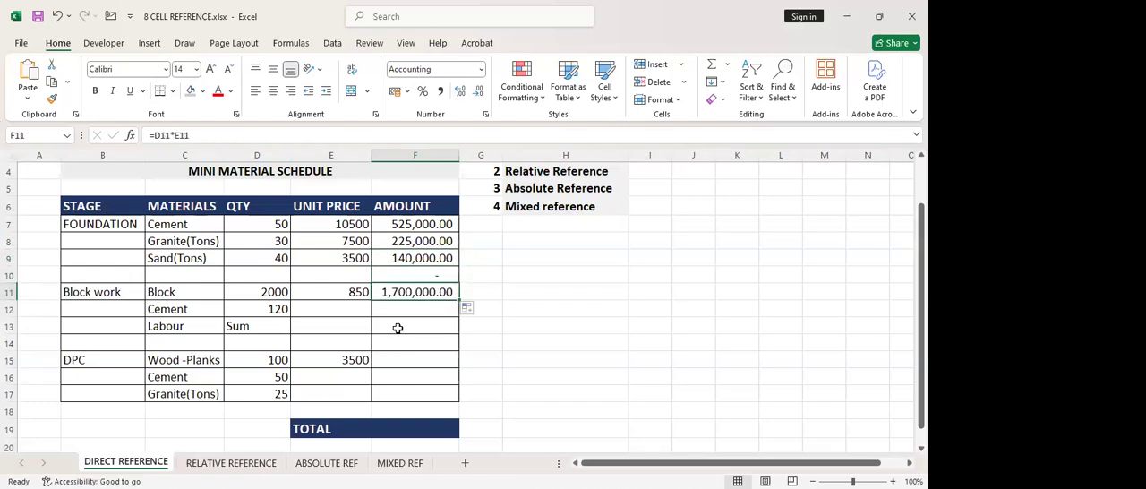
Clear the unneeded formula from F10 in the blank row between Foundation and Block work
click(423, 278)
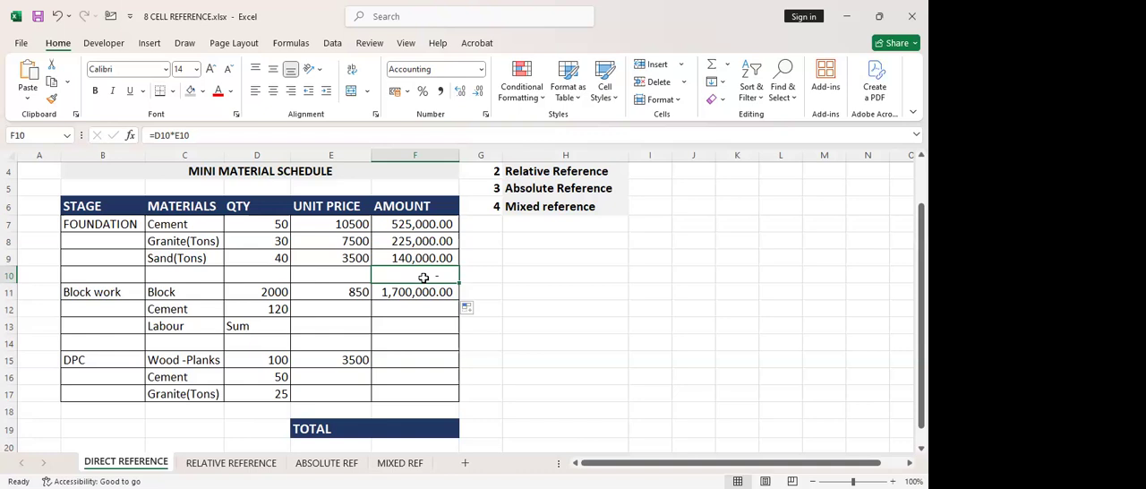
drag(139, 275, 441, 276)
click(442, 277)
key(Delete)
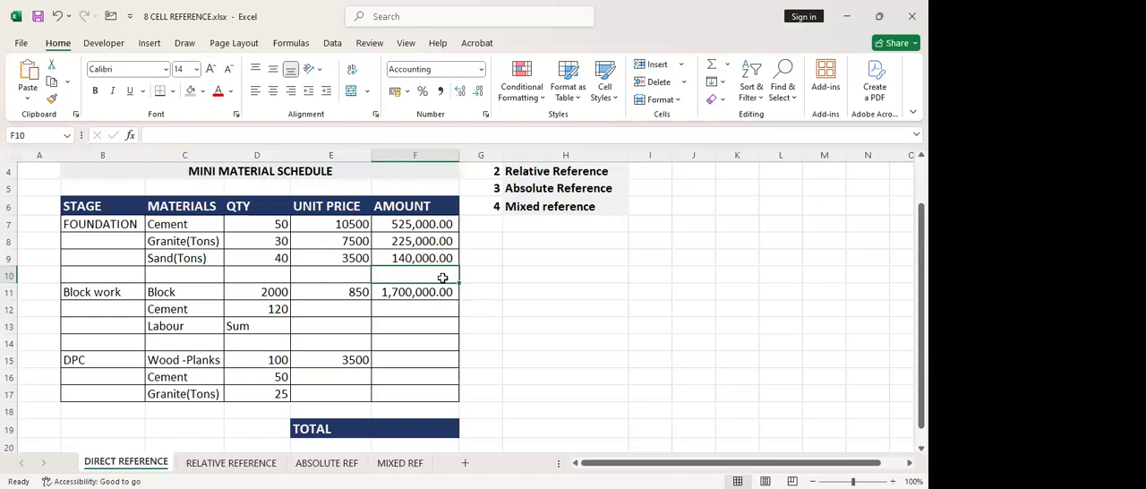
Enter 10500 as the Block work cement unit price in E12
click(412, 308)
click(339, 308)
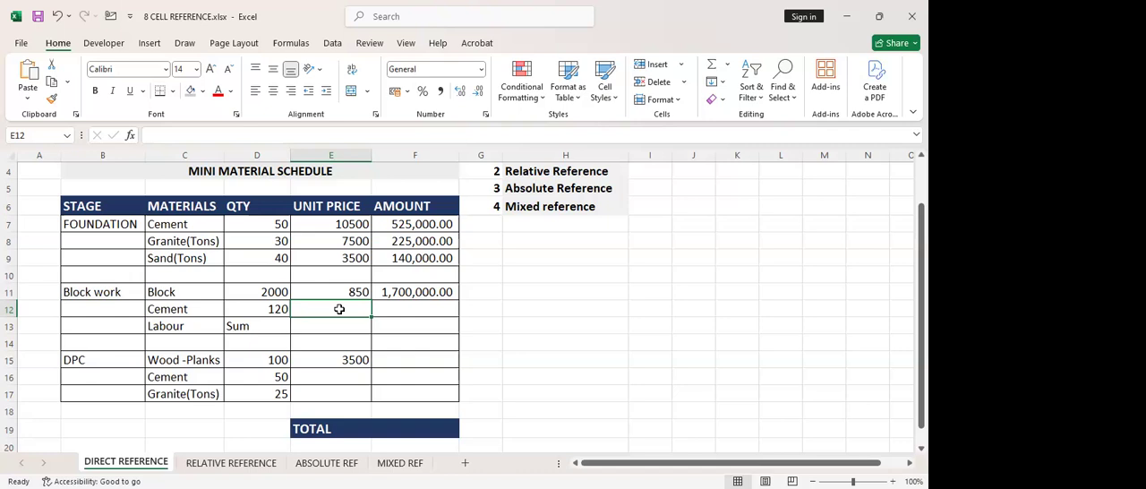
text(10500)
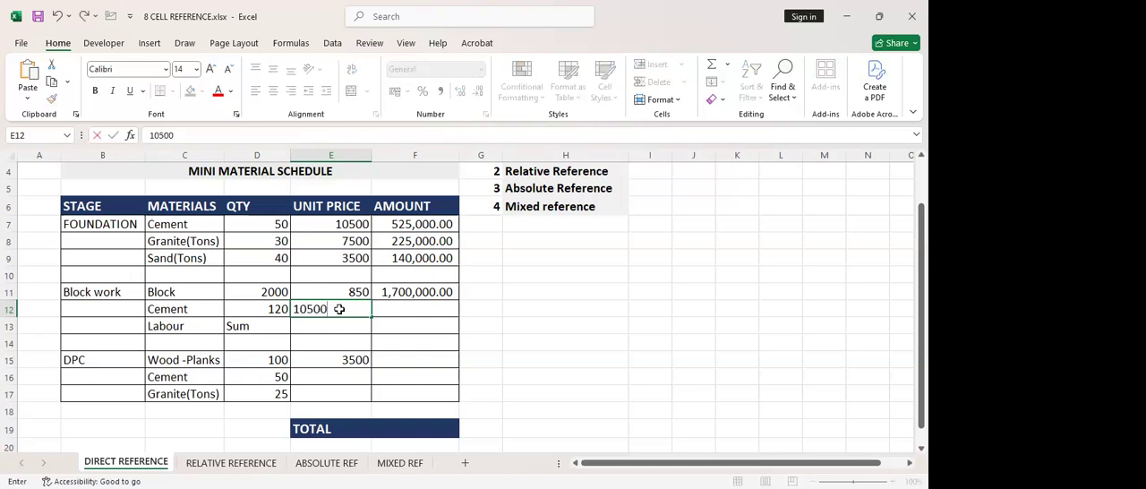
key(Return)
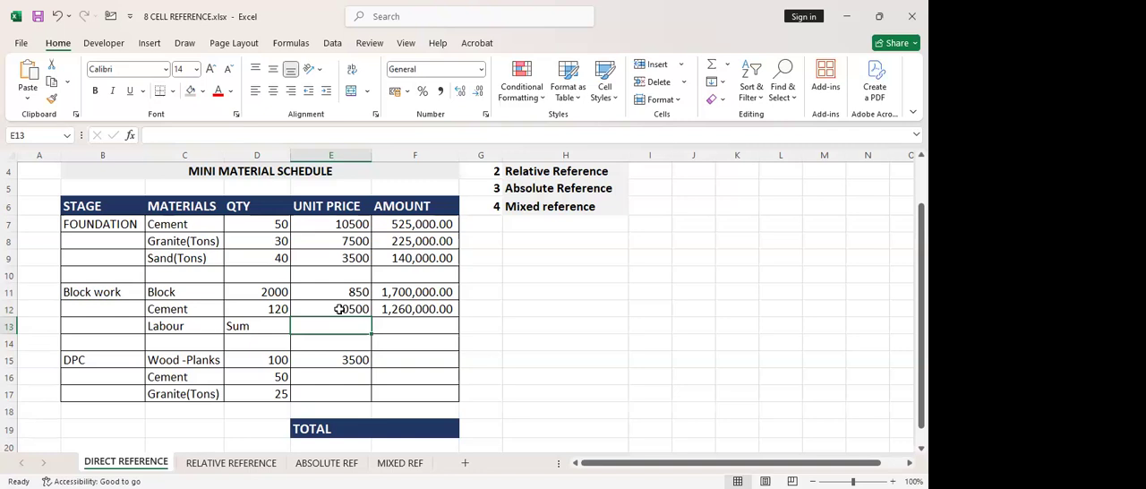
Check the Block work cement amount formula in F12 and set the Foundation cement unit price in E7 to 10000
click(420, 310)
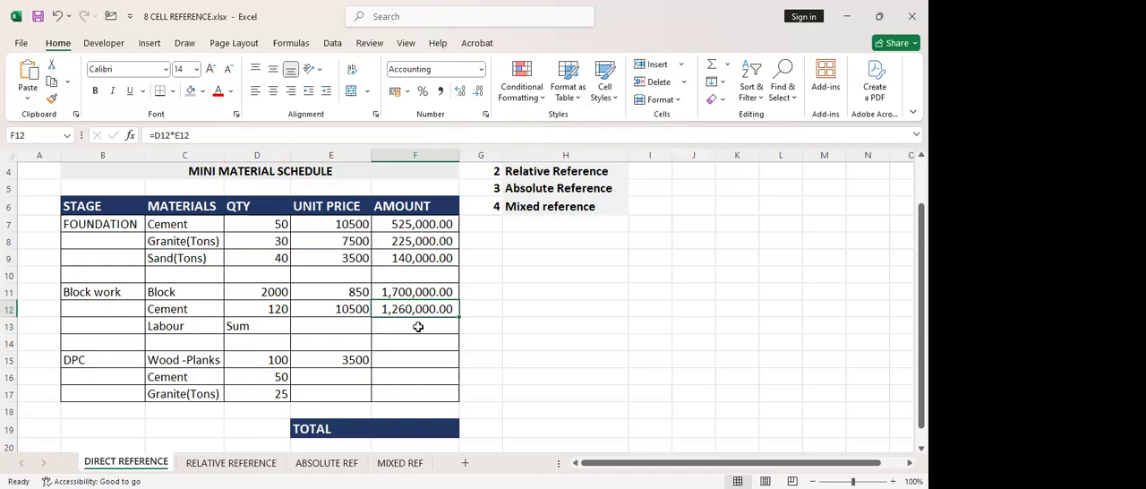
double_click(339, 224)
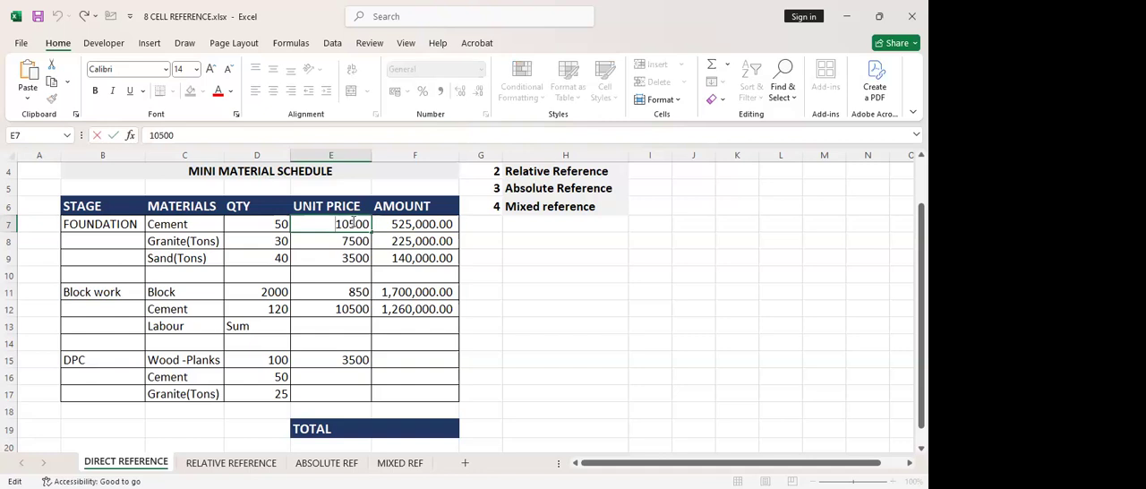
drag(354, 222, 350, 223)
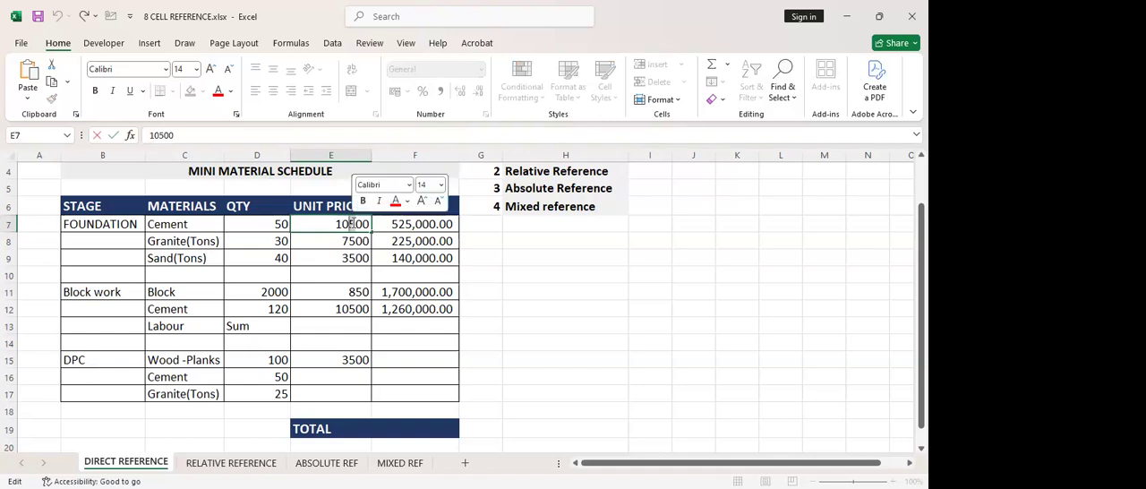
text(0)
key(Return)
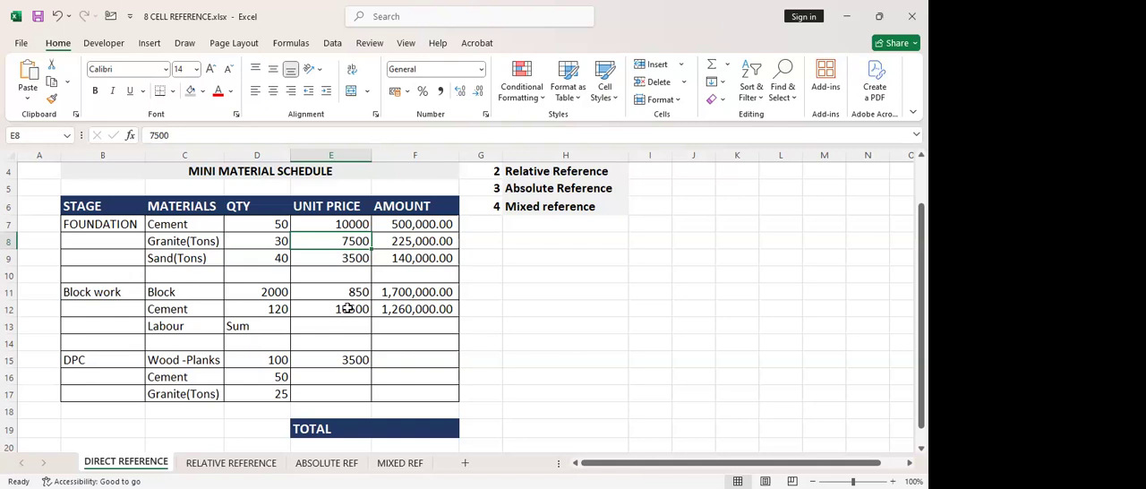
click(341, 221)
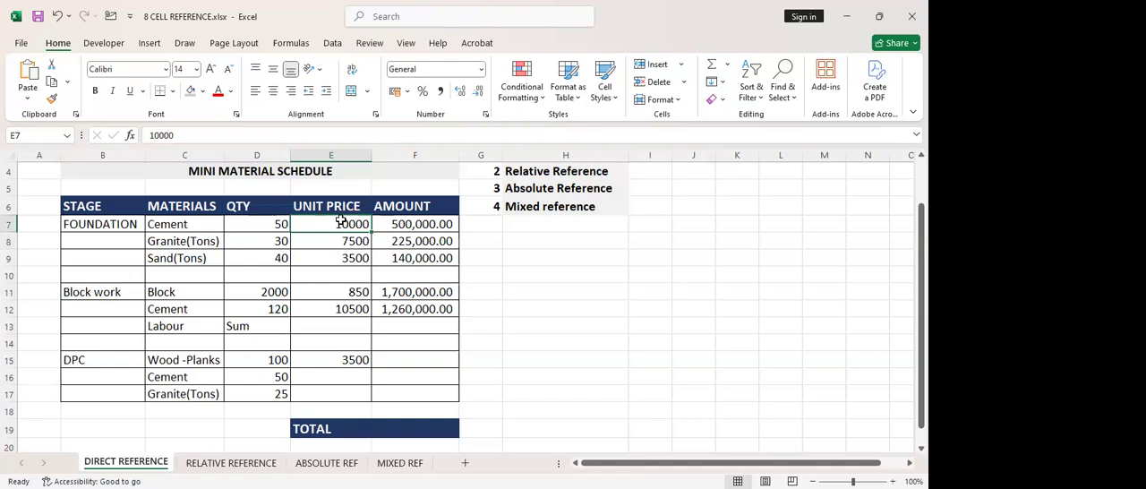
Set the Block work cement unit price in E12 to 10000 as a plain number
click(363, 309)
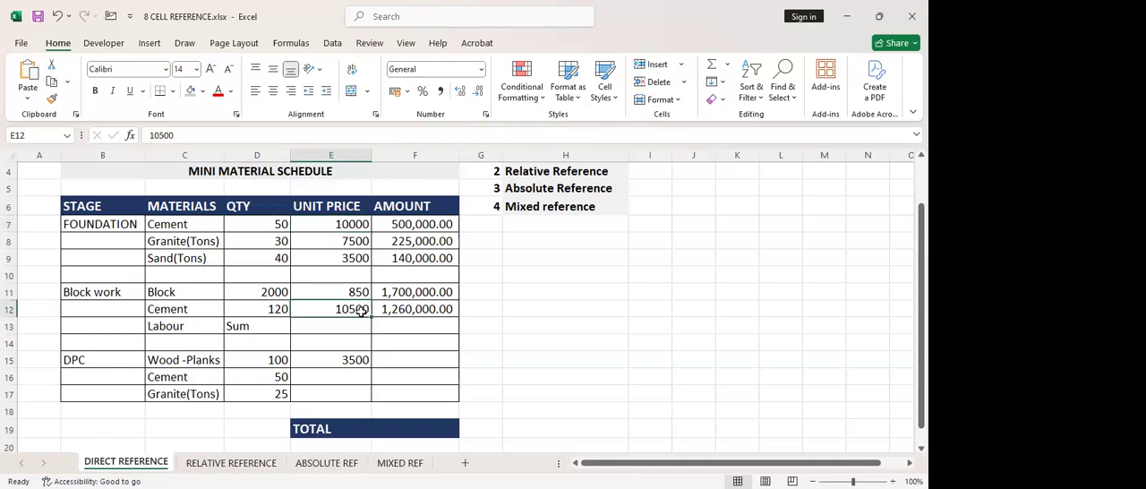
double_click(363, 309)
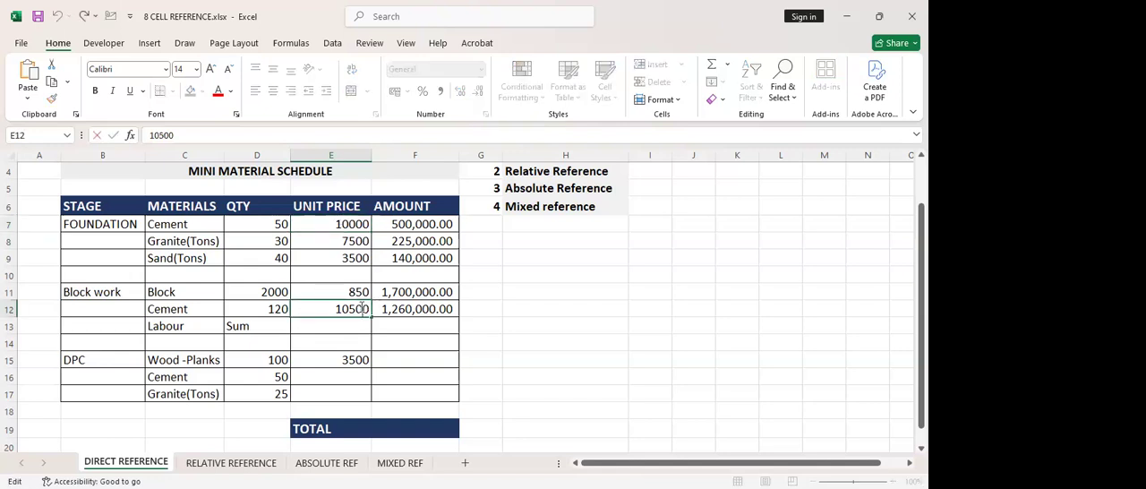
drag(354, 311, 352, 311)
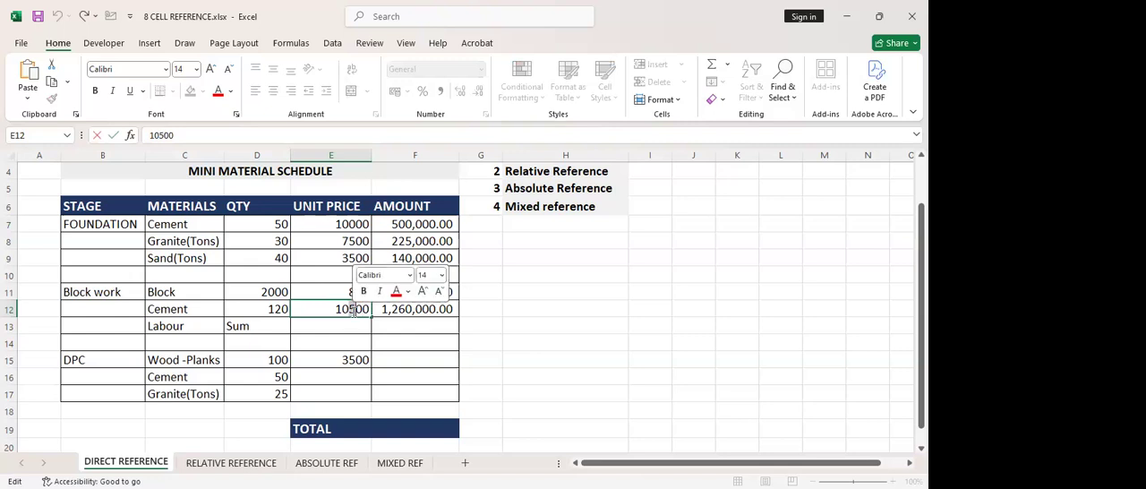
text(0)
click(356, 358)
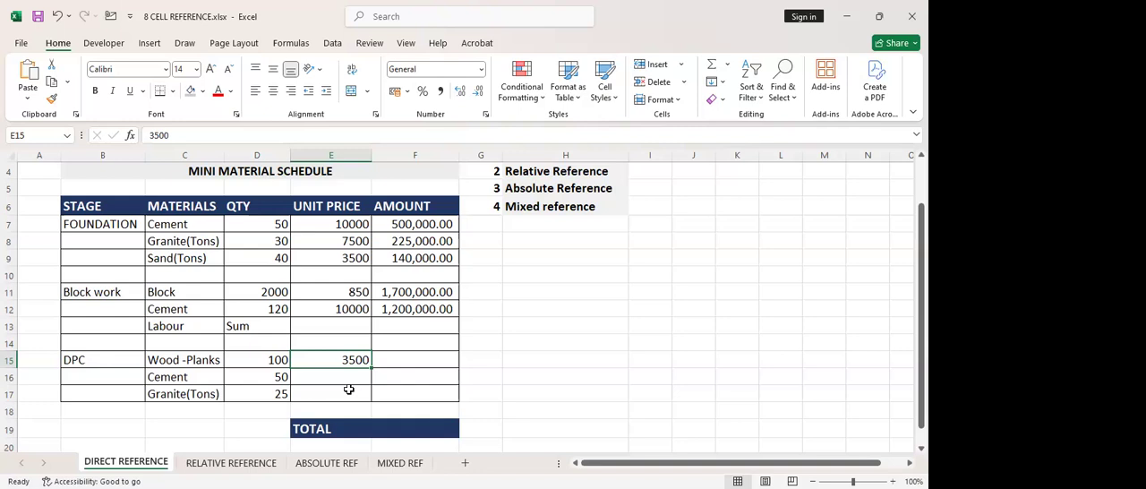
Replace the Block work cement unit price in E12 with the direct reference =E7 to the Foundation cement price
click(344, 311)
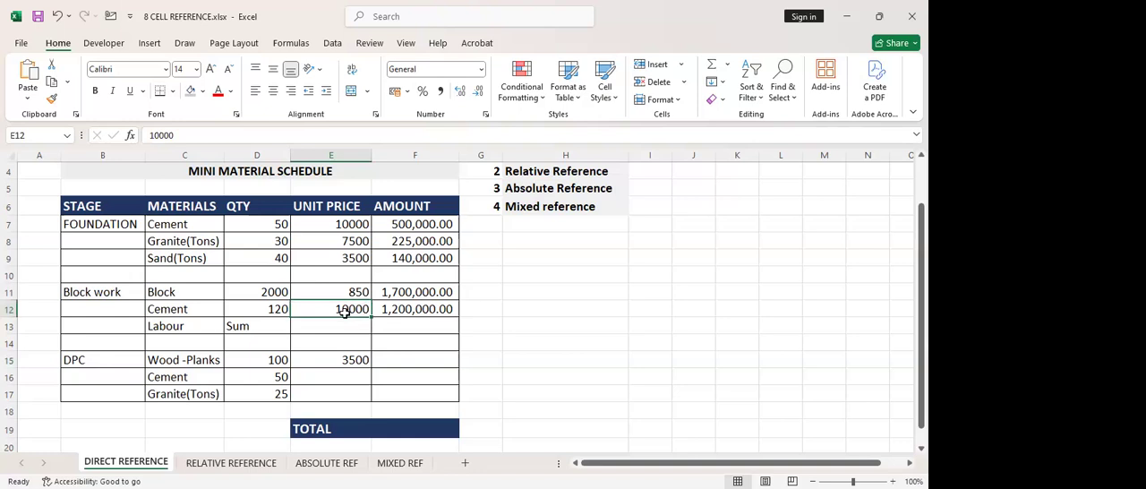
key(Delete)
click(345, 330)
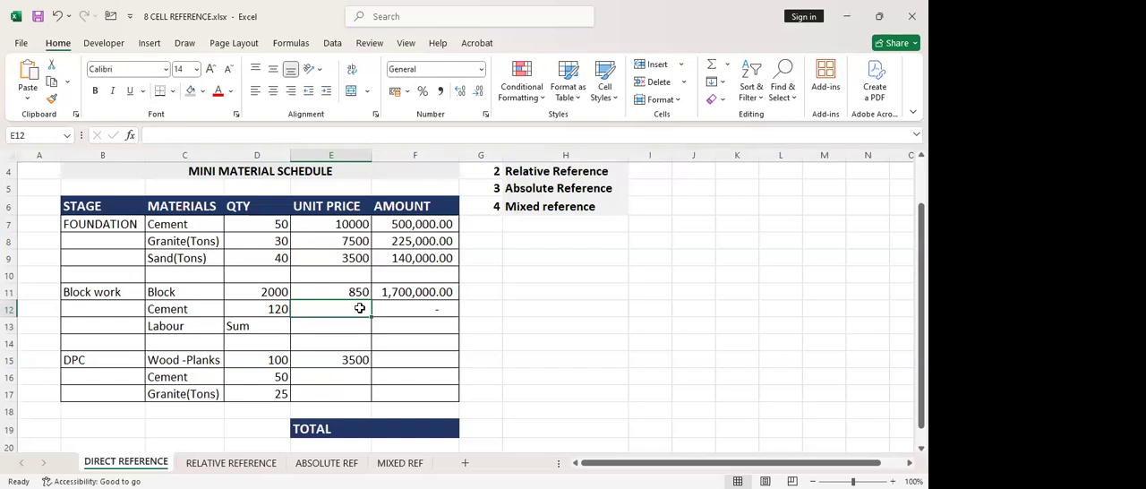
text(=)
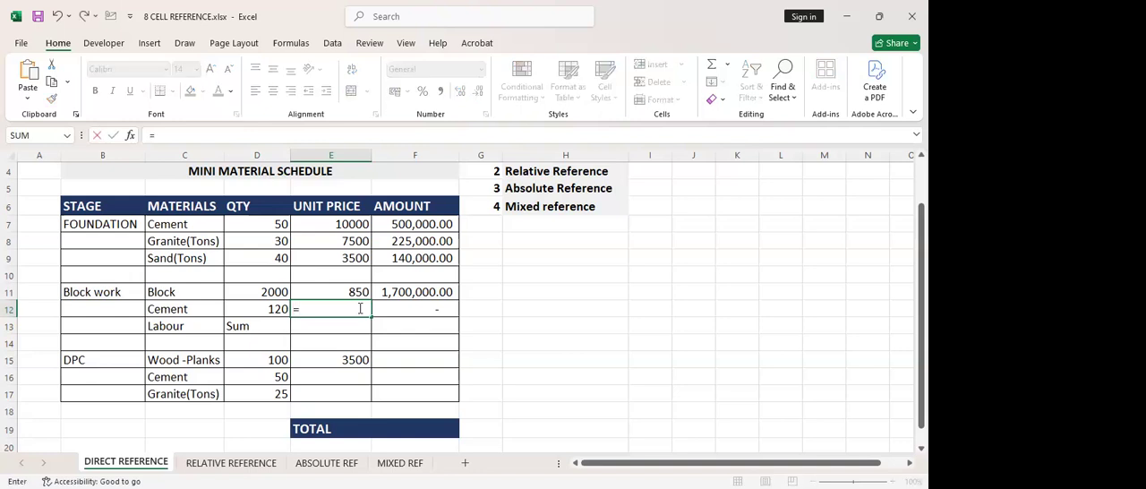
click(333, 225)
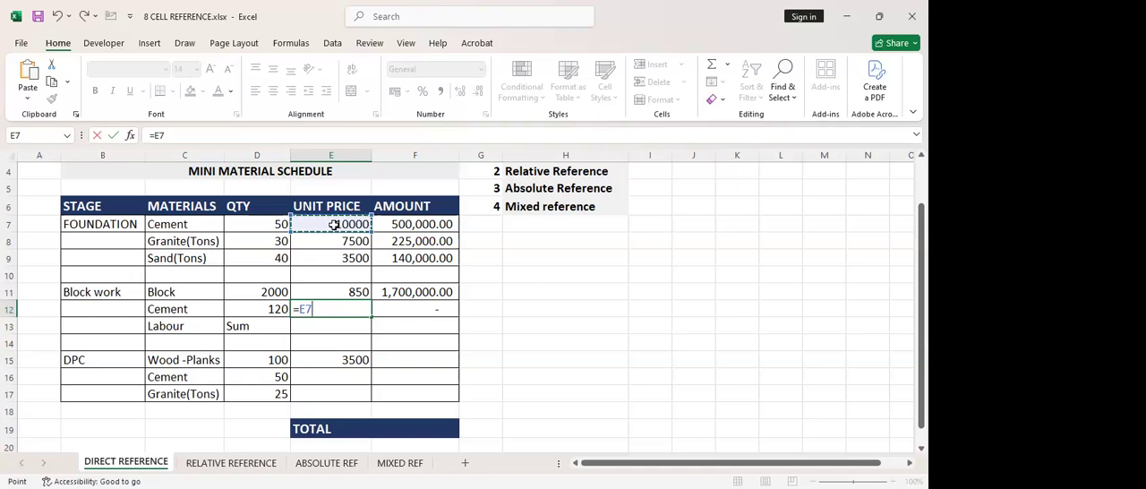
key(Return)
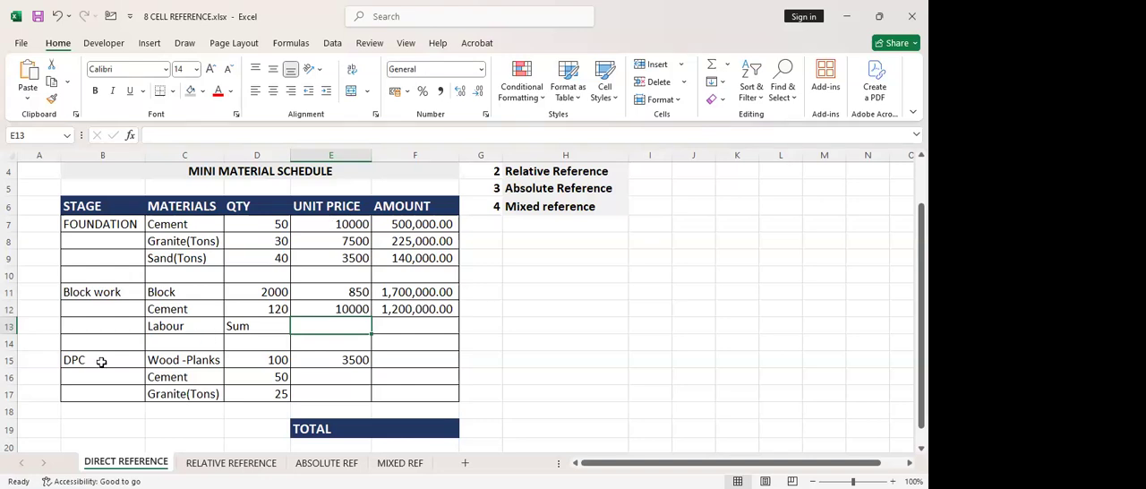
Link the DPC cement unit price in E16 to the Foundation cement price with =E7
click(317, 377)
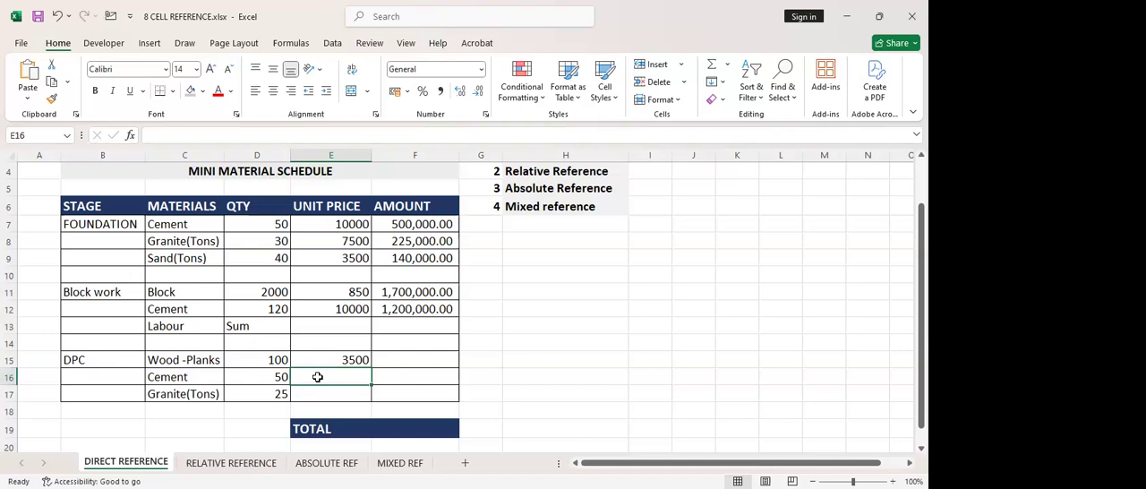
text(=)
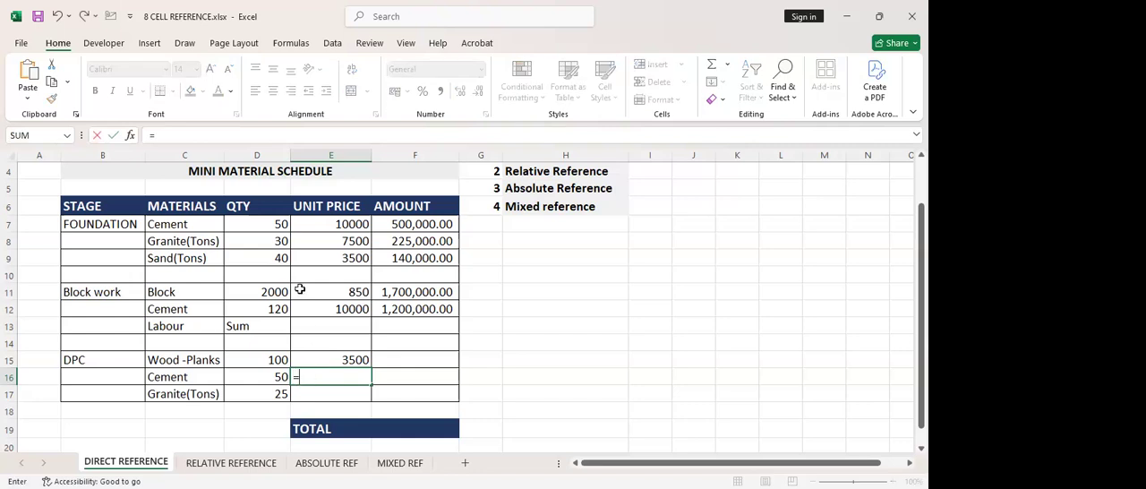
text(e7)
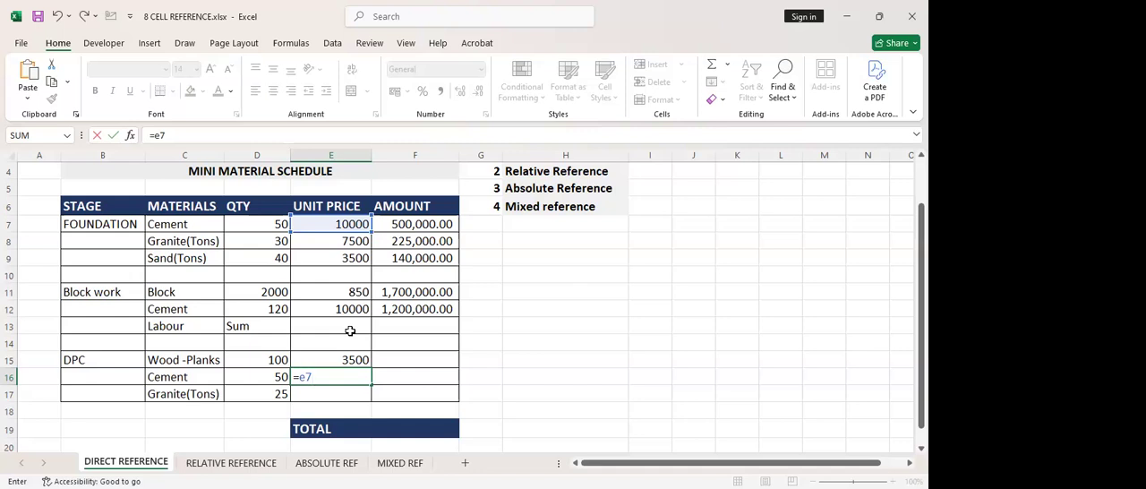
key(Return)
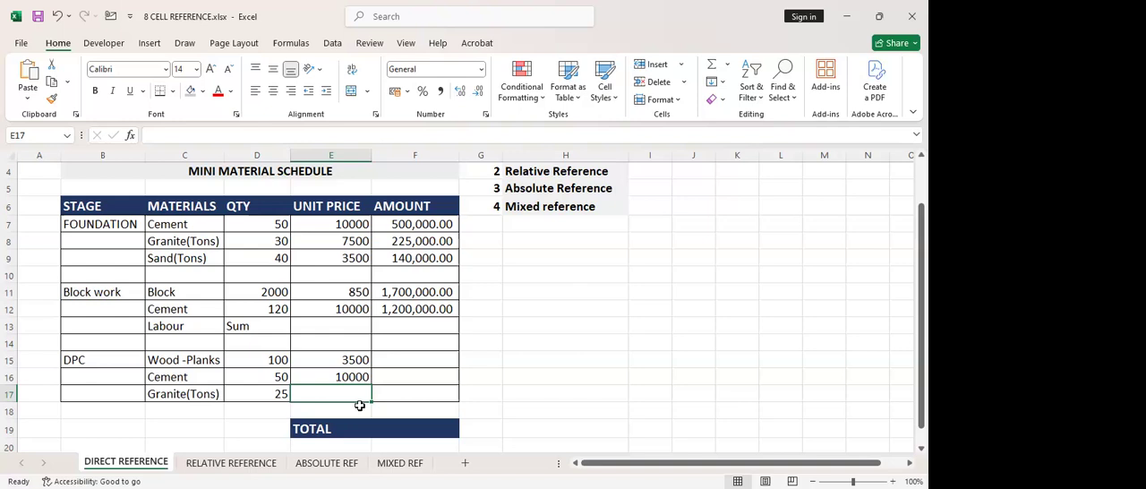
Link the DPC granite unit price in E17 to the Foundation granite price with =E8
text(=)
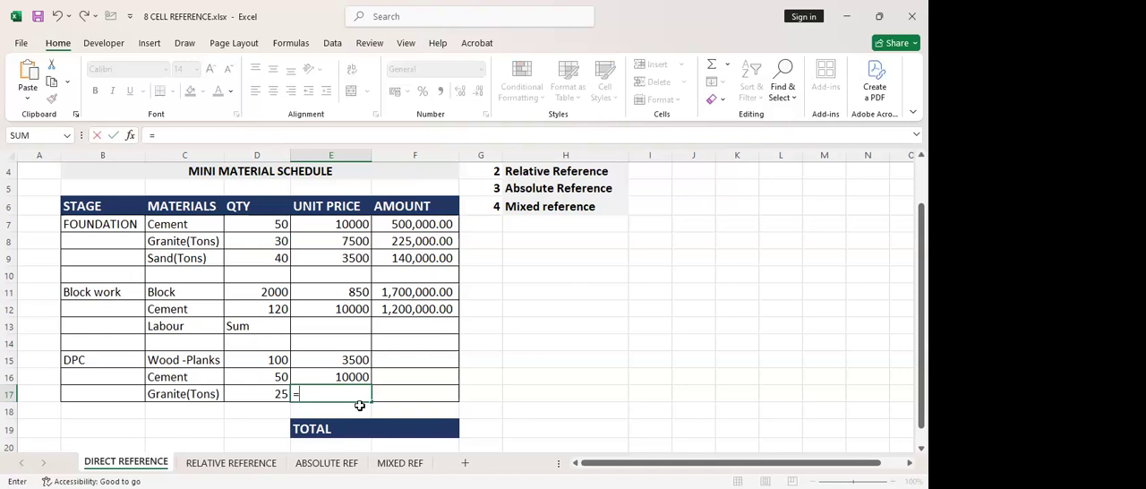
text(e)
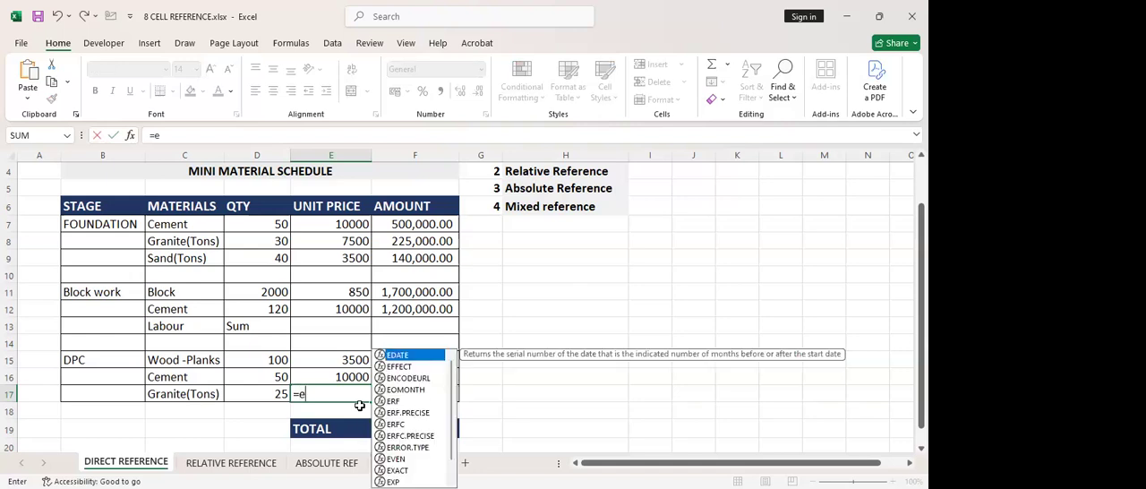
text(8)
key(Return)
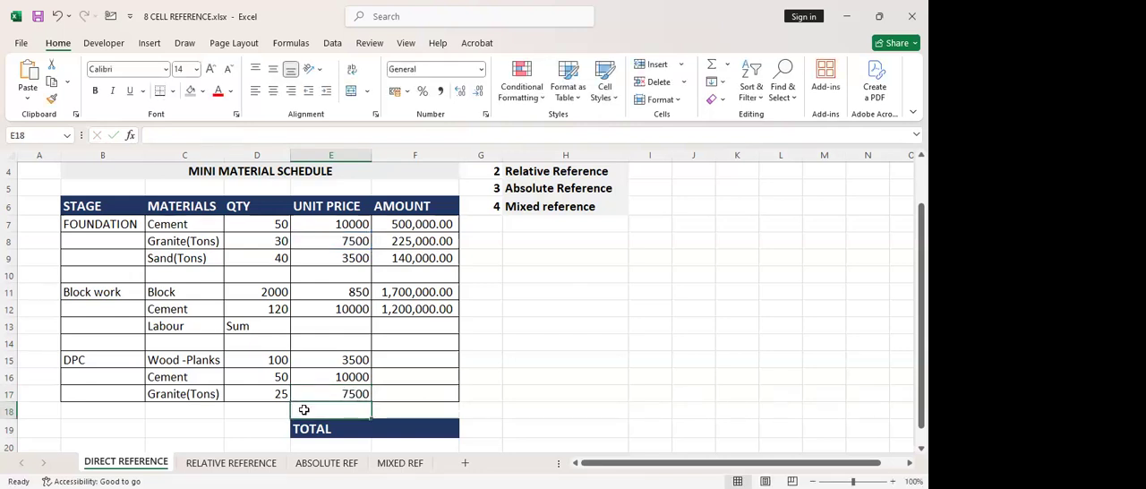
Calculate the Wood-Planks amount in F15 as =D15*E15 and fill the formula down to the DPC granite row in F17
click(390, 360)
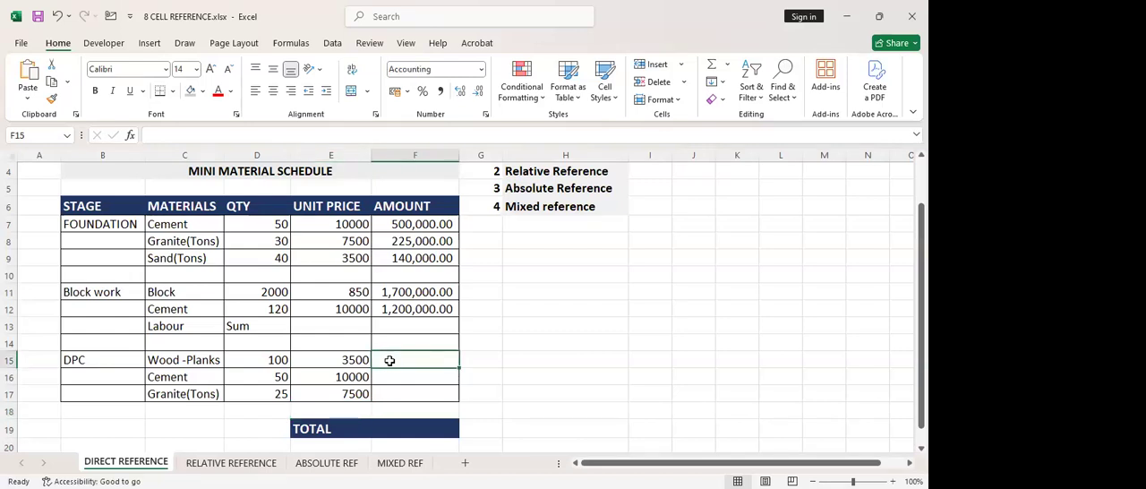
text(=)
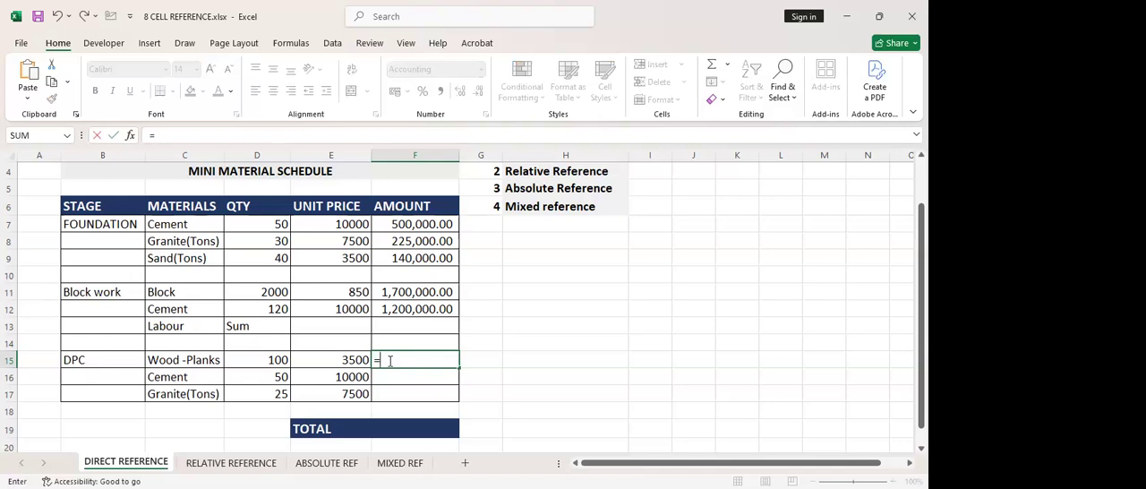
click(264, 359)
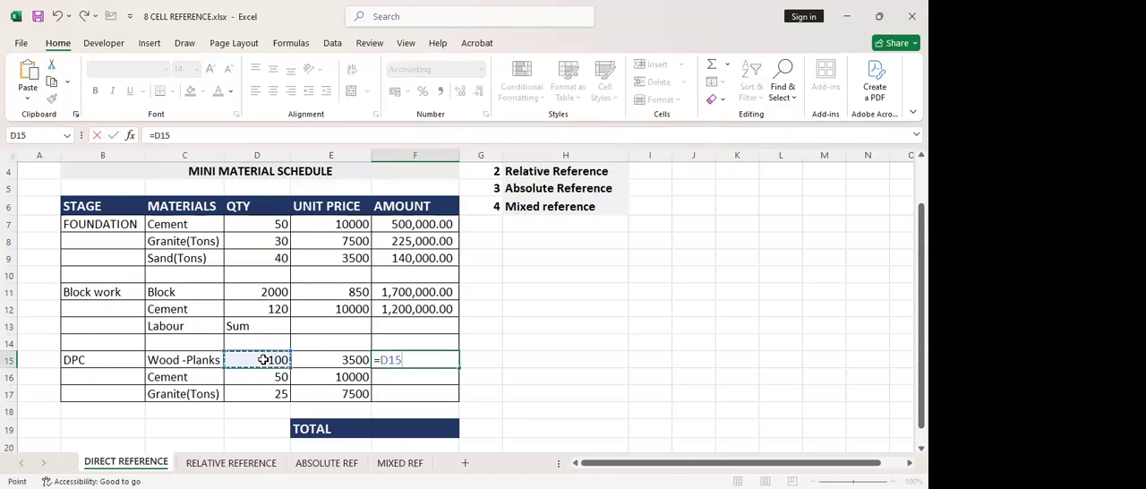
text(*)
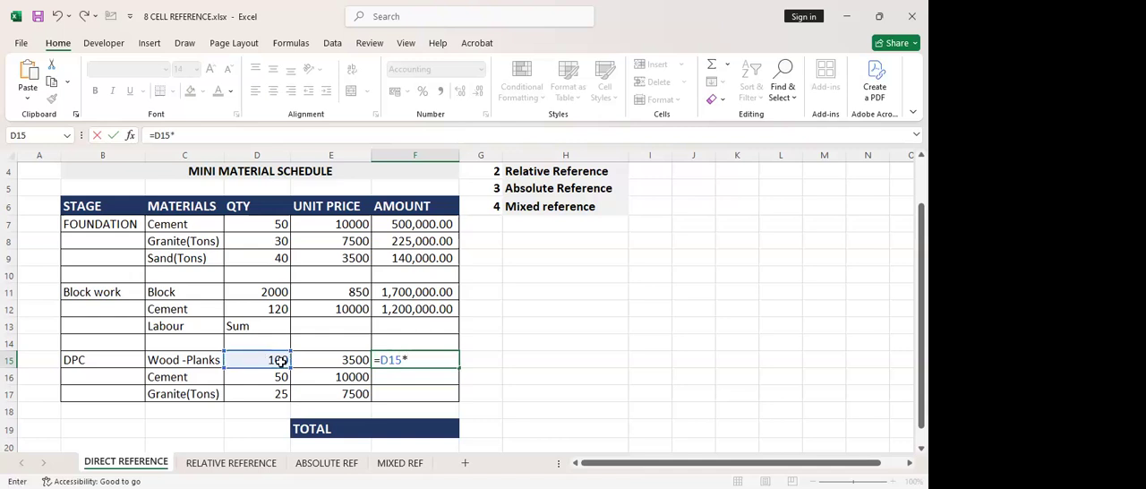
click(316, 355)
key(Return)
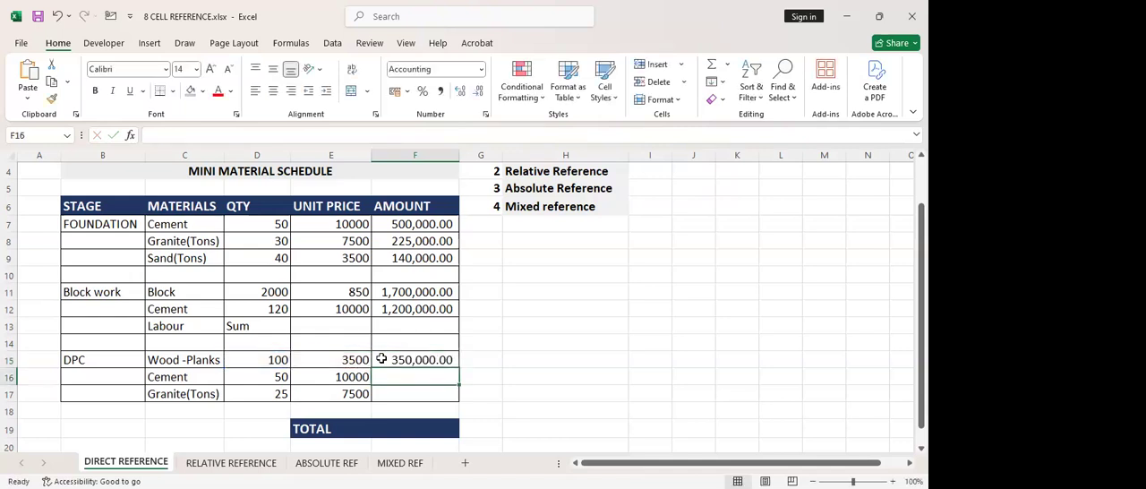
click(421, 361)
drag(459, 366, 453, 397)
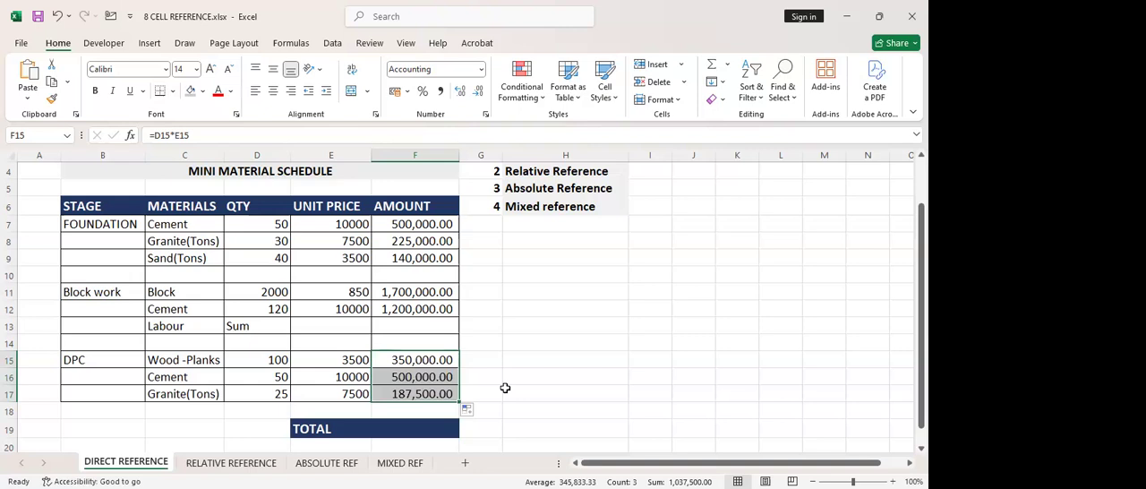
Enter 200000 as the Block work labour amount in F13
click(325, 328)
click(402, 330)
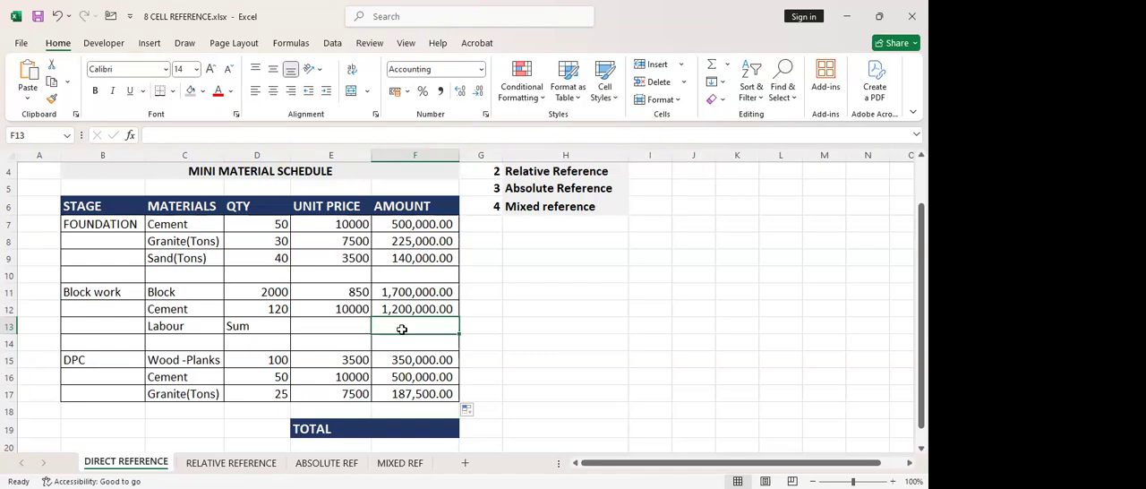
text(2)
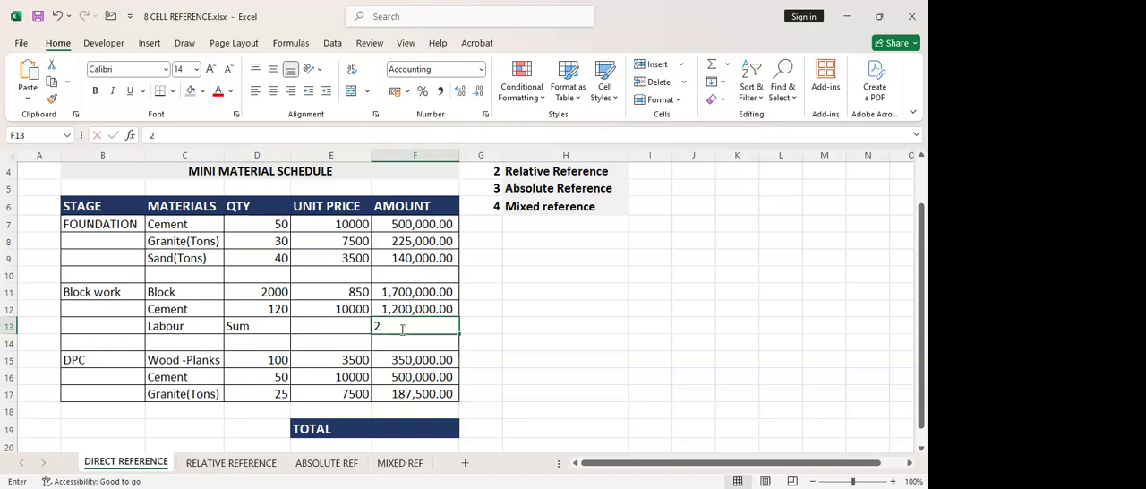
text(00000)
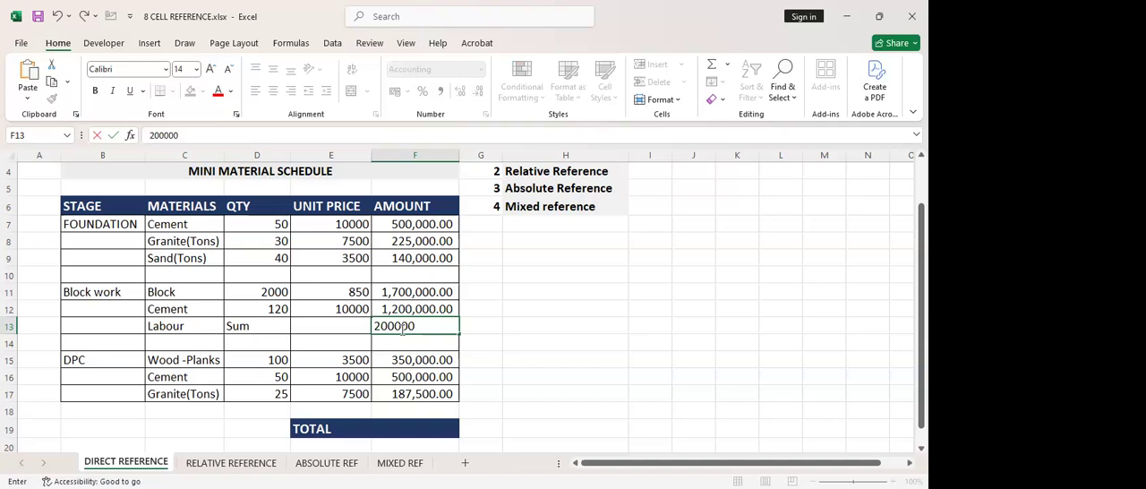
key(Return)
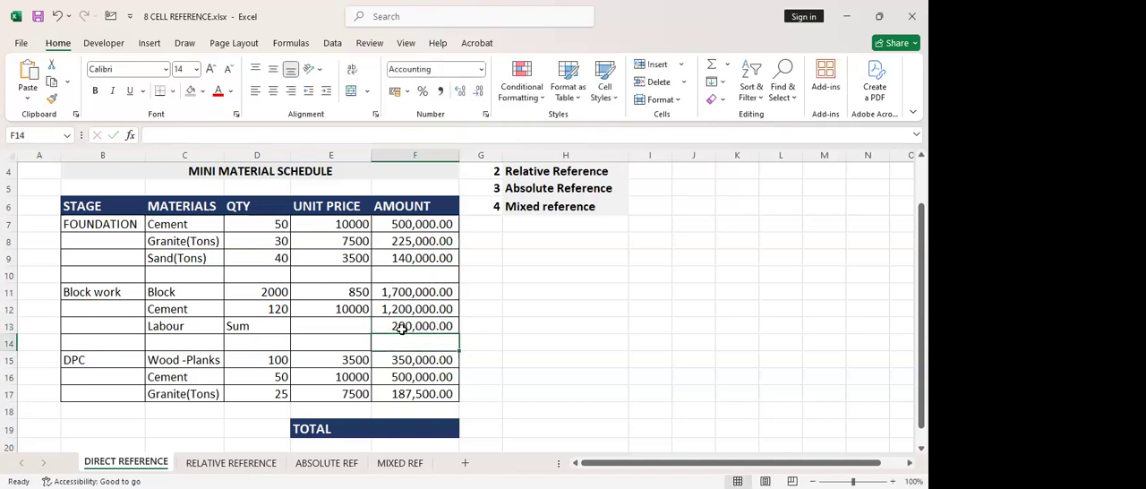
Total the schedule's amounts in F19 with =SUM(F7:F17) and autofit the AMOUNT column's width
click(398, 424)
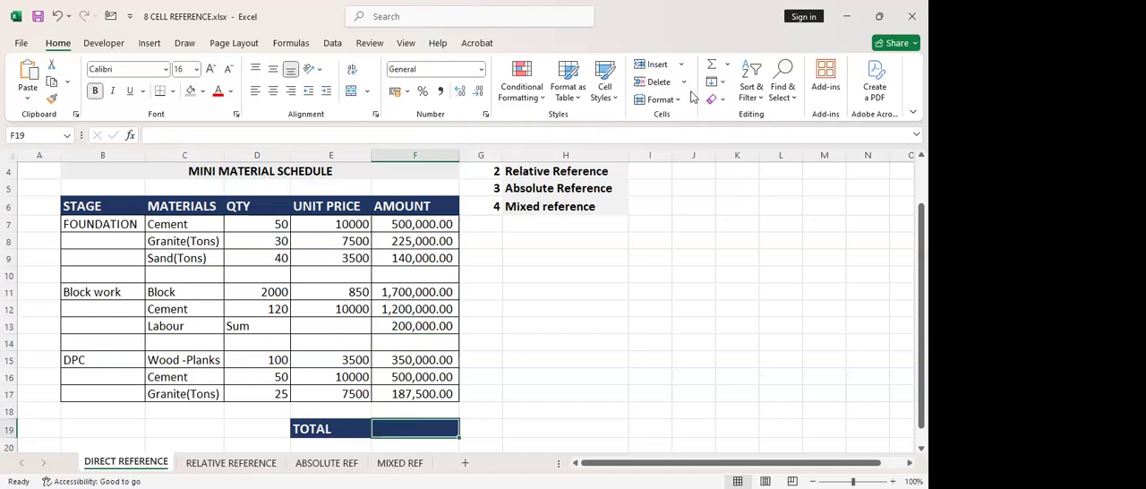
click(712, 64)
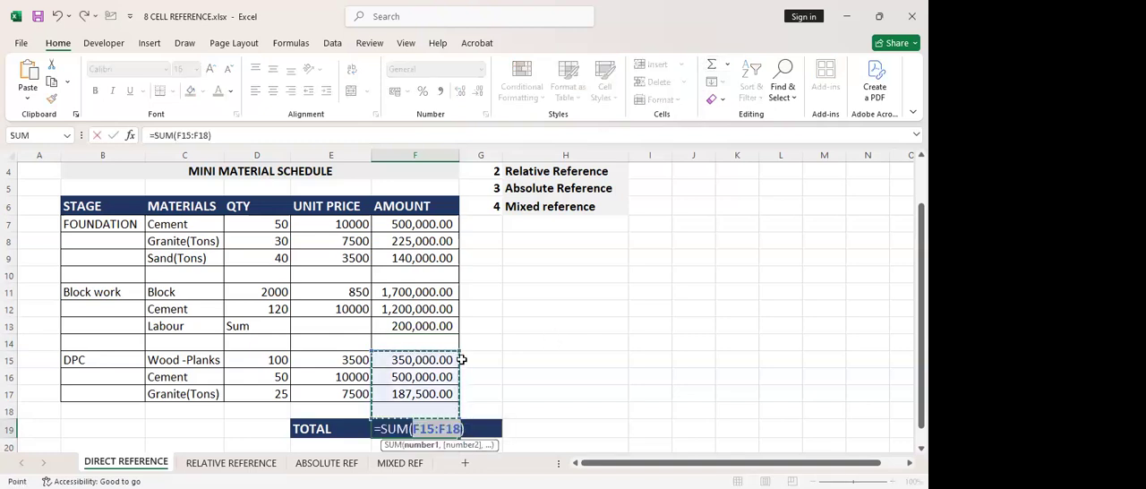
drag(457, 355, 465, 222)
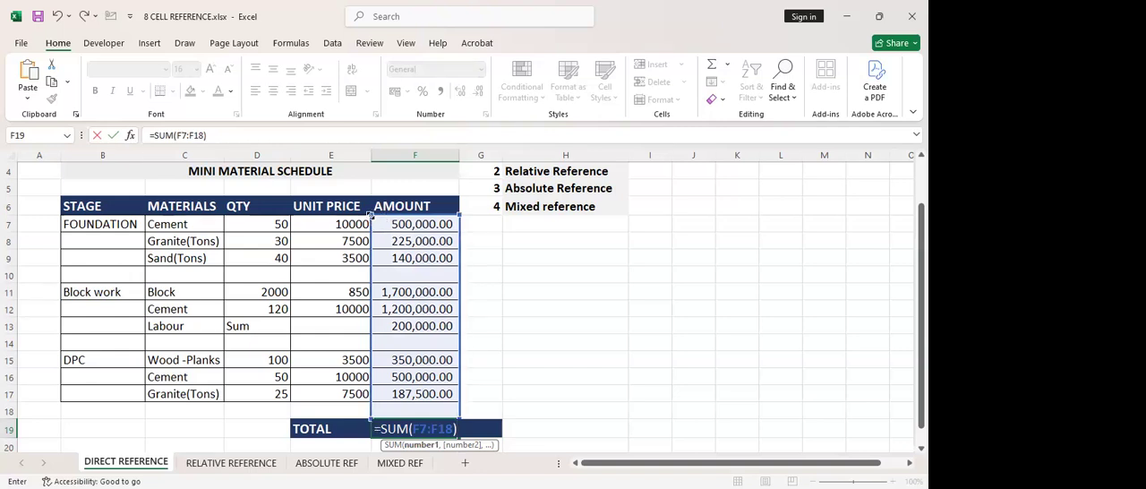
drag(370, 215, 370, 232)
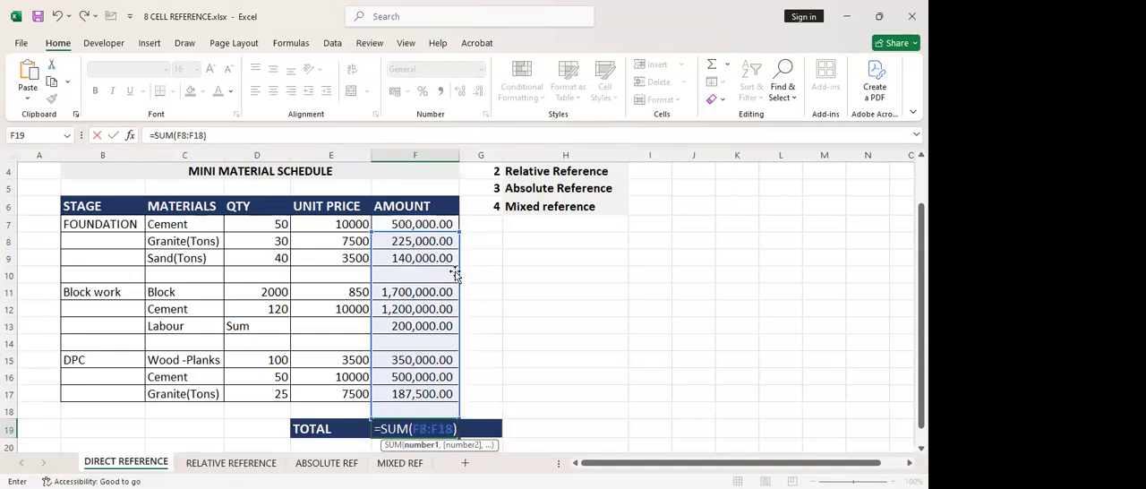
drag(459, 272, 417, 261)
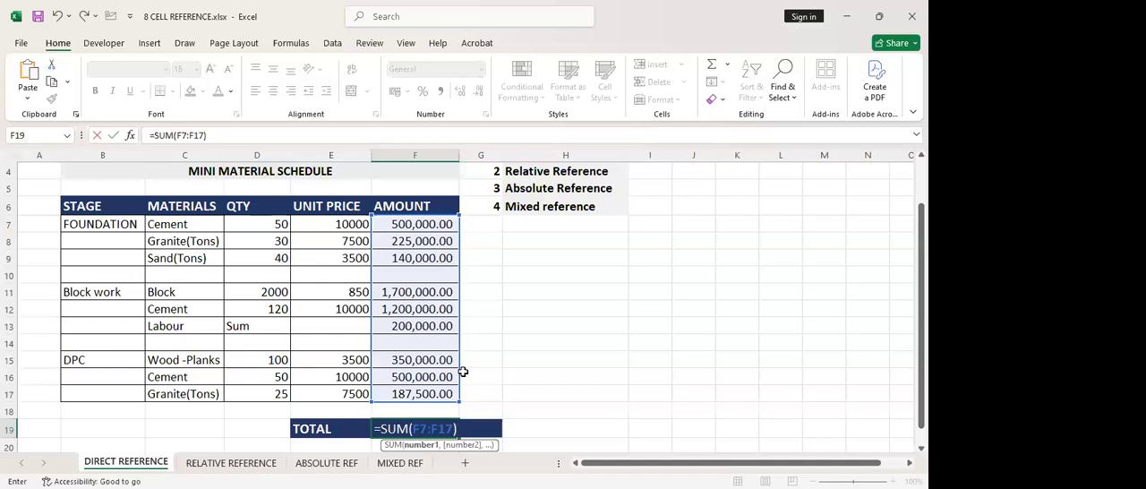
key(Return)
double_click(457, 153)
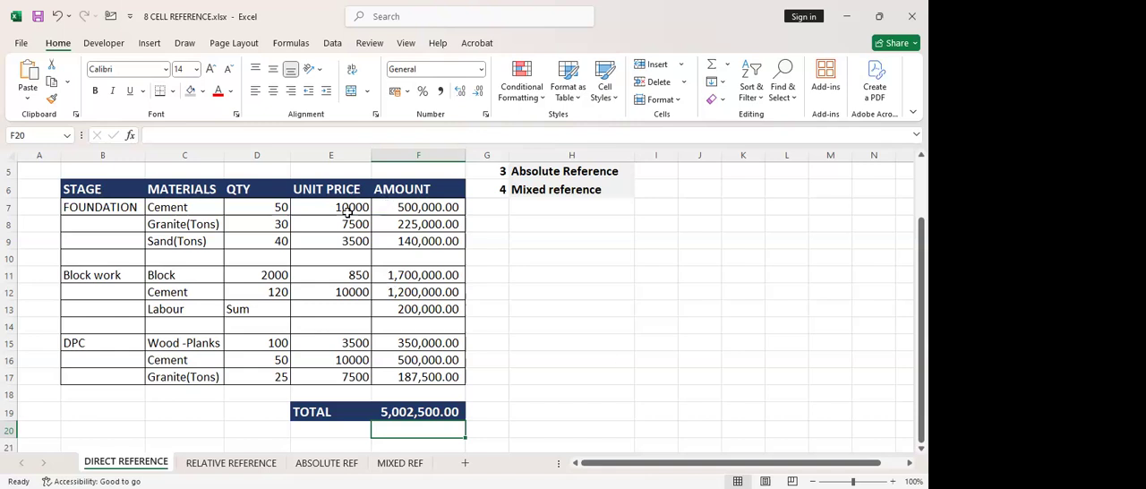
Set the Foundation cement unit price in E7 to 8000
click(349, 239)
double_click(350, 205)
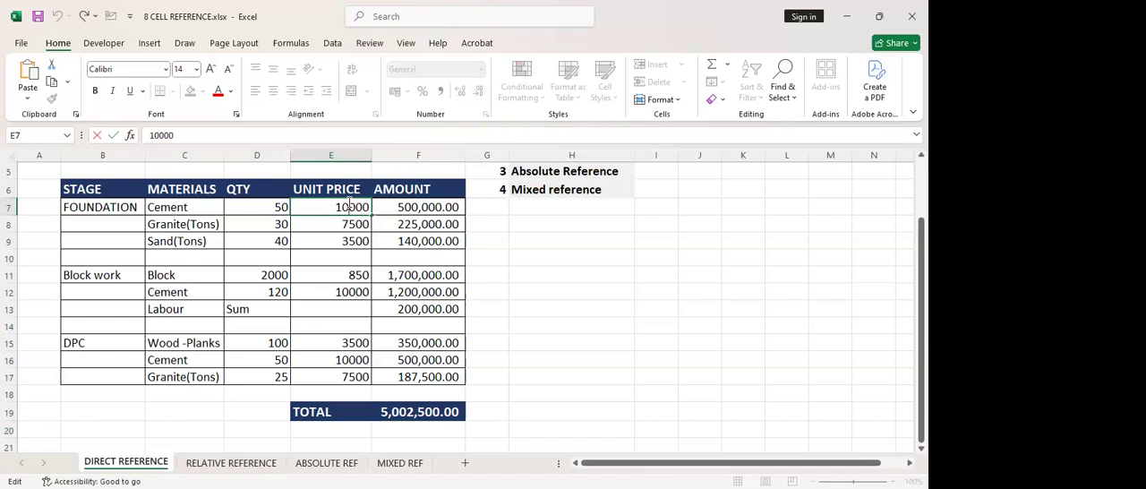
key(Return)
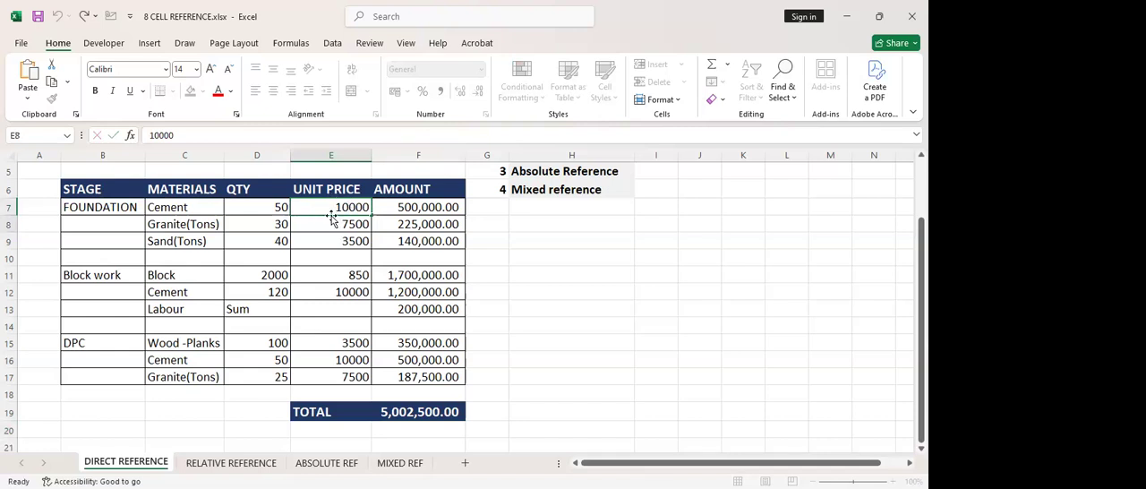
double_click(335, 206)
drag(336, 206, 288, 207)
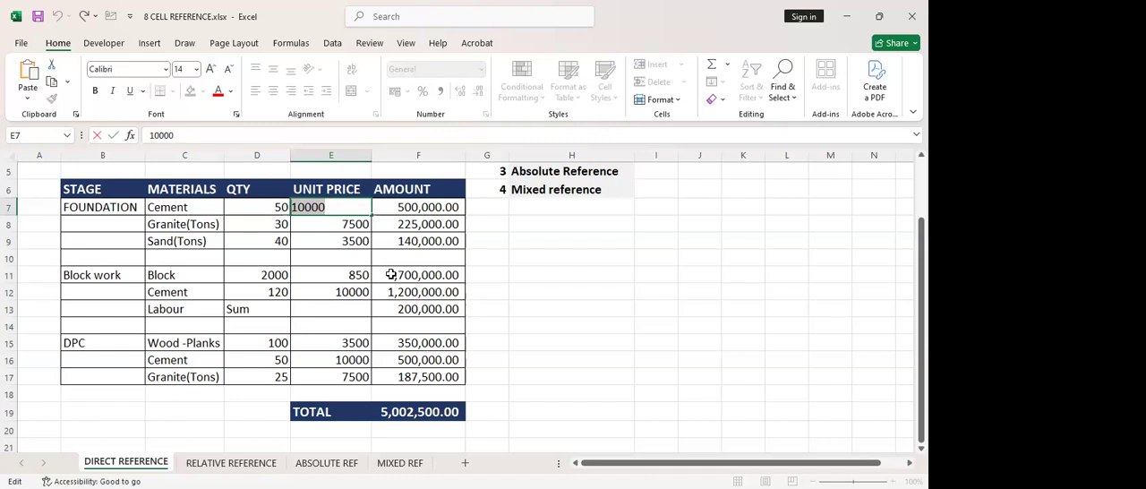
text(8000)
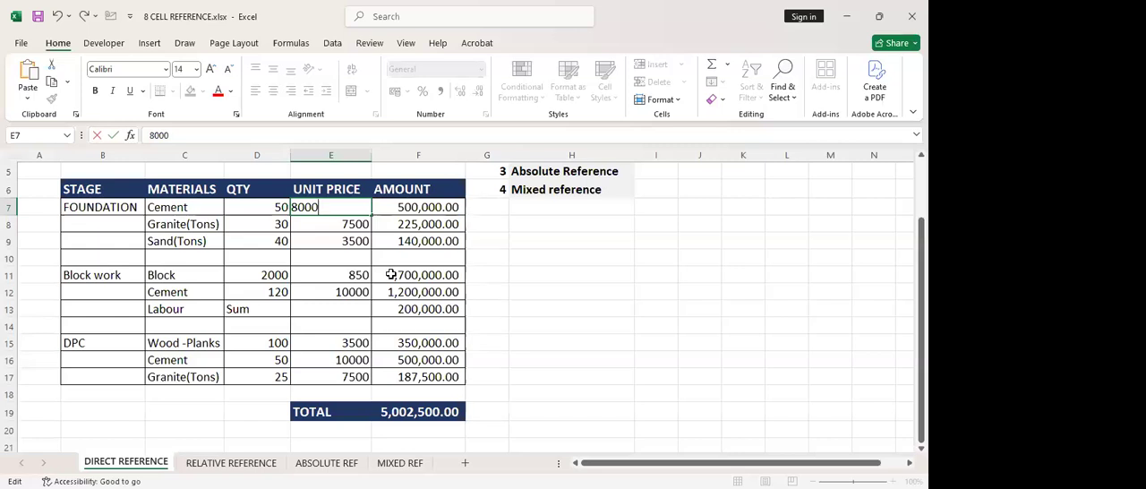
key(Return)
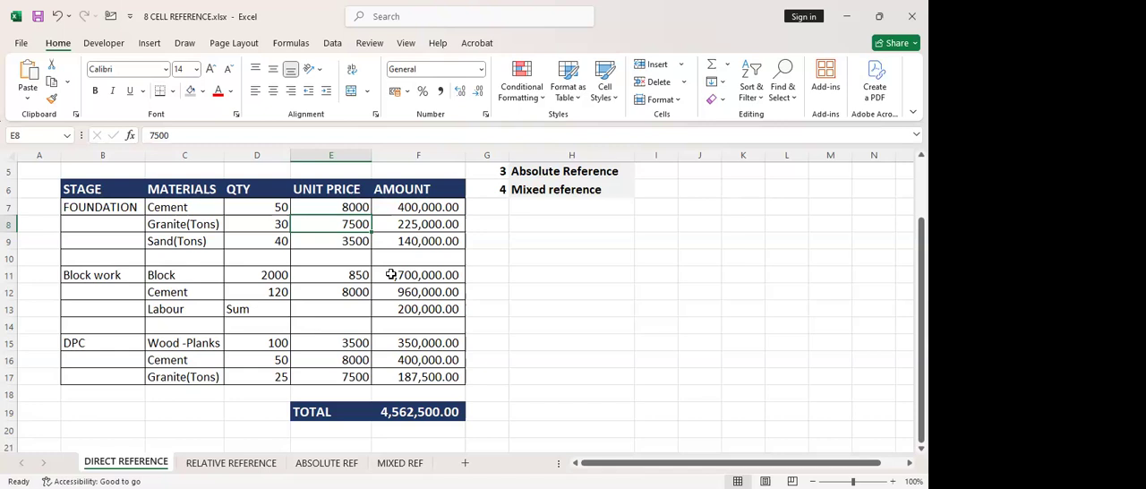
Start a separate price list beside the schedule with Cement in H9 and its price 8000 in I9
click(344, 209)
click(322, 229)
click(560, 242)
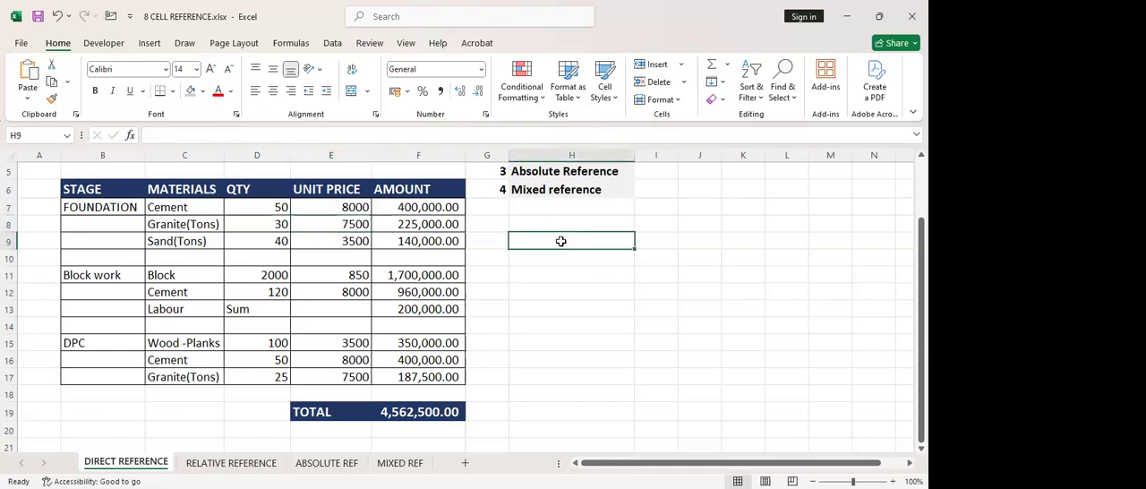
text(Ce)
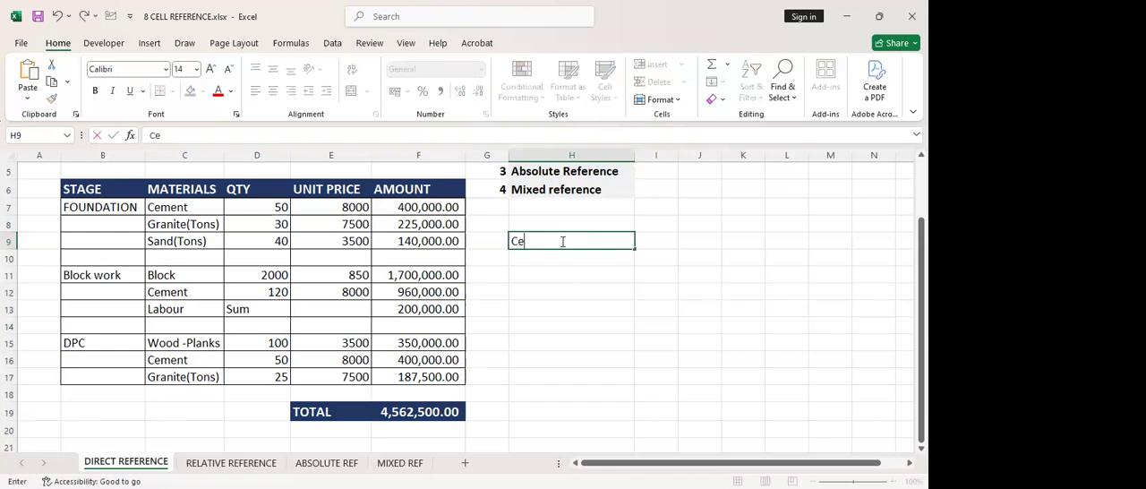
text(ment)
click(654, 243)
text(8000)
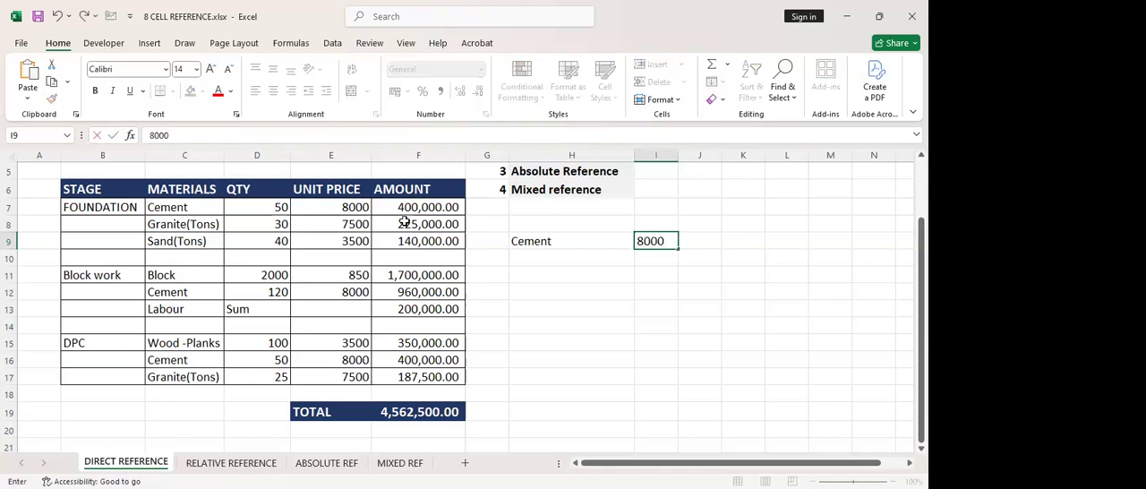
Add Granite in H10 and its price 7500 in I10 to the separate price list
click(536, 258)
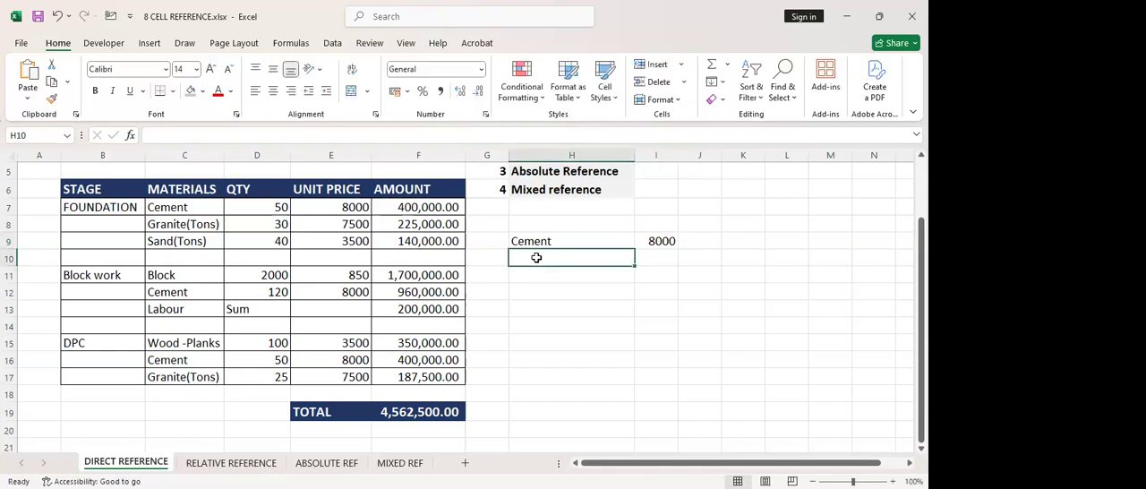
text(Granite)
click(654, 253)
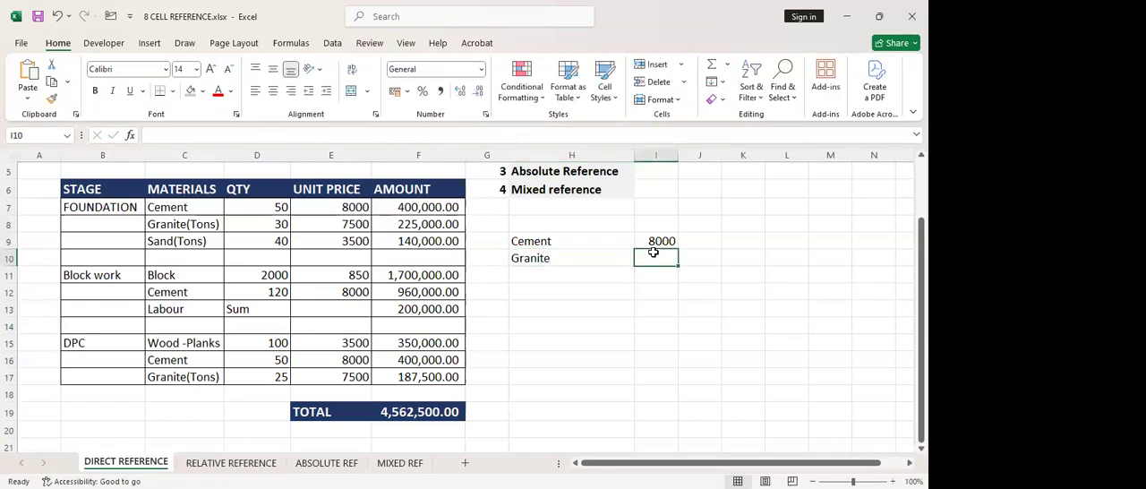
text(7500)
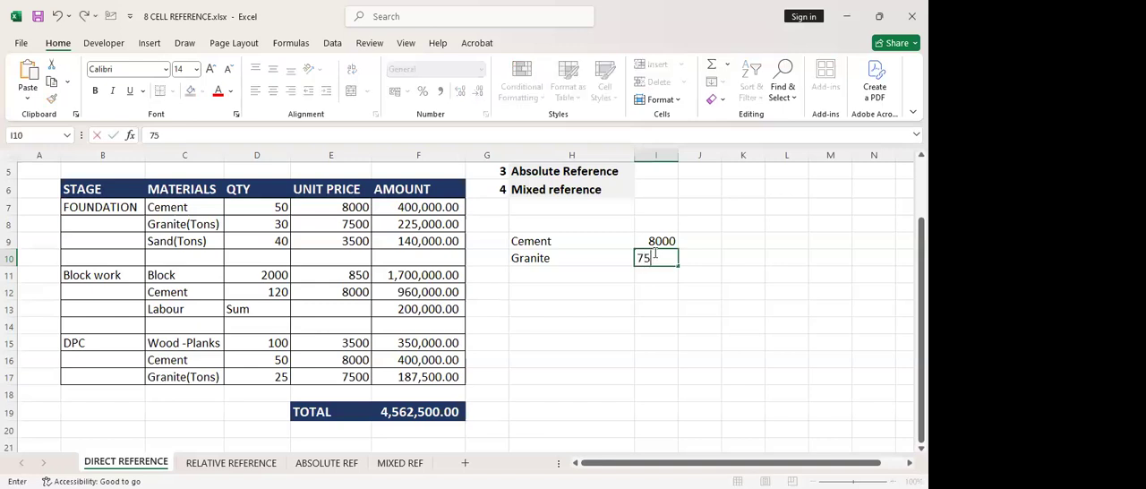
click(665, 286)
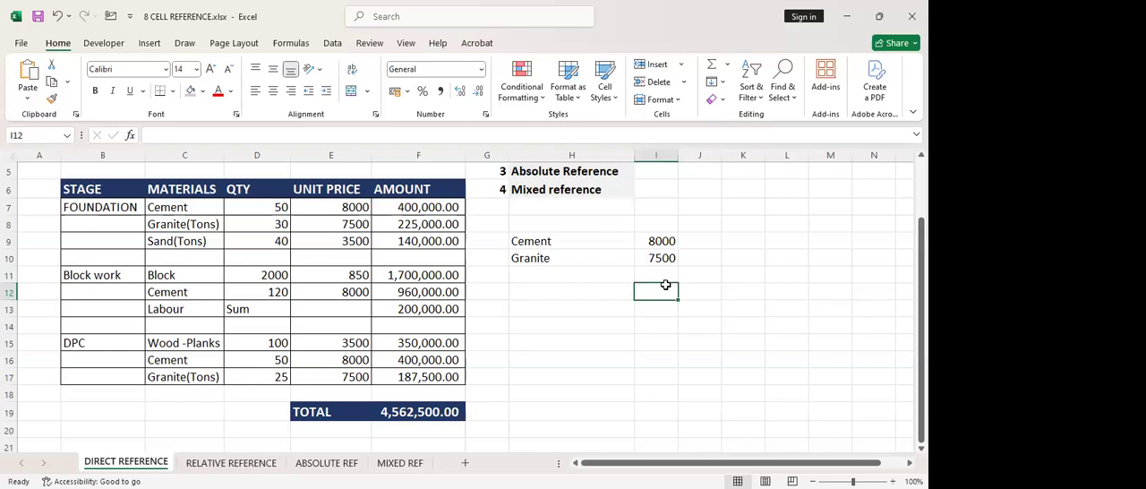
click(660, 256)
click(659, 241)
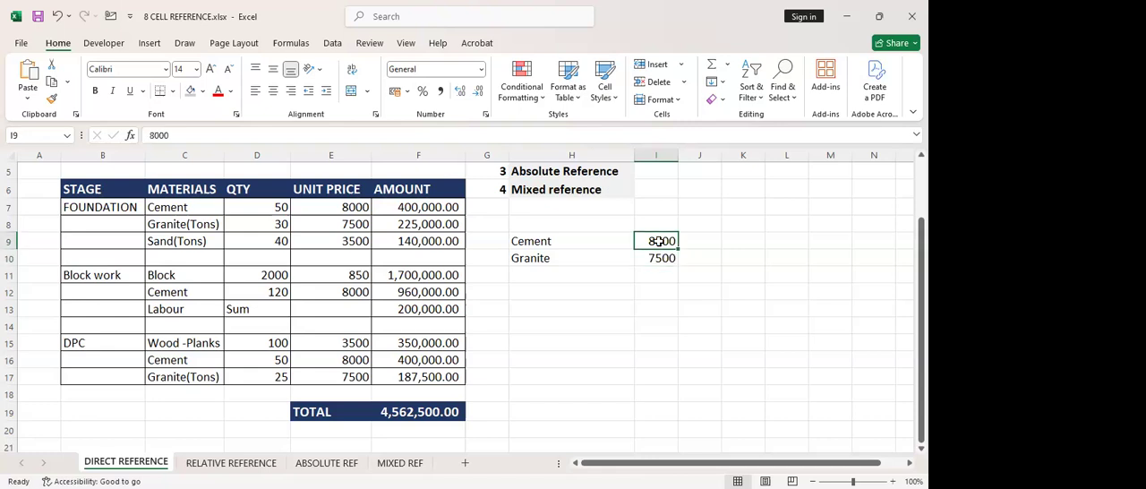
click(658, 258)
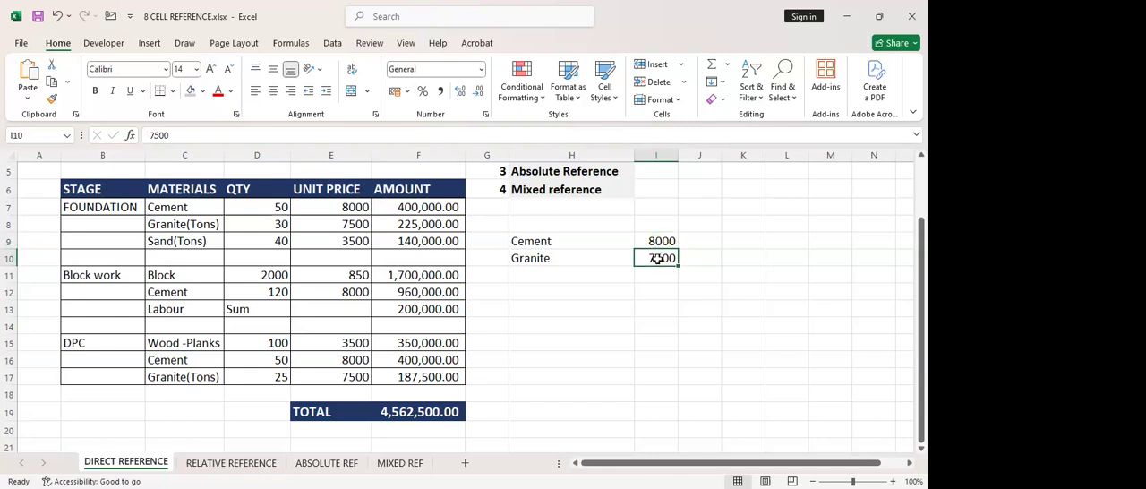
click(530, 154)
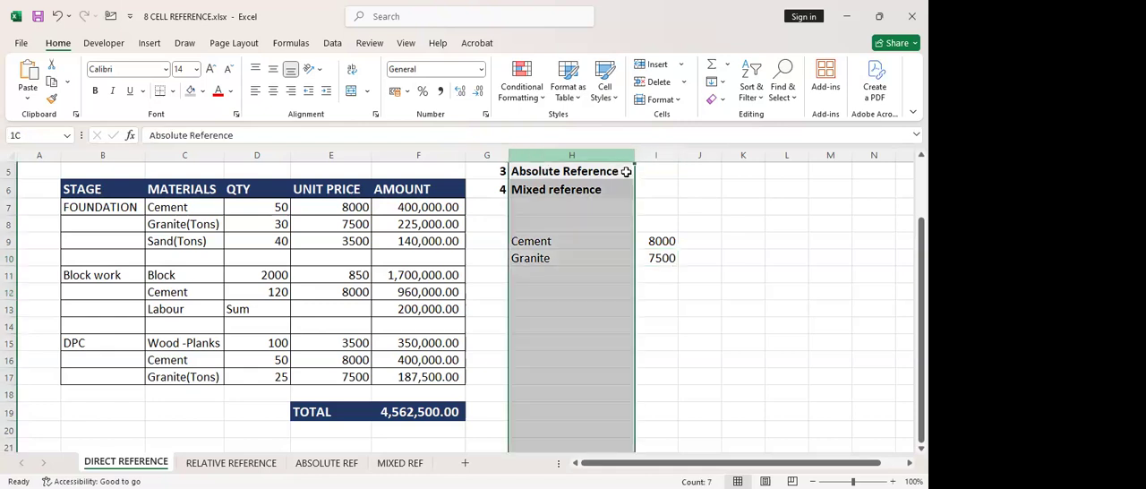
click(630, 259)
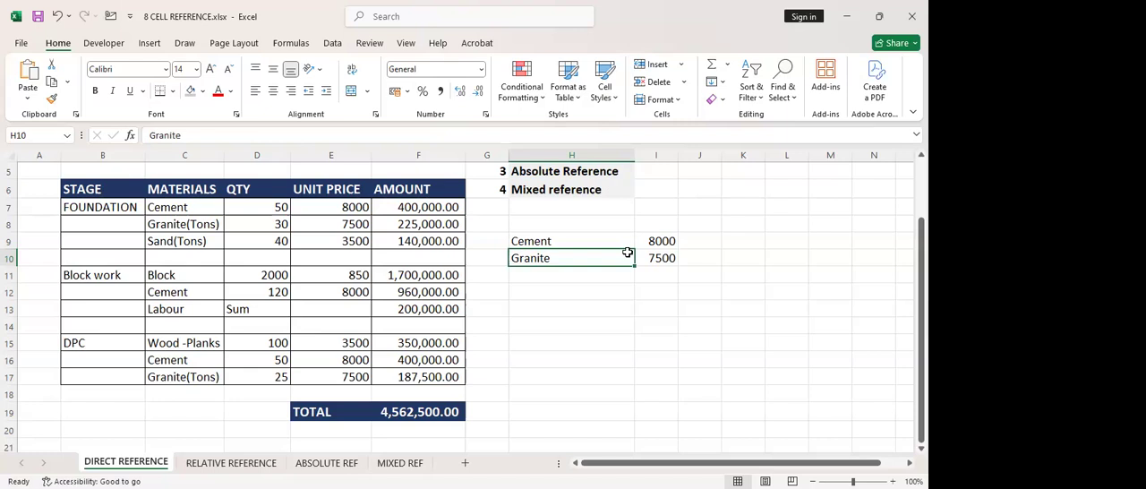
Set the Foundation granite unit price in E8 to 10000
click(336, 225)
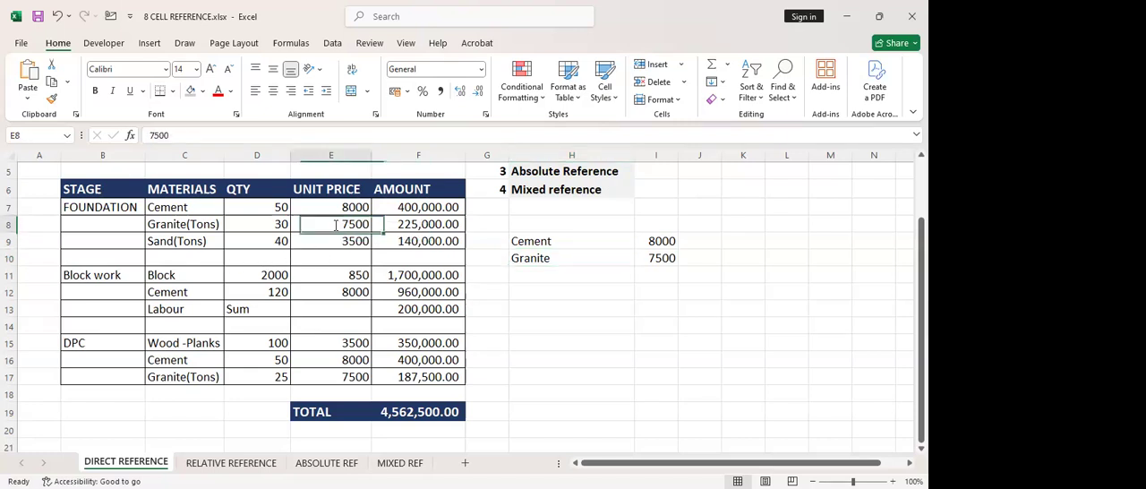
double_click(338, 225)
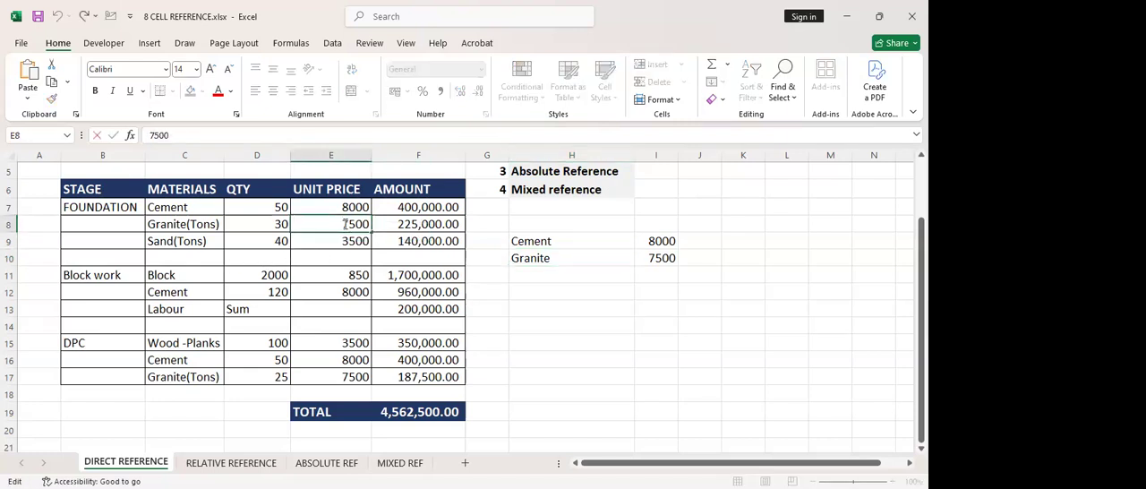
double_click(377, 226)
text(10000)
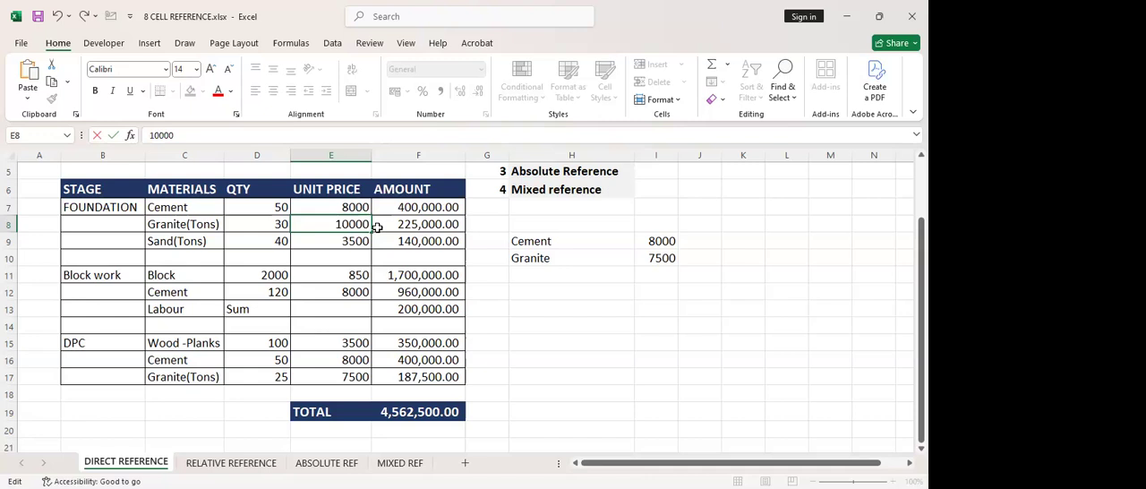
key(Return)
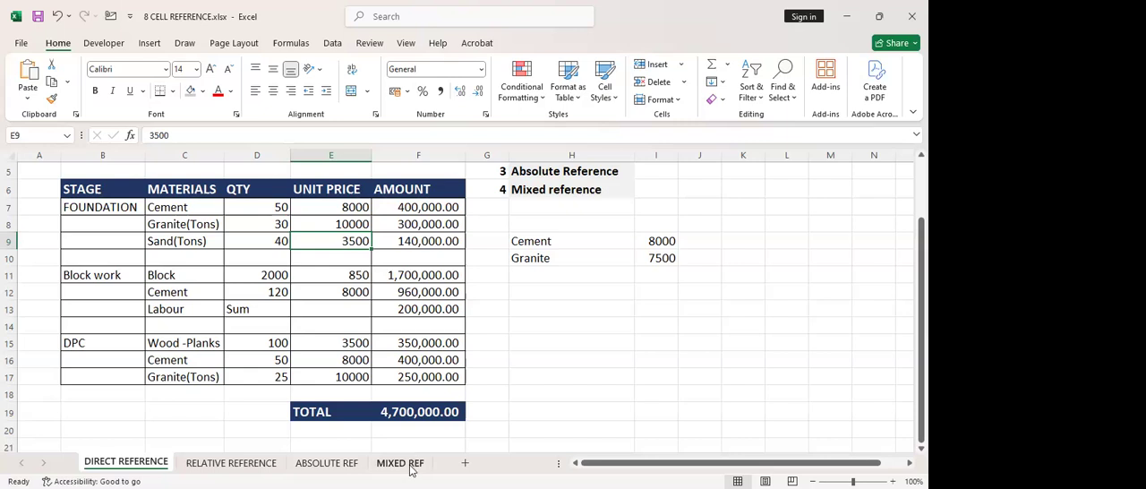
Add a new worksheet and link its cell A1 to the Foundation cement price with ='DIRECT REFERENCE'!E7
click(465, 464)
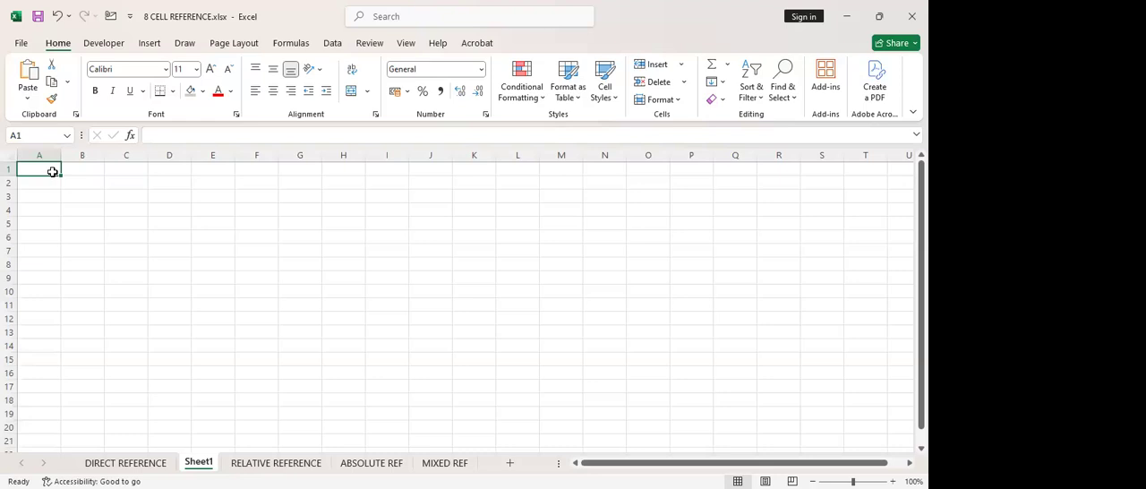
text(=)
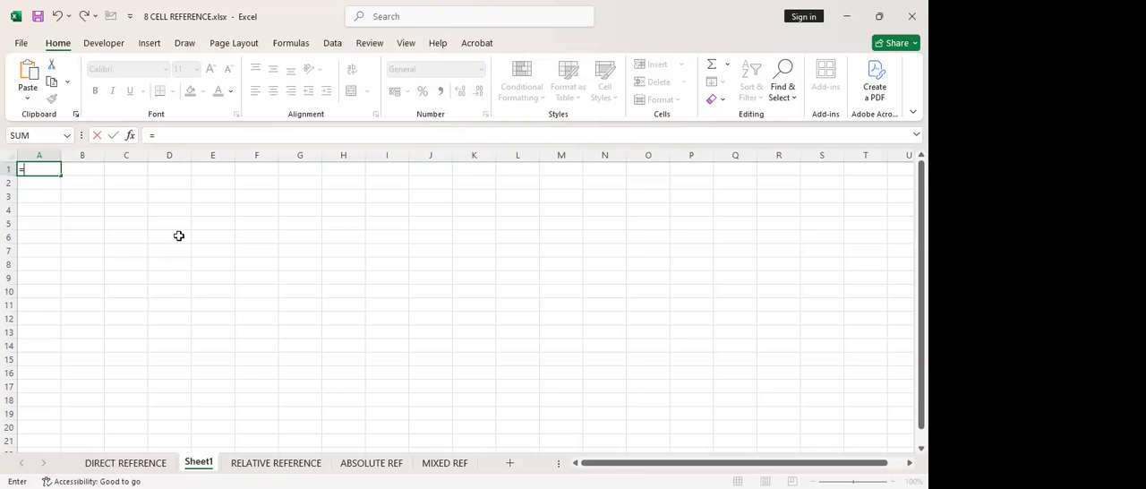
click(126, 464)
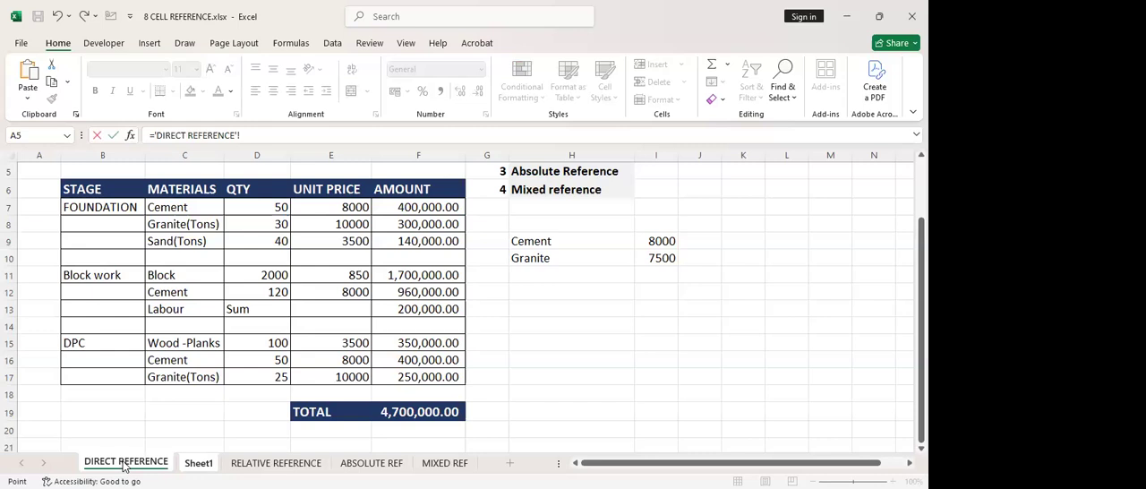
click(327, 207)
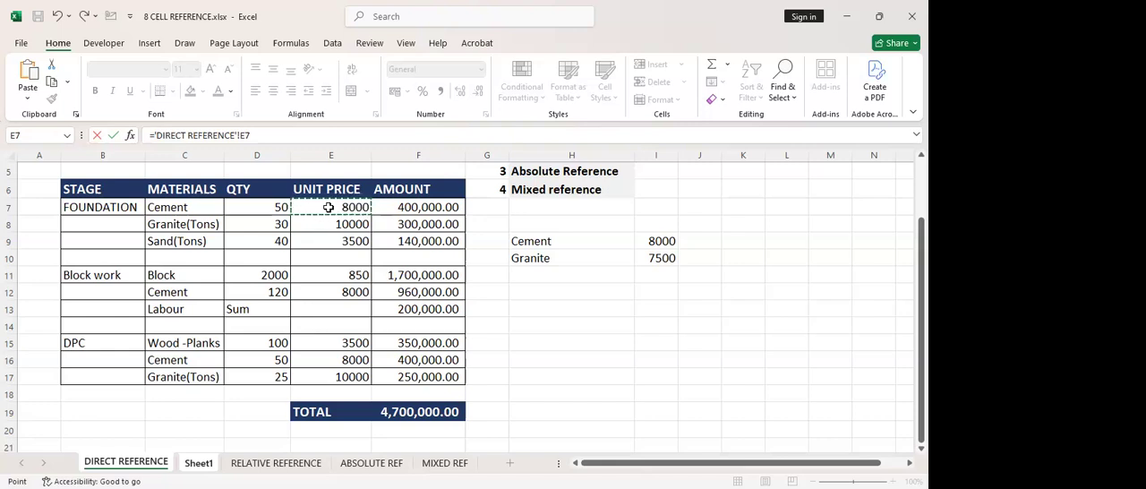
key(Return)
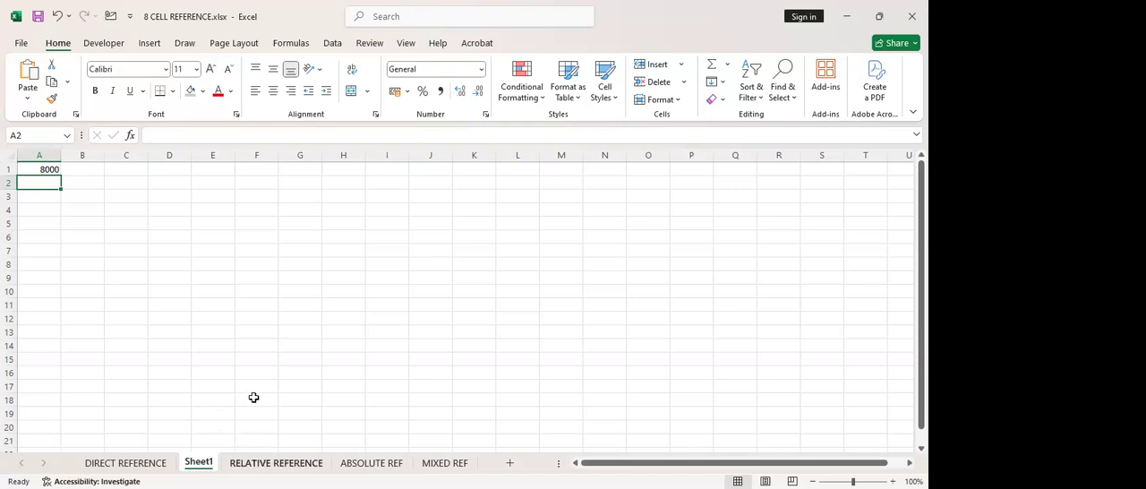
Switch to the RELATIVE REFERENCE sheet and examine the stock table's quantity, price and value columns, ending on the Apples value cell E3
key(ctrl+Page_Down)
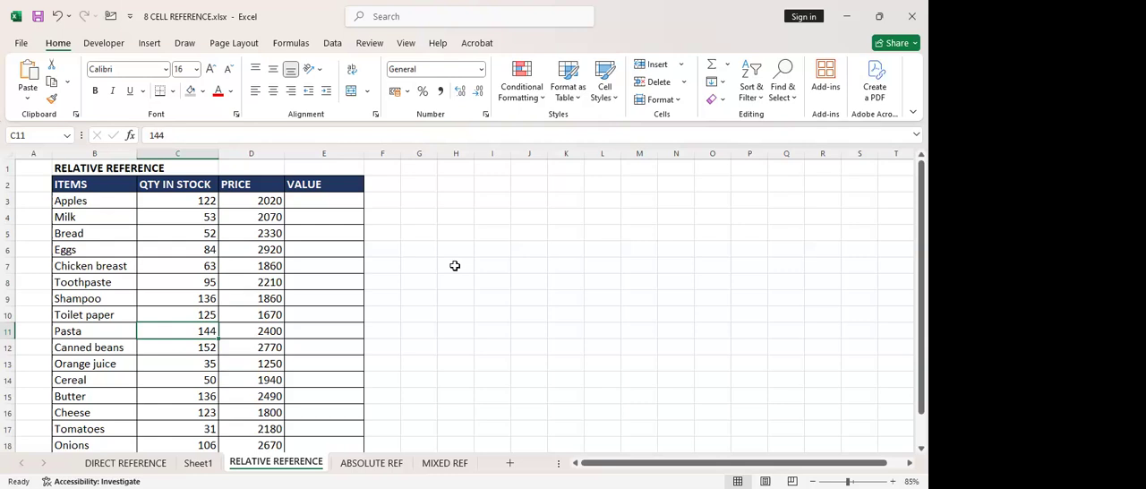
click(331, 209)
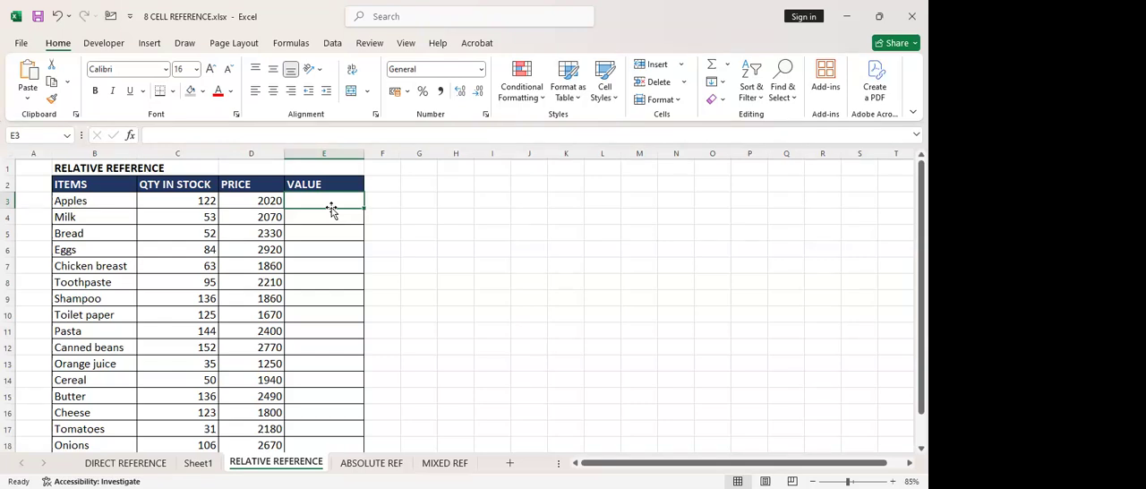
scroll(294, 286, down, 4)
scroll(295, 287, up, 4)
click(423, 209)
click(343, 203)
click(204, 202)
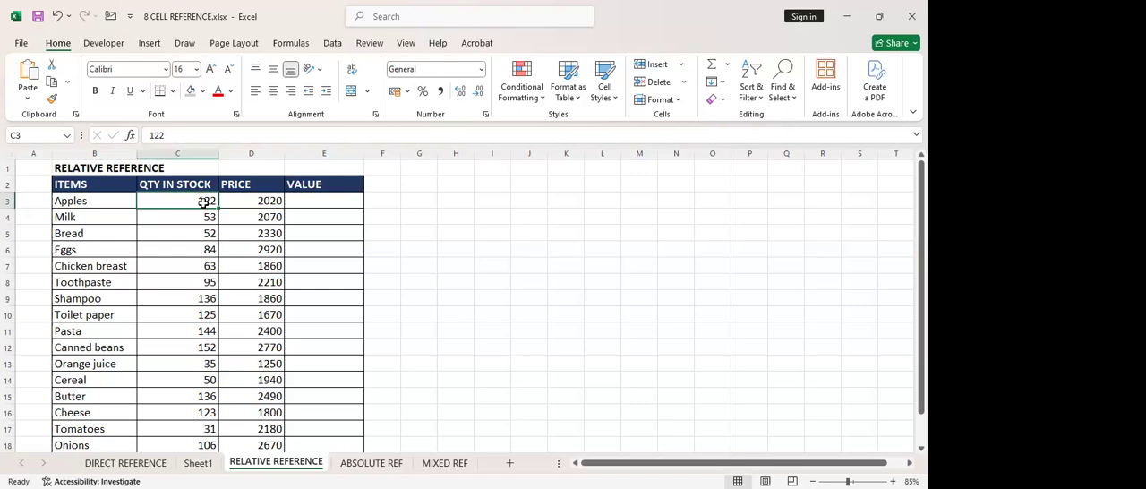
click(265, 201)
click(312, 201)
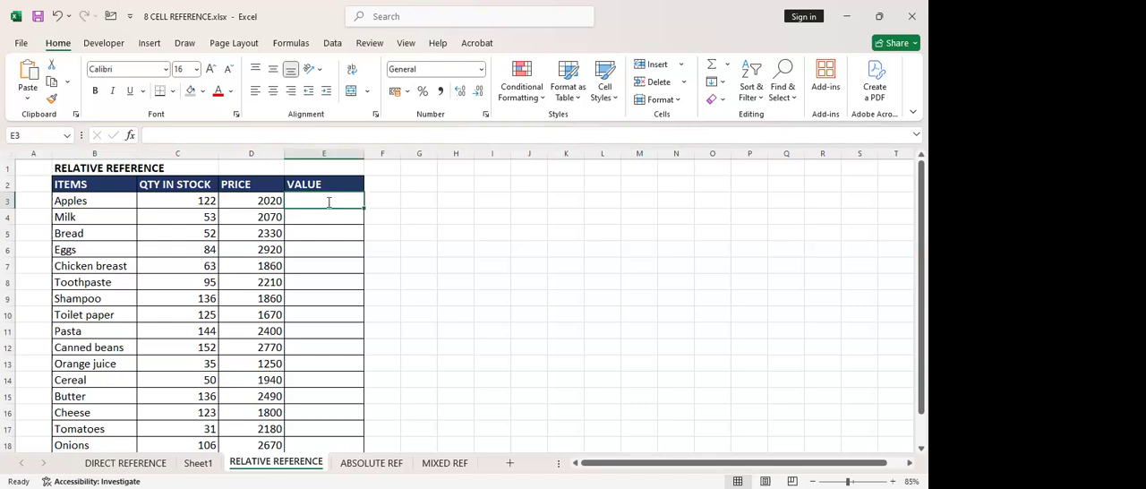
Calculate the Apples stock value in E3 by multiplying its quantity and price with the formula =C3*D3
text(=)
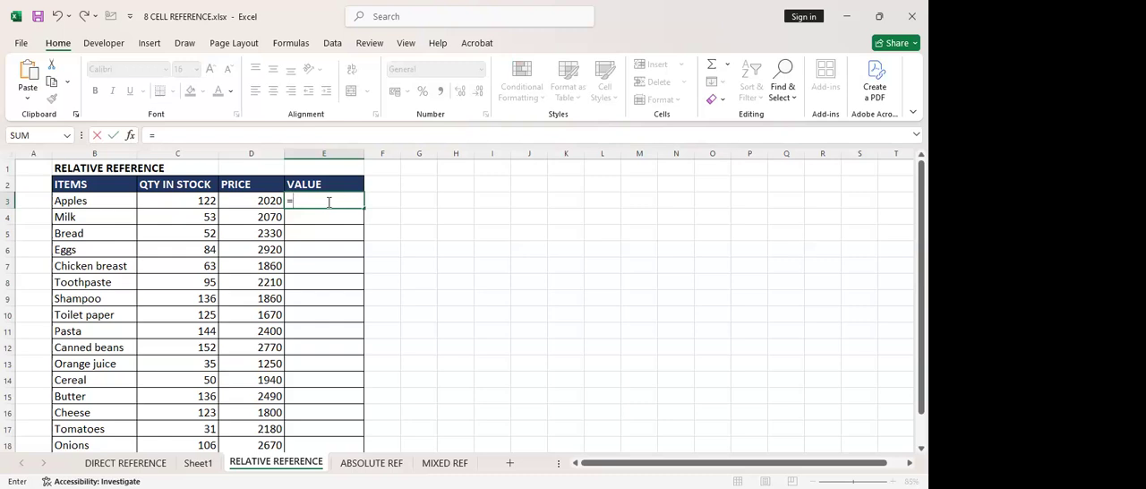
click(201, 200)
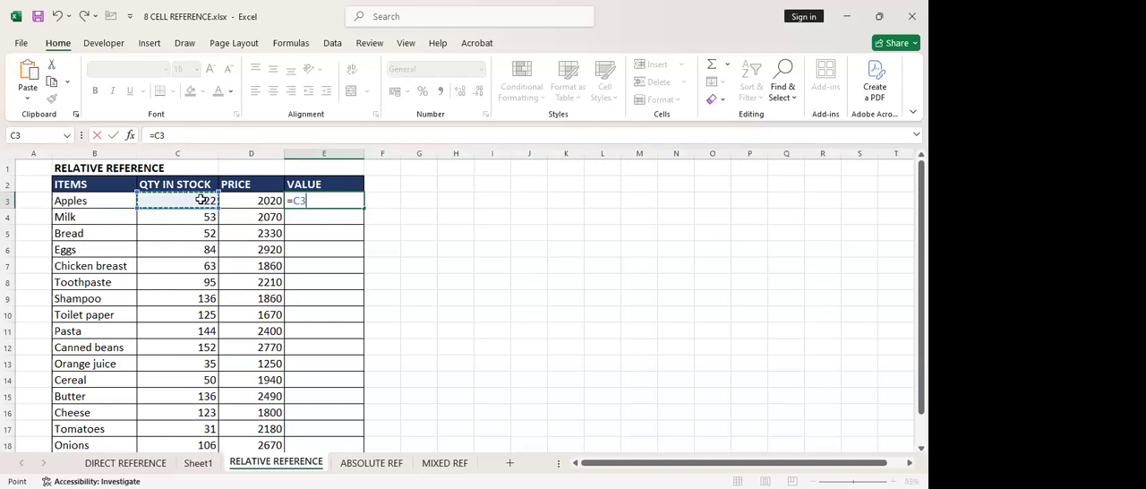
text(*)
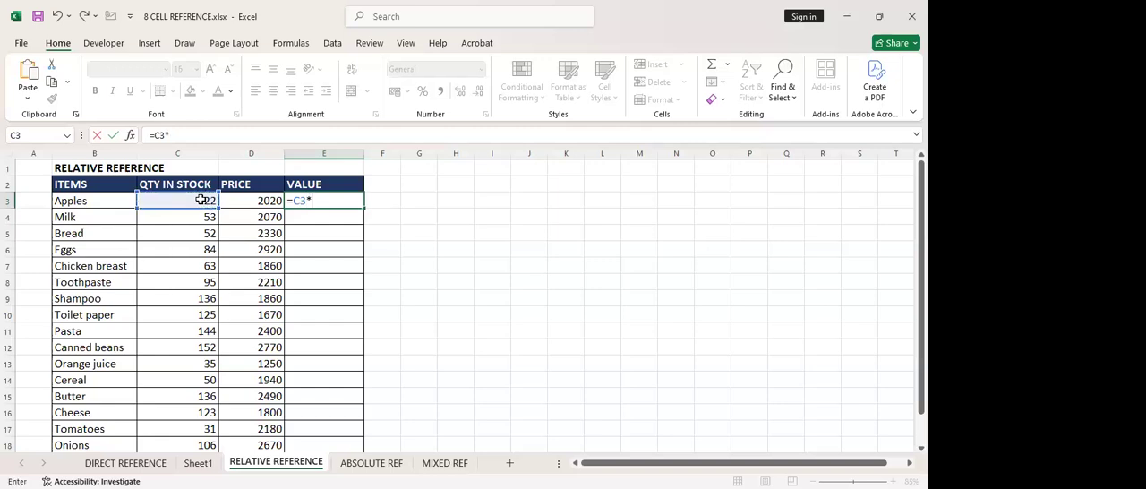
click(260, 216)
click(266, 200)
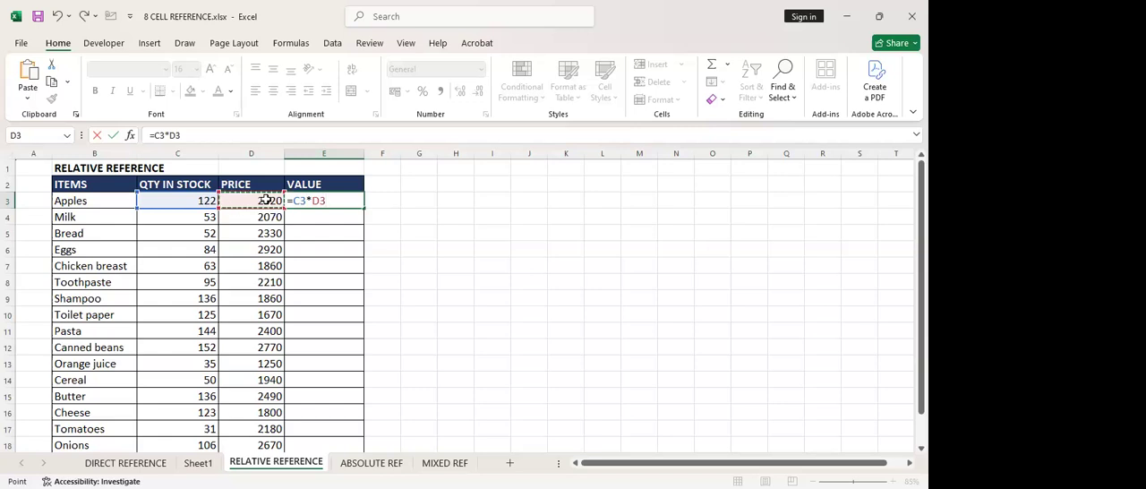
key(Return)
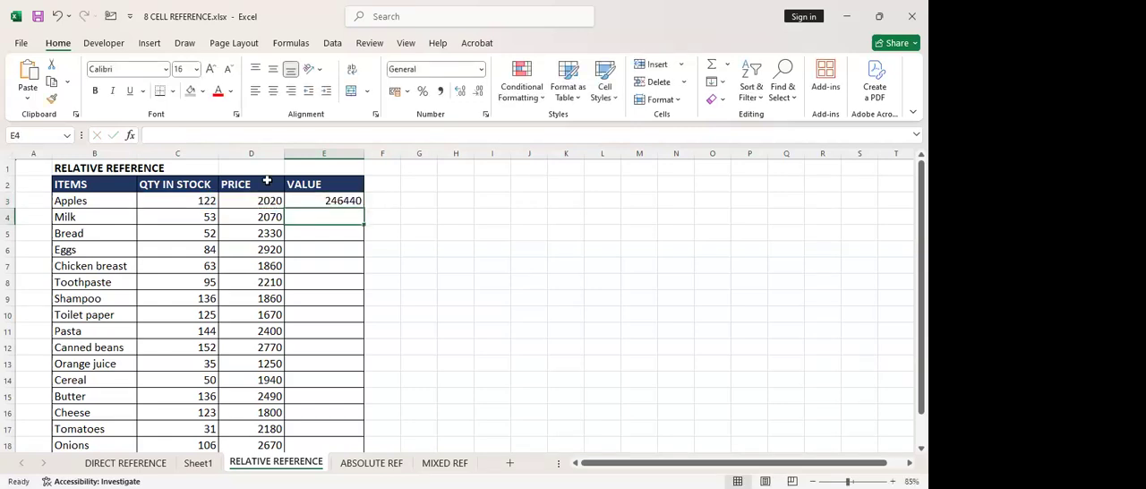
Apply the comma number style to the whole VALUE column E
click(326, 154)
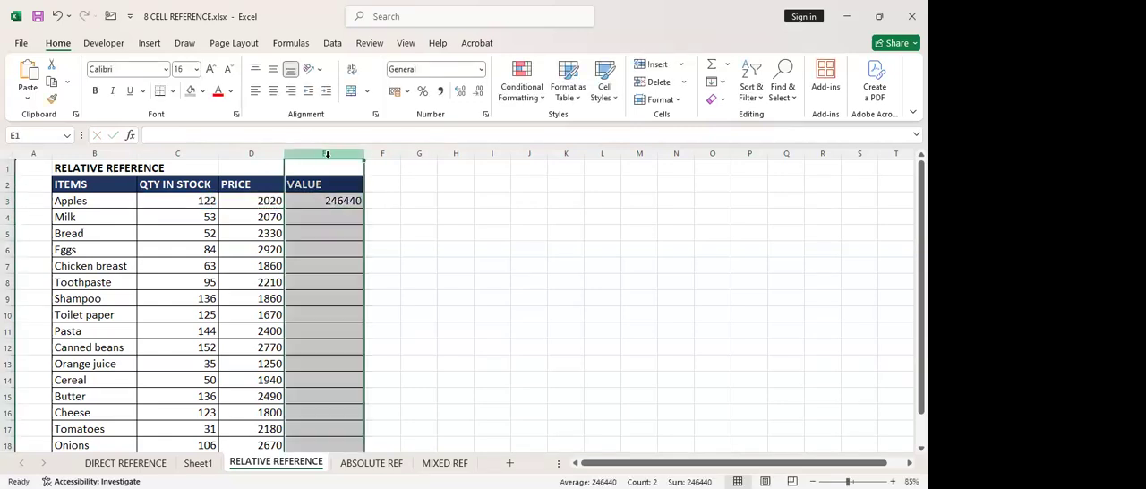
click(440, 92)
click(330, 204)
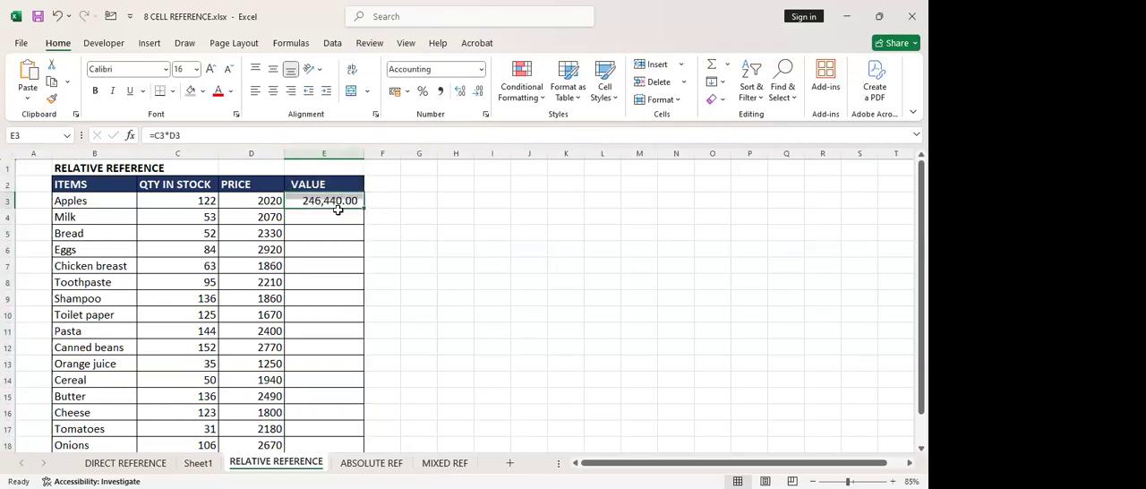
click(406, 227)
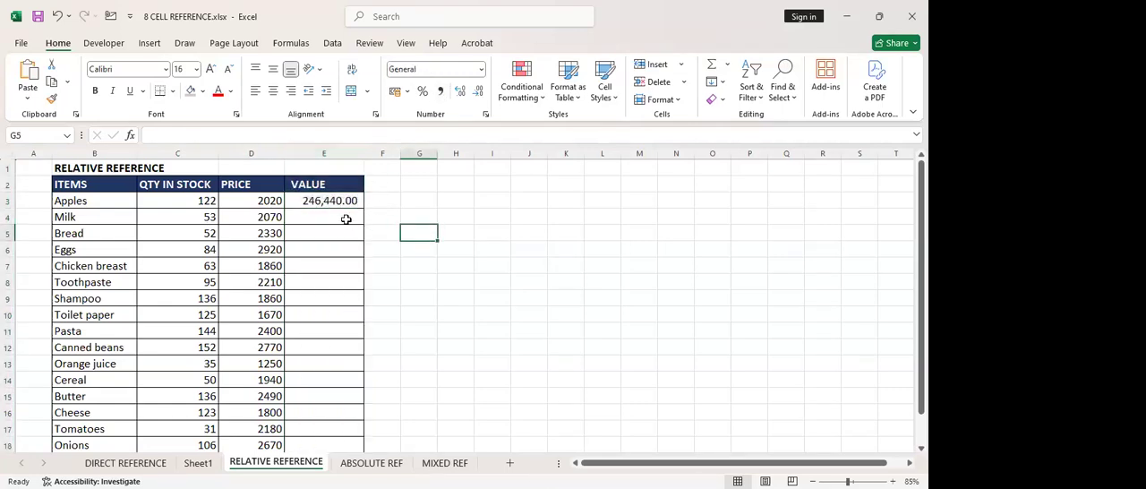
Fill the Apples value formula from E3 down through the Onions row in E18
click(339, 203)
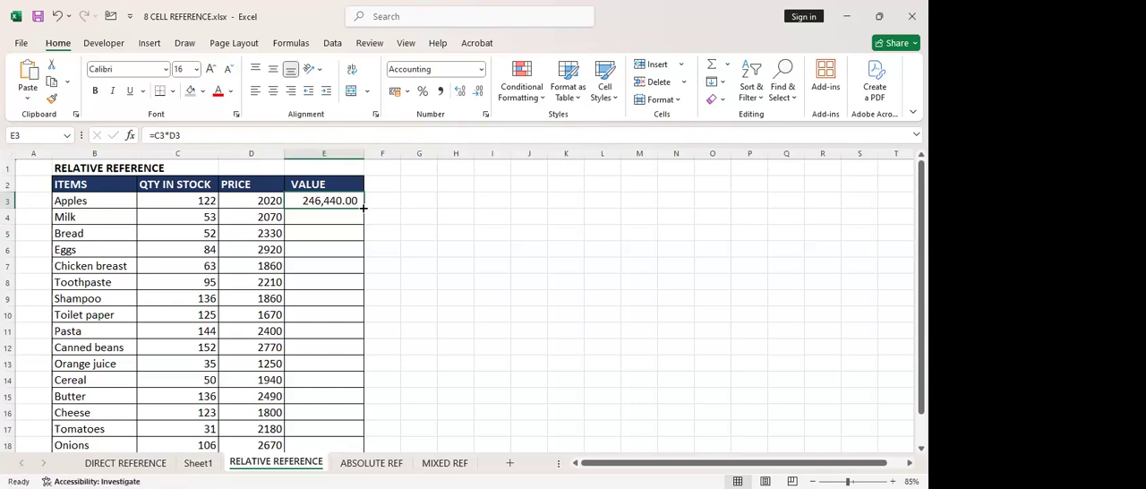
double_click(363, 208)
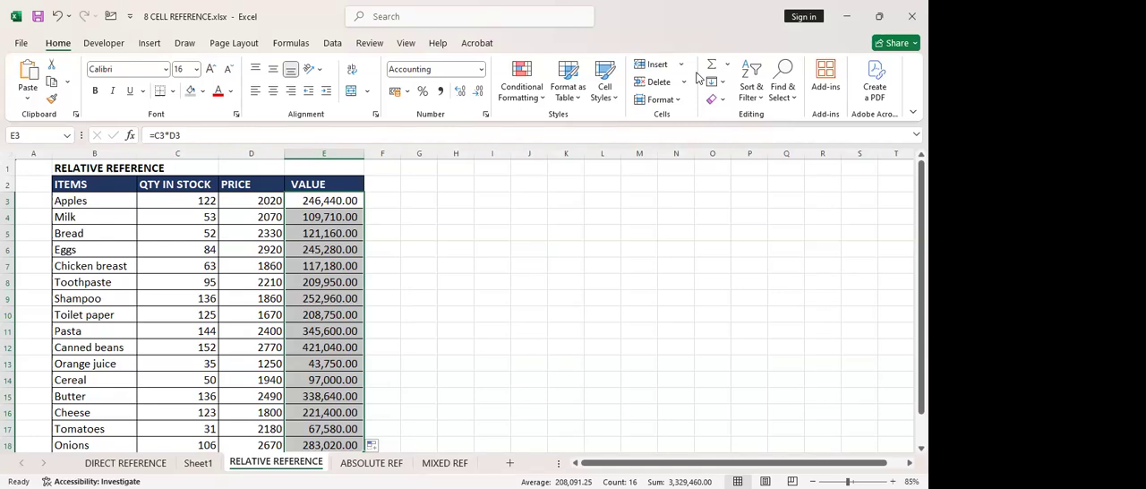
key(alt+Tab)
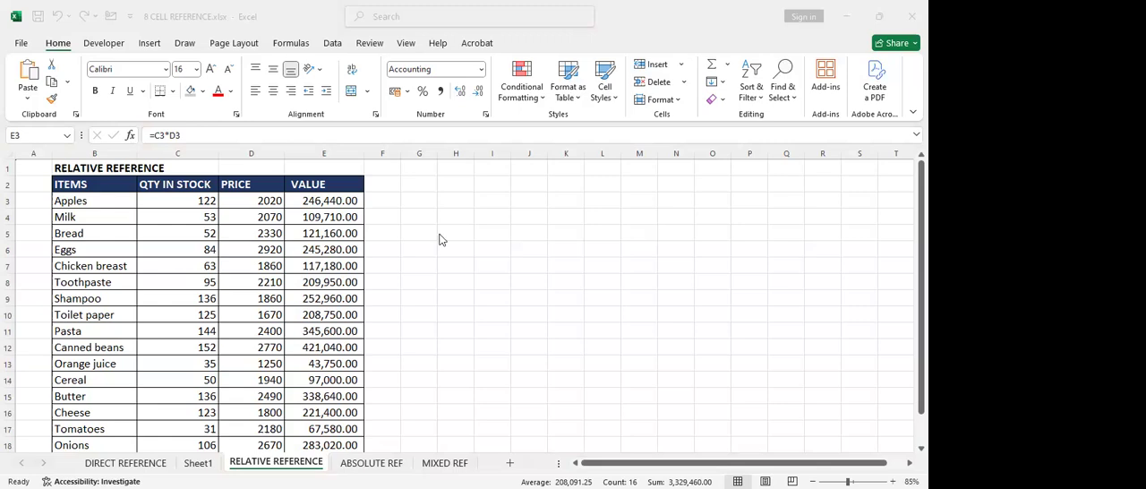
Total the VALUE column in E19 with =SUM(E3:E18) and autofit the width of column E
click(357, 201)
scroll(374, 209, down, 5)
scroll(374, 209, down, 1)
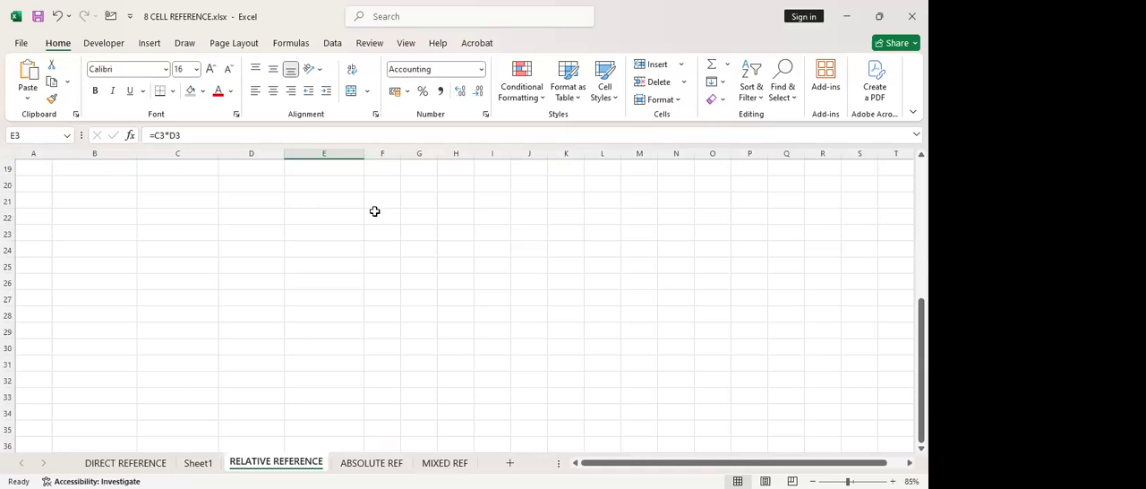
scroll(374, 209, up, 2)
click(338, 263)
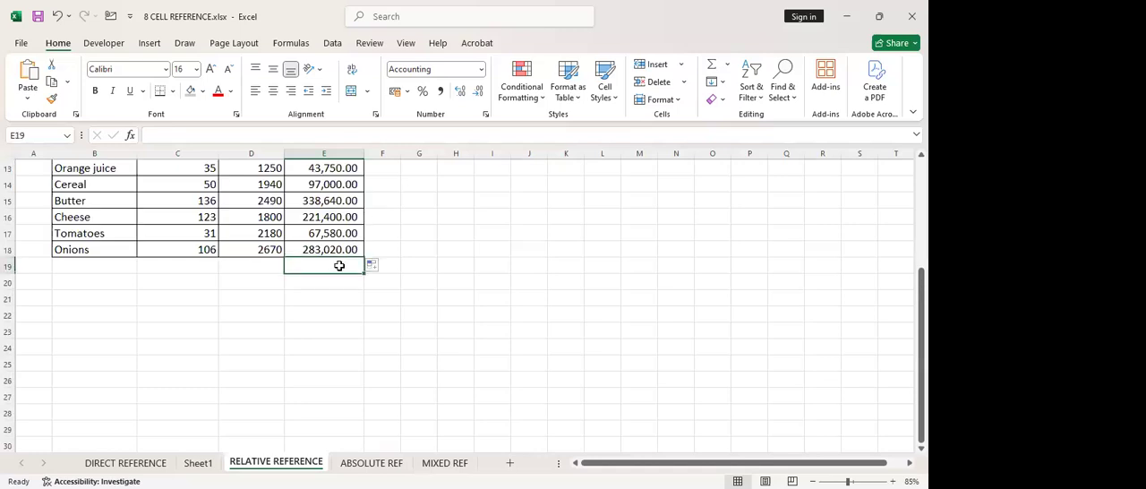
click(711, 66)
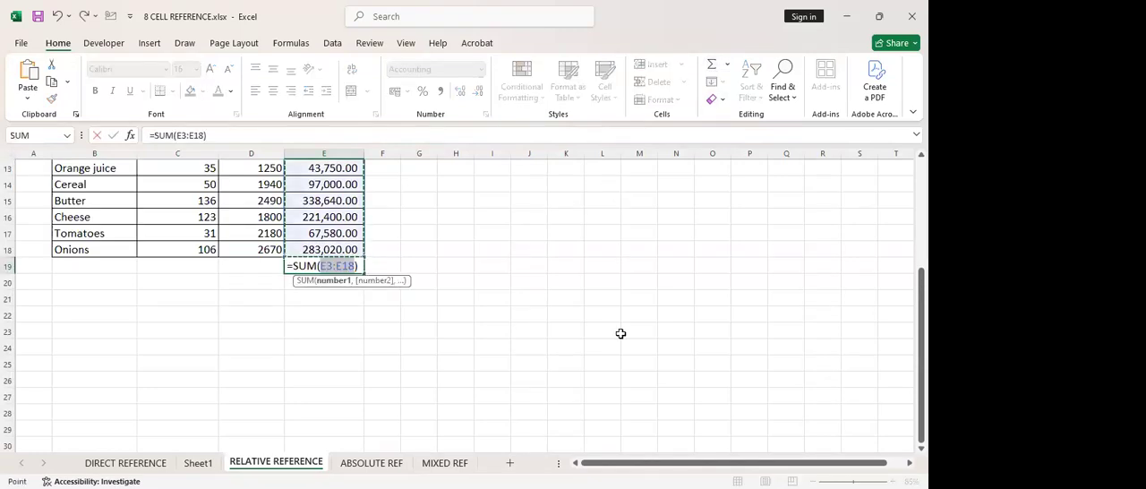
key(Return)
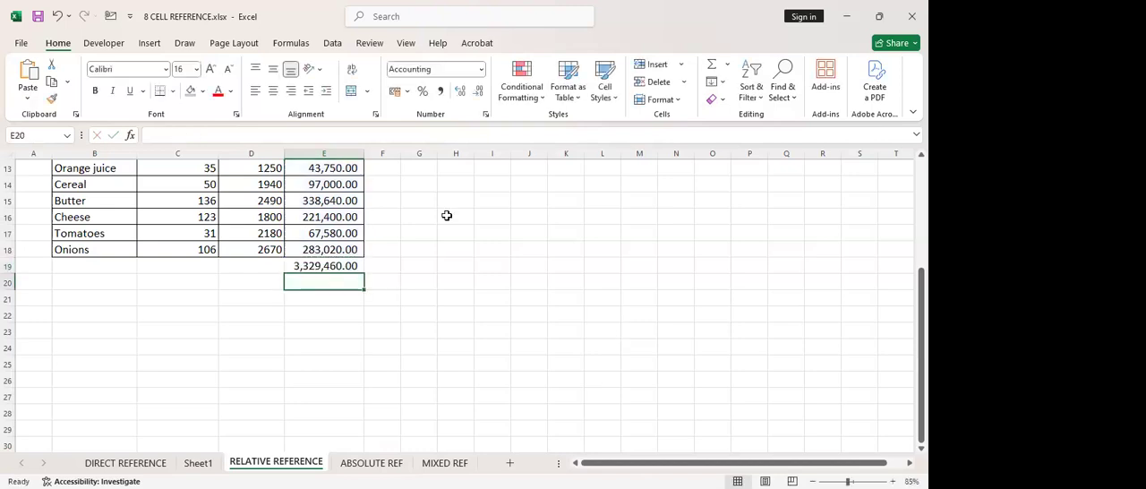
double_click(366, 154)
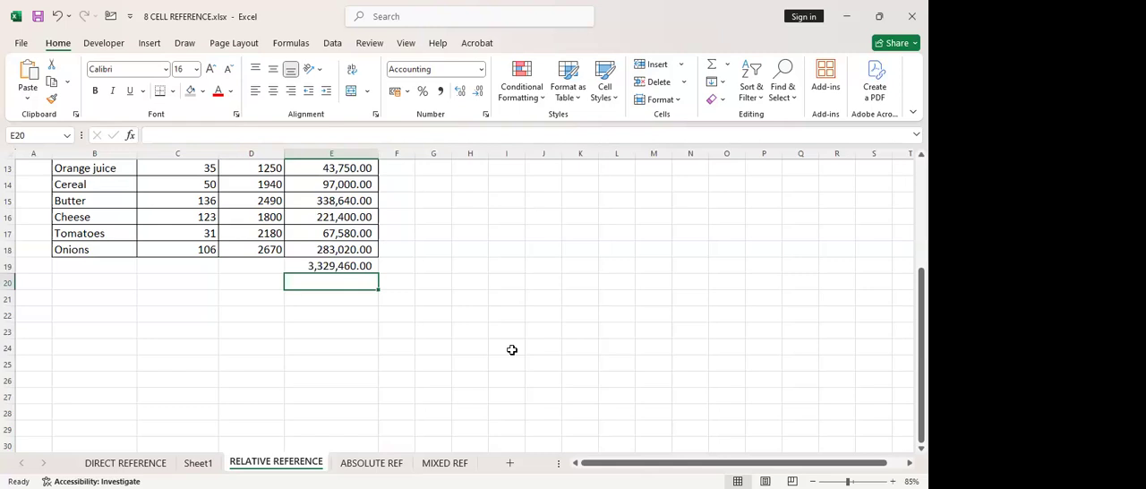
Examine the total formula in E19 and how the row references shift in the value formulas in E3, E4, E9 and E18
scroll(511, 349, up, 4)
scroll(511, 349, down, 2)
click(340, 362)
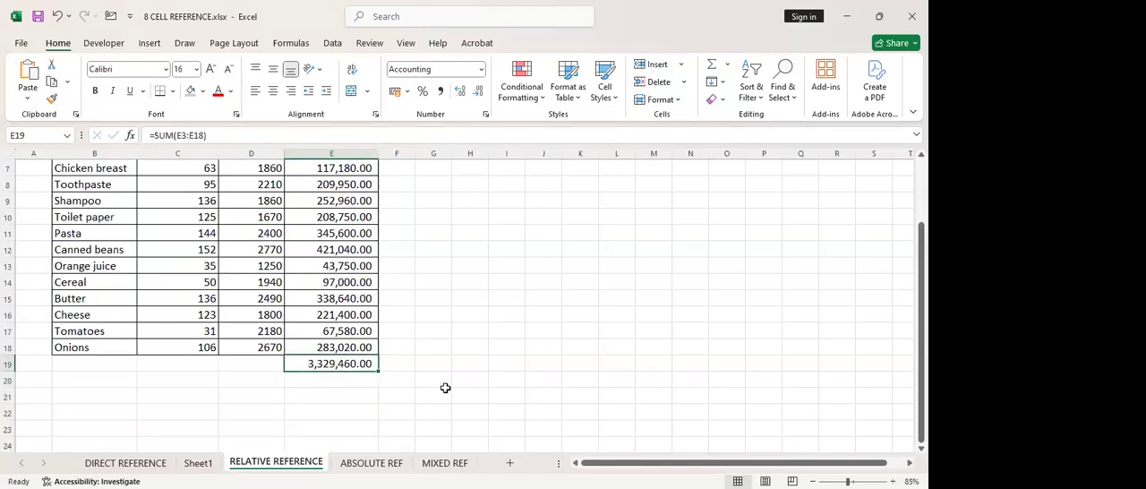
scroll(445, 388, up, 2)
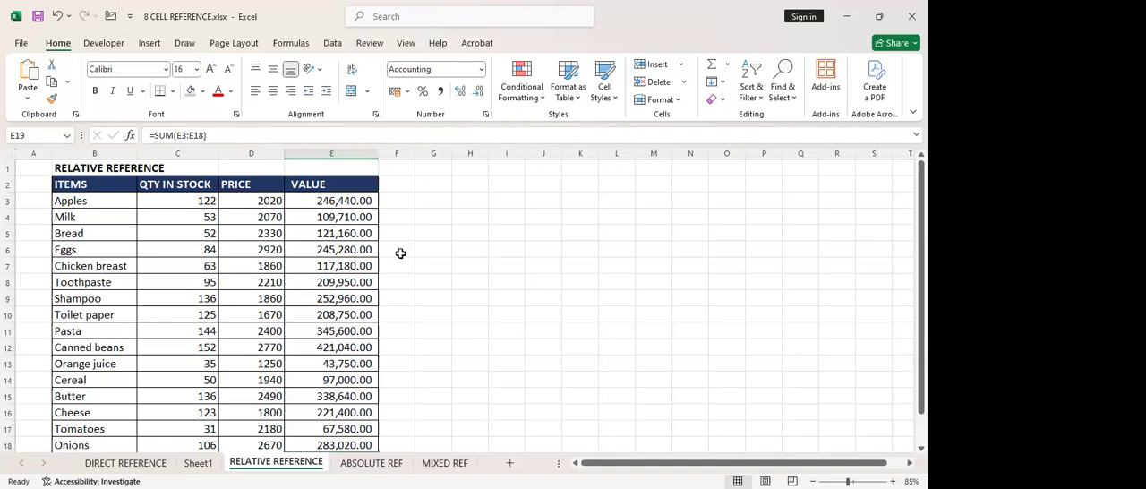
click(309, 202)
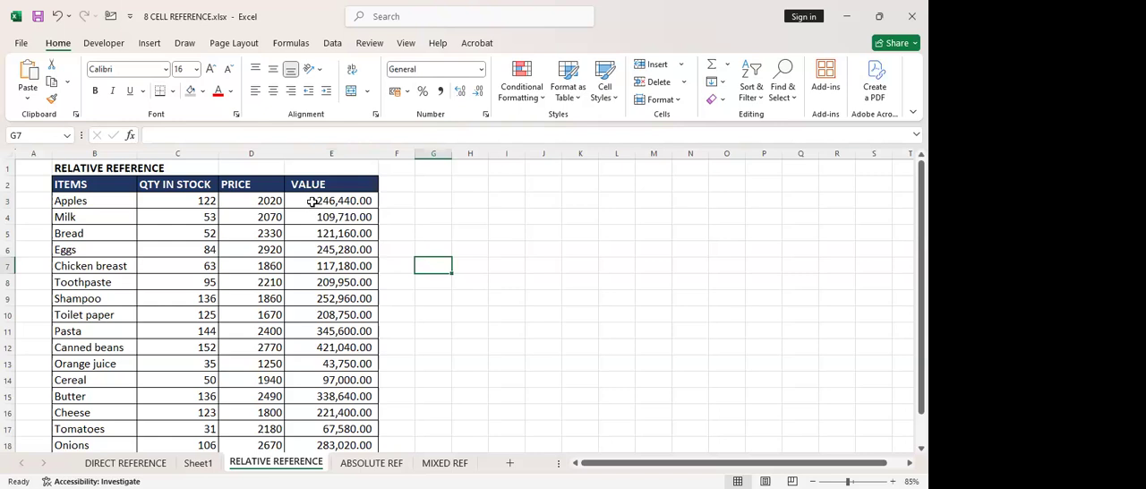
double_click(318, 201)
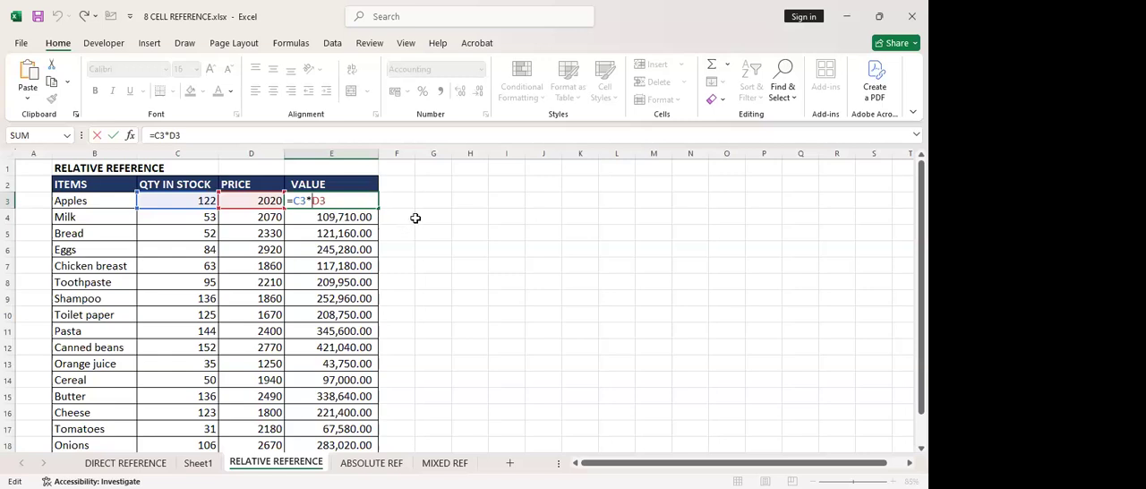
key(ctrl+Return)
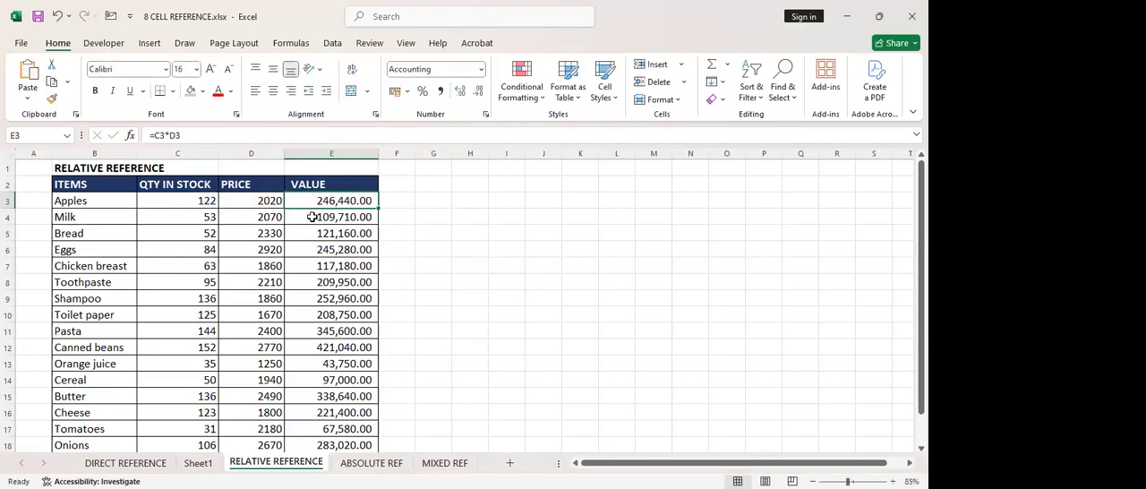
double_click(312, 217)
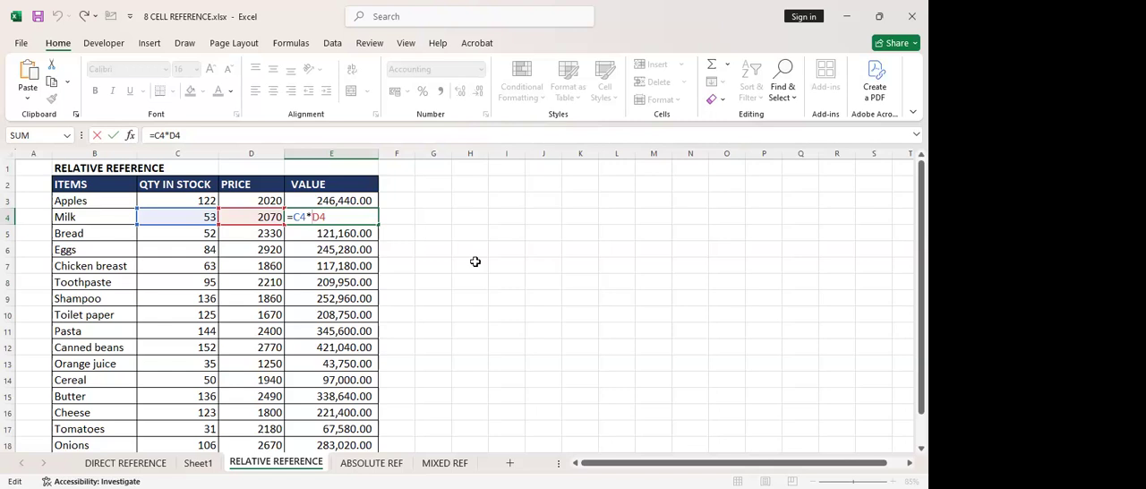
key(ctrl+Return)
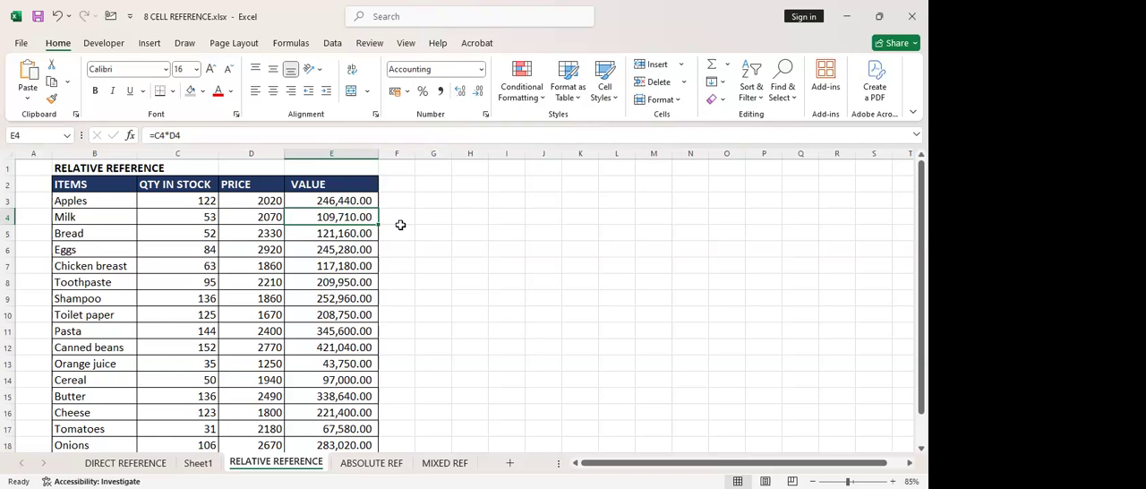
scroll(332, 243, down, 1)
click(333, 249)
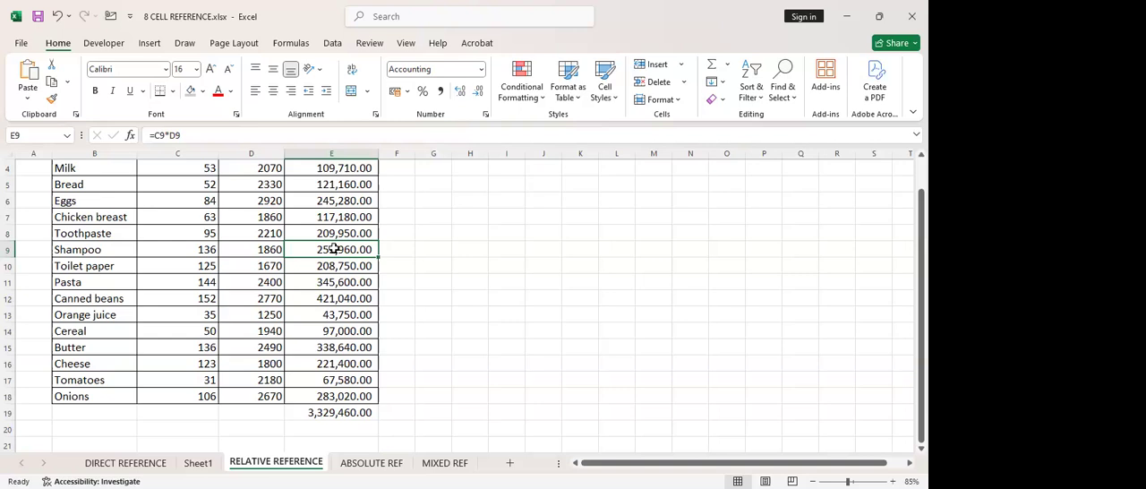
click(321, 399)
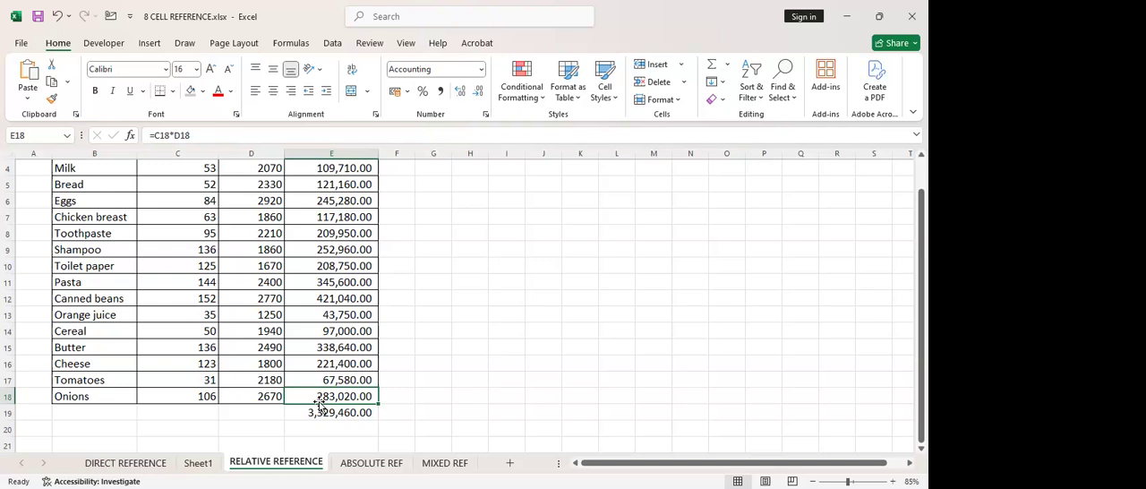
click(413, 334)
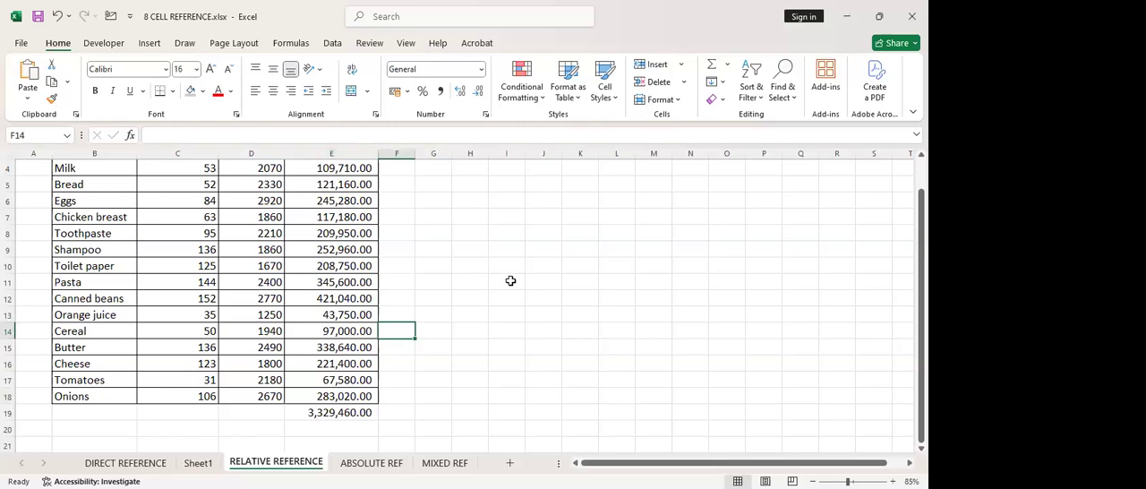
scroll(510, 280, up, 1)
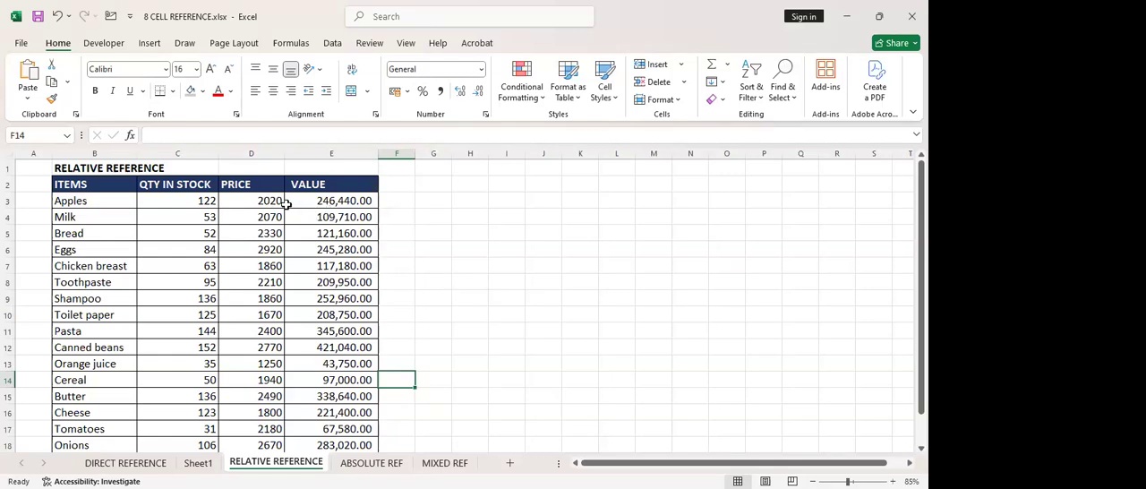
click(331, 204)
click(455, 216)
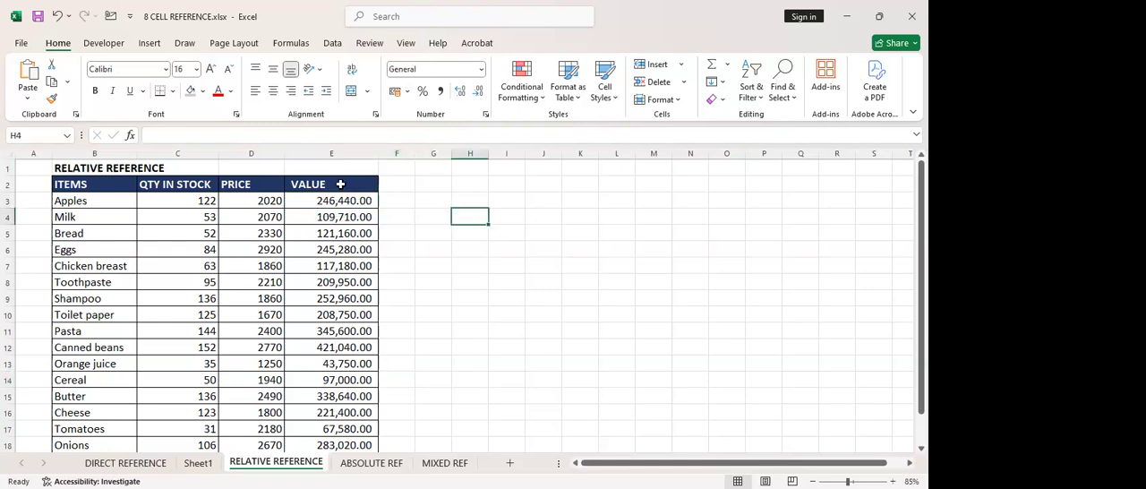
Clear all the value formulas and the total from E3 downward in the VALUE column
click(356, 204)
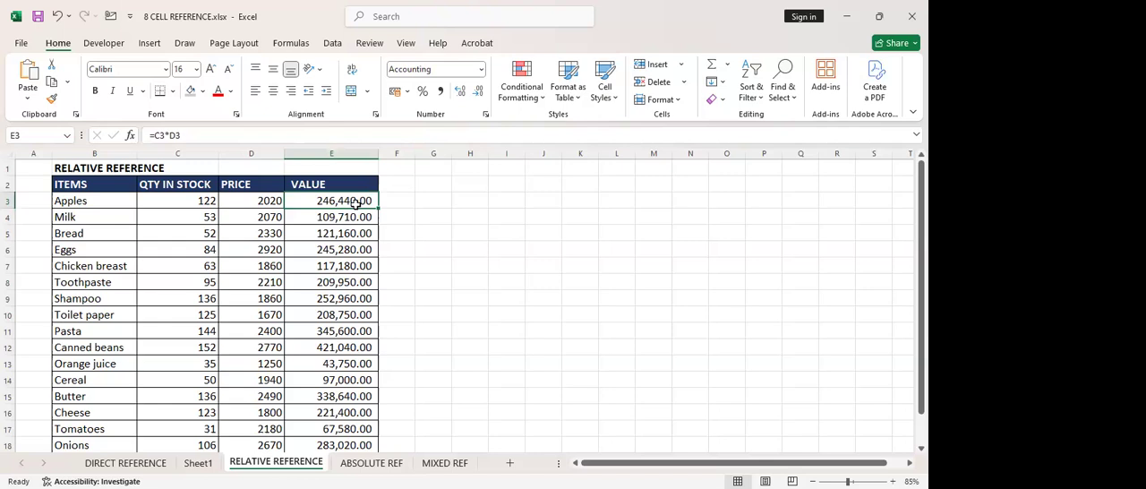
key(ctrl+shift+Down)
key(Delete)
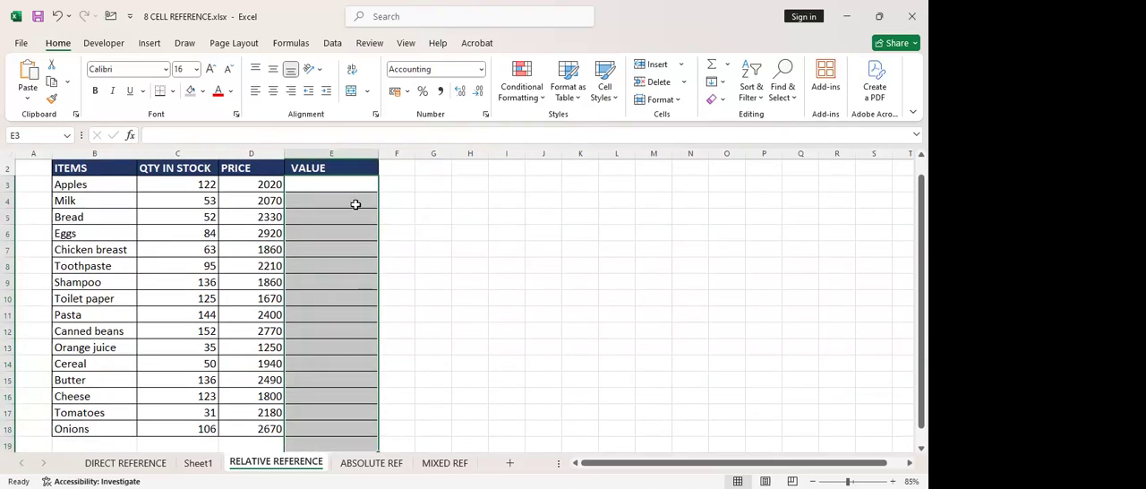
click(433, 217)
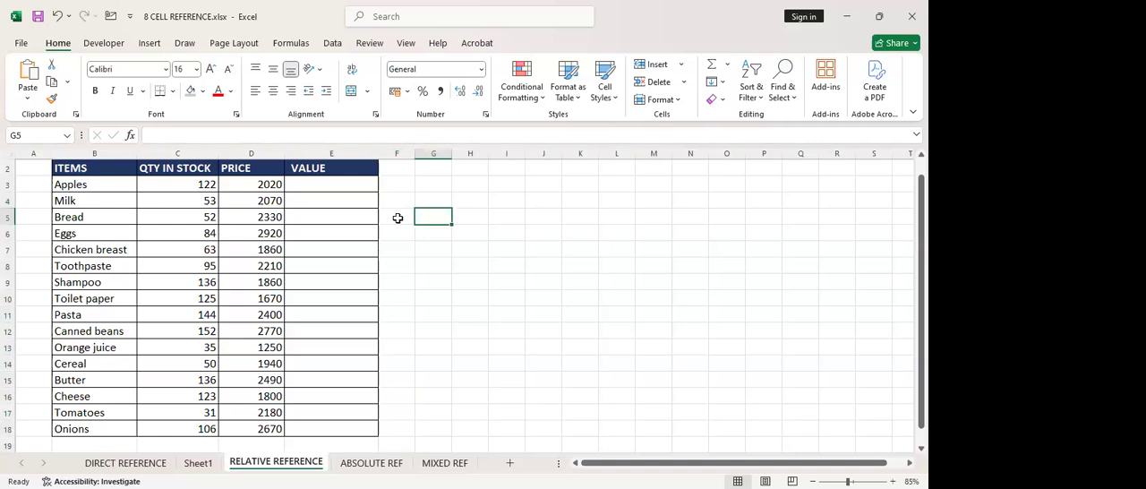
Enter the formula =C3*D4 for Milk in E4, multiplying the Apples quantity by the Milk price
click(352, 199)
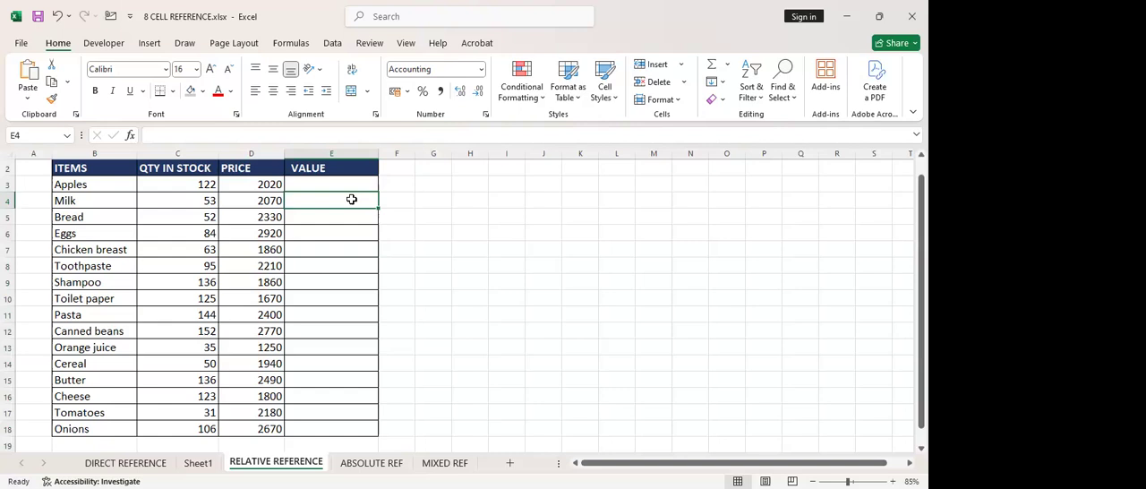
text(=)
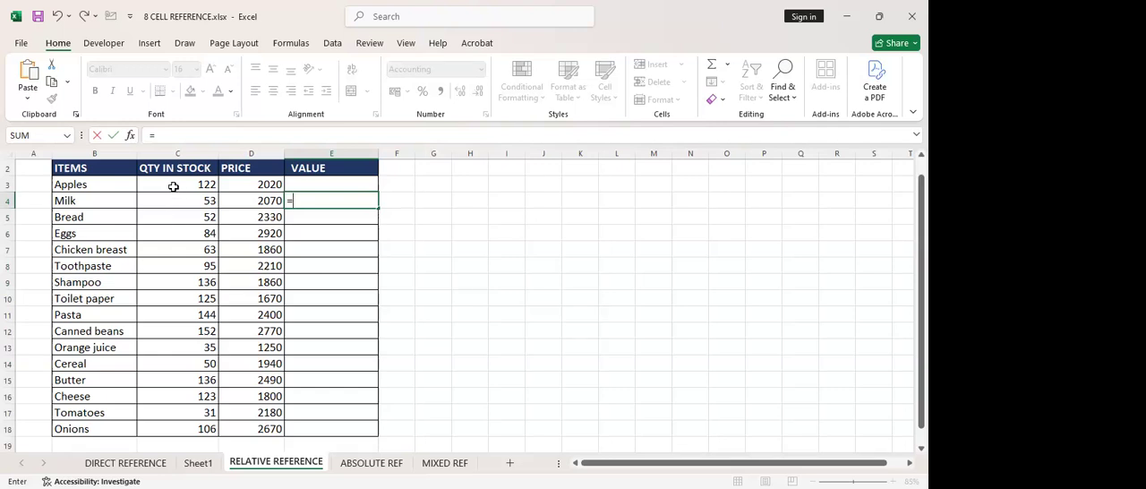
click(174, 186)
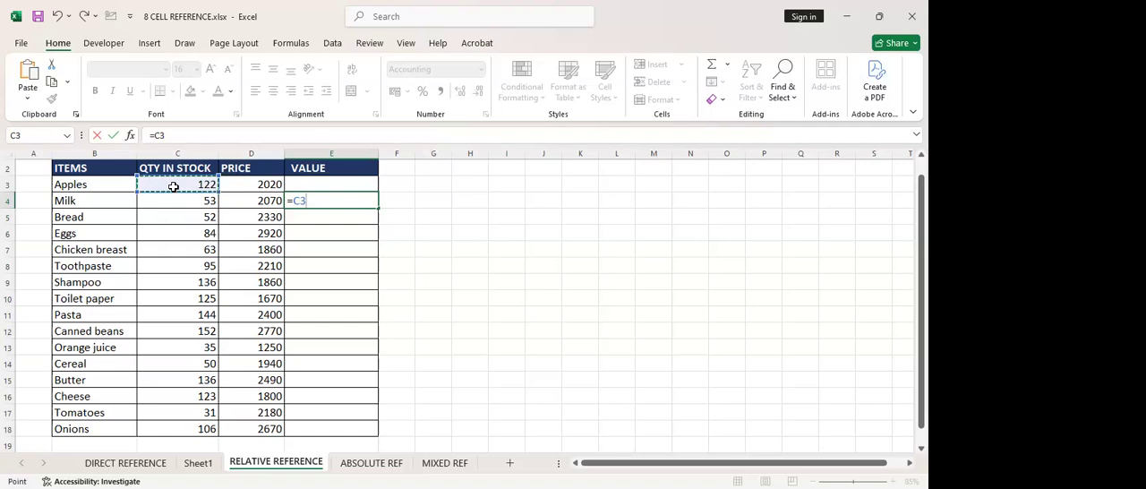
text(*)
click(248, 198)
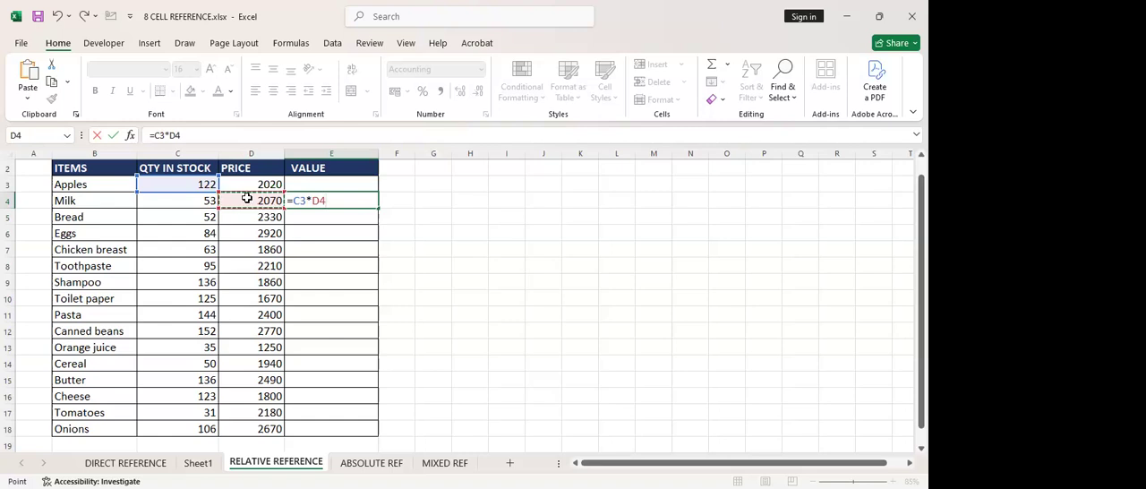
key(Return)
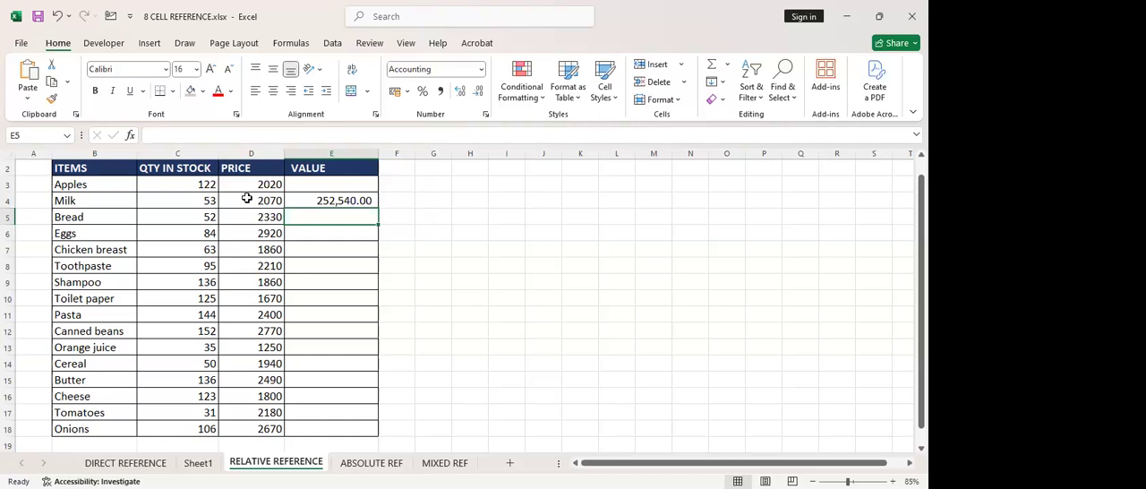
Examine which quantity and price cells the Milk value formula in E4 refers to
double_click(314, 197)
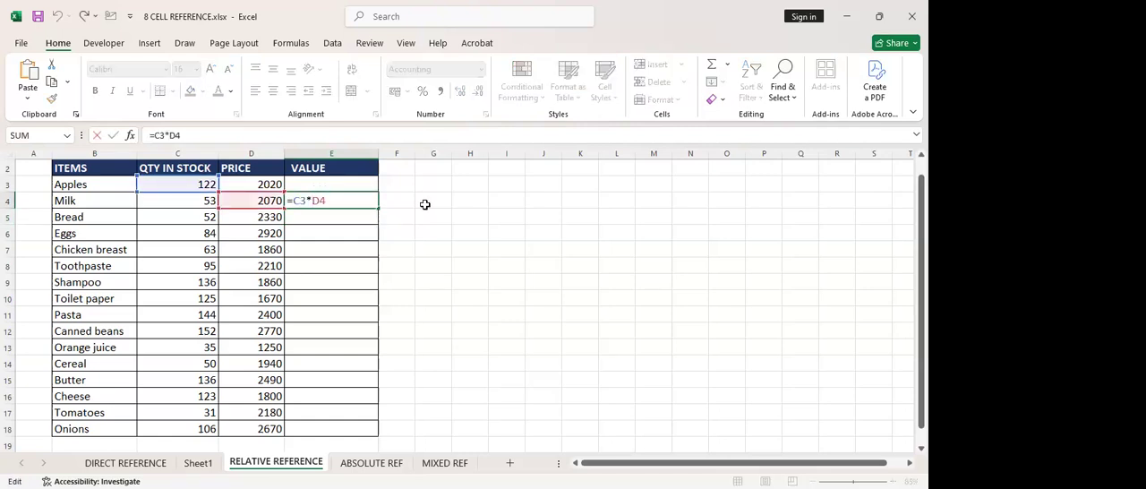
key(Escape)
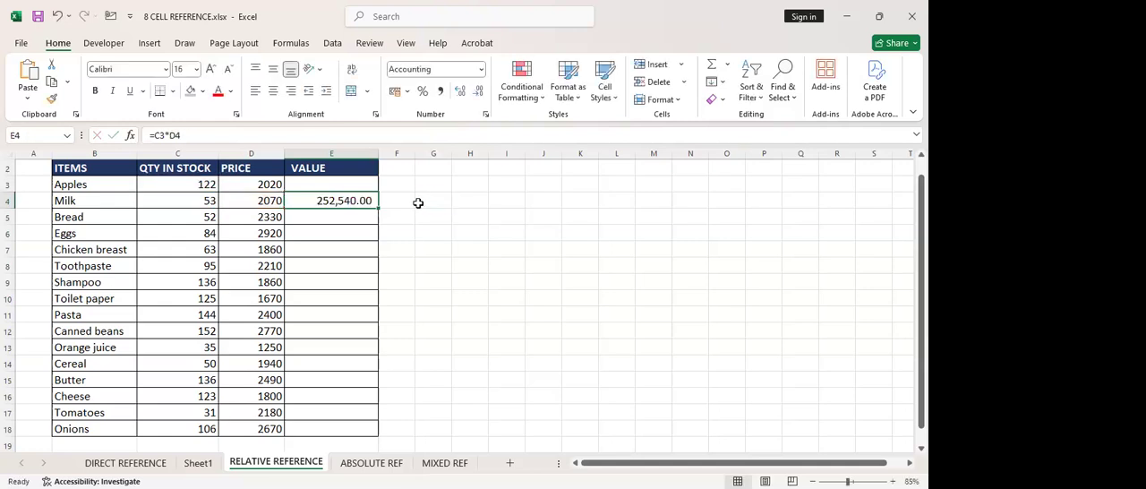
ctrl+scroll(418, 203, up, 4)
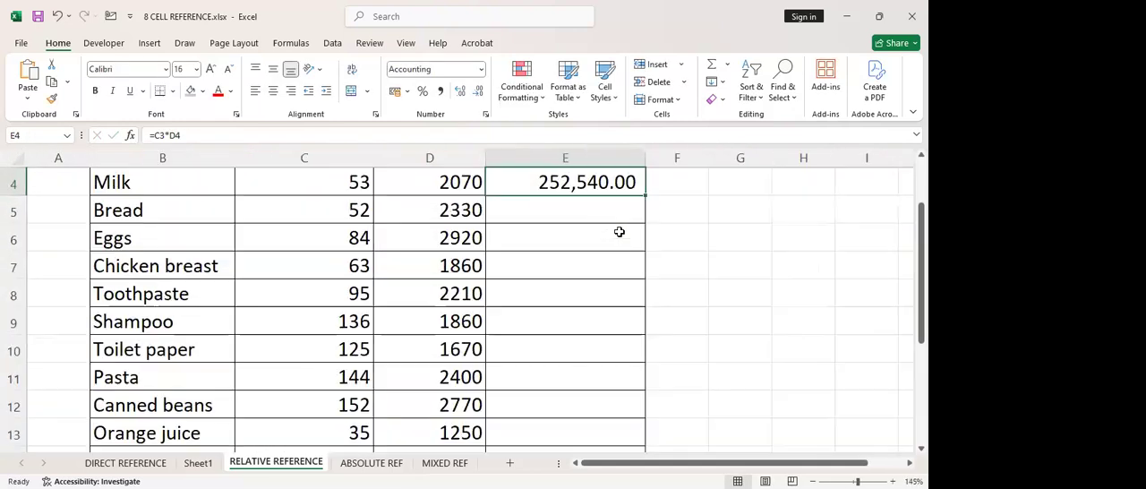
scroll(514, 258, up, 1)
double_click(514, 260)
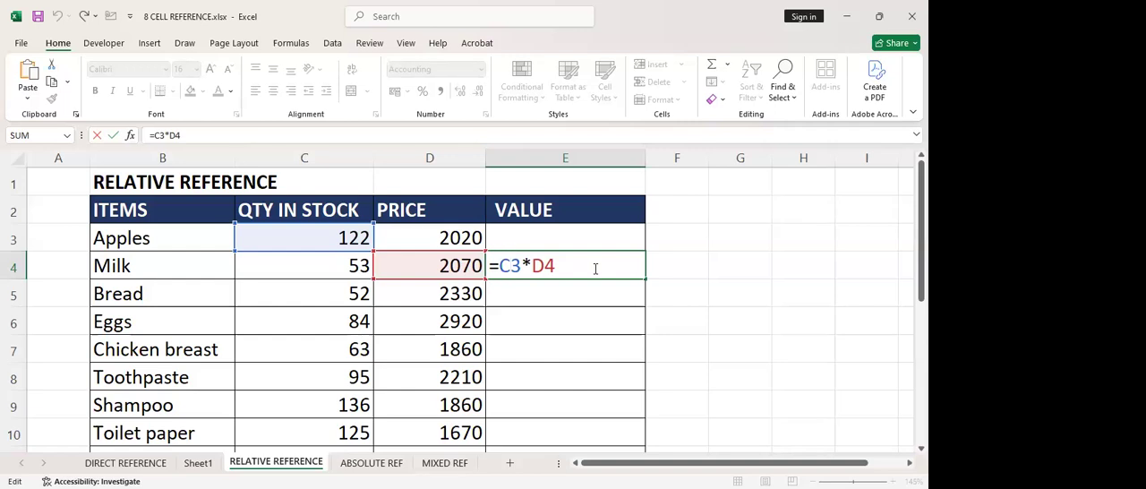
key(Return)
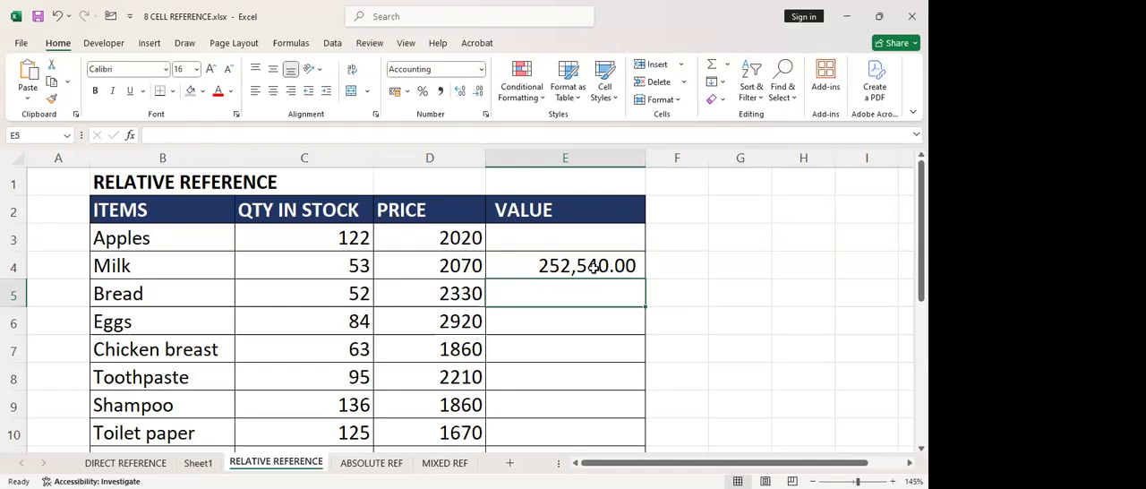
Fill the Milk value formula from E4 down through the Toilet paper row in E10
click(594, 267)
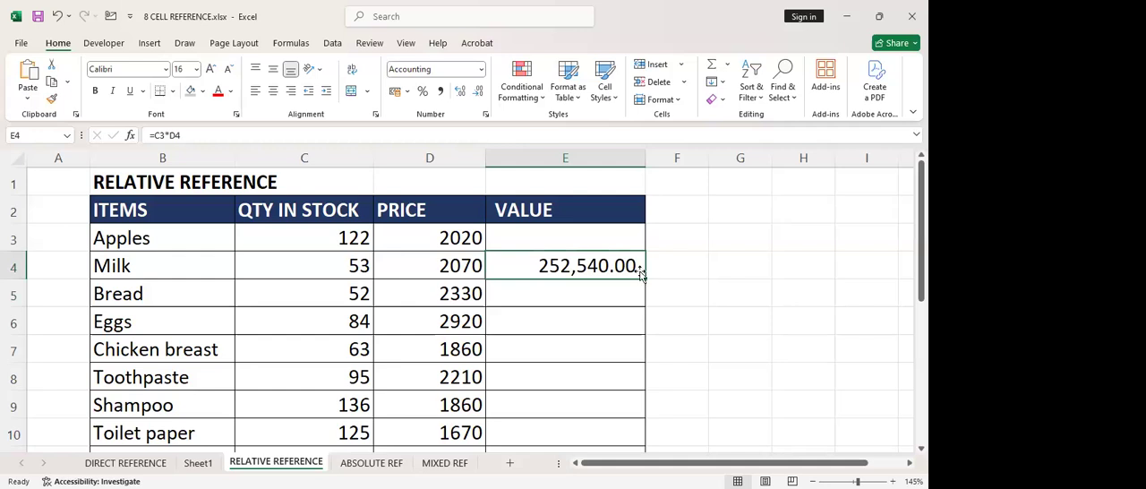
drag(644, 278, 628, 427)
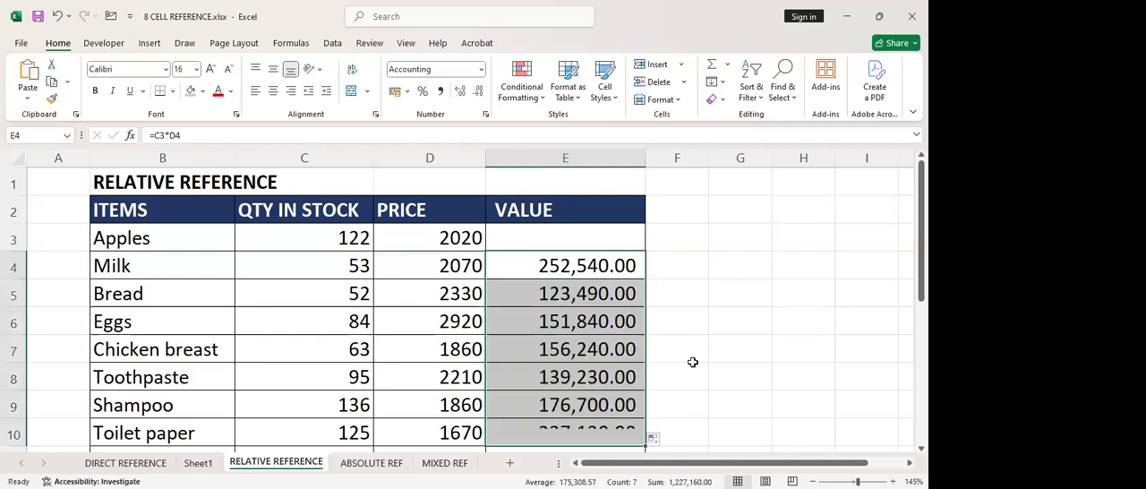
scroll(692, 361, down, 1)
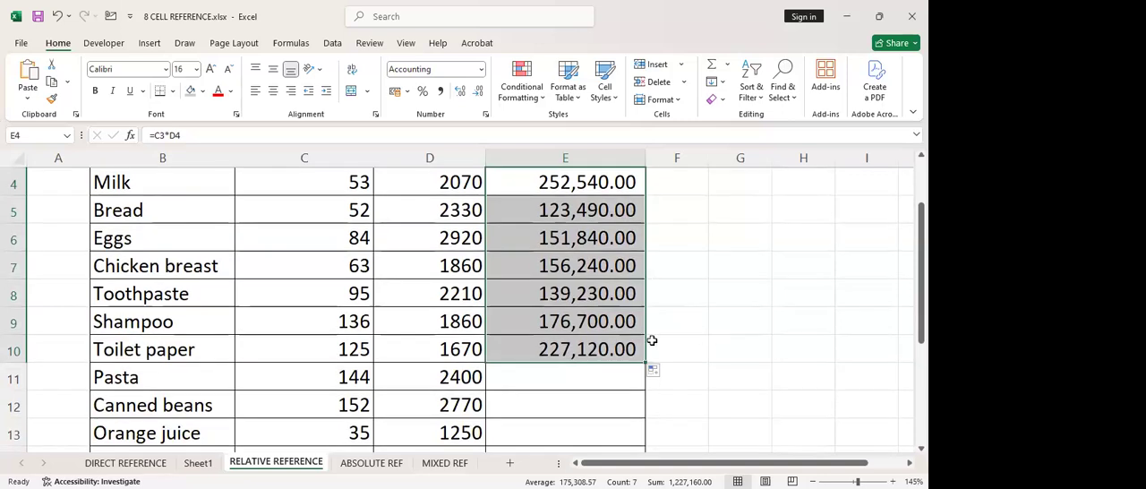
click(652, 341)
Examine which quantity and price rows the filled Toilet paper formula in E10 refers to
double_click(537, 348)
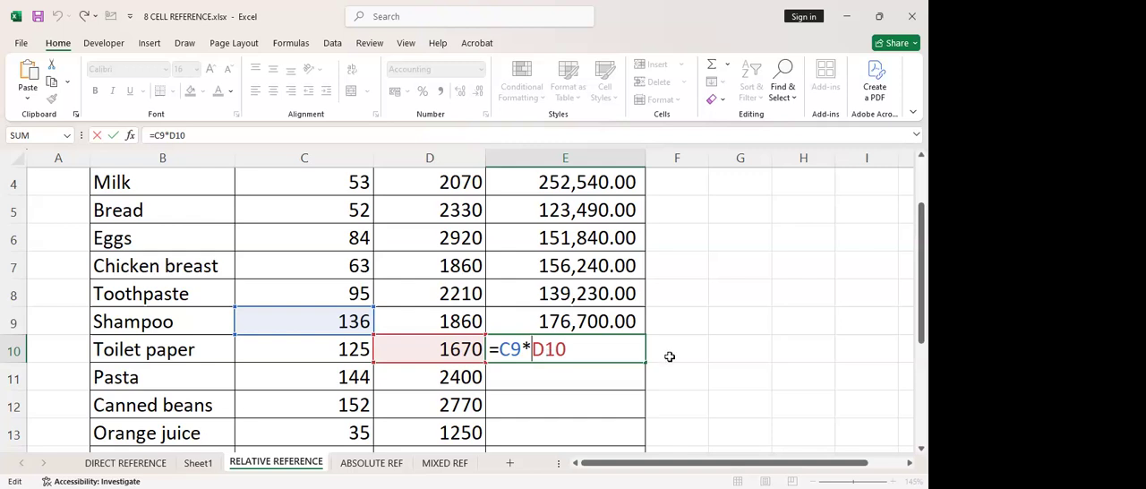
scroll(673, 347, up, 1)
scroll(673, 346, up, 1)
click(592, 242)
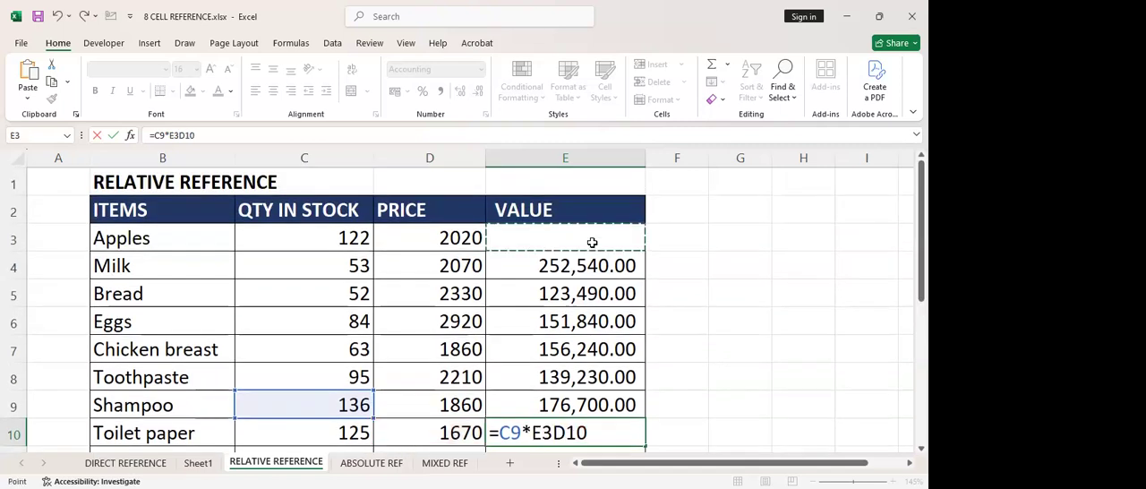
key(Escape)
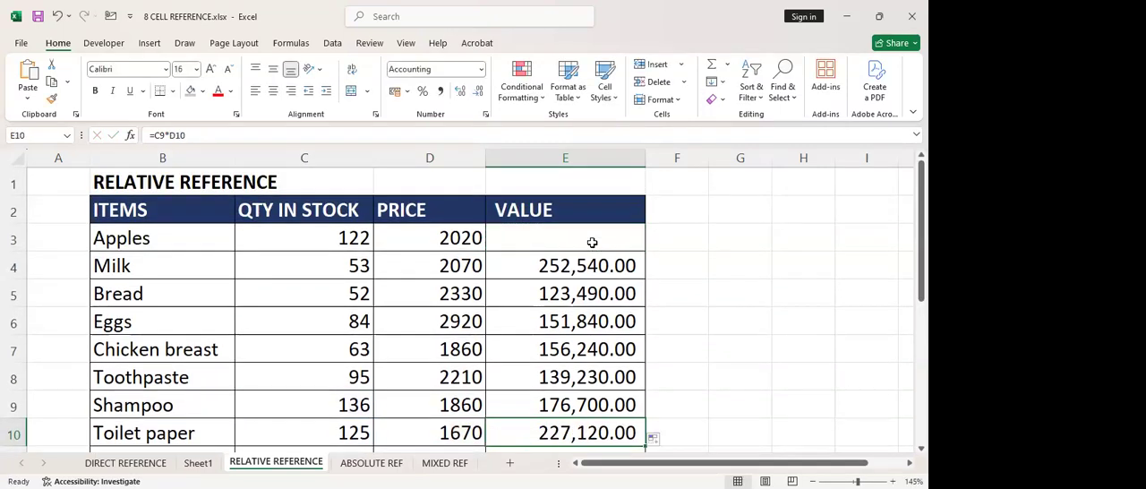
key(F2)
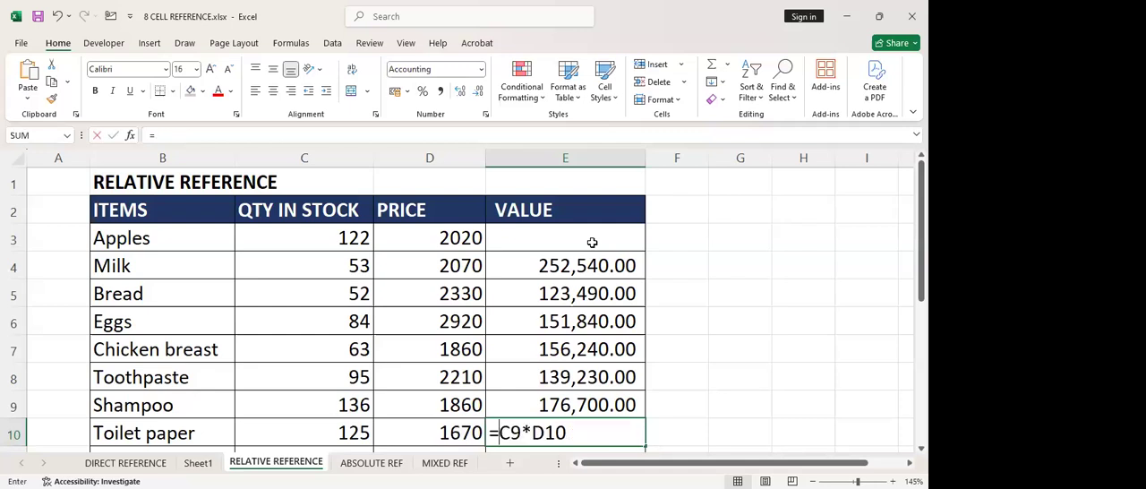
key(BackSpace)
key(BackSpace)
key(BackSpace)
key(BackSpace)
key(BackSpace)
key(BackSpace)
click(591, 242)
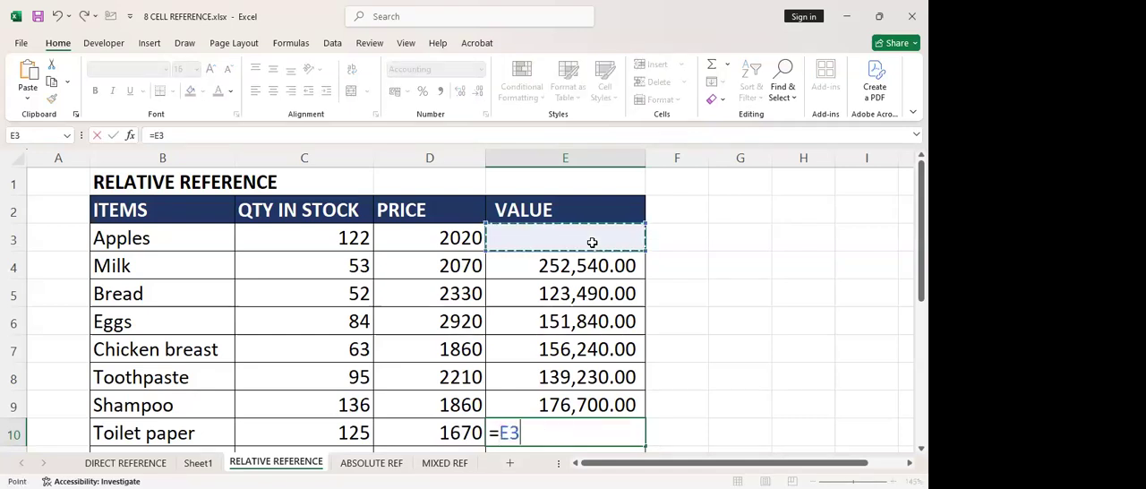
key(Escape)
text(=)
click(592, 242)
key(Escape)
Enter the formula =C3*D3 in E3 to multiply the Apples quantity by the Apples price
click(591, 241)
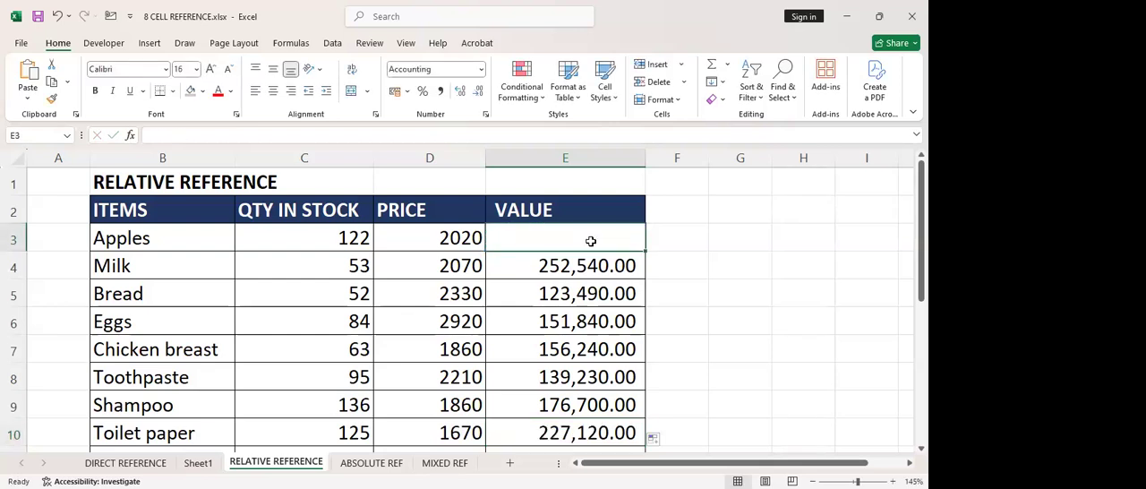
text(=)
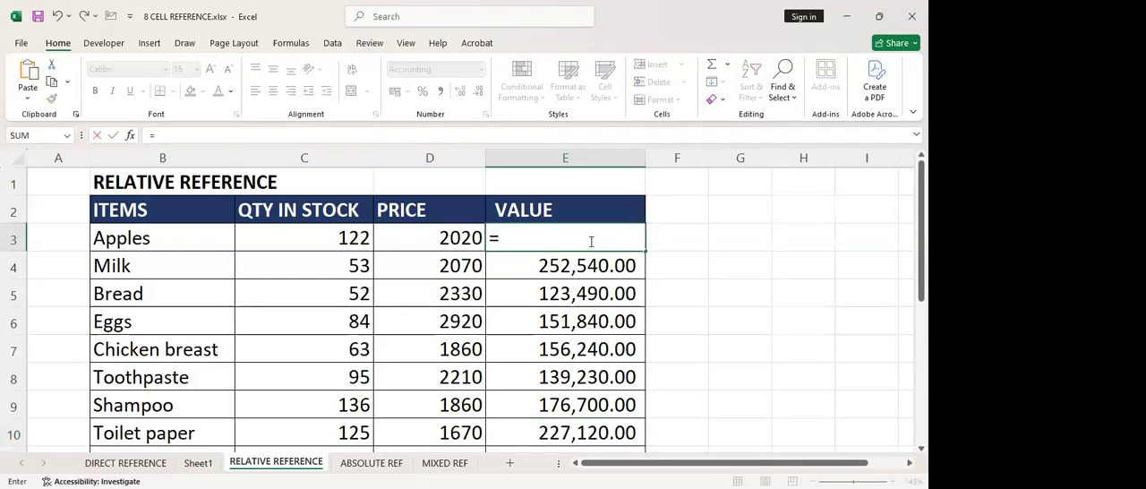
click(349, 242)
text(*)
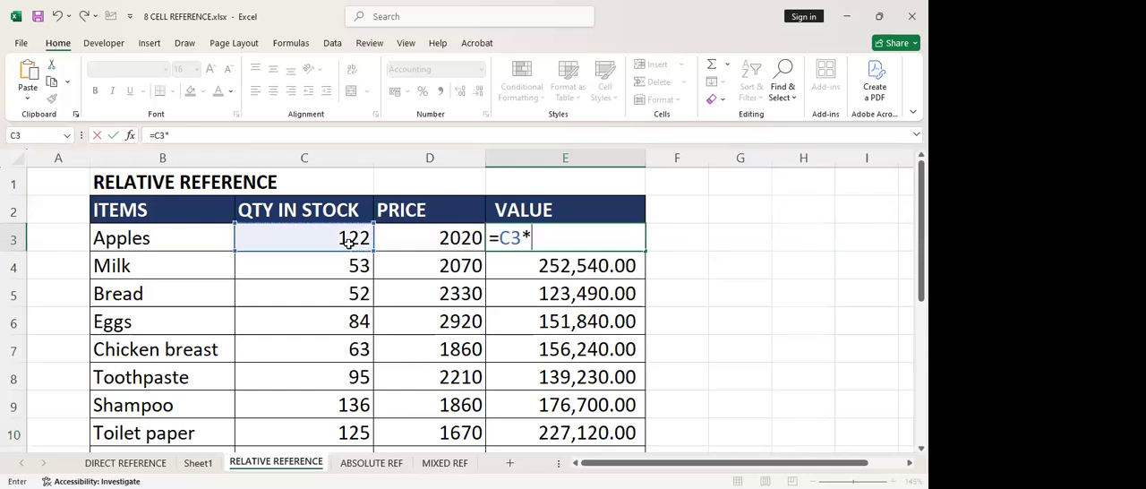
click(424, 237)
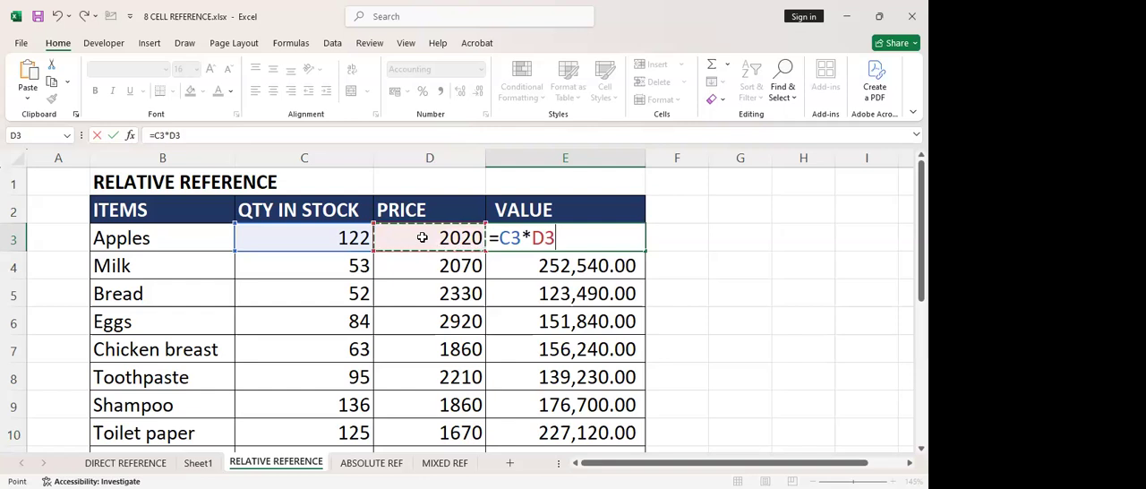
key(Return)
Fill the Apples value formula from E3 down through E10 and check the cells referenced in E4
click(530, 237)
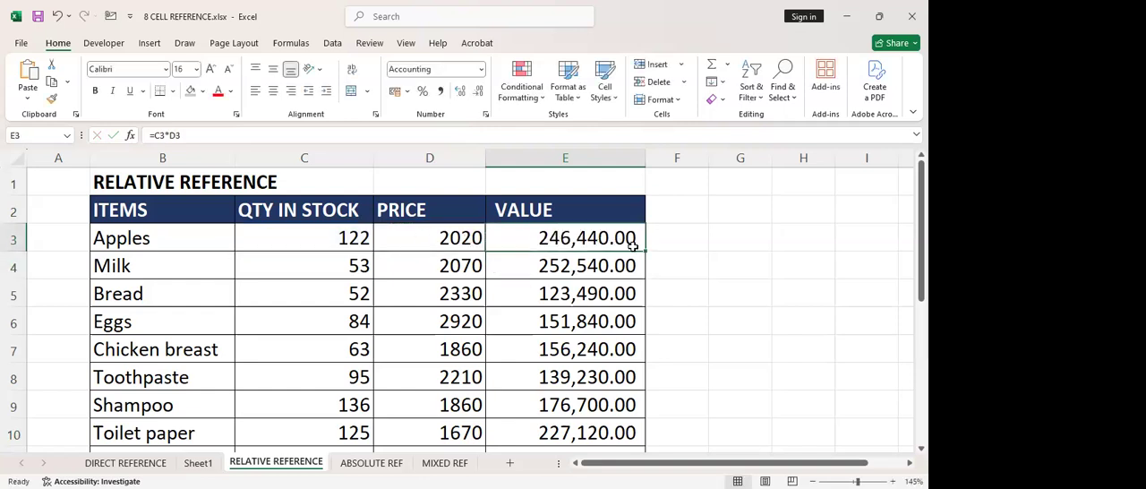
double_click(638, 251)
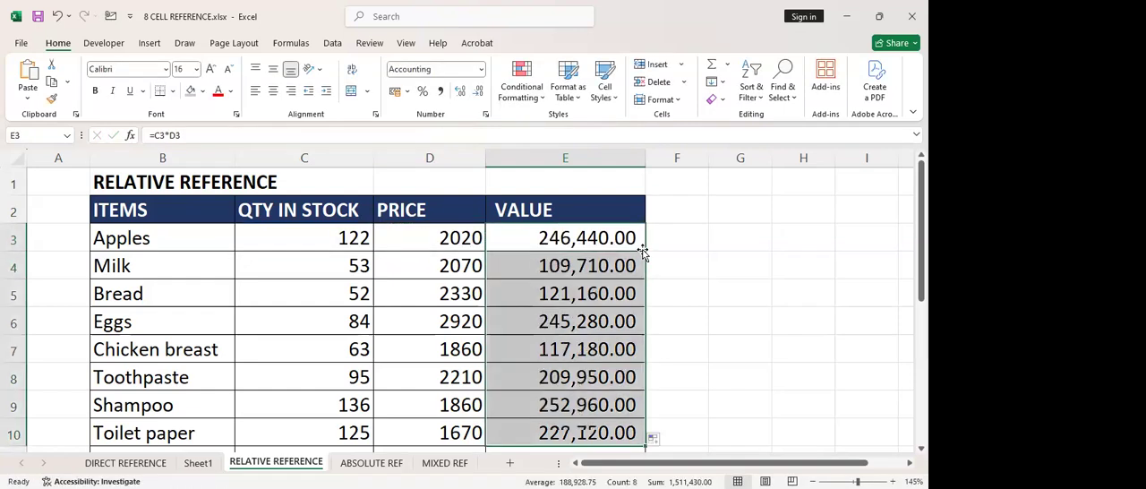
click(614, 265)
double_click(614, 267)
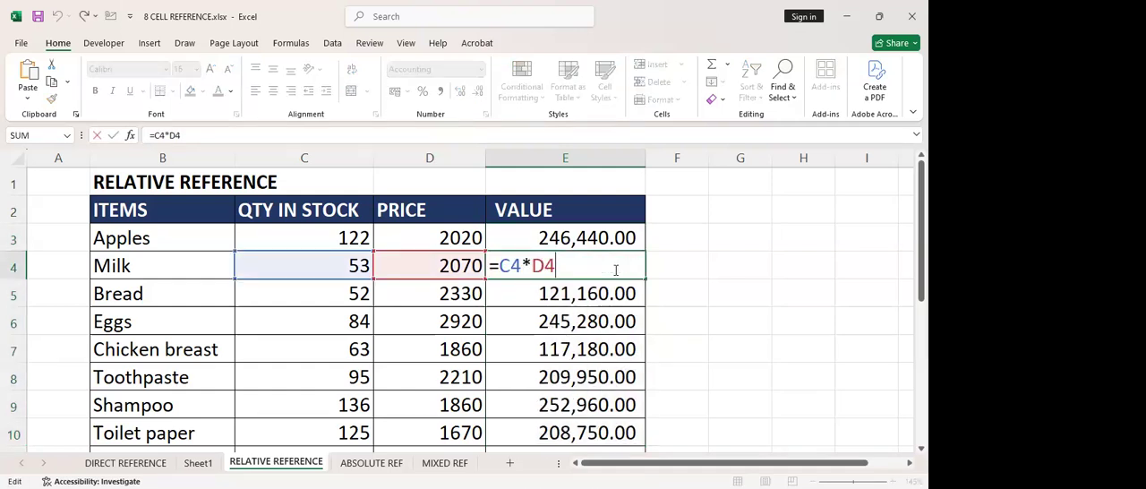
key(Escape)
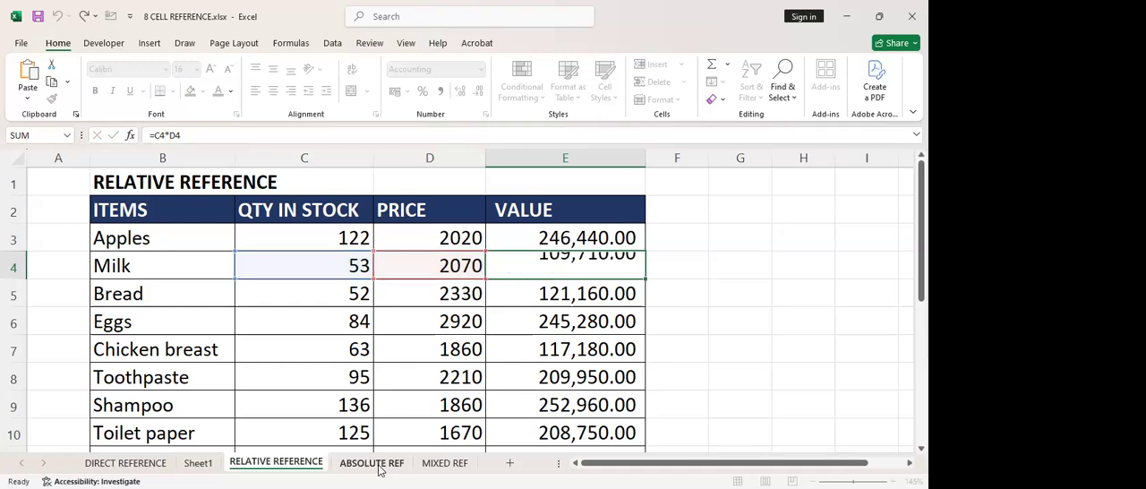
Switch to the ABSOLUTE REF sheet and review the budget table and the Initial Budget total formula in C18
key(ctrl+Page_Down)
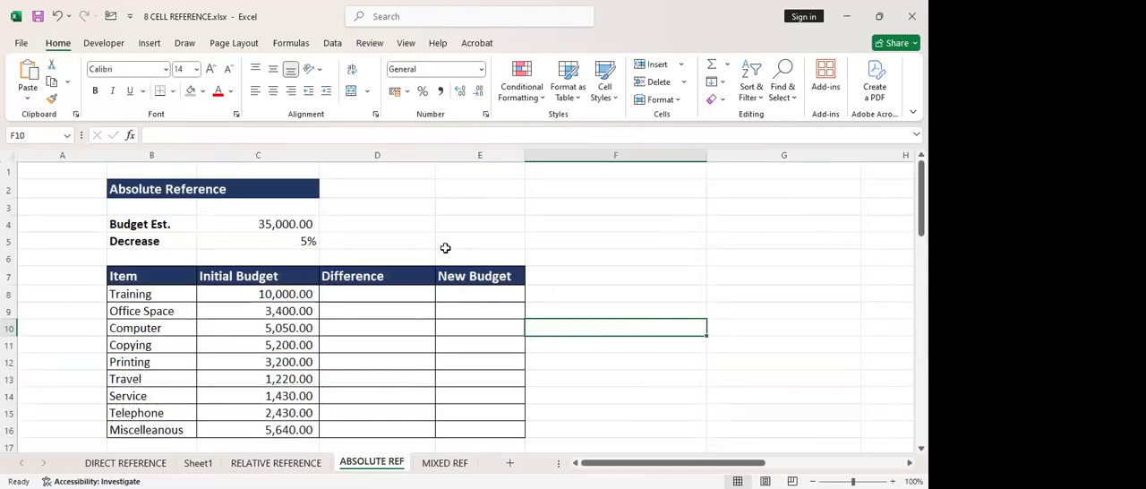
click(374, 295)
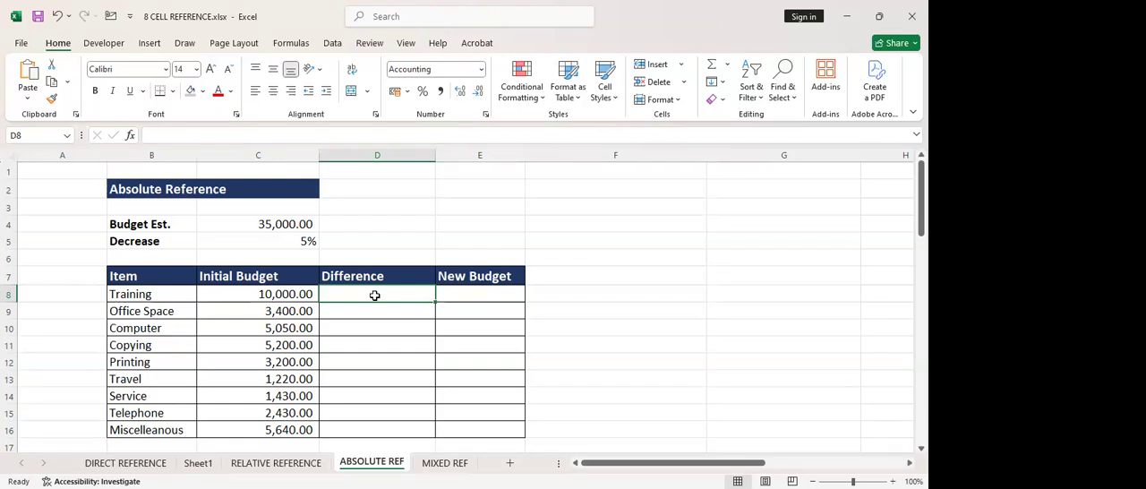
scroll(374, 295, down, 1)
scroll(313, 331, down, 1)
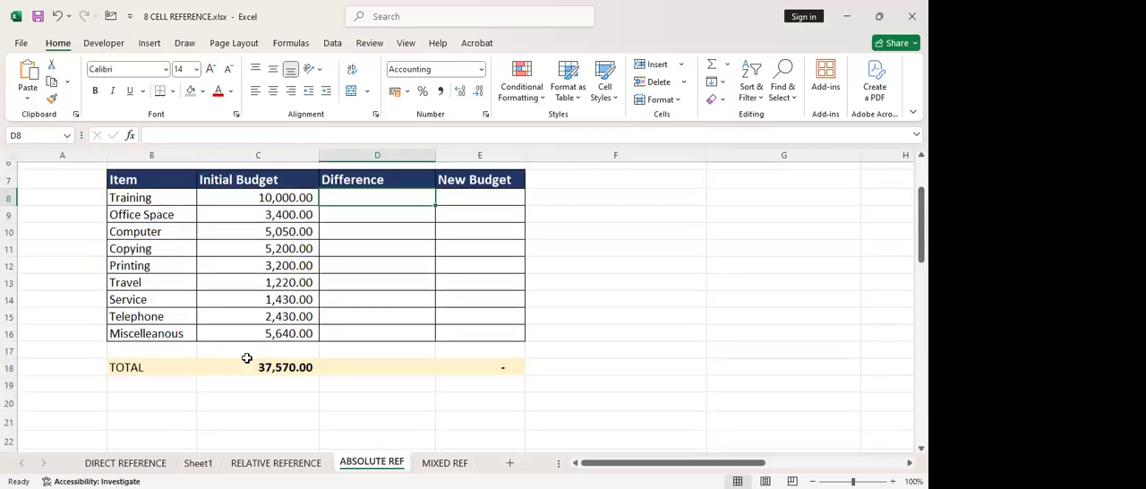
click(247, 358)
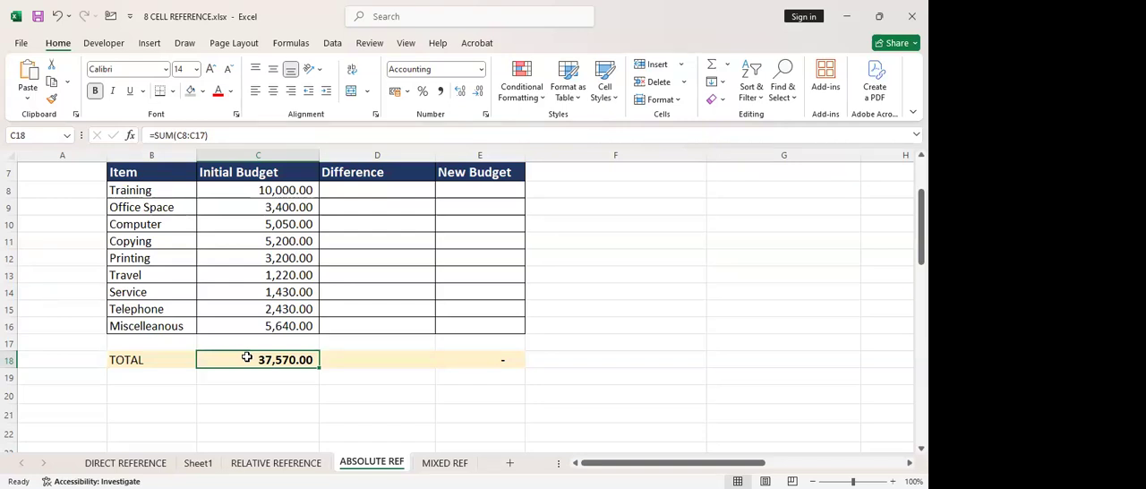
scroll(373, 284, up, 2)
Enter the formula =5%*C8 in D8 as the Difference for the Training item
click(377, 296)
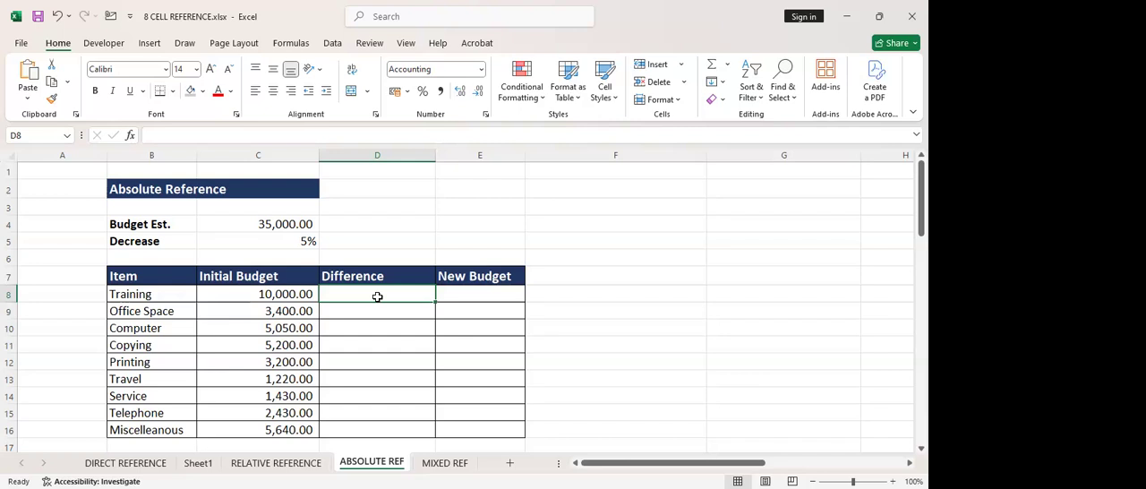
text(=)
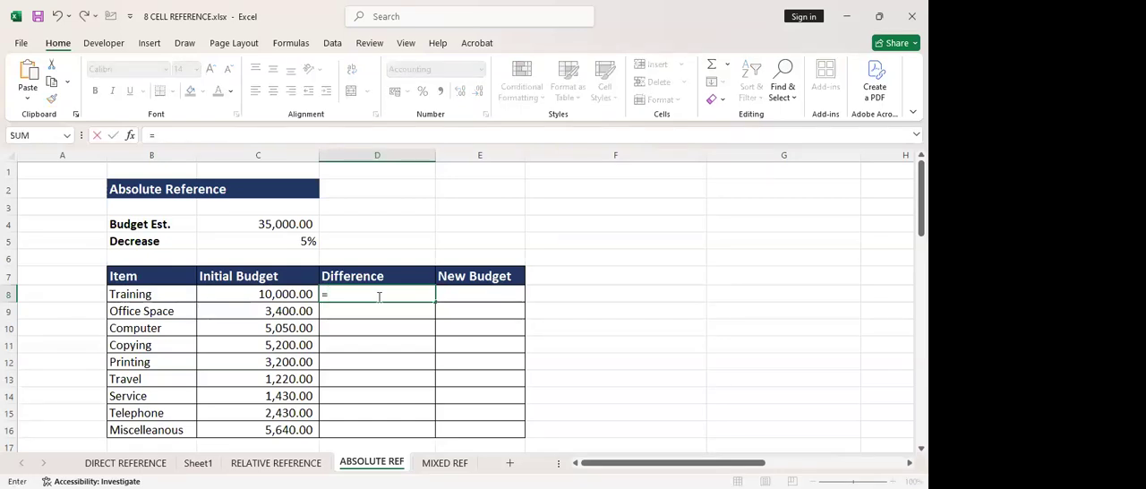
text(5%*)
click(271, 294)
key(Return)
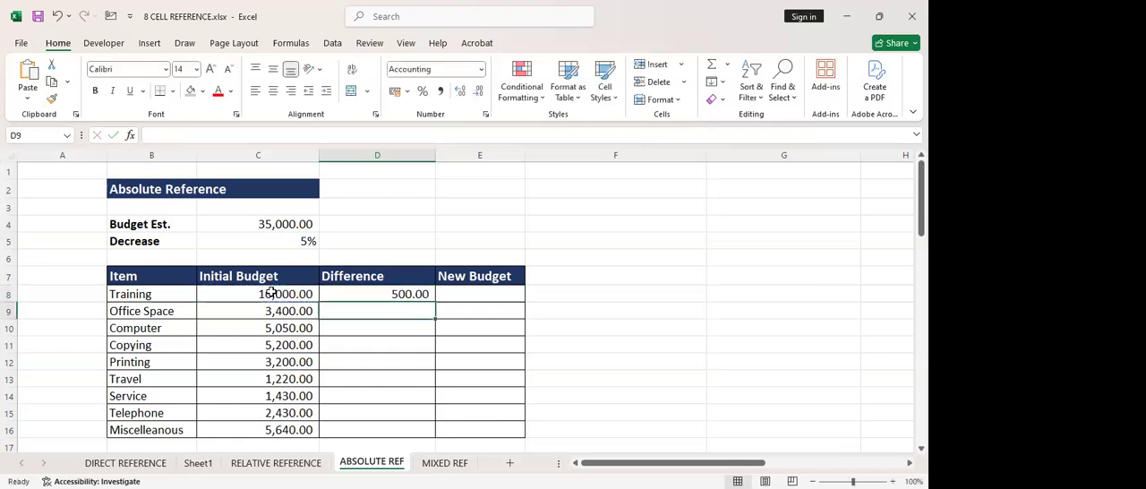
Clear the Training Difference formula from D8
click(415, 294)
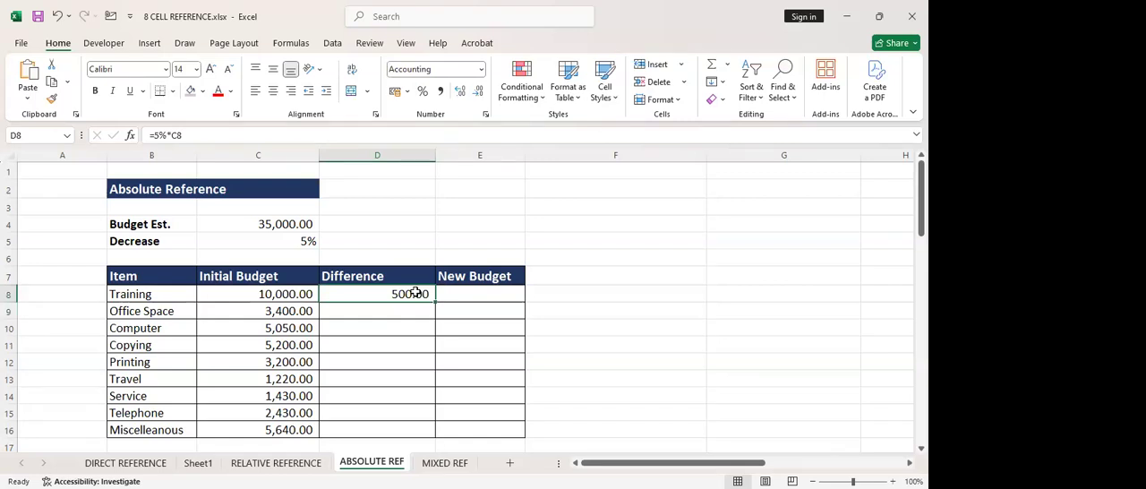
key(Delete)
key(Return)
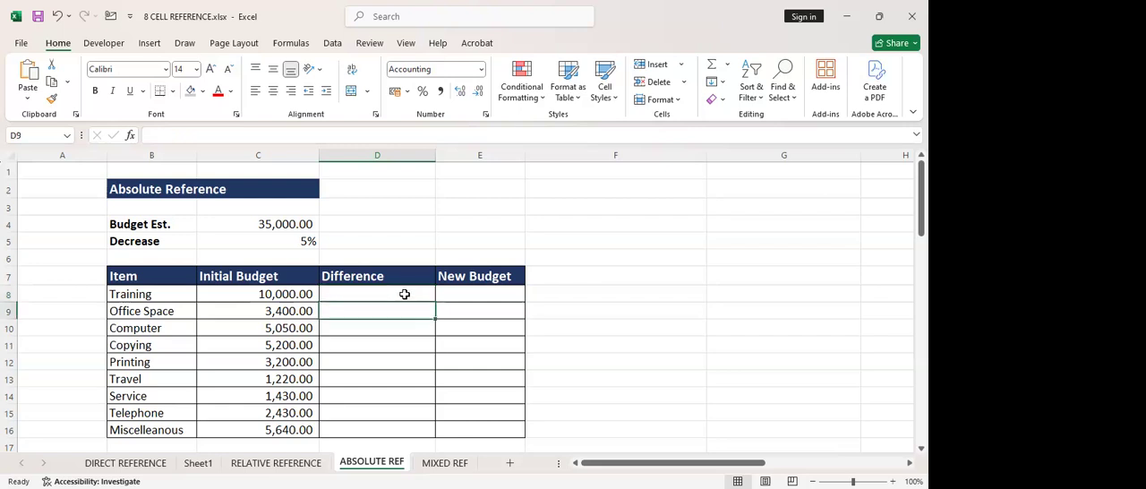
click(402, 294)
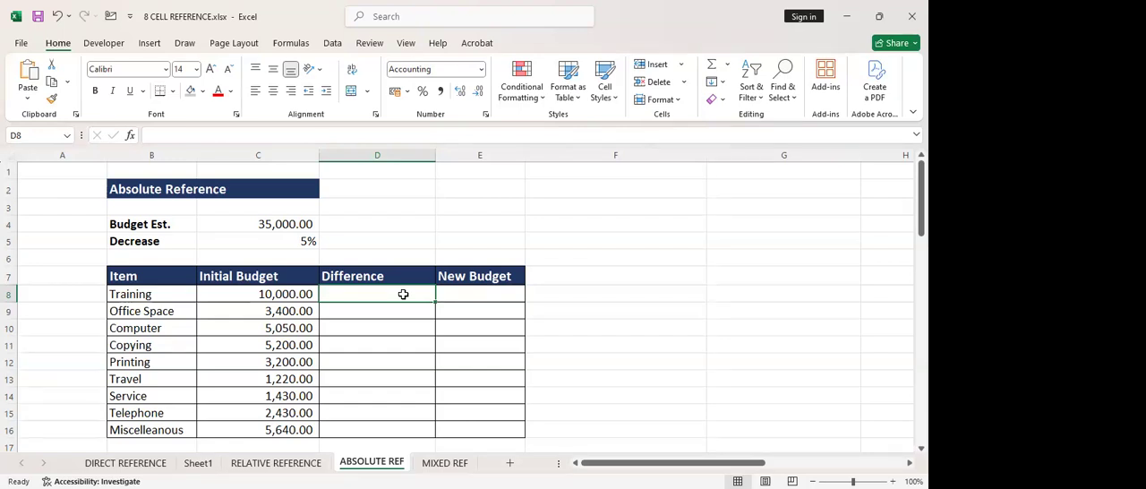
text(5%)
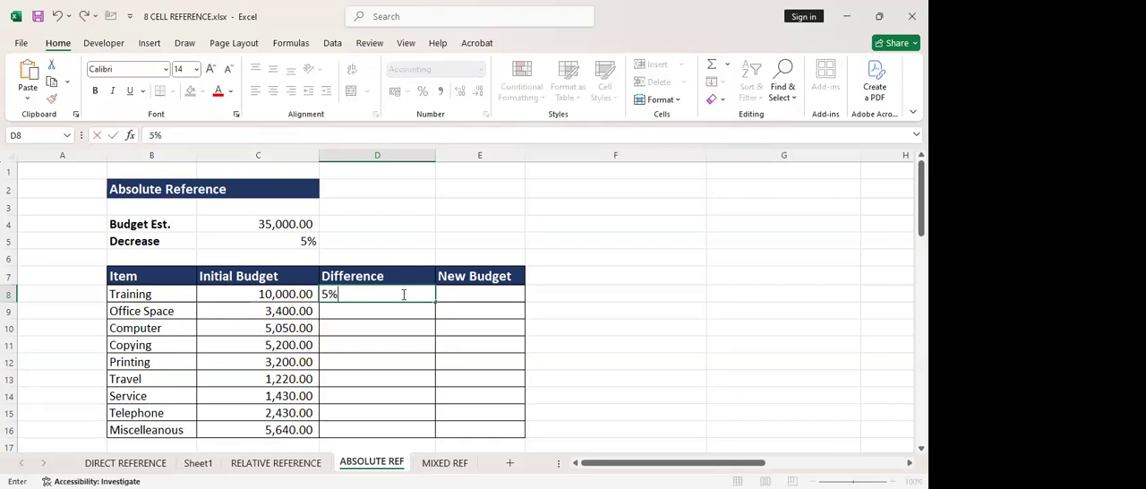
click(386, 257)
click(374, 296)
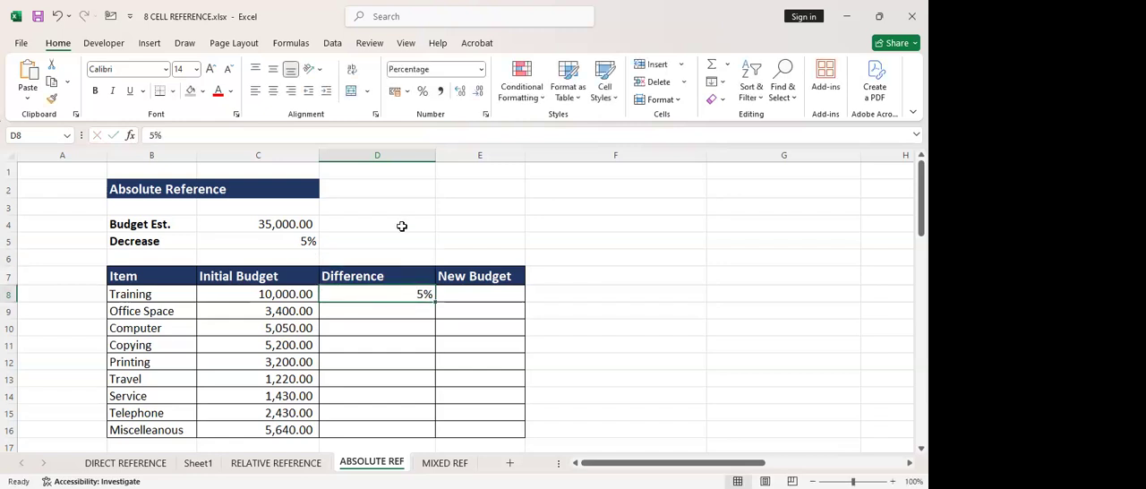
key(Delete)
Enter the formula =5%*C8 in D8 as the Training item's Difference and check the result cell
ctrl+scroll(373, 339, up, 9)
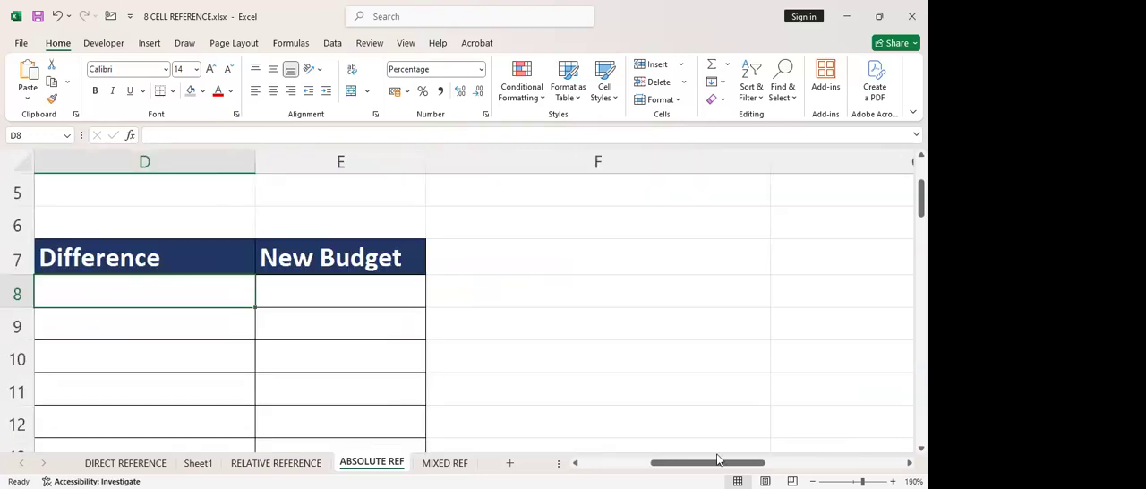
drag(714, 465, 667, 466)
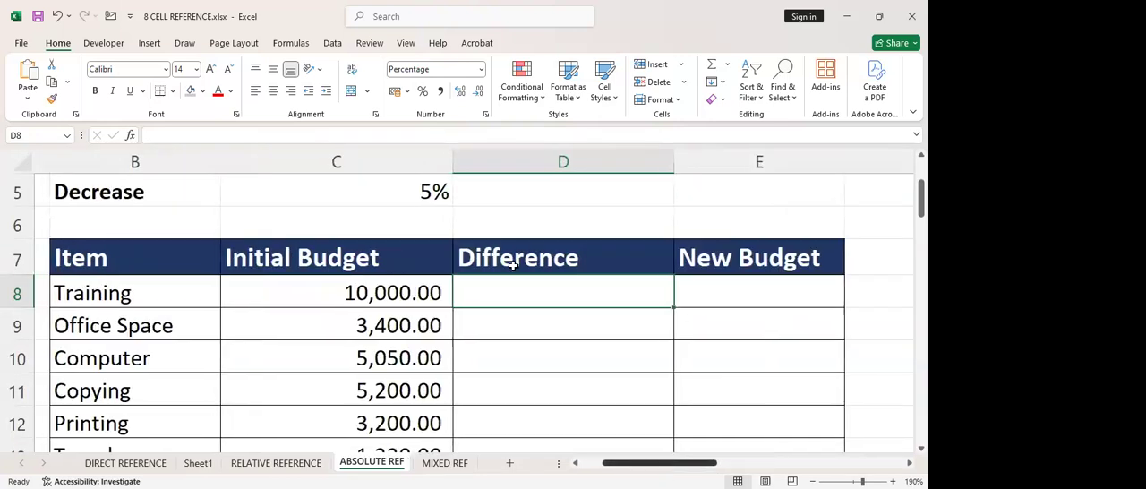
text(=)
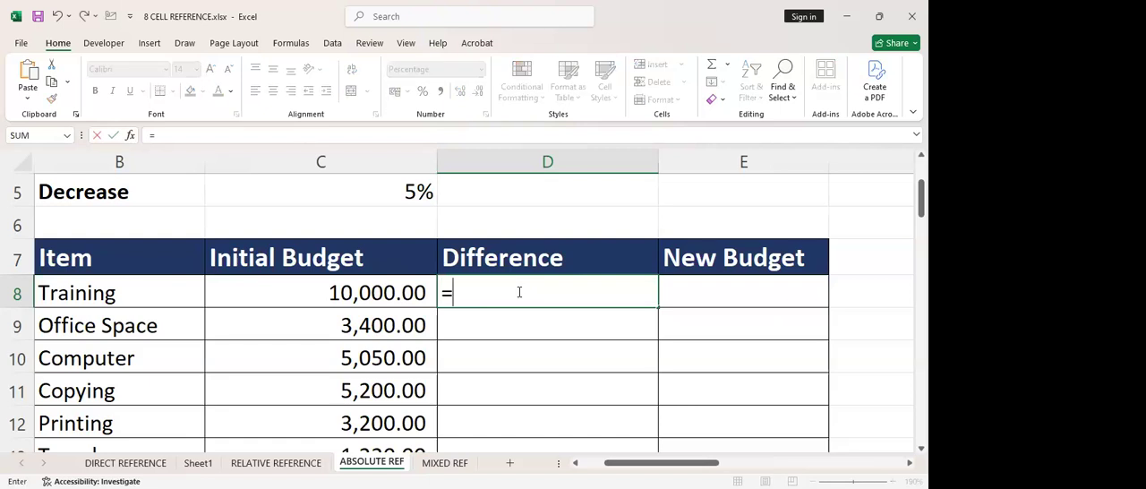
text(5%)
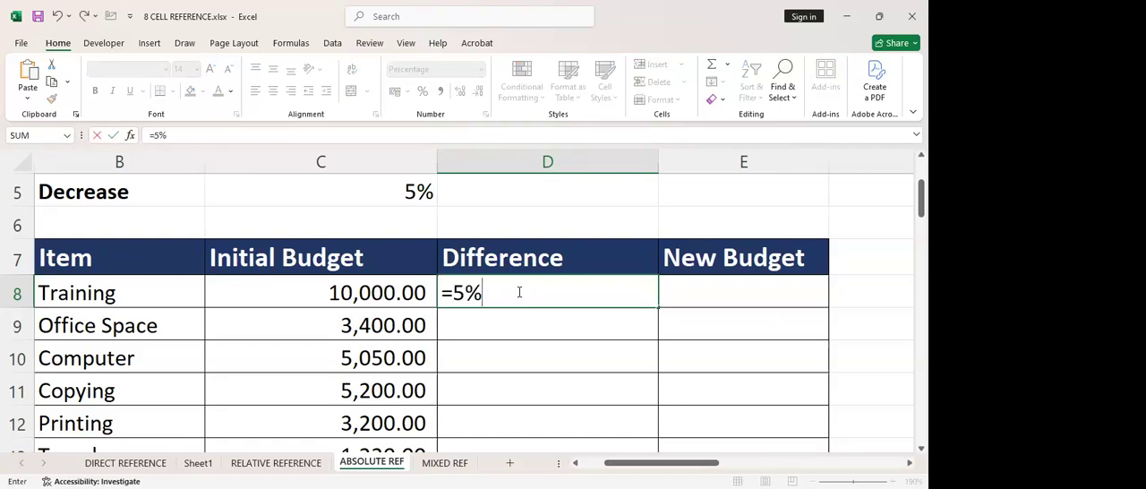
text(*)
click(355, 296)
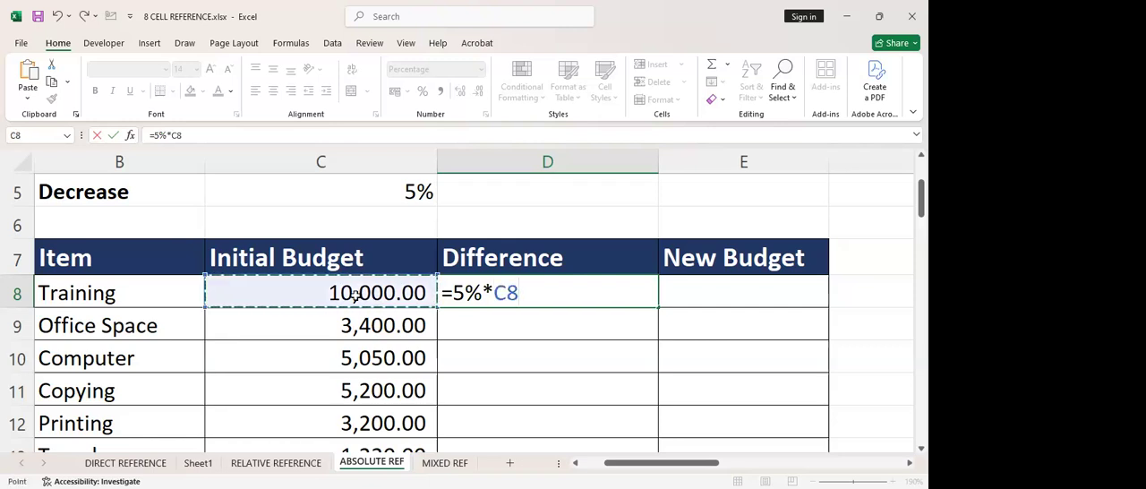
key(Return)
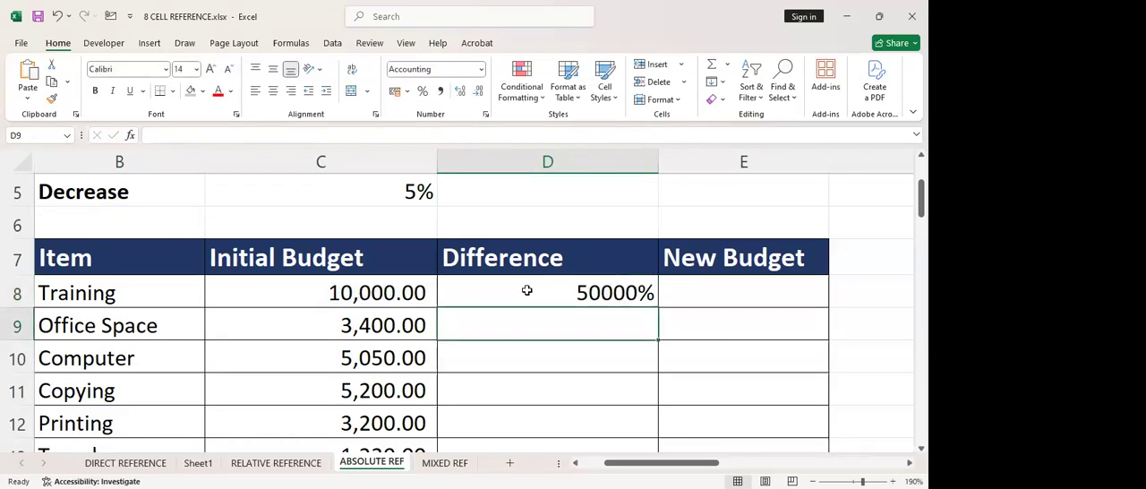
click(567, 284)
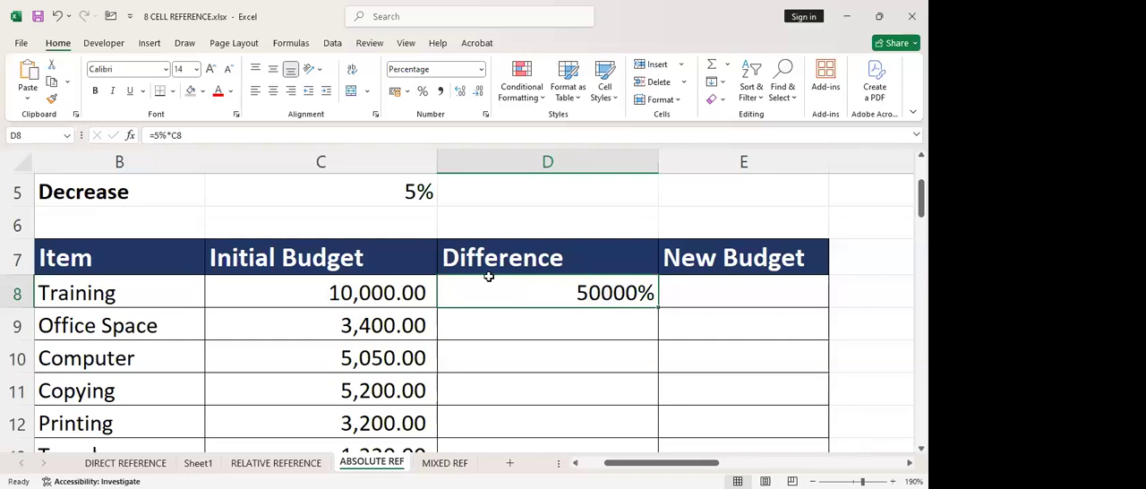
key(BackSpace)
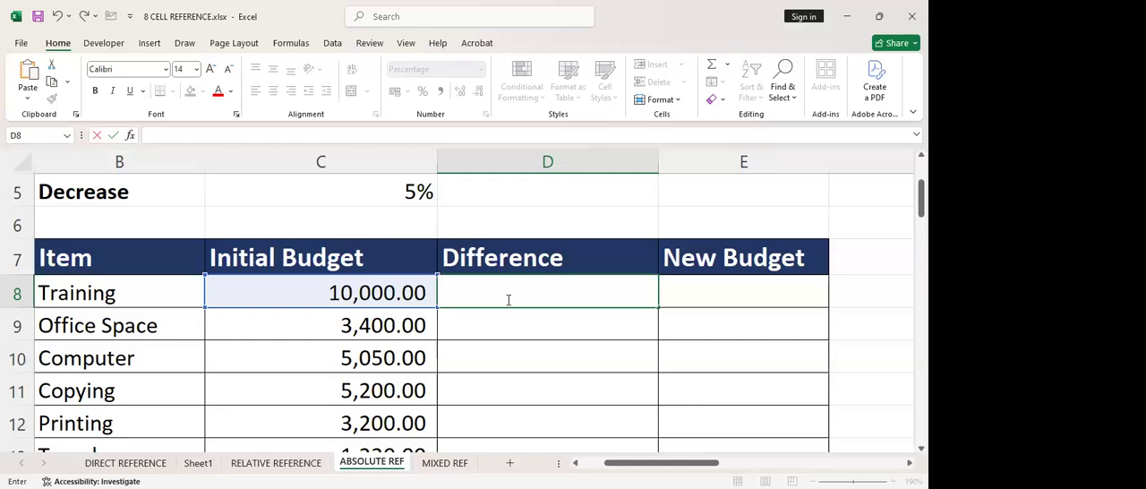
text(5%)
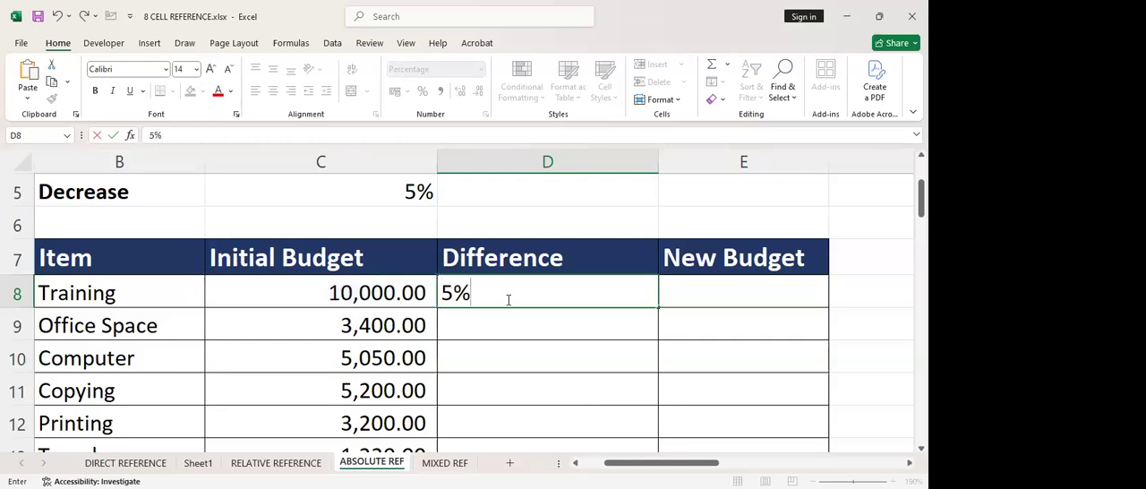
text(*)
click(335, 297)
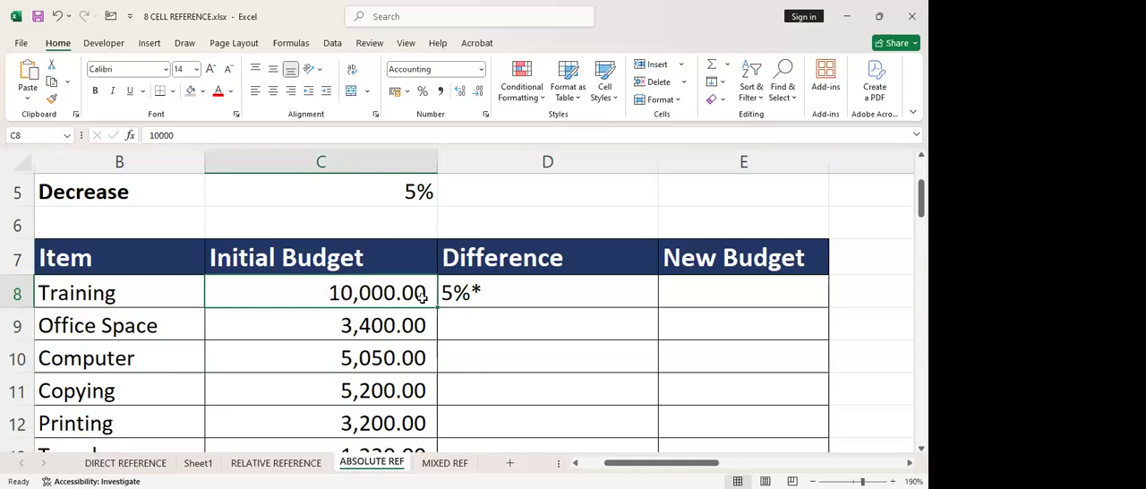
click(486, 293)
double_click(487, 294)
drag(492, 293, 418, 309)
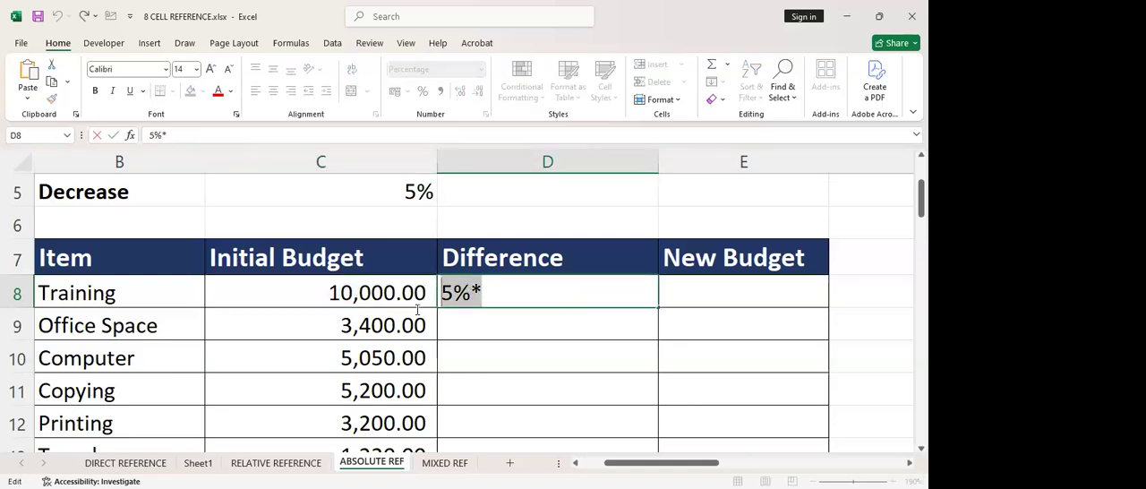
Re-enter =5%*C8 in D8 in place of the incomplete entry, and clear the cell again
text(=)
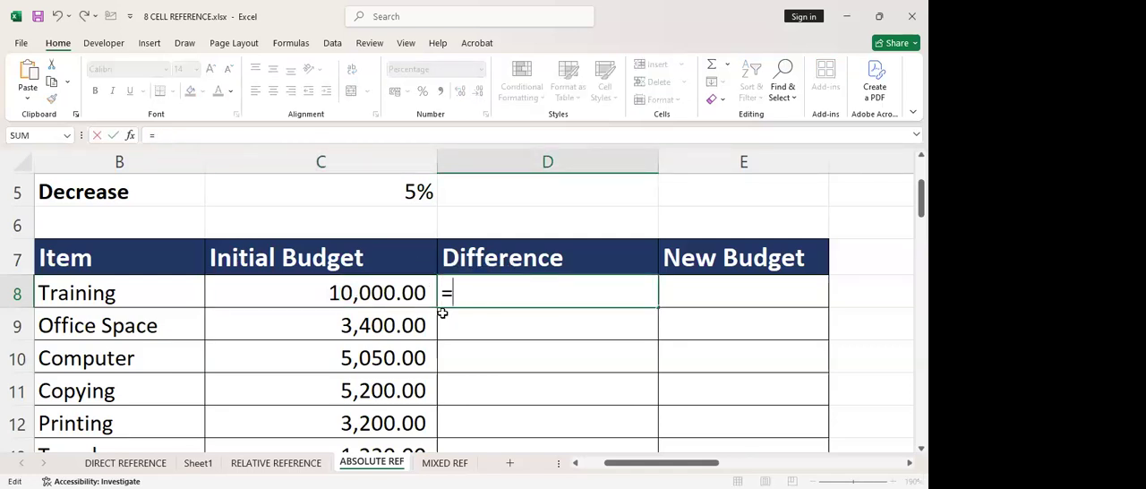
text(5%*)
click(410, 295)
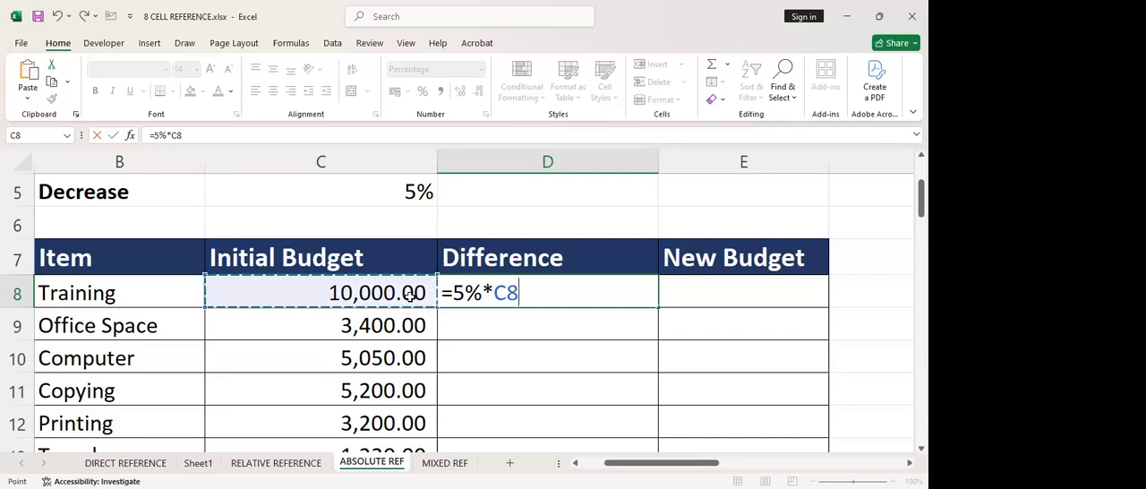
key(ctrl+Return)
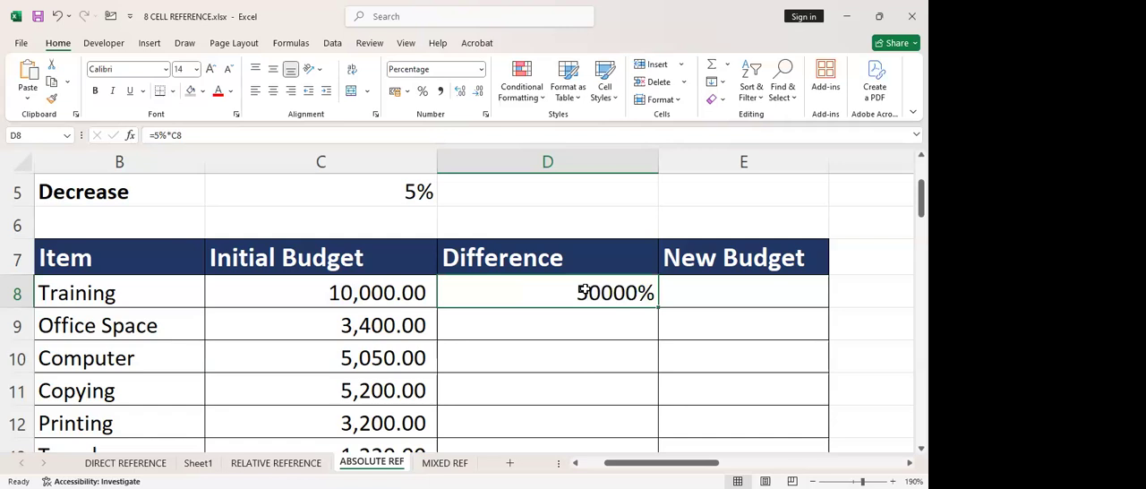
key(Delete)
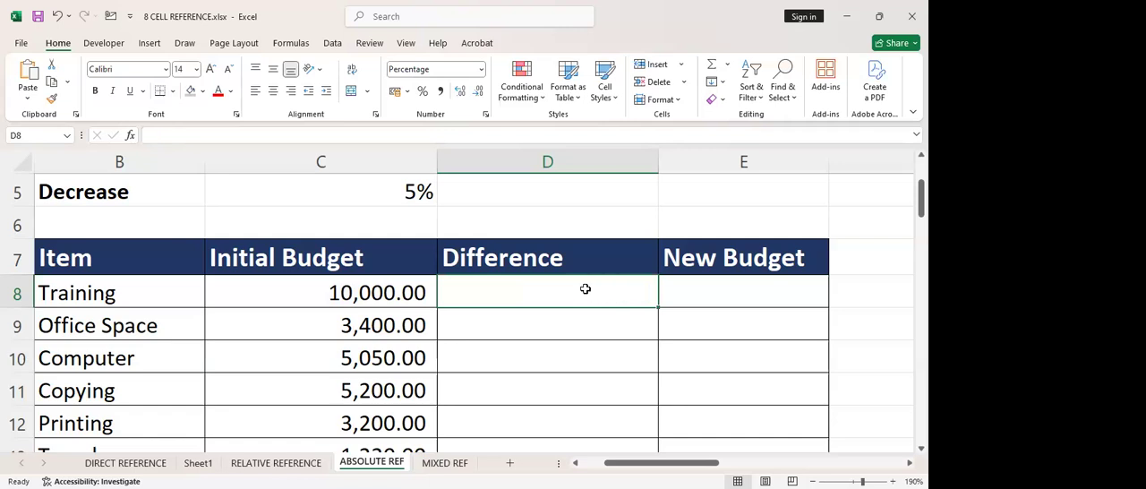
Set the number format of the Difference cells D8:D17 to General
drag(585, 288, 547, 459)
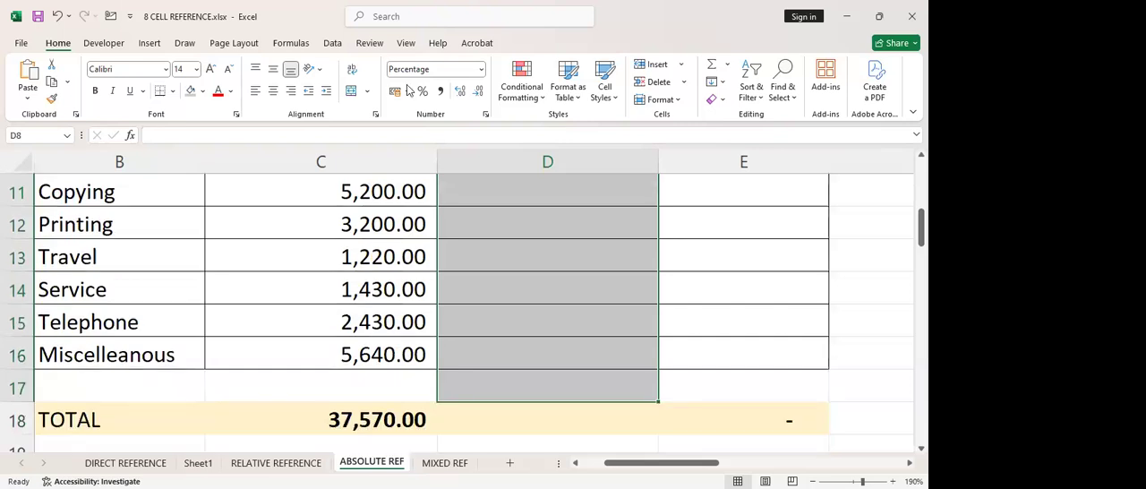
scroll(468, 151, up, 3)
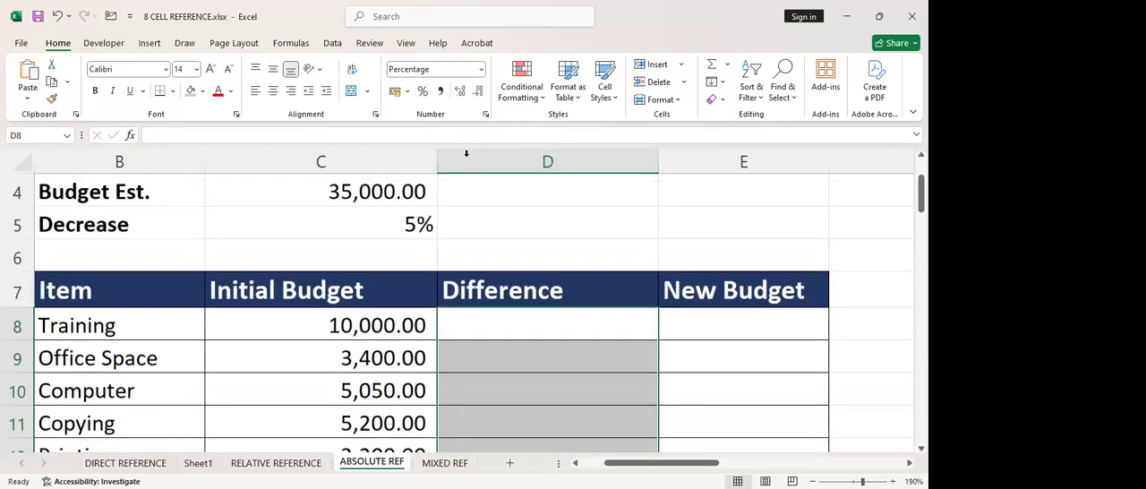
click(480, 69)
click(458, 101)
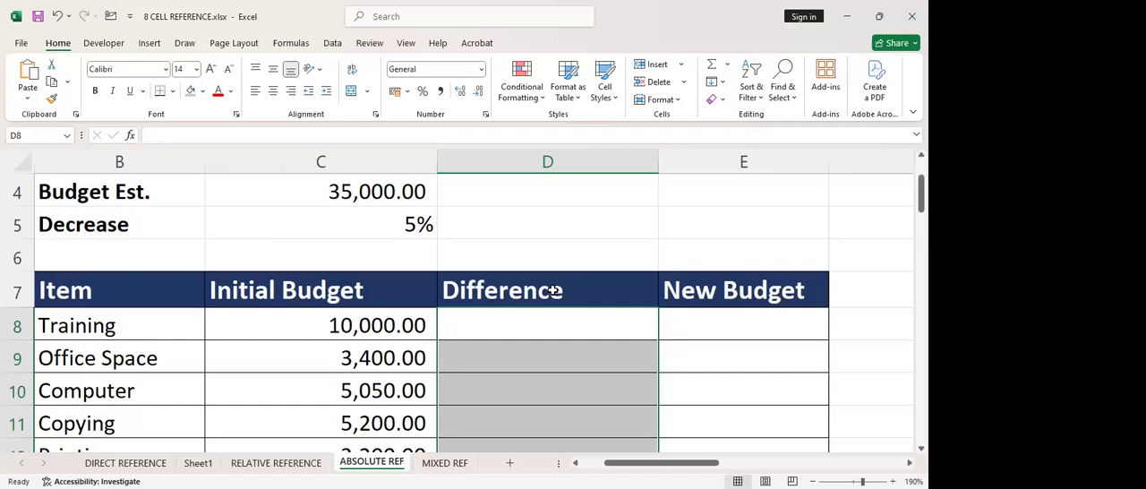
Enter the formula =5%*C8 in D8 to calculate the Training item's Difference
click(528, 331)
text(=)
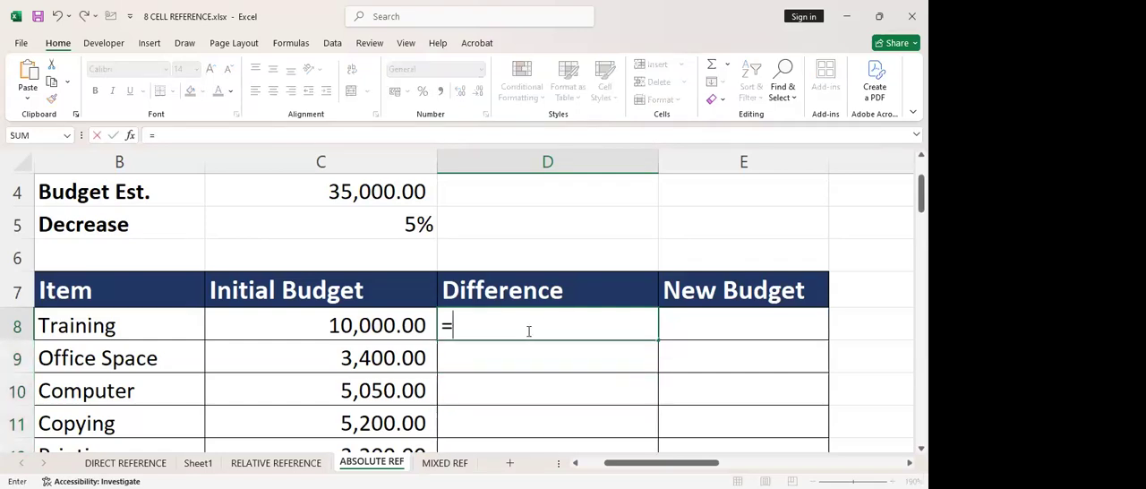
text(5%)
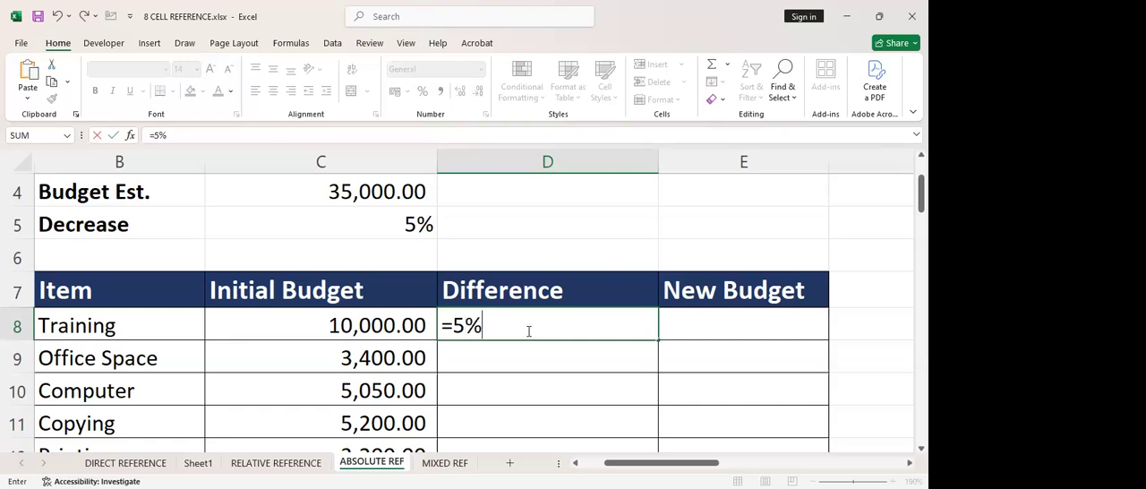
text(*)
click(377, 321)
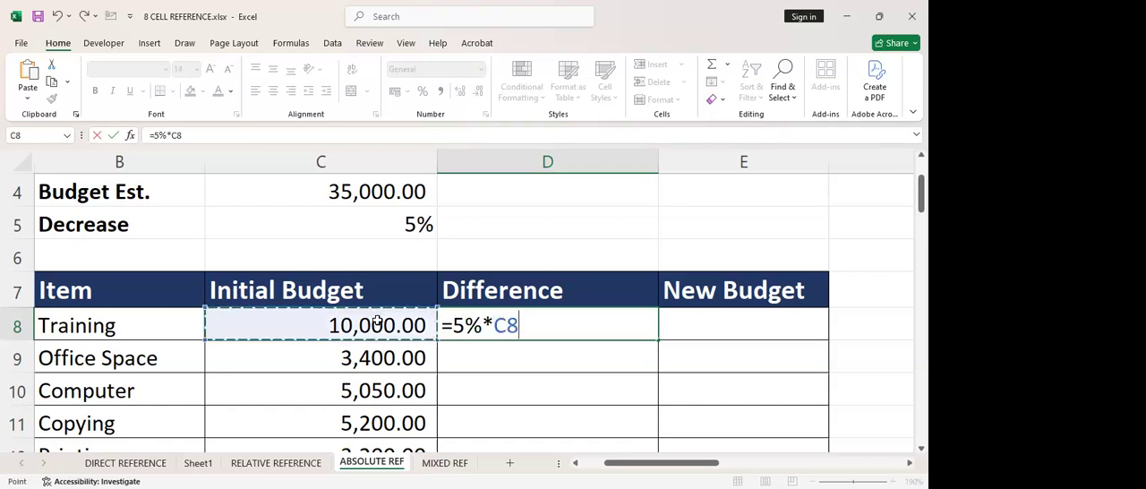
key(Return)
click(600, 325)
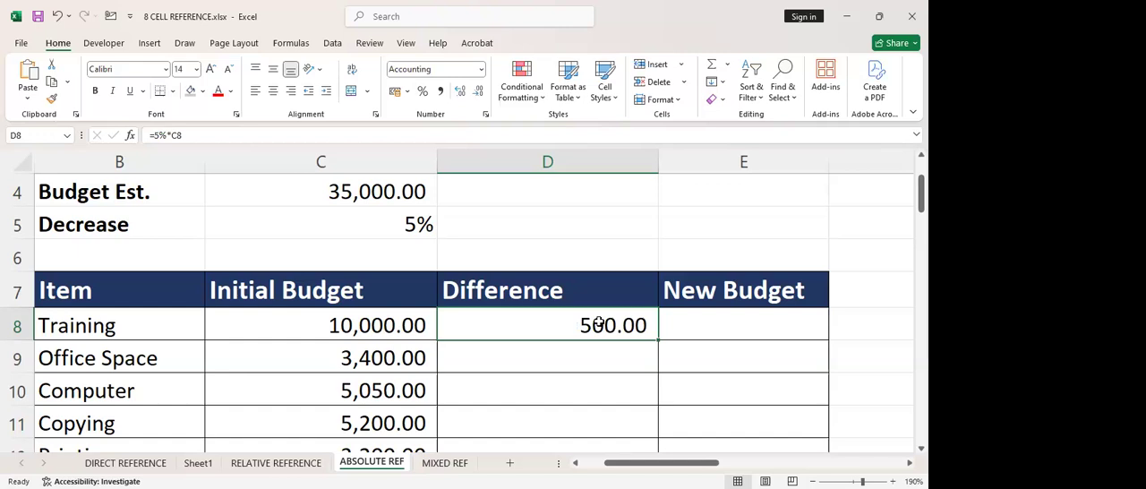
Fill the Difference formula from D8 down through D16 and review the filled column
scroll(599, 322, down, 1)
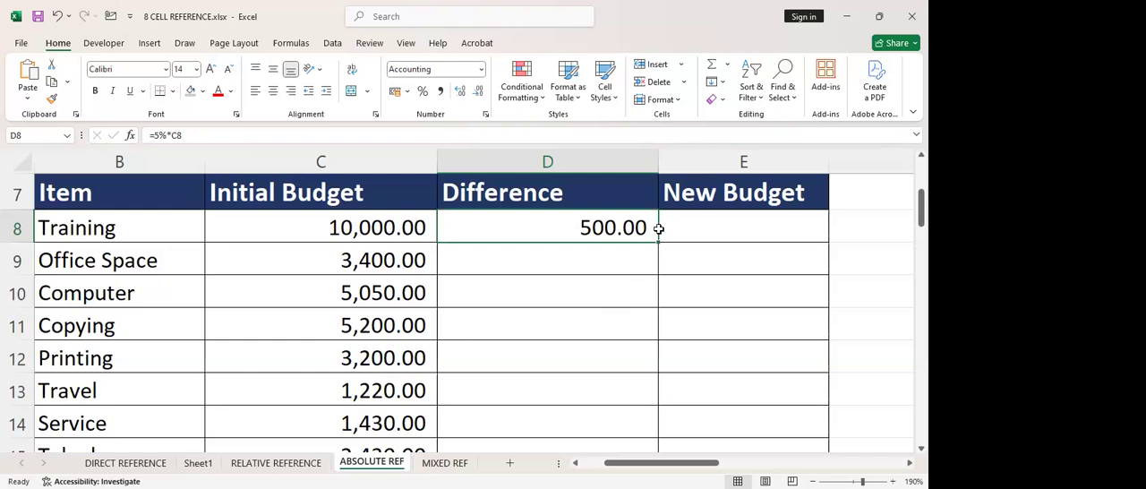
drag(658, 242, 619, 402)
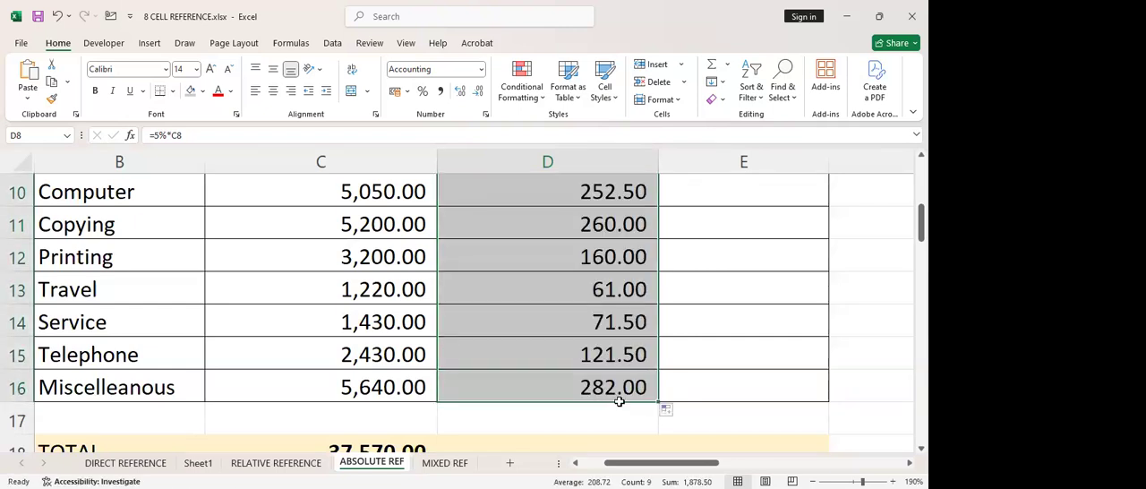
ctrl+scroll(627, 360, down, 1)
scroll(704, 247, up, 2)
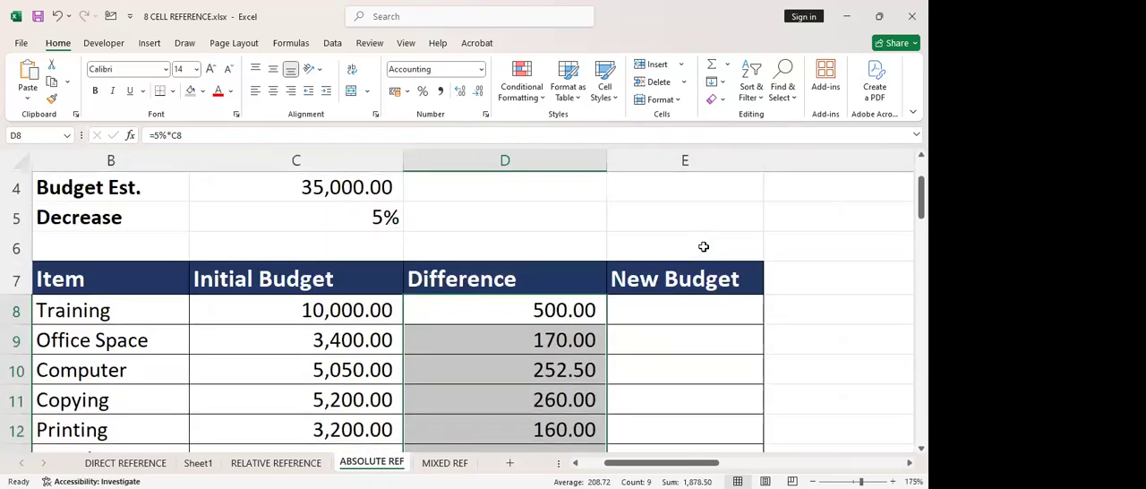
ctrl+scroll(694, 305, down, 2)
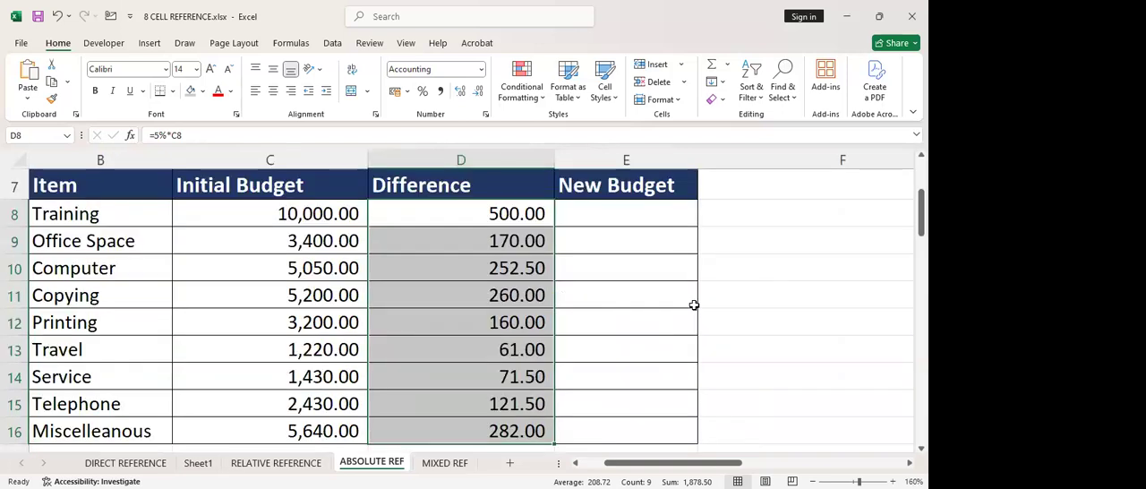
Enter the formula =C8-D8 in E8 as the Training item's New Budget
click(699, 210)
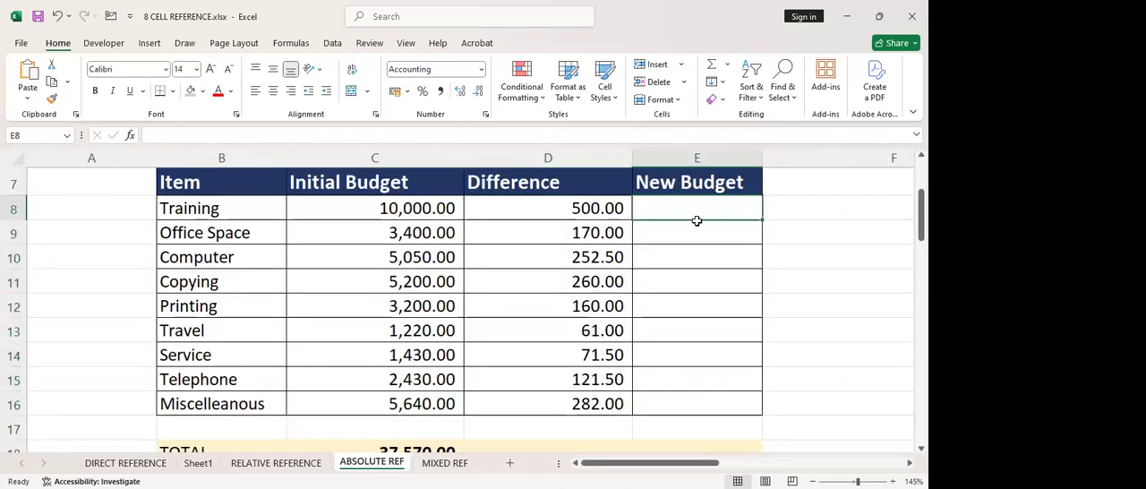
ctrl+scroll(695, 221, down, 1)
scroll(695, 221, up, 1)
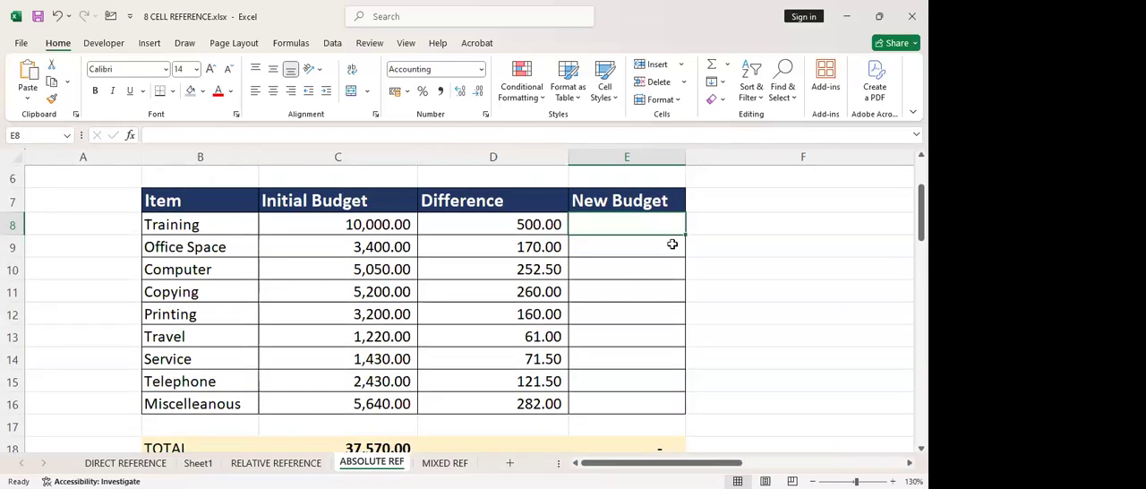
text(=)
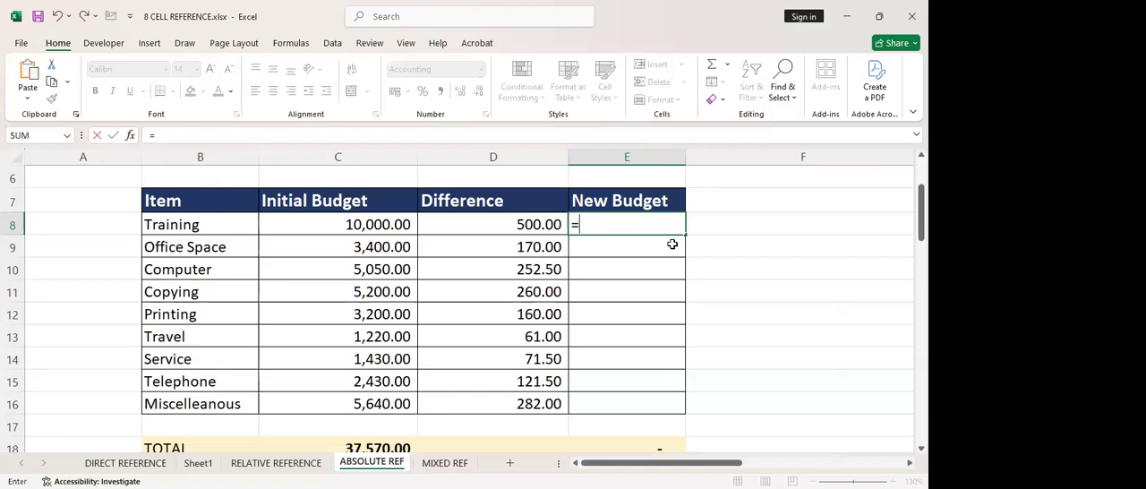
click(375, 228)
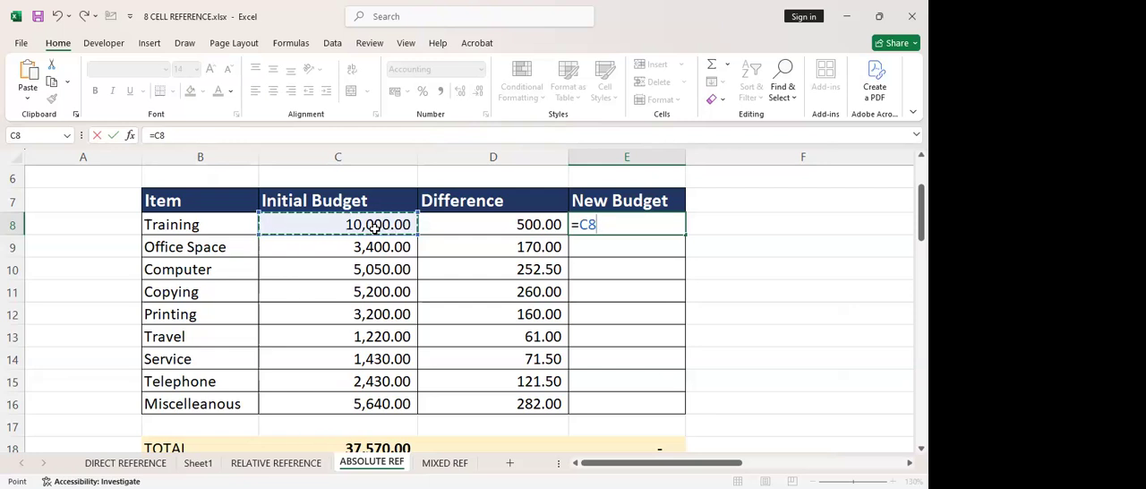
text(-)
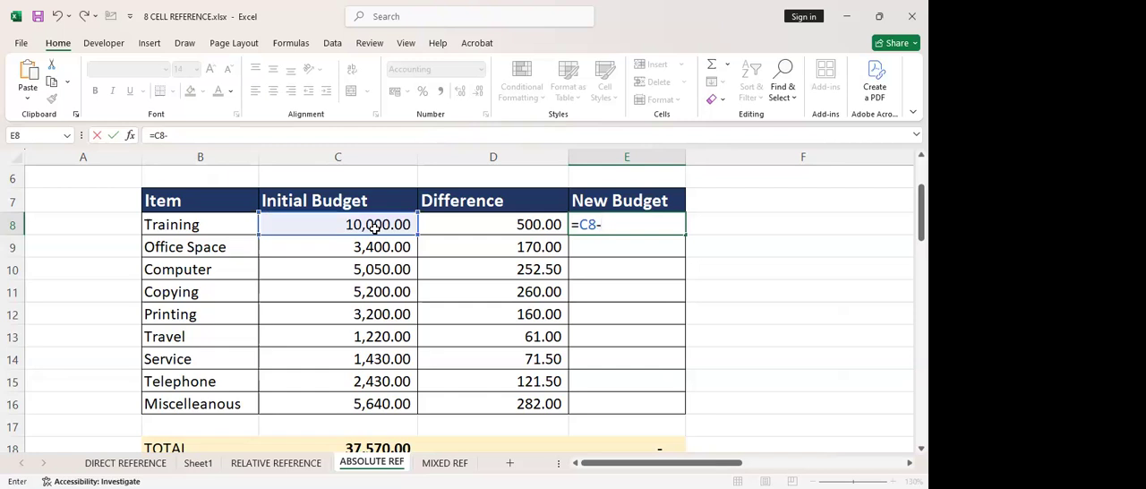
click(453, 227)
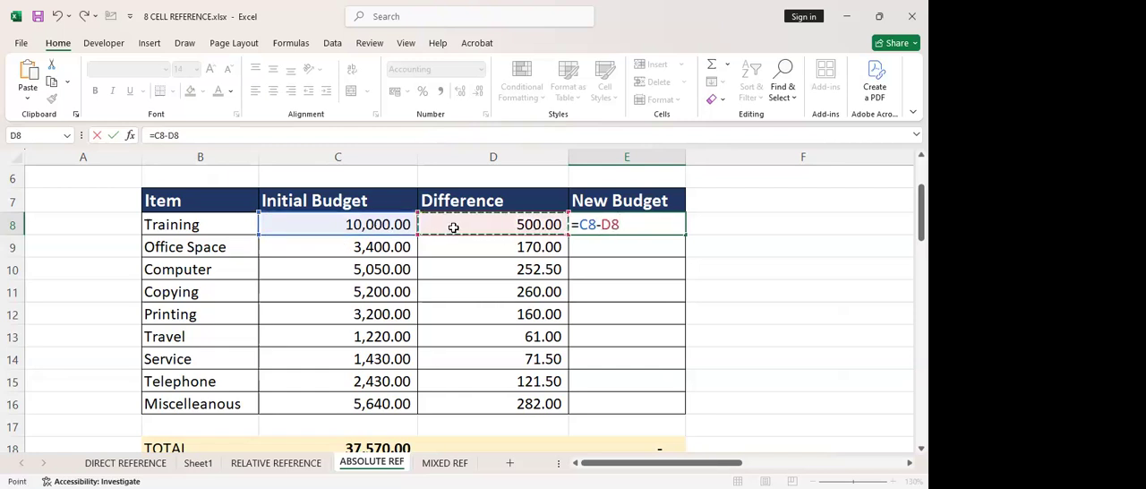
key(Return)
click(627, 225)
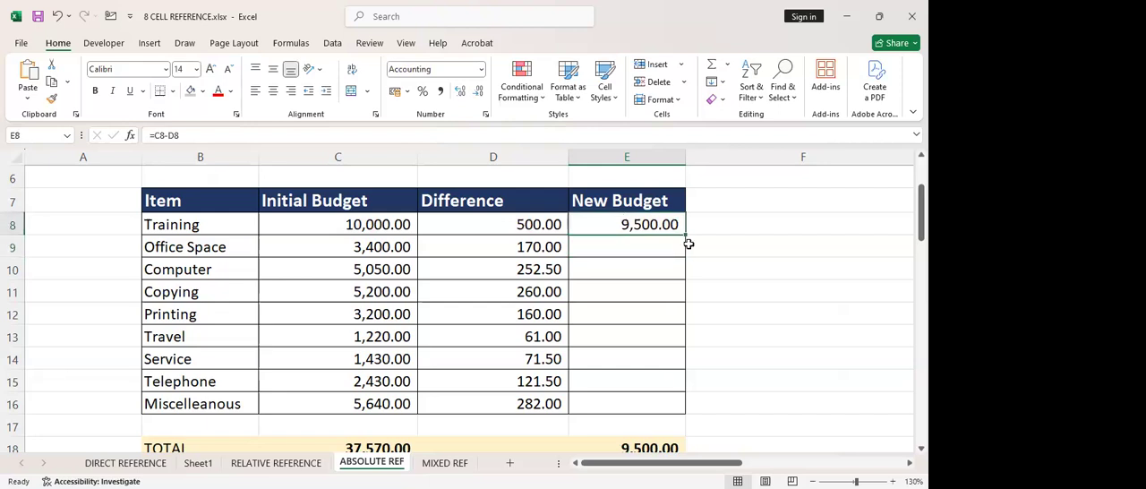
Fill the New Budget formula from E8 down through E16 and check the New Budget total in E18
double_click(685, 235)
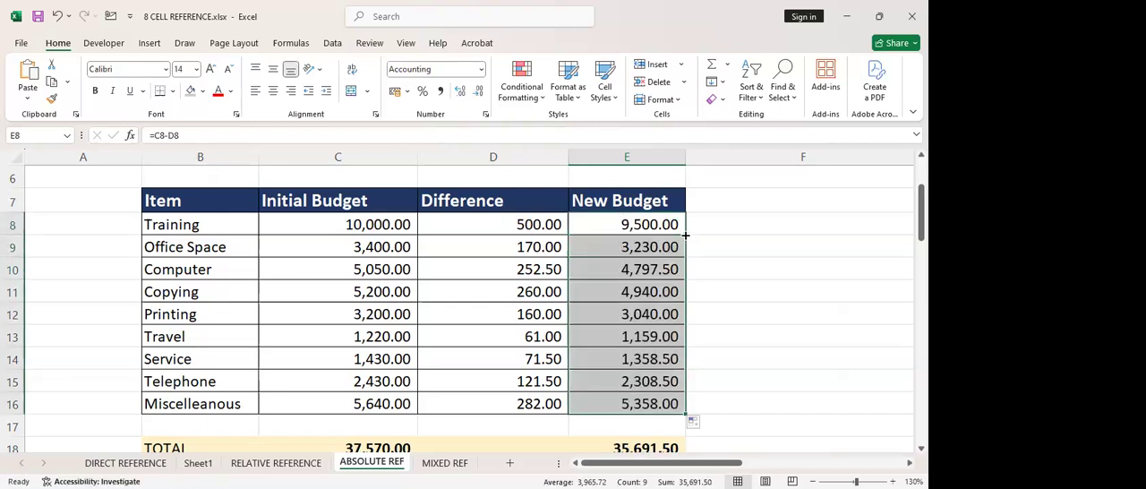
click(685, 238)
ctrl+scroll(627, 284, down, 2)
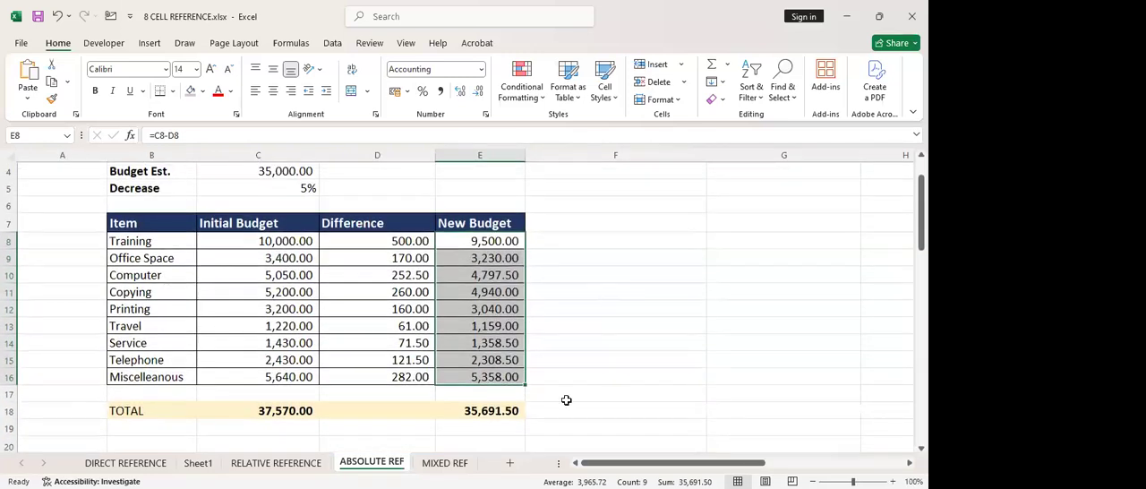
click(566, 412)
click(484, 411)
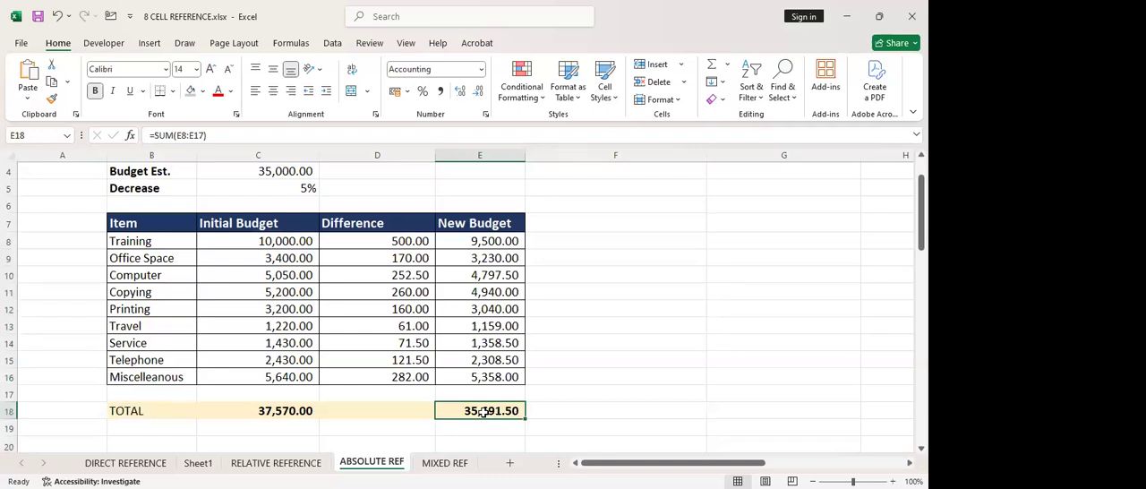
click(562, 409)
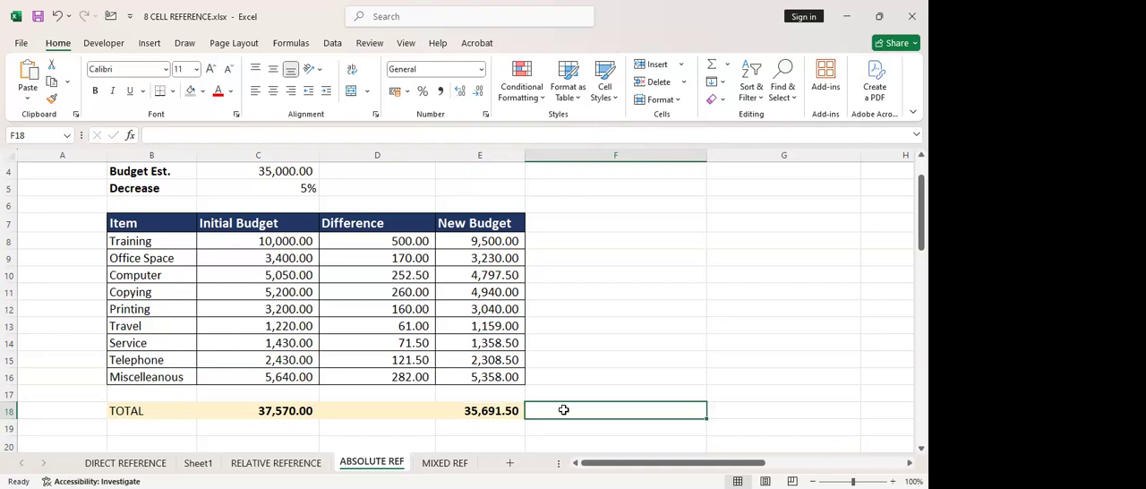
Compare the Difference formula in D8 with the Decrease rate in C5, and clear the Difference and New Budget cells D8:E16
click(368, 237)
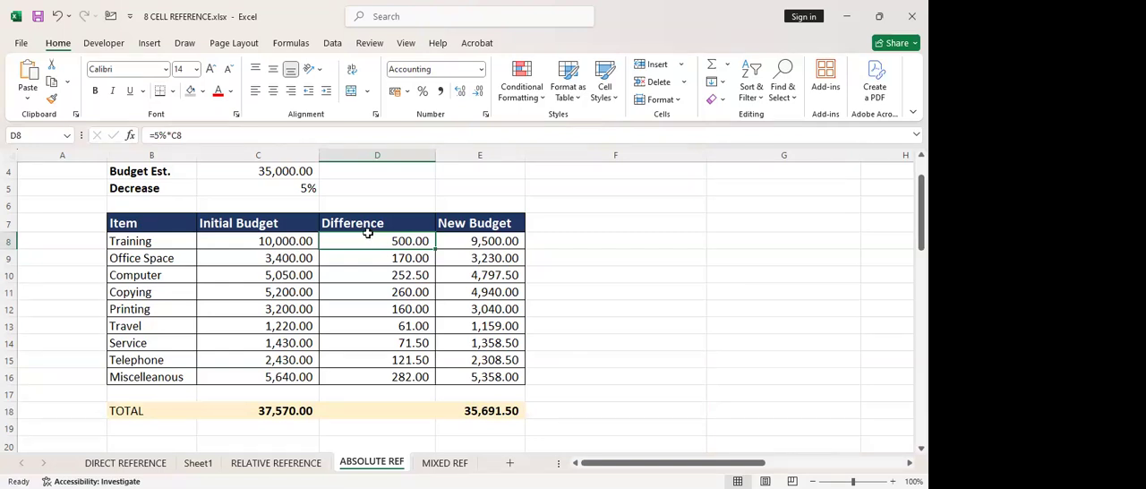
click(289, 190)
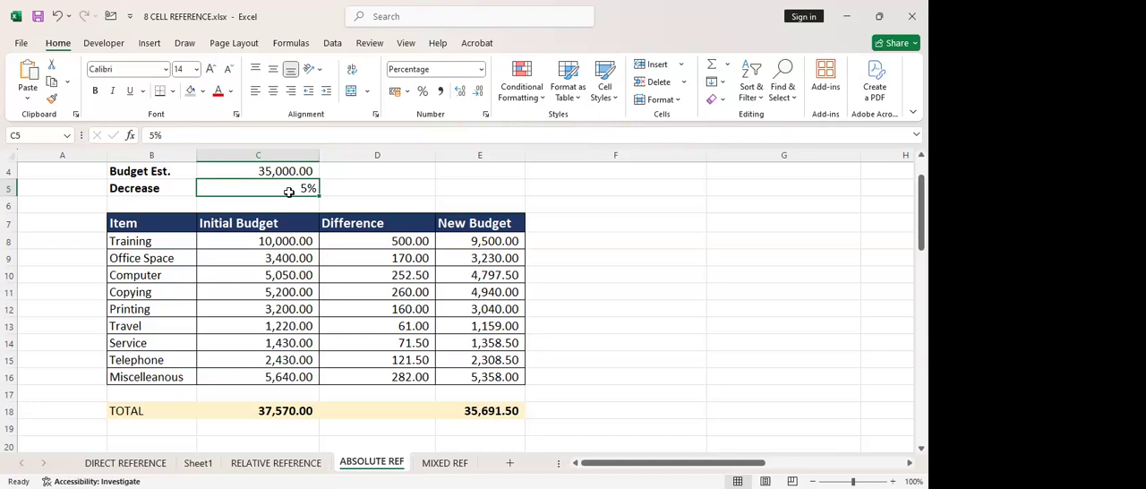
click(385, 243)
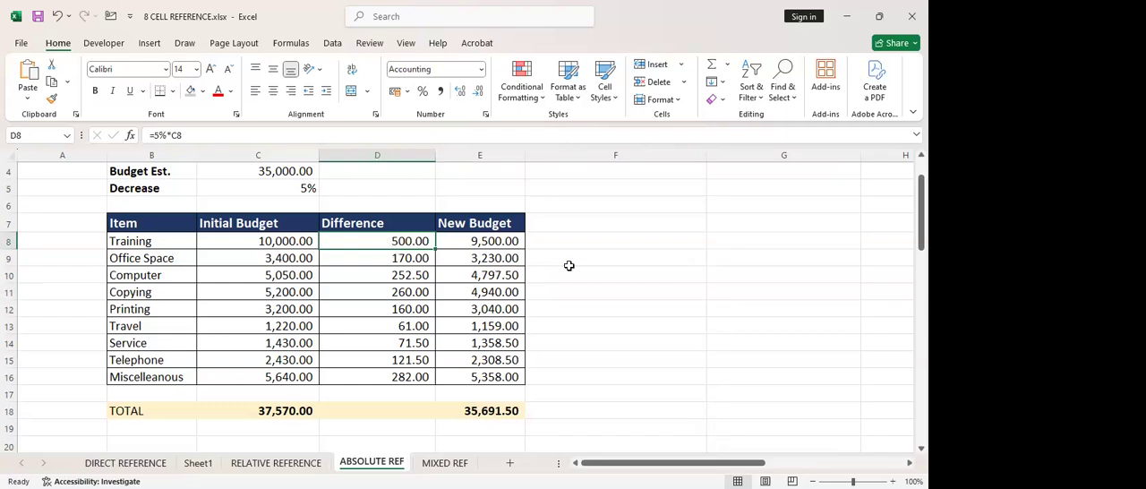
drag(400, 242, 501, 377)
key(Delete)
click(414, 245)
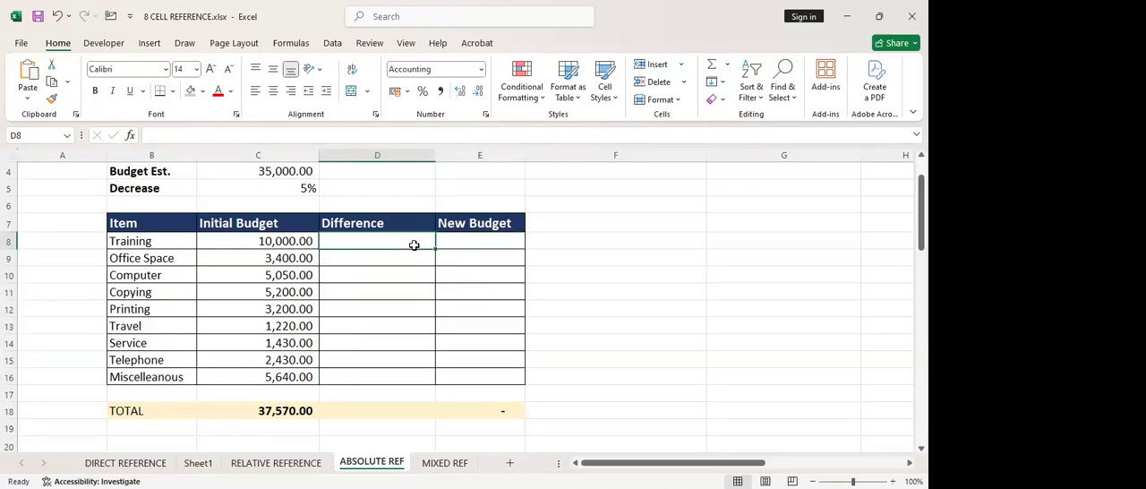
text(=)
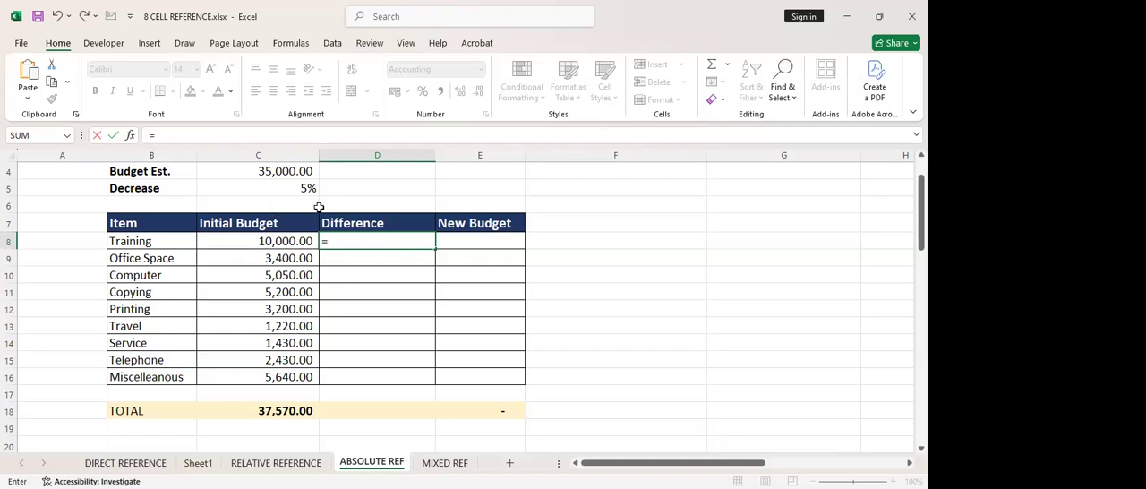
click(295, 188)
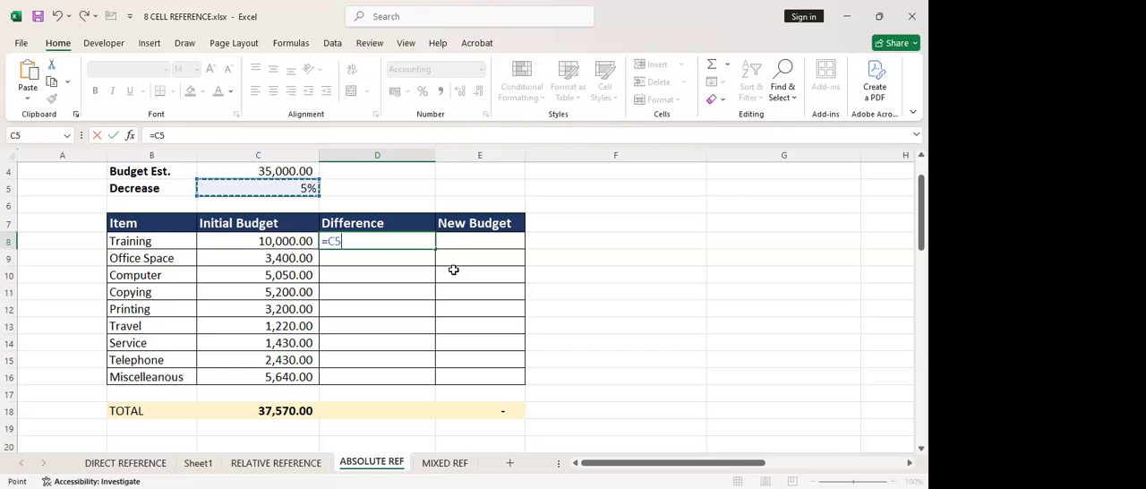
text(*)
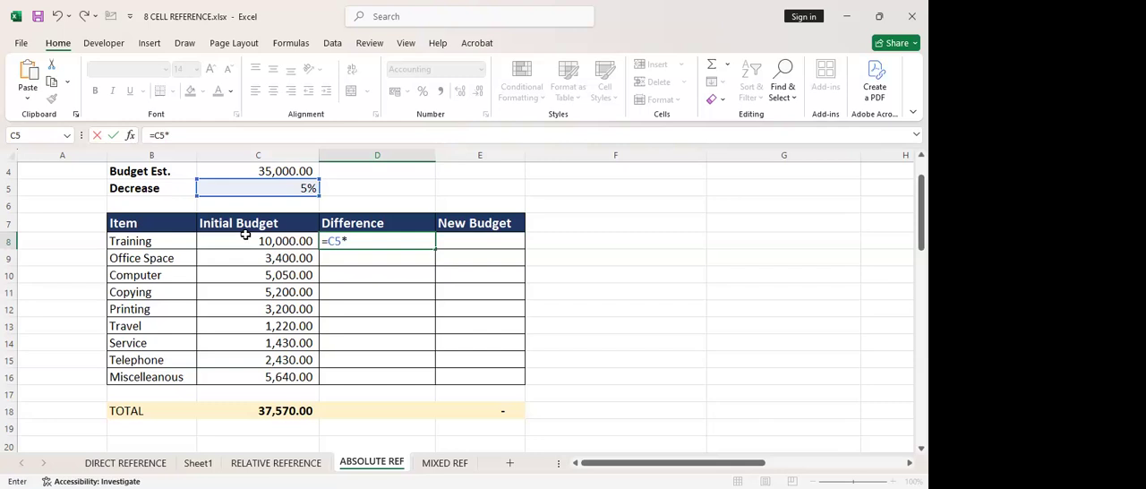
key(BackSpace)
key(Escape)
drag(388, 246, 378, 378)
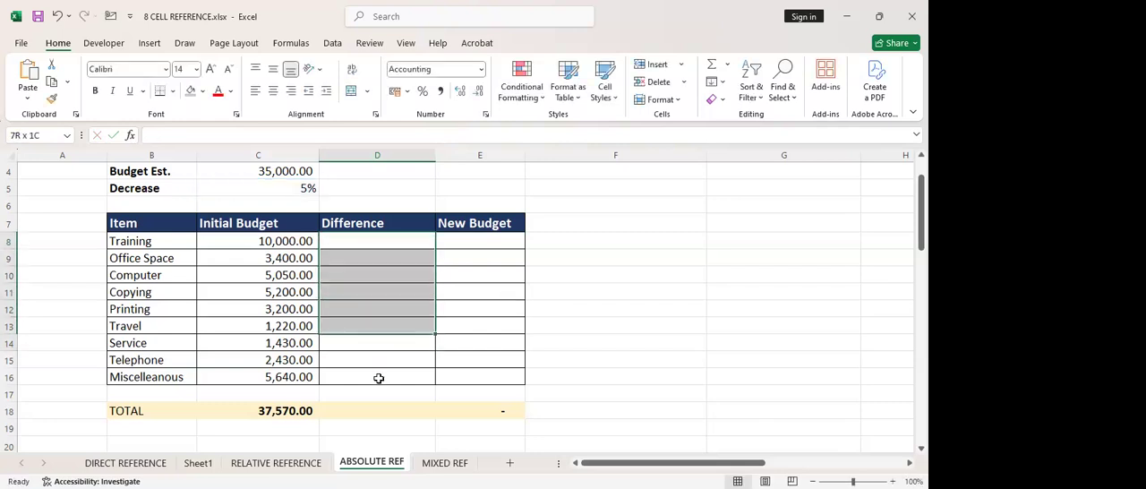
click(485, 243)
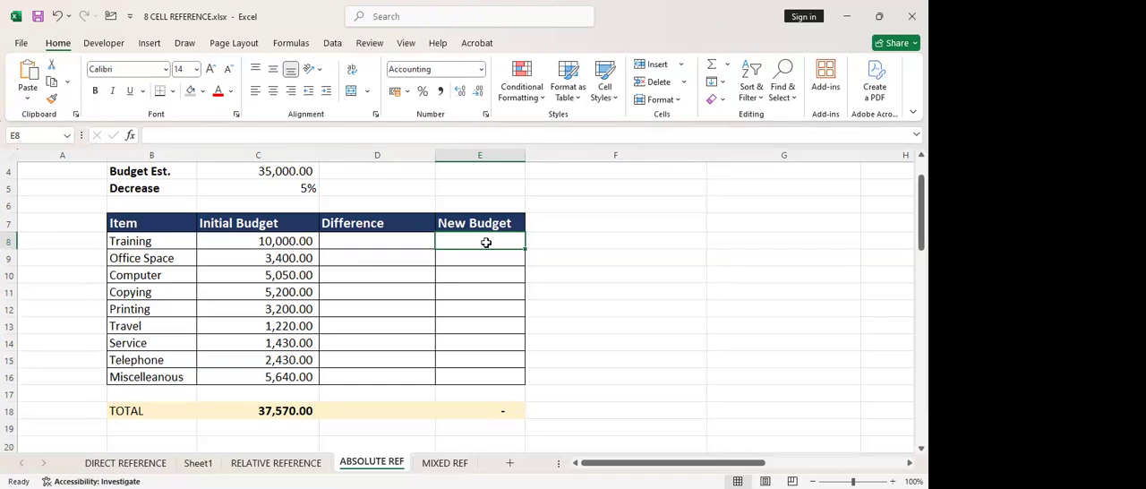
Enter the formula =C8-(C5*C8) in E8 to calculate the Training item's New Budget directly from the Decrease rate
text(=)
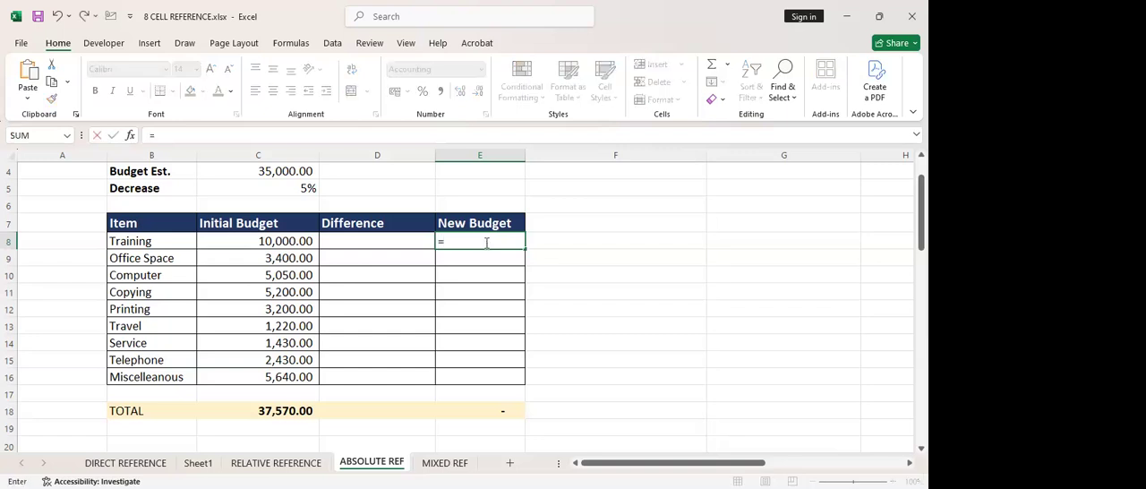
click(243, 238)
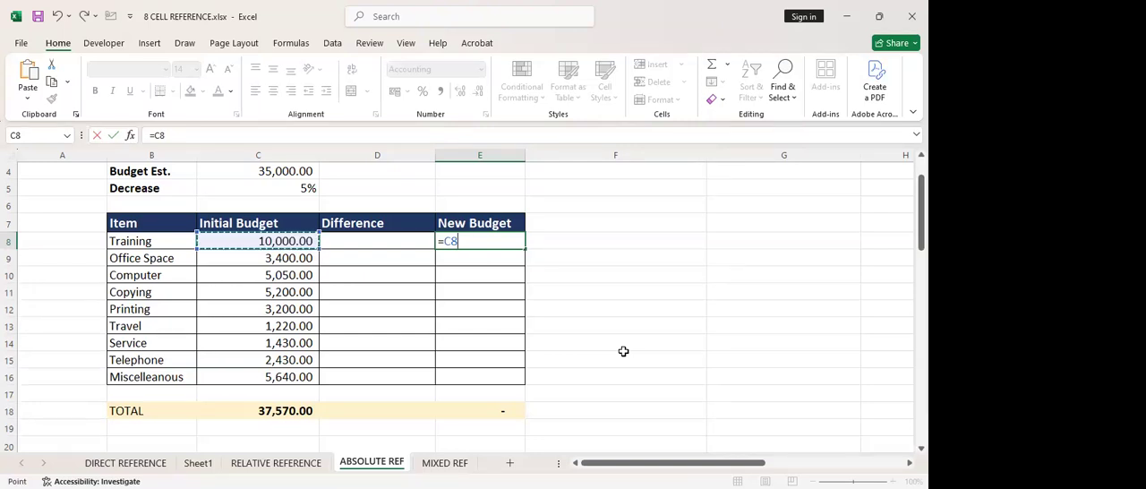
text(-()
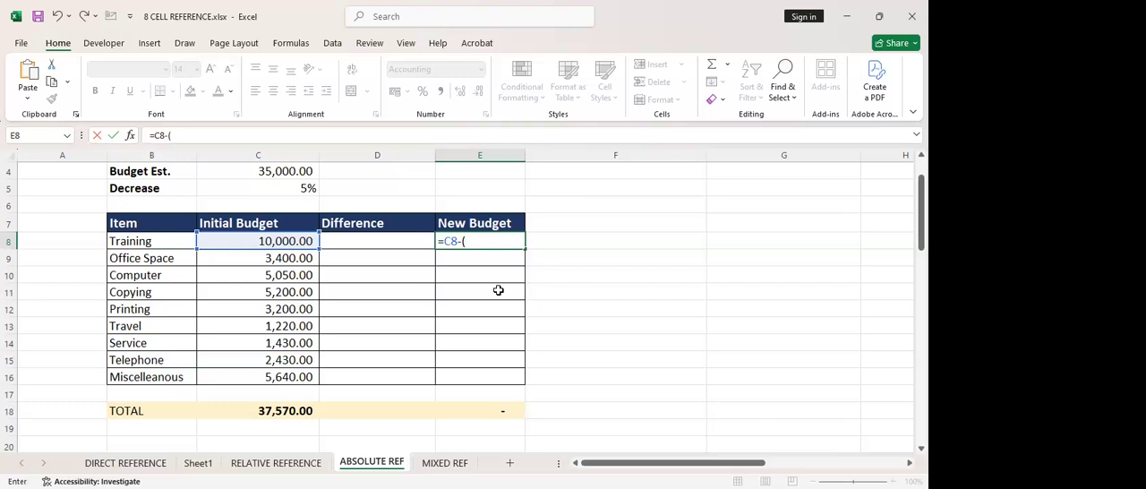
click(282, 185)
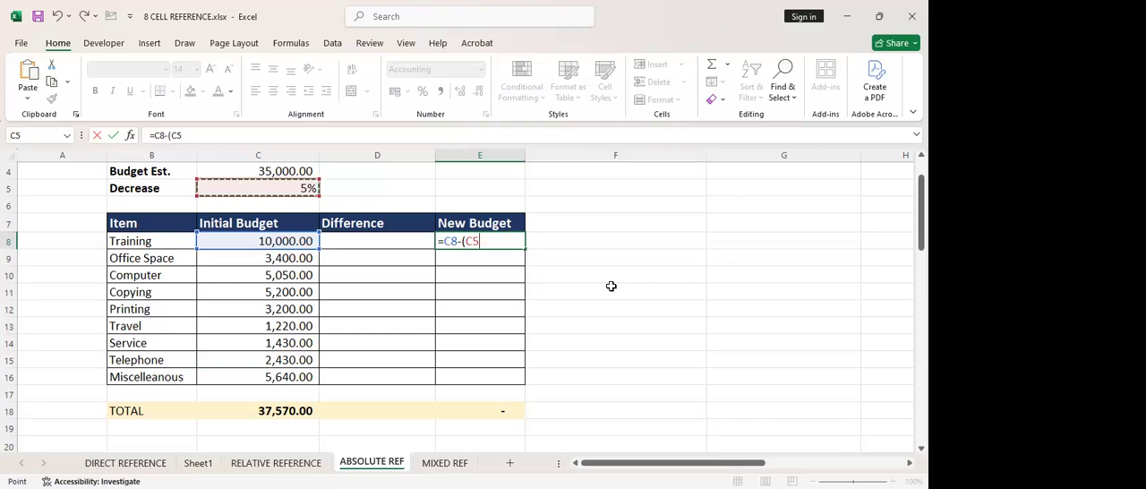
text(*)
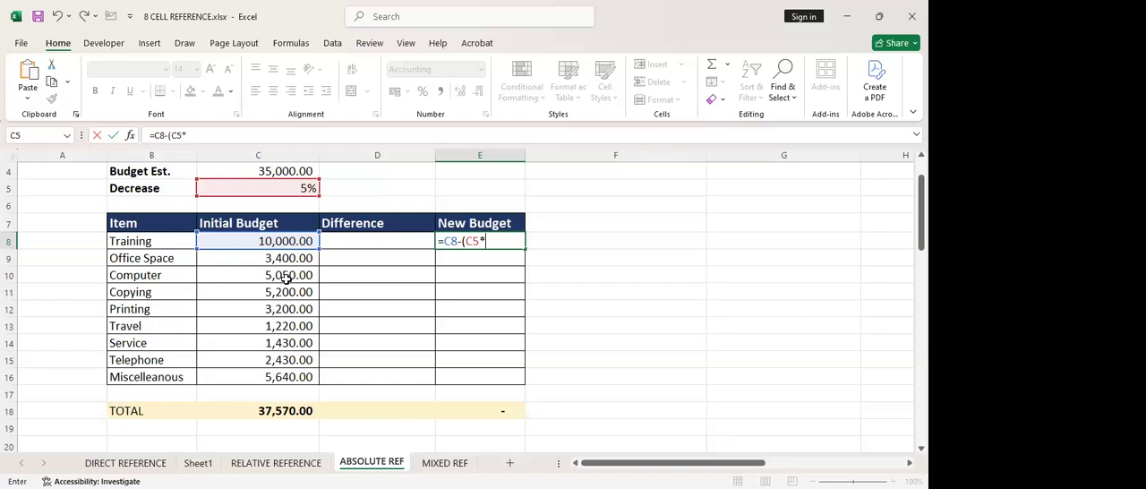
click(272, 242)
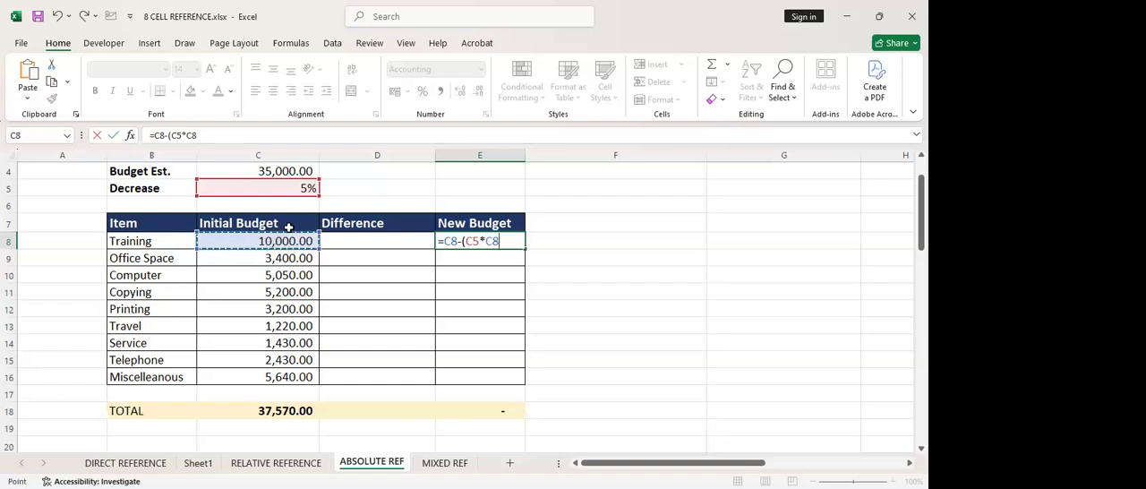
text())
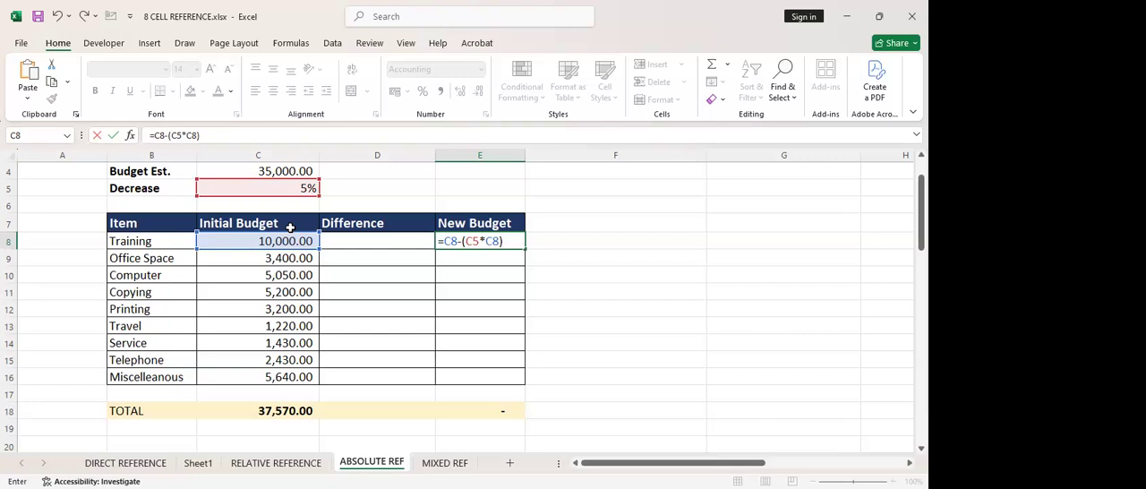
key(Return)
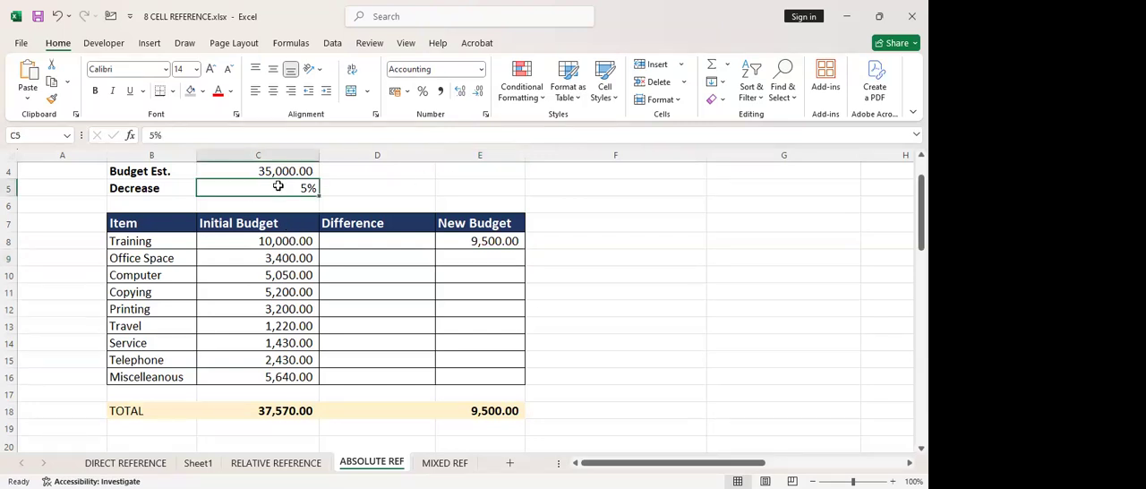
Set the Decrease rate in C5 to 6%
double_click(278, 185)
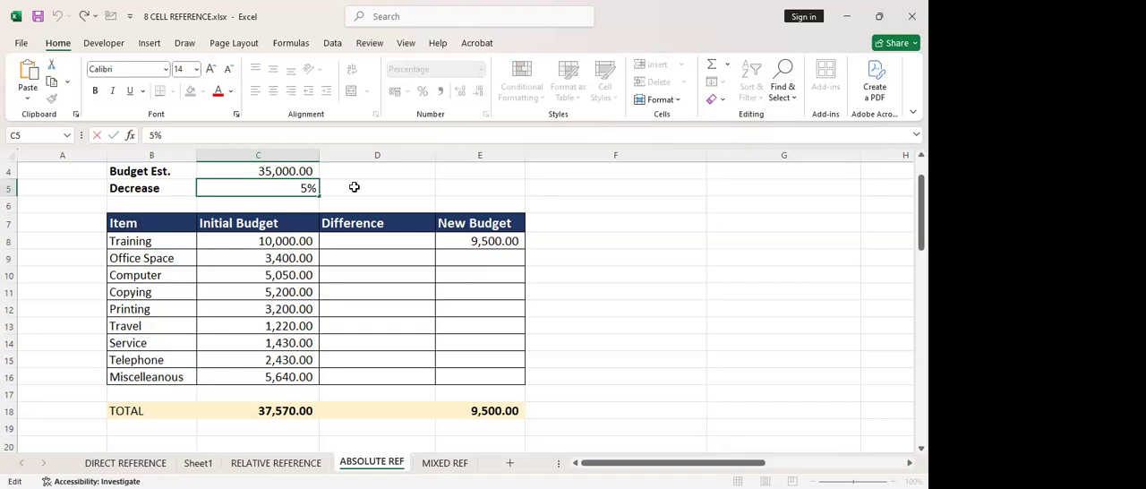
double_click(304, 188)
text(6)
key(Return)
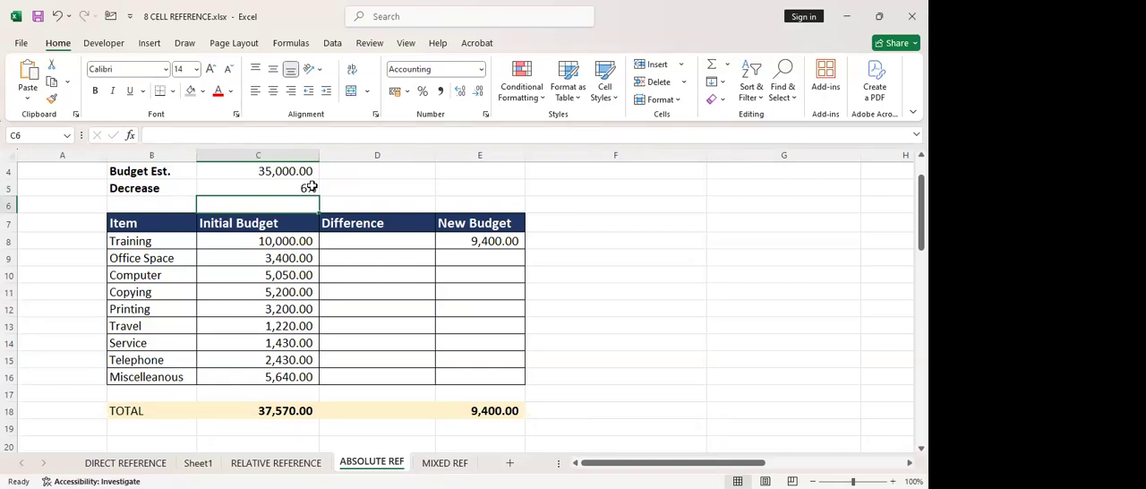
Fill the relative New Budget formula from E8 down through E16 and widen column E to fit the values
click(465, 242)
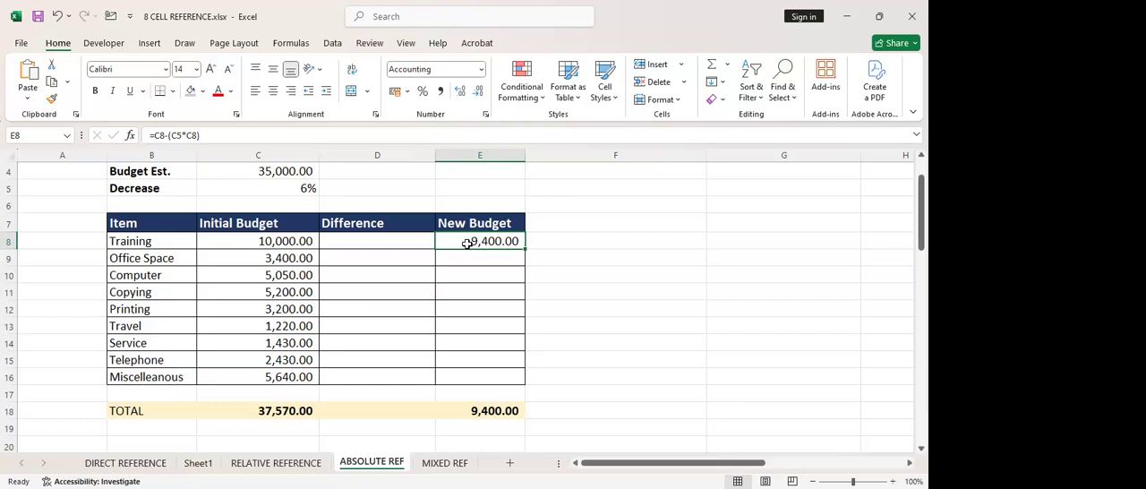
drag(525, 247, 519, 376)
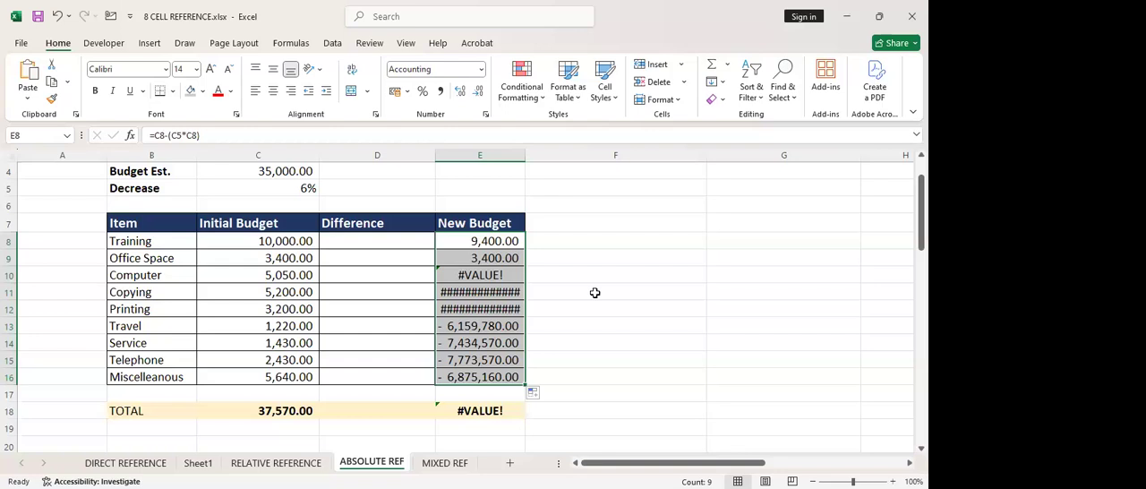
drag(522, 156, 541, 161)
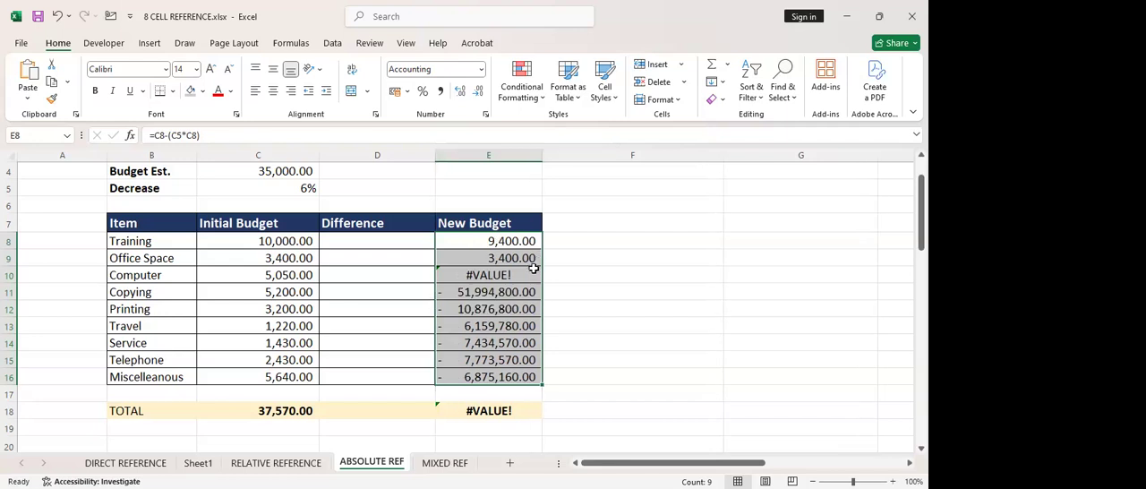
click(548, 276)
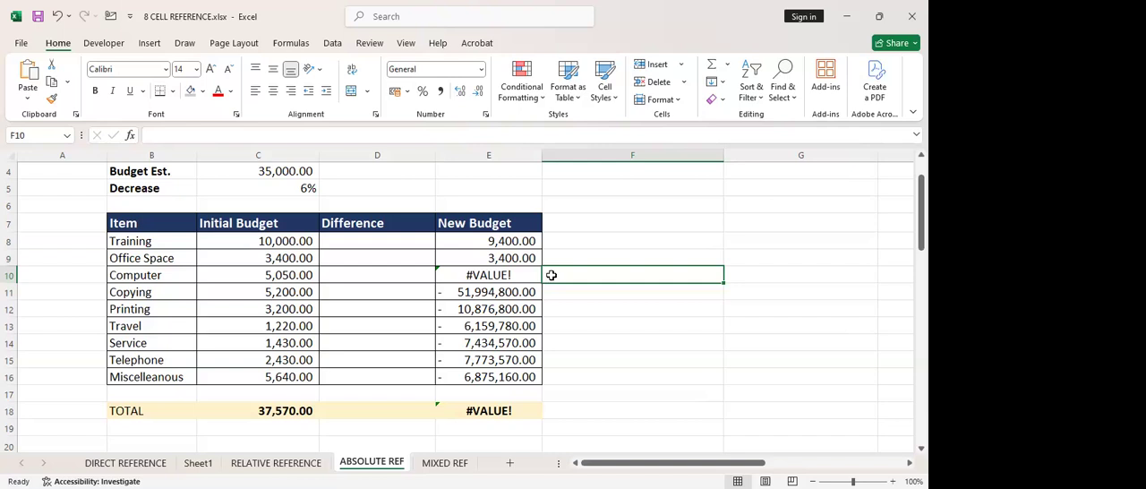
Examine the New Budget formulas in E8, E9 and E10 to compare which cells each one references for the Decrease rate
click(478, 237)
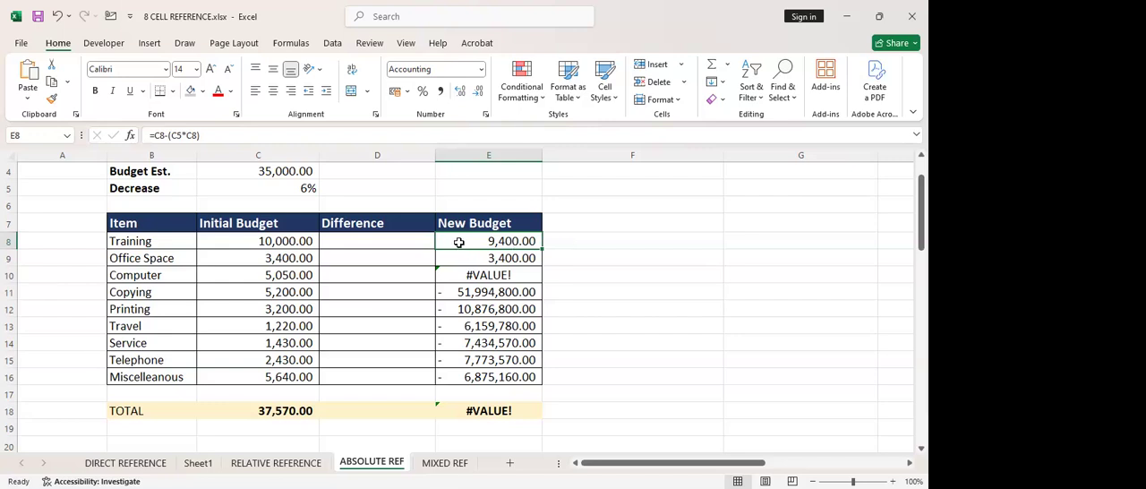
double_click(458, 242)
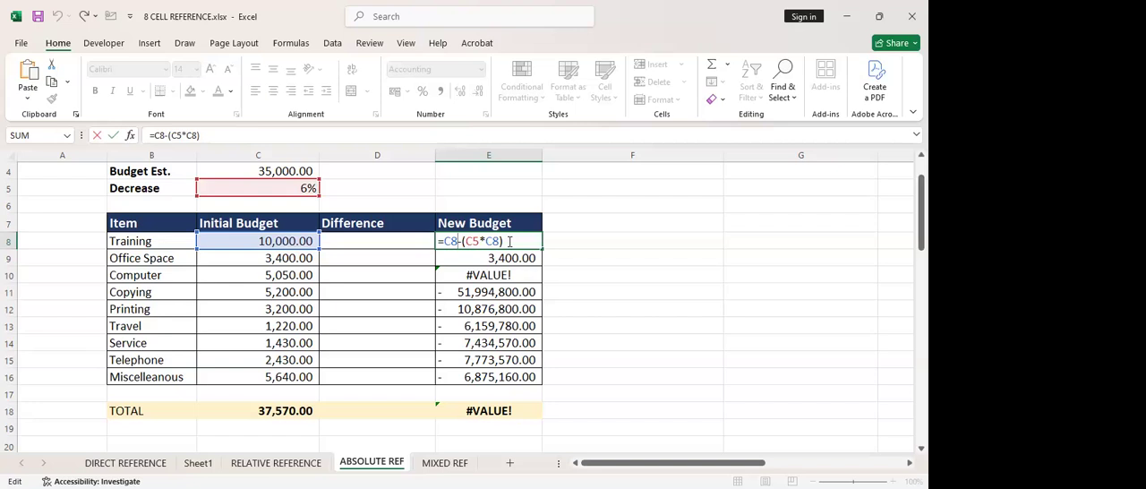
key(Return)
double_click(460, 260)
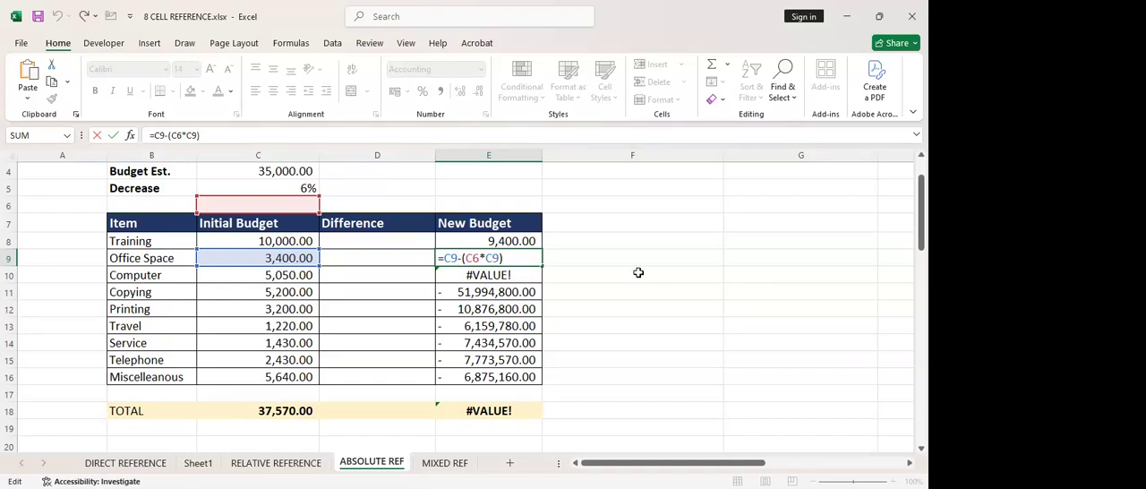
key(Return)
double_click(515, 276)
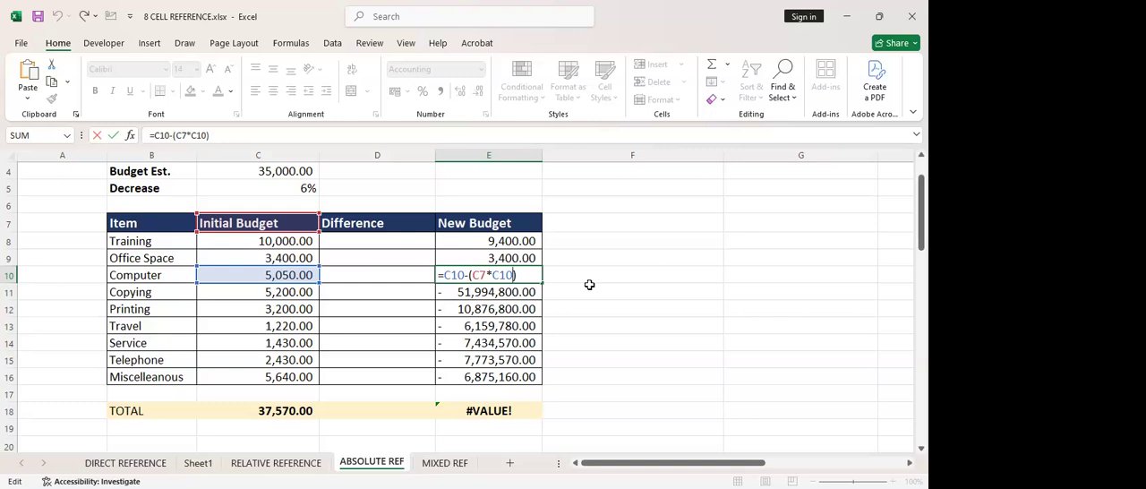
key(ctrl+Return)
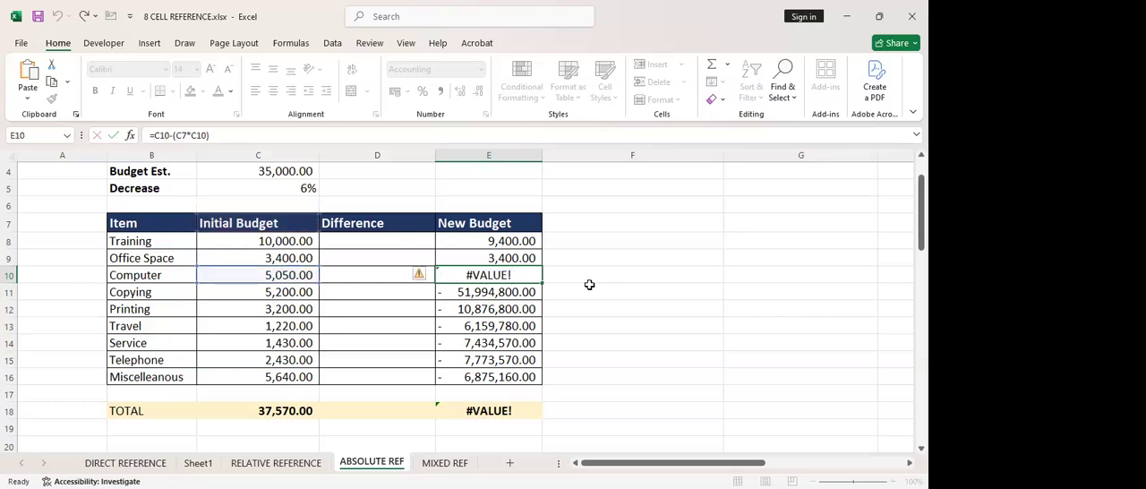
click(587, 293)
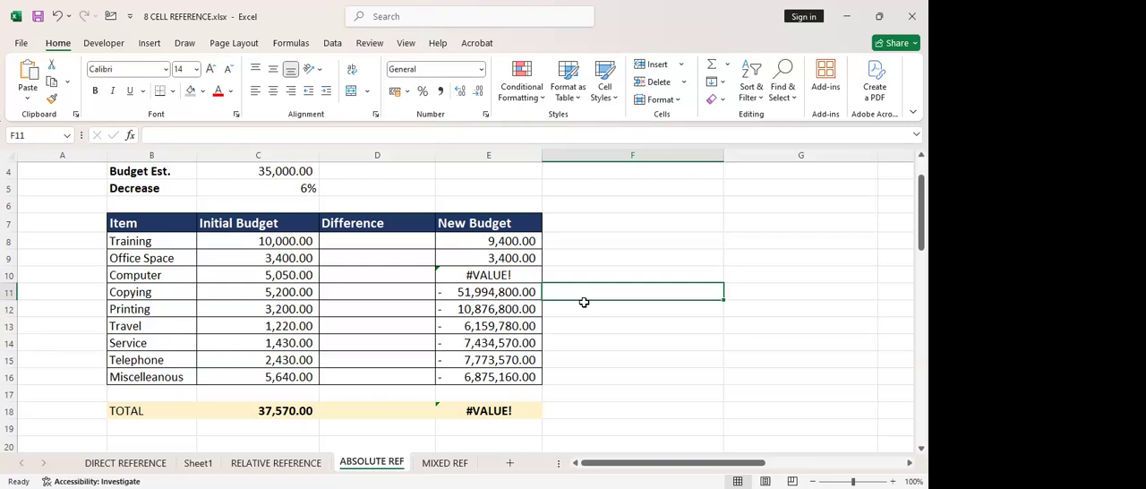
Make the Decrease rate reference in E8 absolute so the formula reads =C8-($C$5*C8)
click(489, 239)
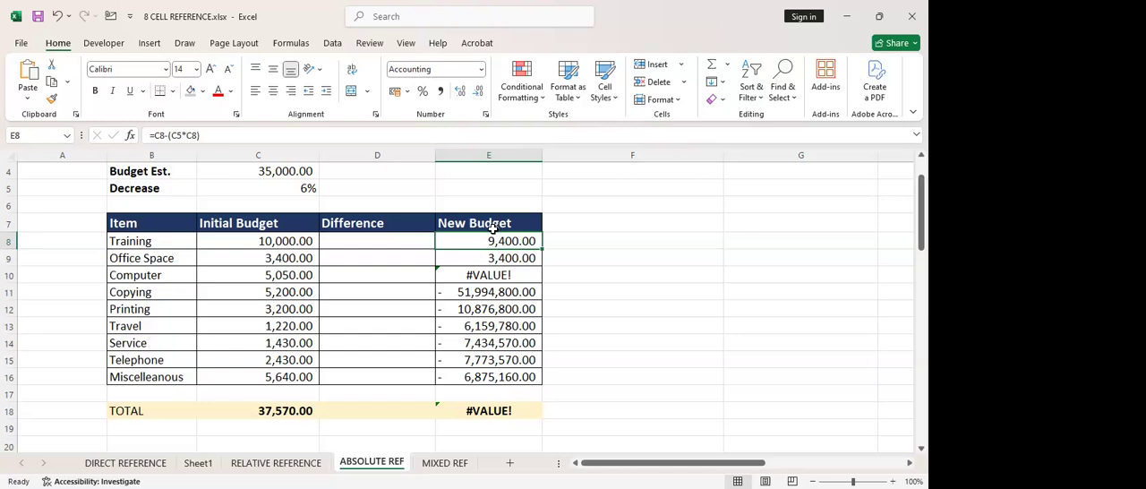
double_click(465, 241)
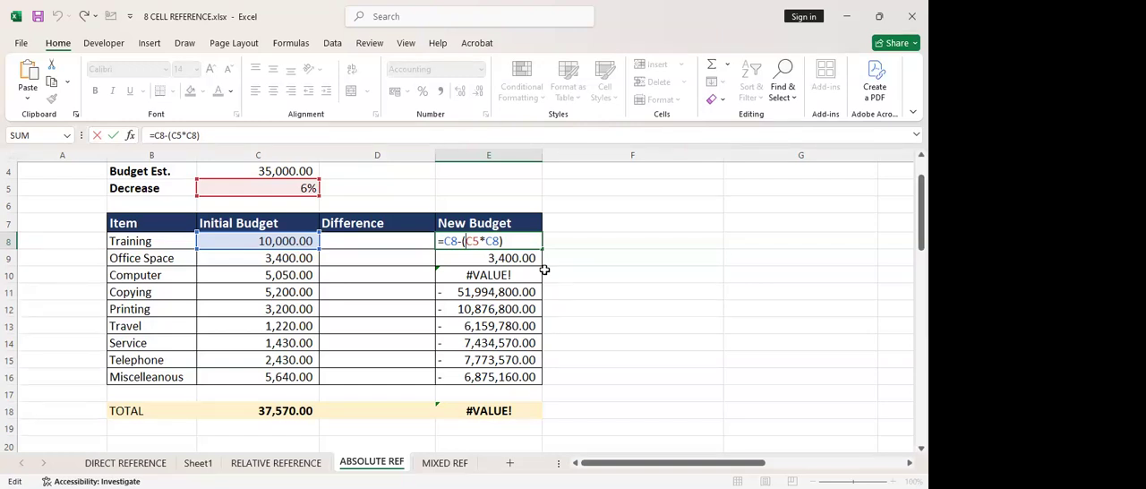
text($)
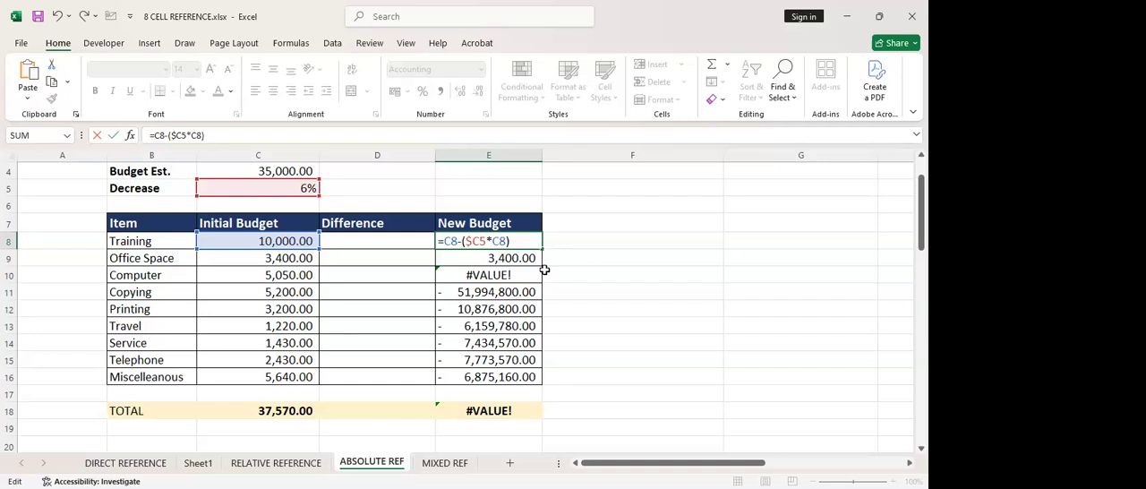
click(480, 243)
text($)
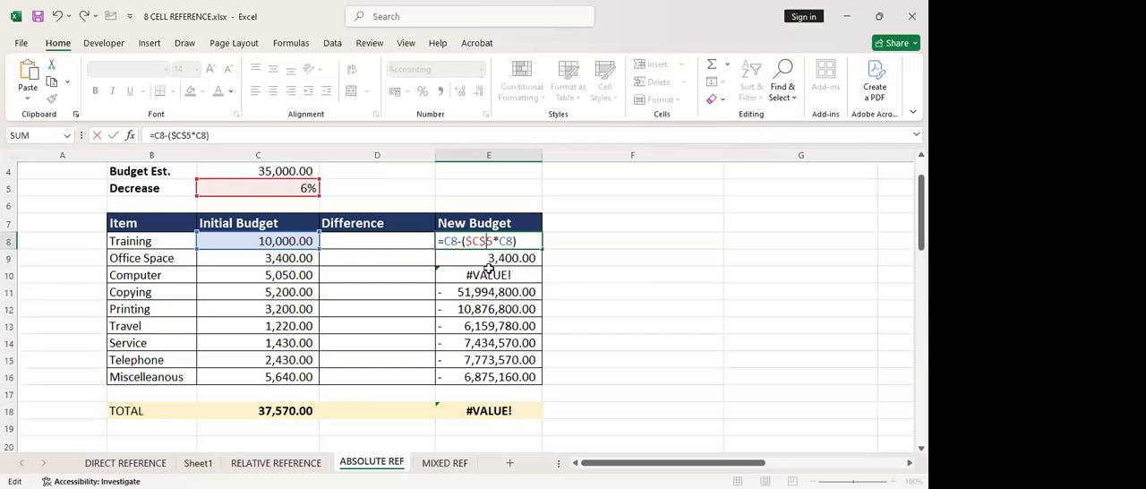
key(Return)
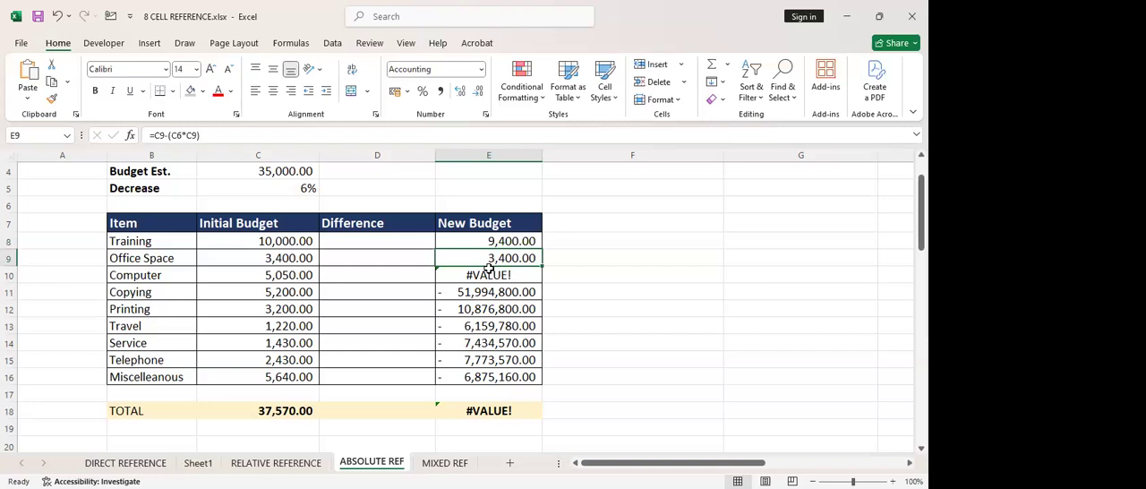
Fill the New Budget formula with the absolute $C$5 reference from E8 down through E16
click(504, 240)
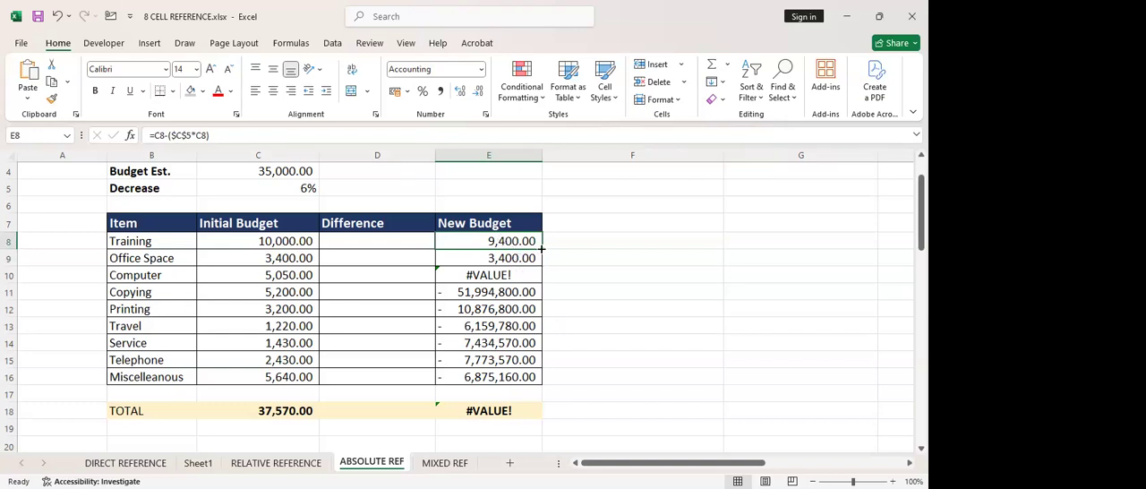
double_click(541, 250)
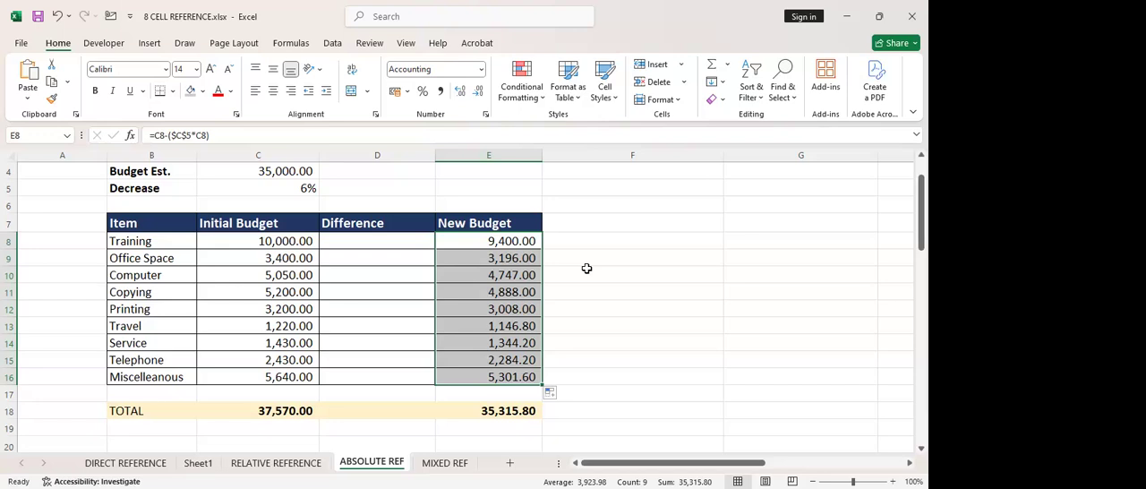
click(586, 270)
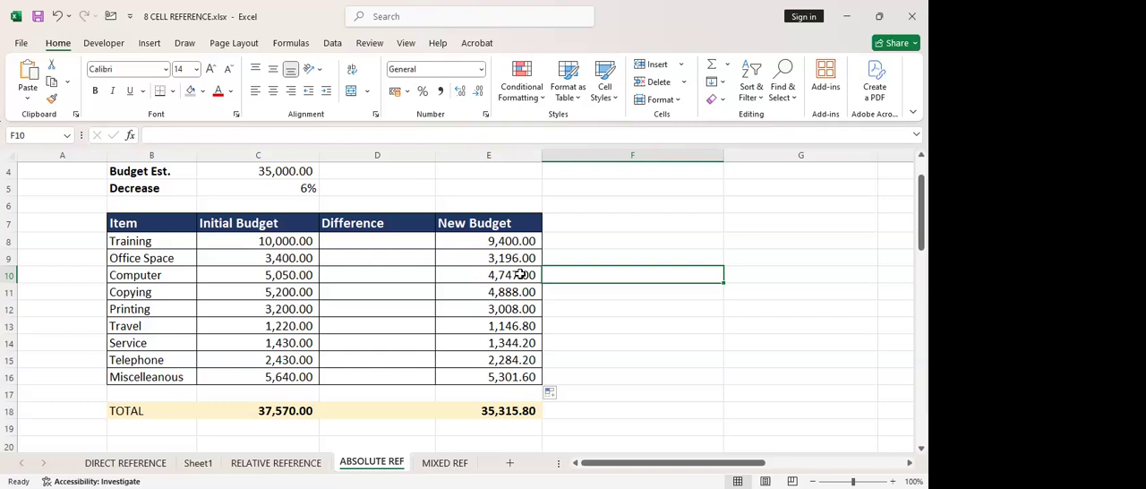
Set the Decrease rate in C5 to 7%
click(300, 186)
double_click(302, 187)
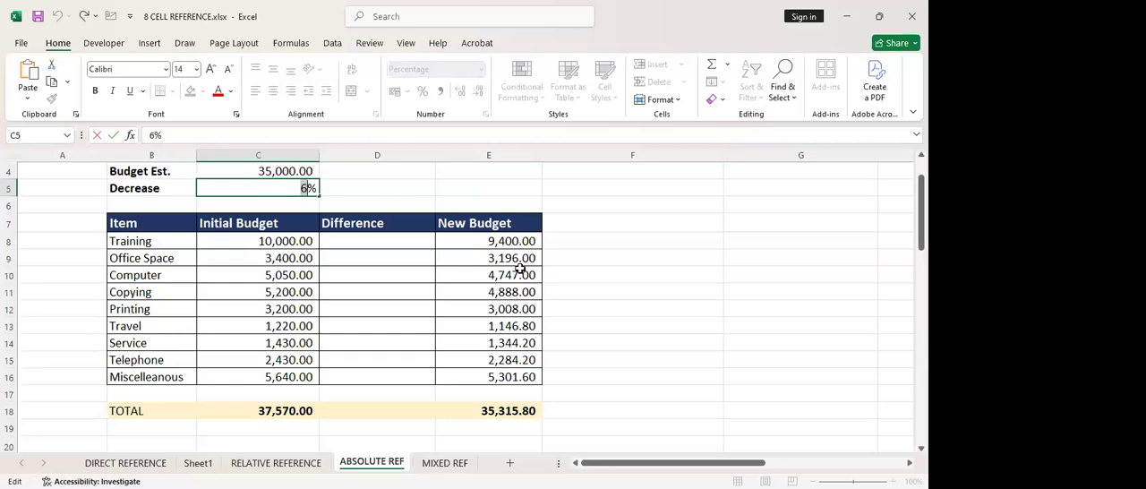
text(7)
key(Return)
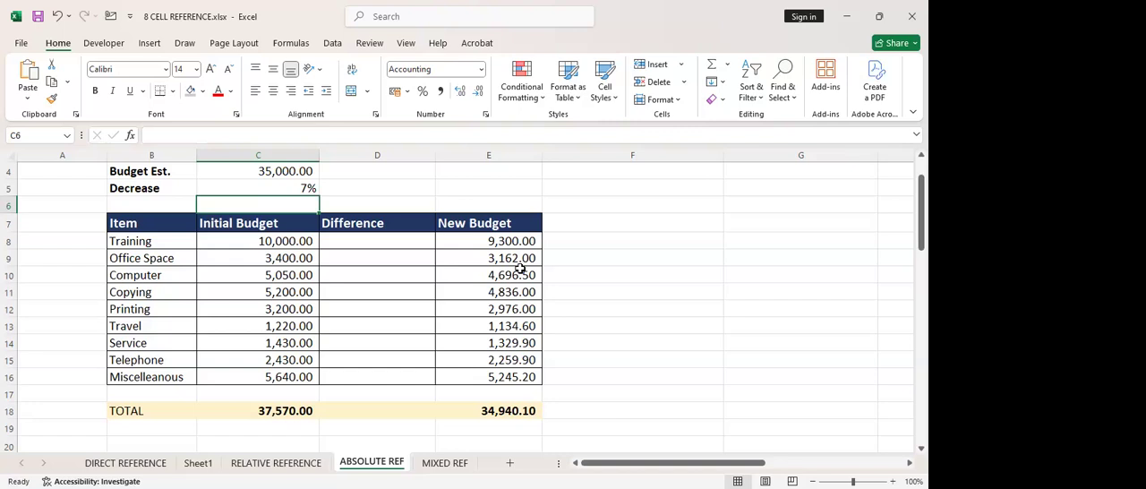
Examine the formulas in E8 and E9 to check how the absolute and relative references were copied
click(454, 243)
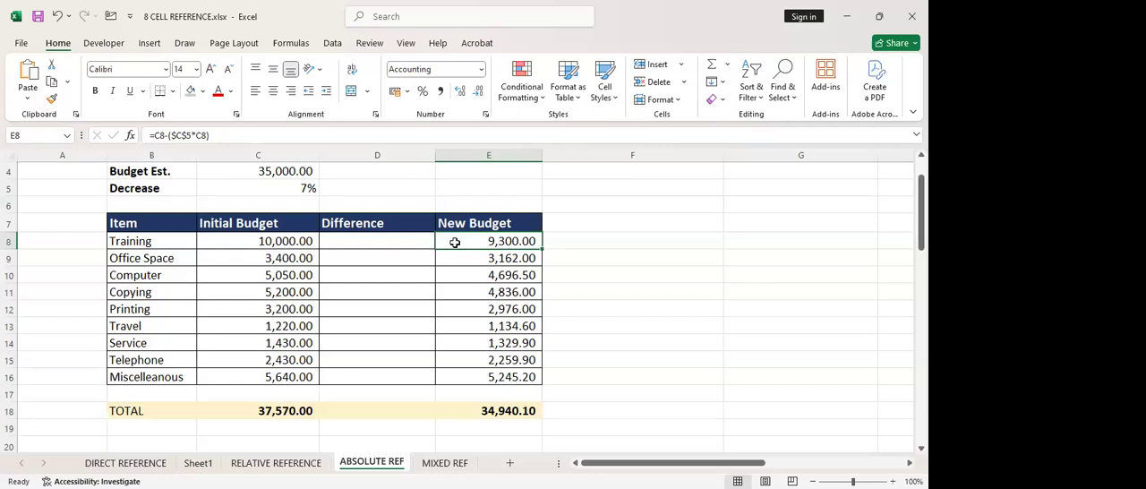
double_click(455, 243)
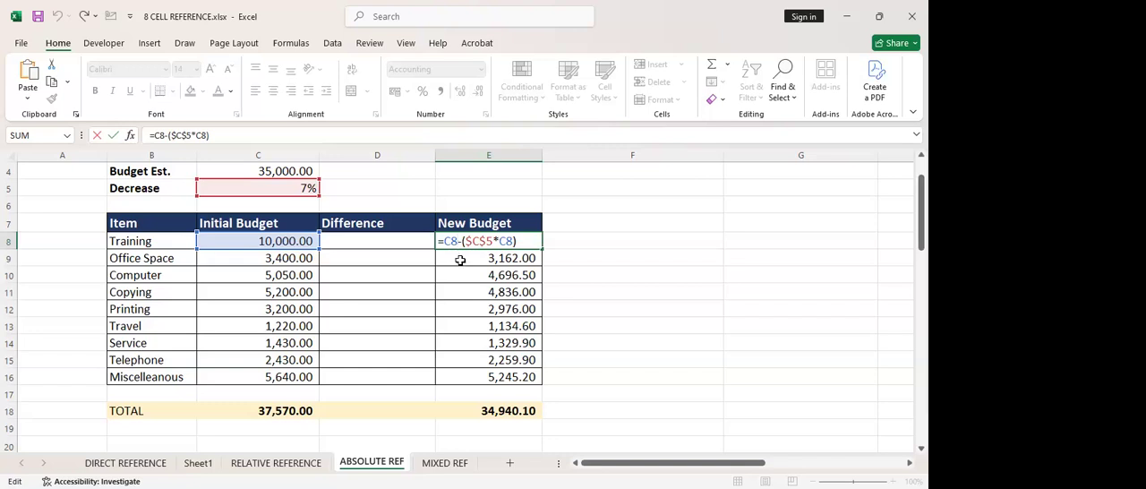
key(Return)
double_click(462, 258)
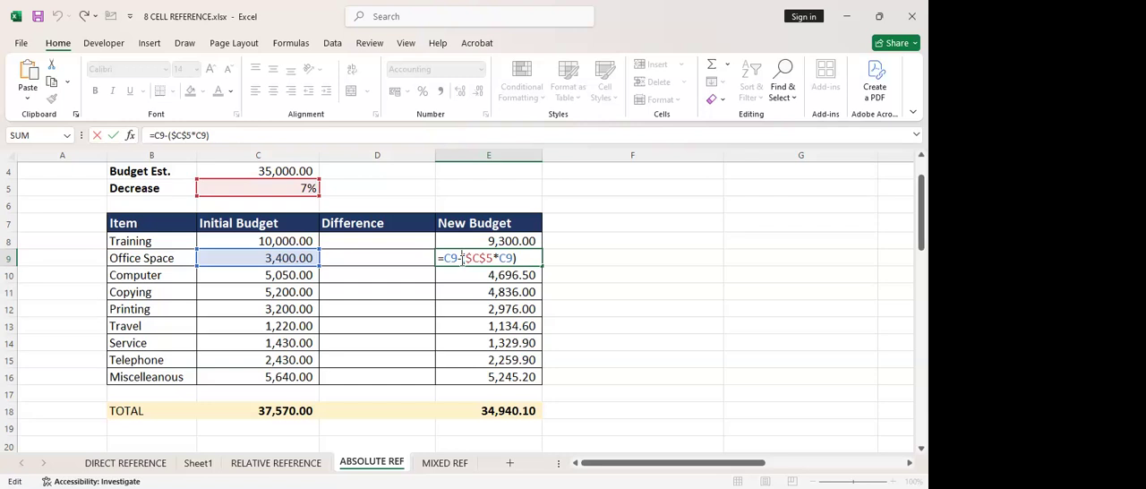
click(462, 258)
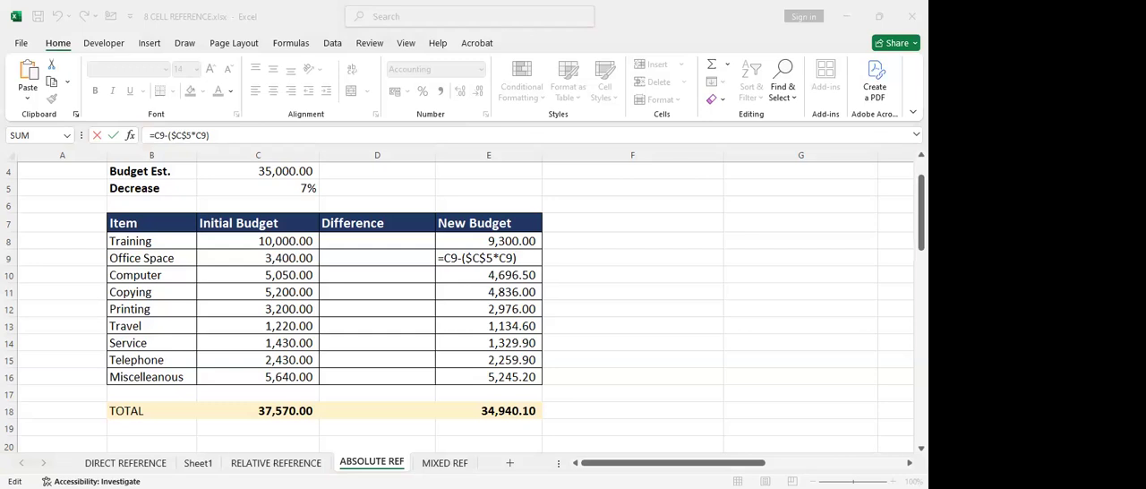
click(600, 273)
key(Return)
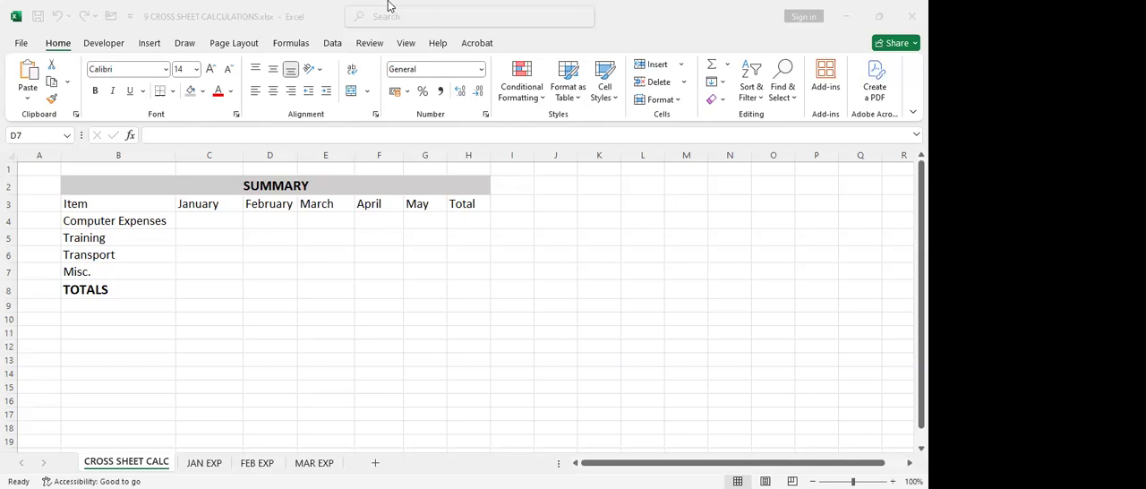
Review the layout of the CROSS SHEET CALC summary and the JAN EXP, FEB EXP and MAR EXP expense sheets
click(270, 265)
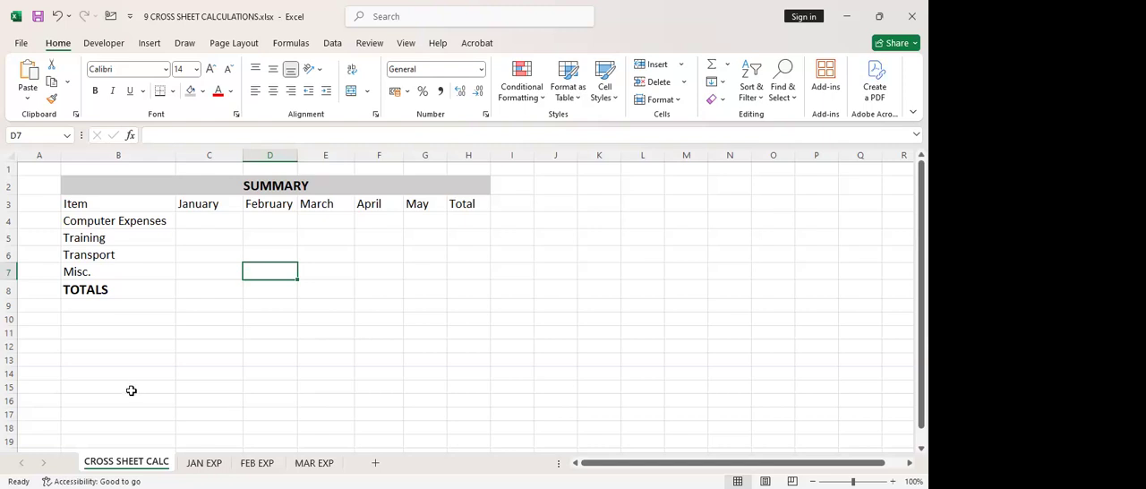
click(267, 188)
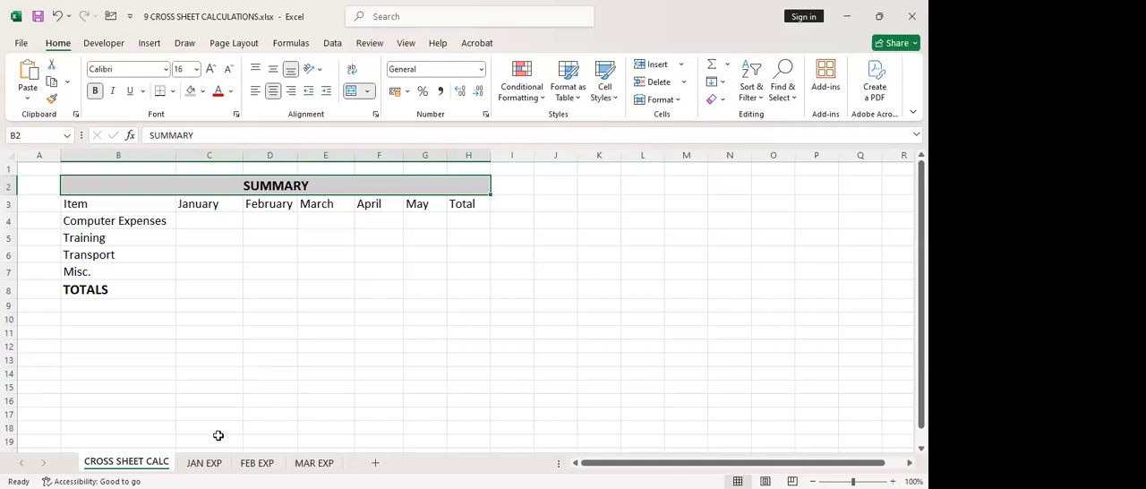
click(205, 464)
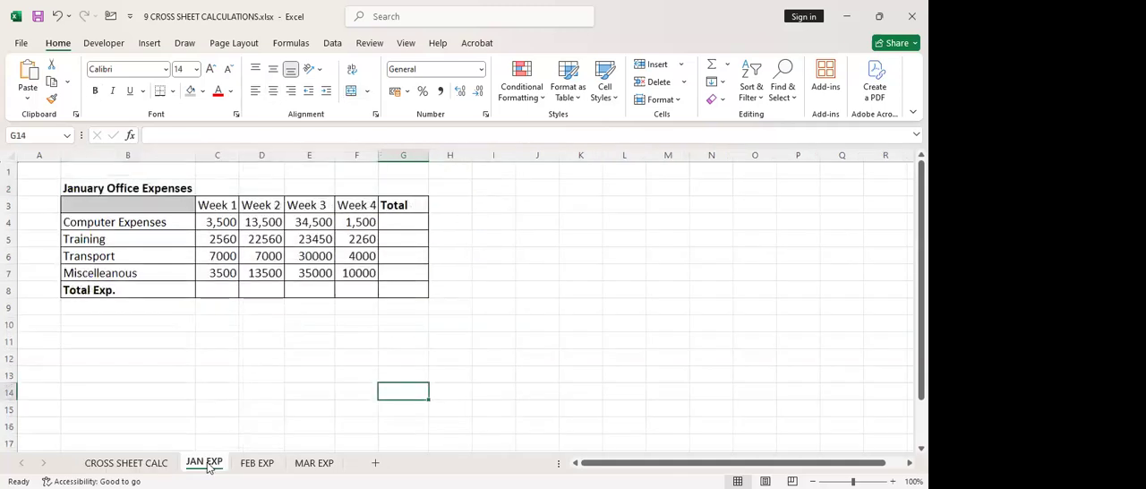
click(257, 464)
click(300, 463)
click(318, 357)
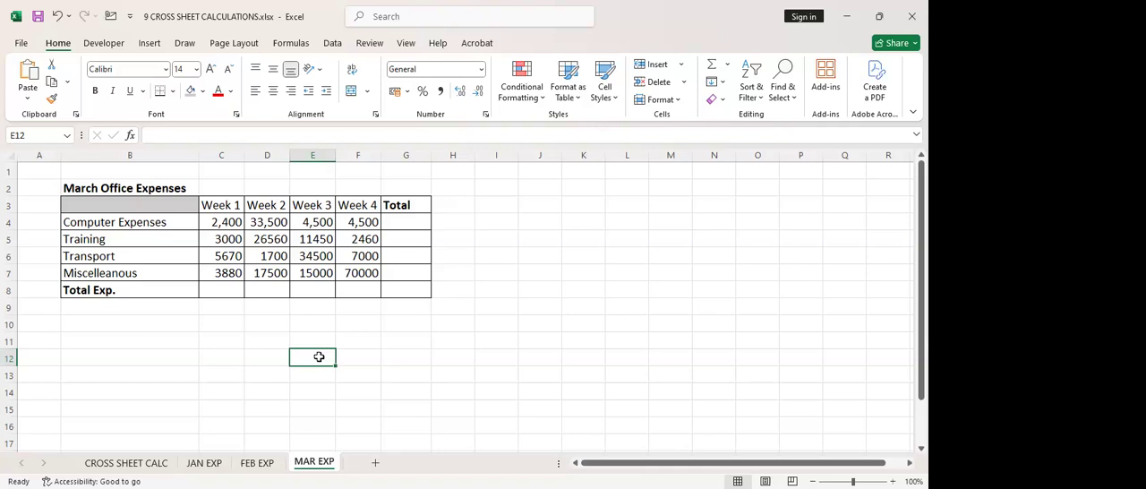
click(209, 467)
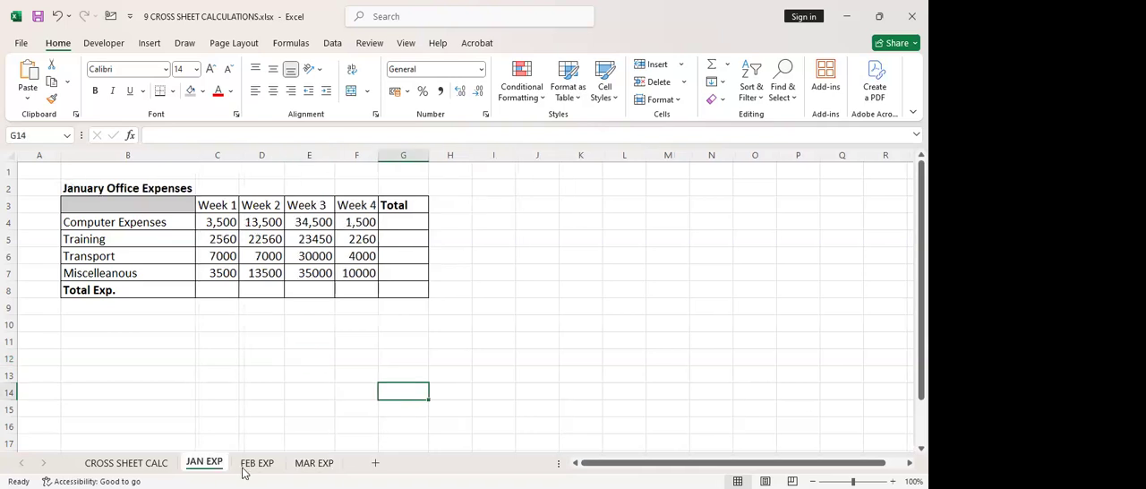
click(256, 464)
click(309, 463)
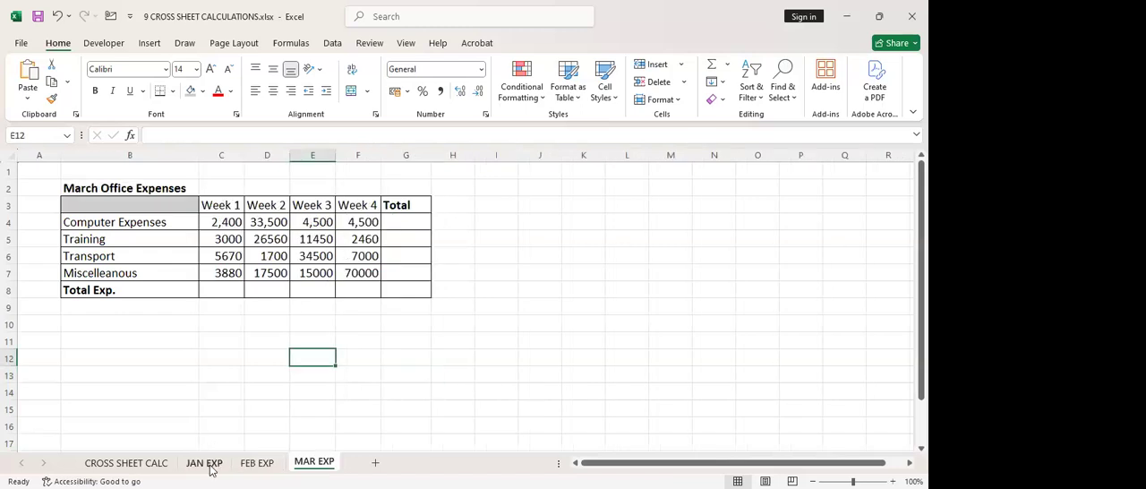
click(210, 467)
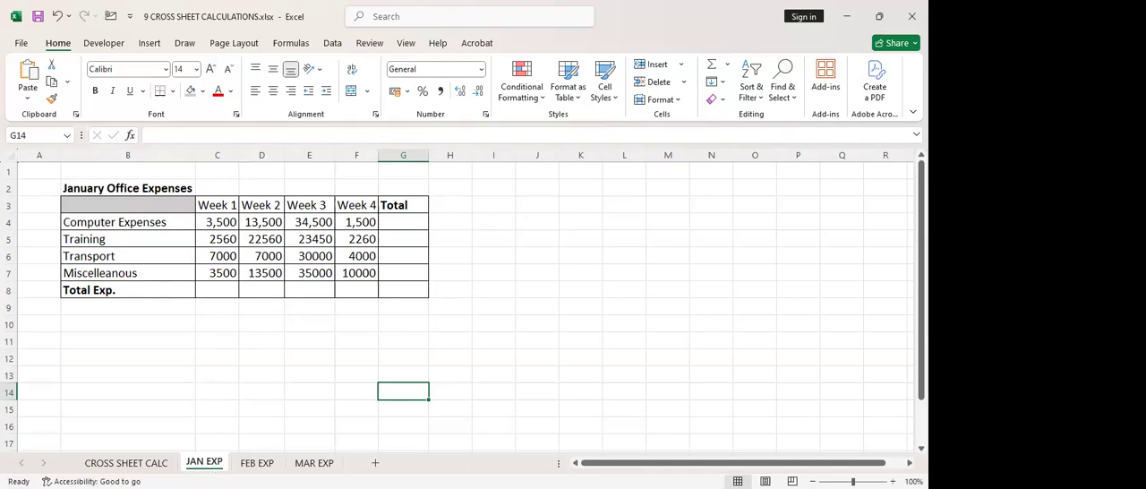
click(141, 466)
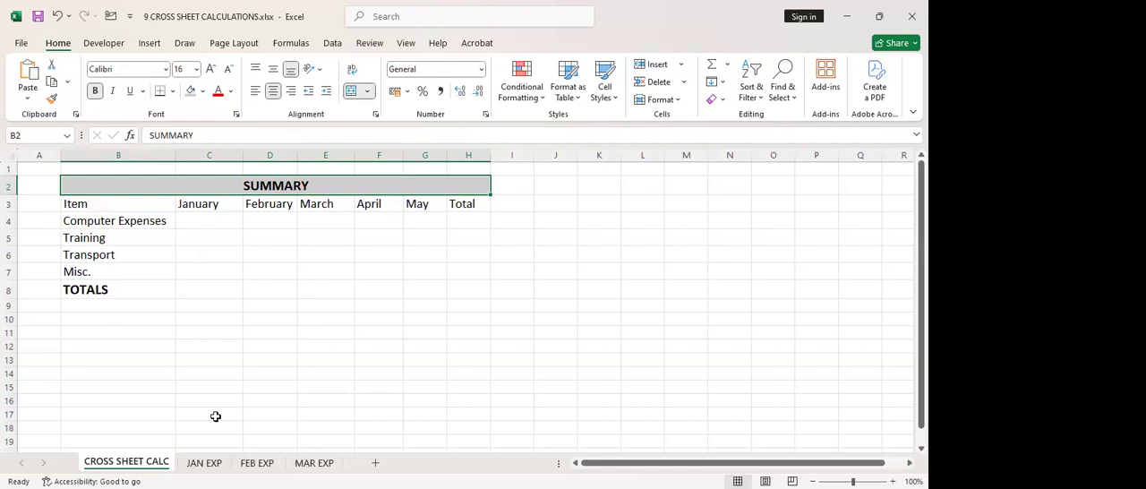
click(206, 464)
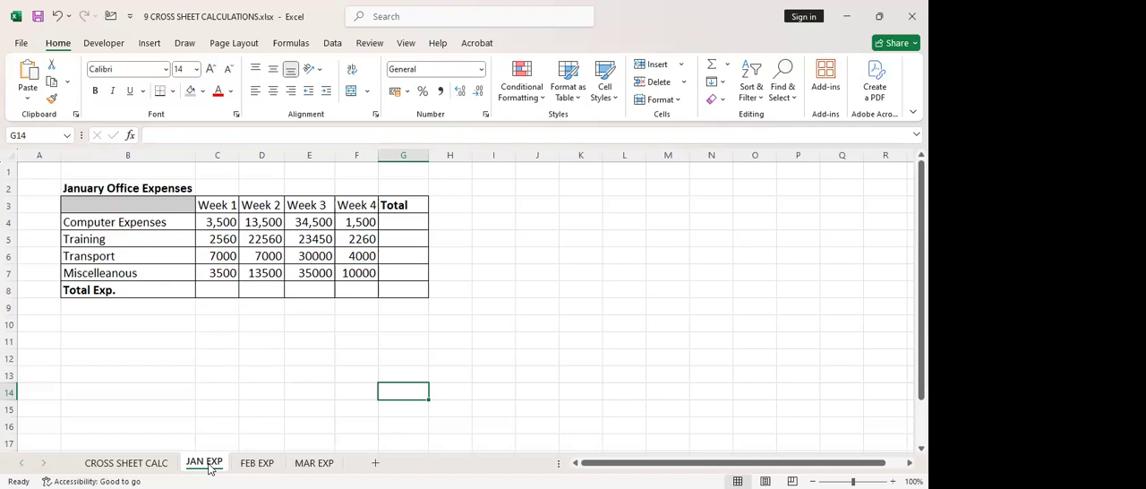
click(257, 463)
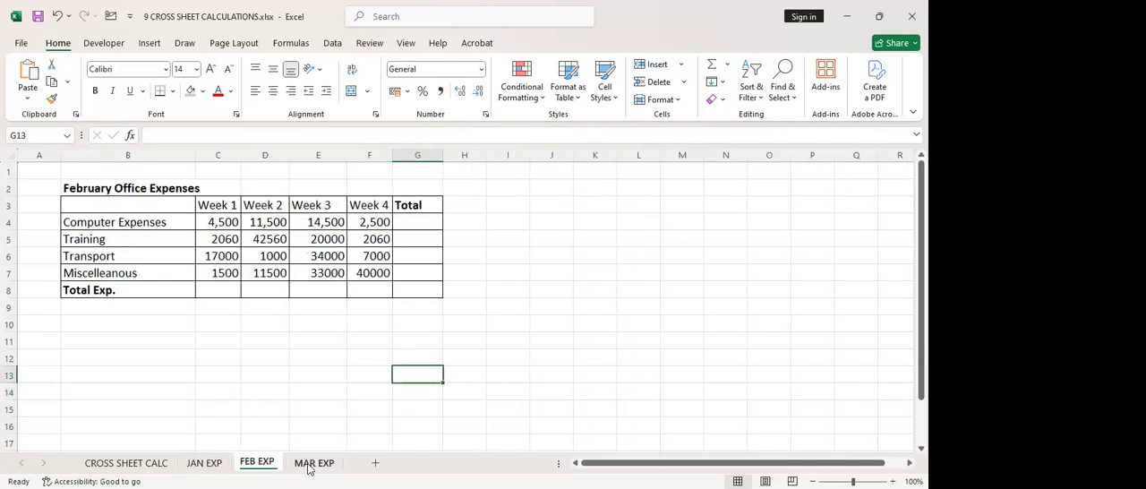
click(308, 465)
click(142, 466)
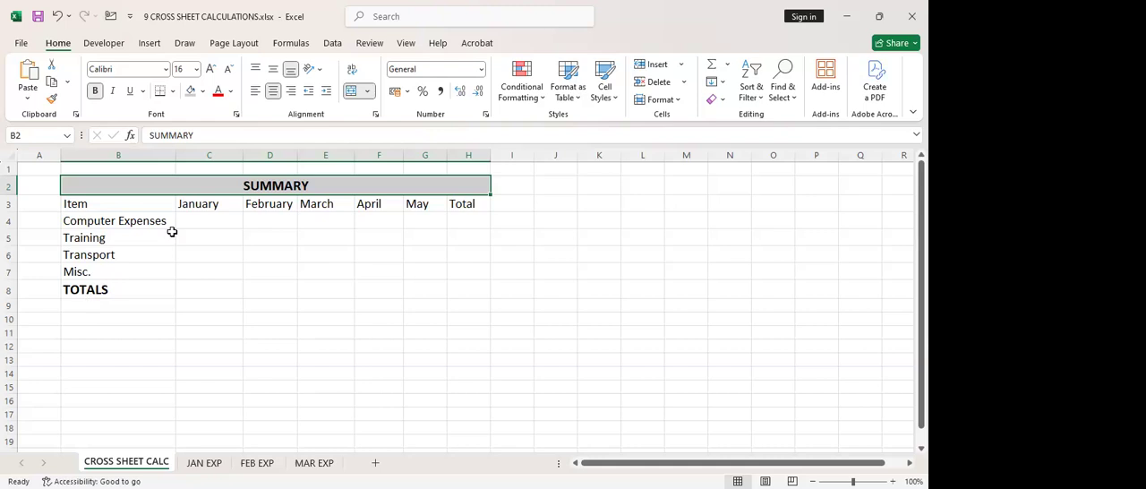
Total the January Computer Expenses in G4 of the JAN EXP sheet with =SUM(C4:F4)
click(208, 221)
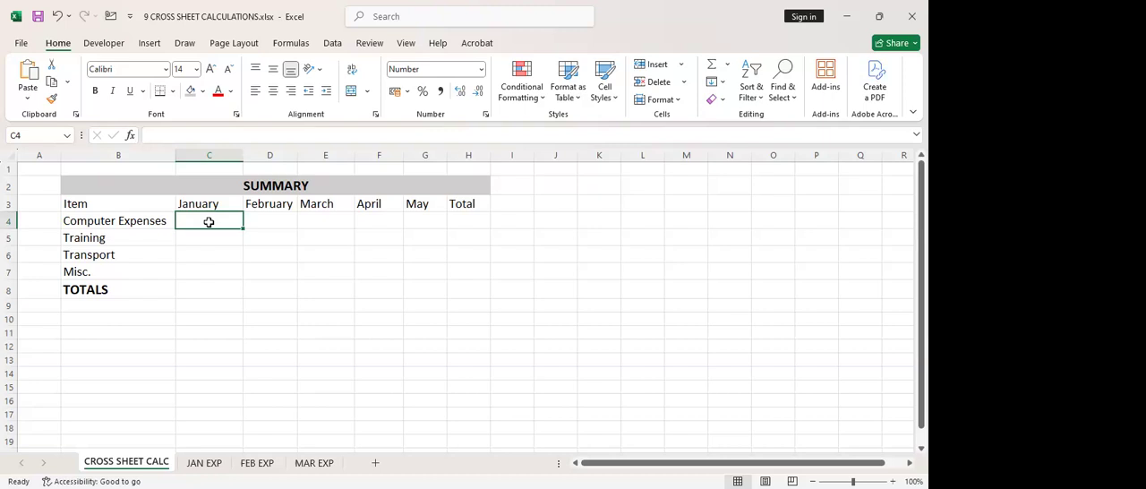
click(202, 462)
click(399, 222)
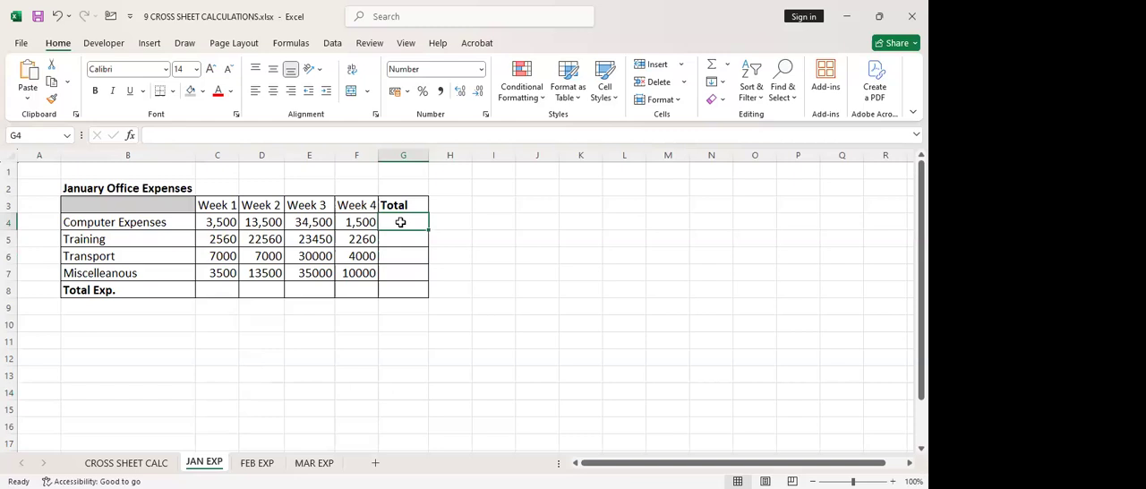
click(714, 65)
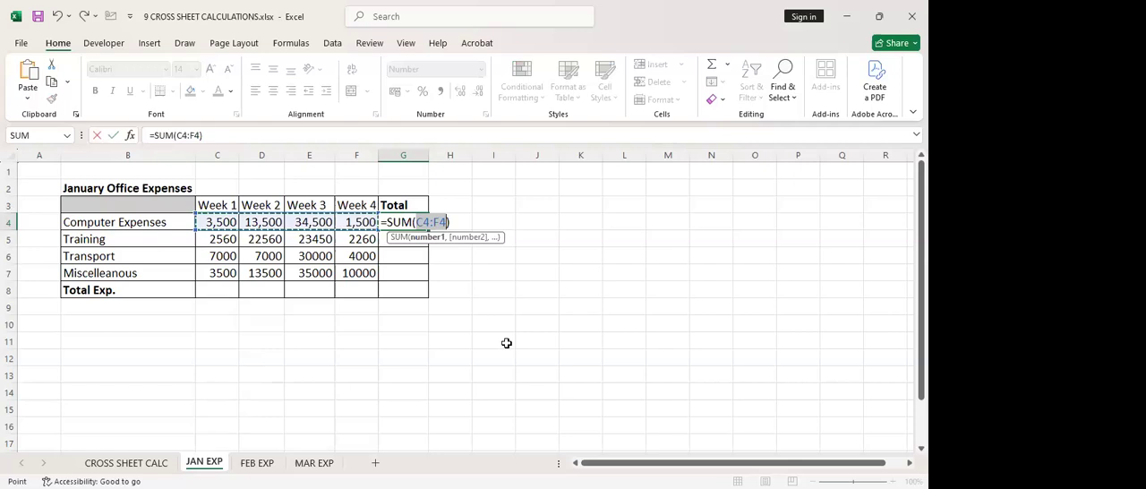
key(Return)
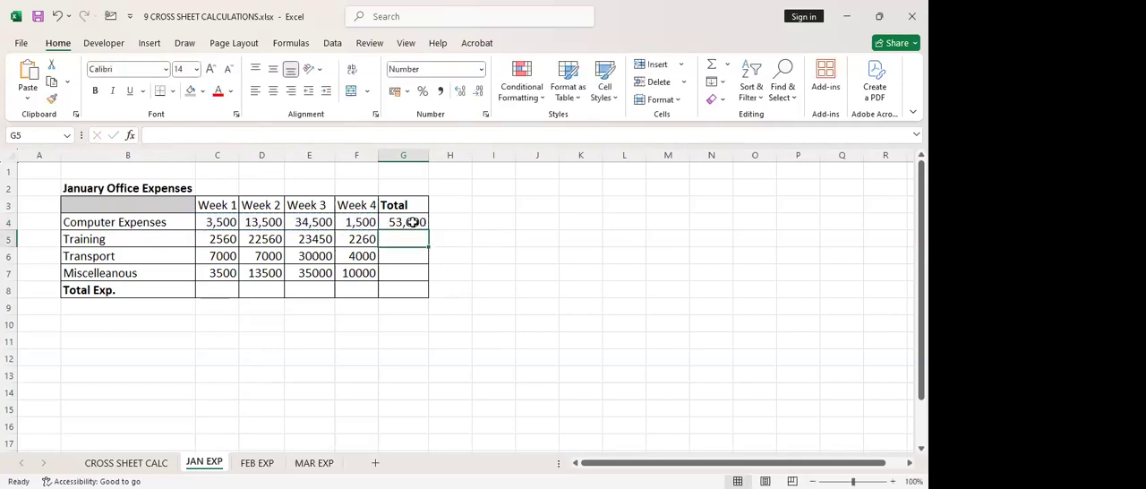
click(412, 223)
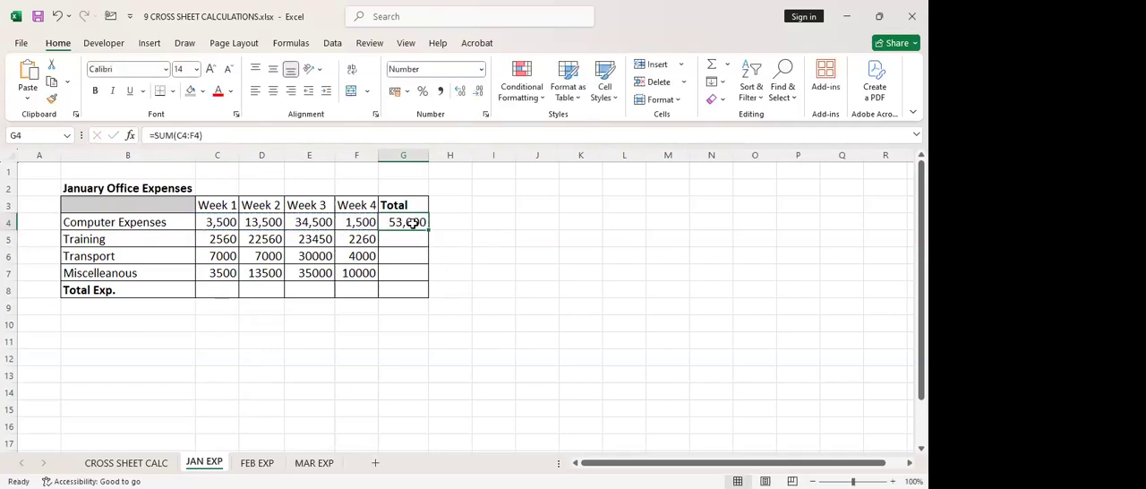
Enter a cross-sheet SUM of 'JAN EXP'!C4:F4 in the summary's January Computer Expenses cell, C4
click(148, 462)
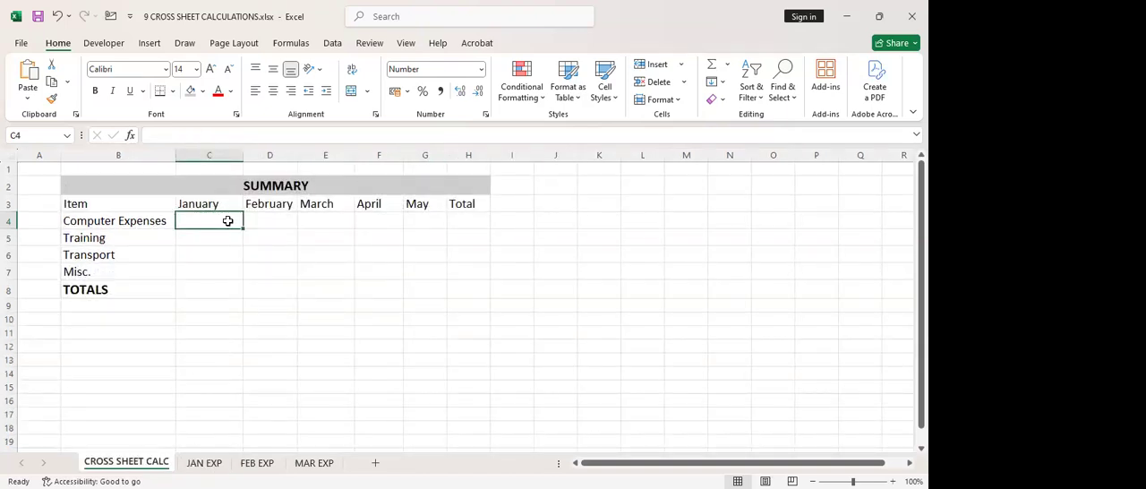
text(=)
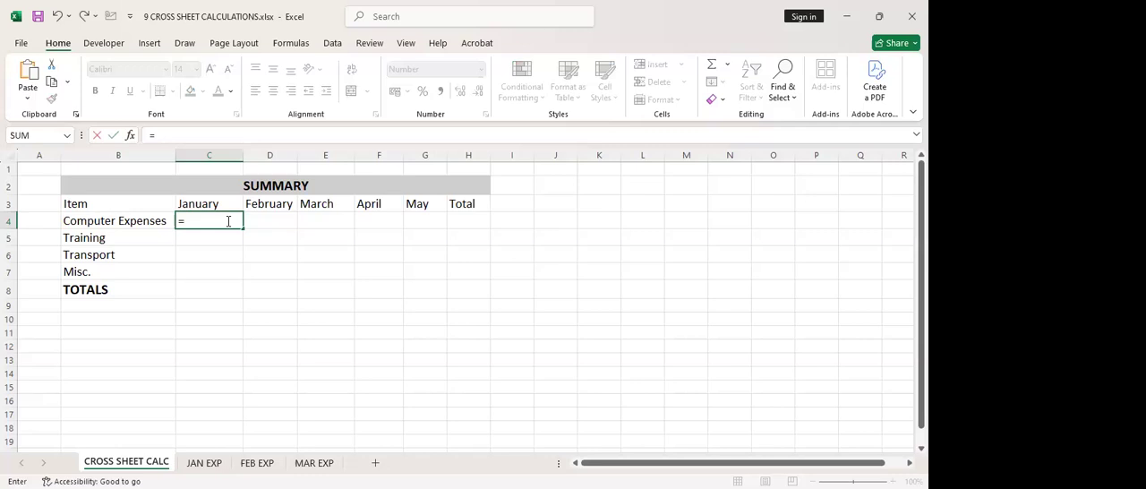
text(SUM()
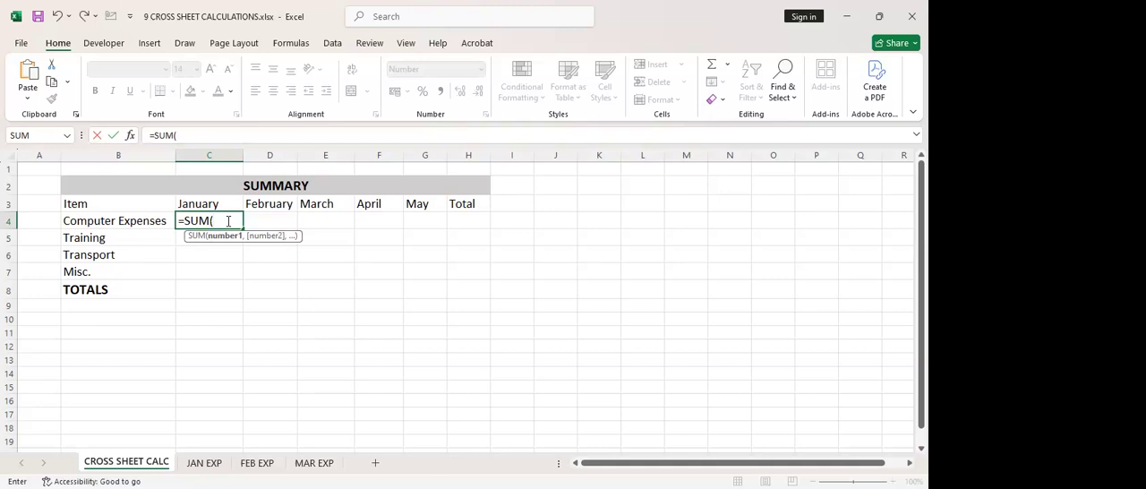
click(204, 464)
click(216, 222)
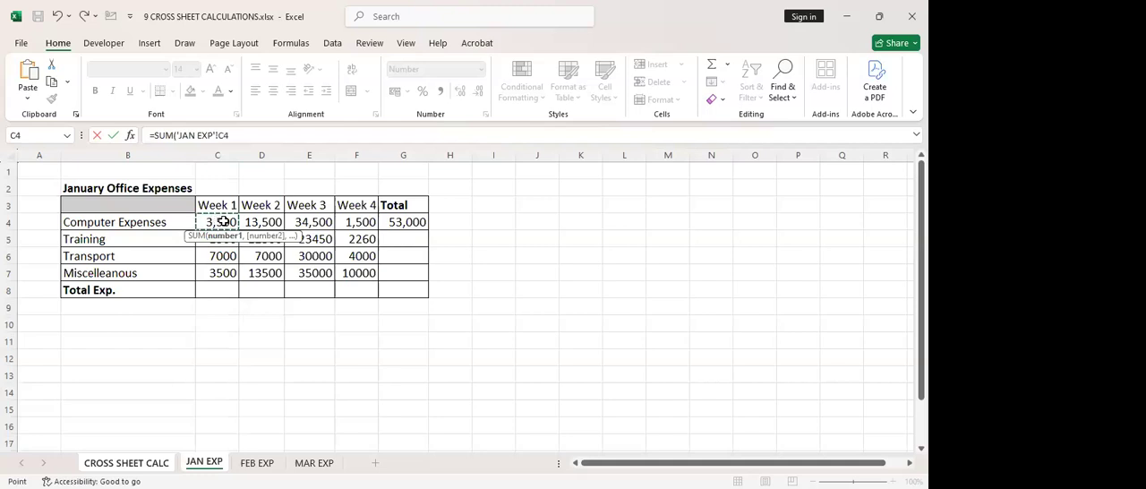
drag(216, 221, 351, 222)
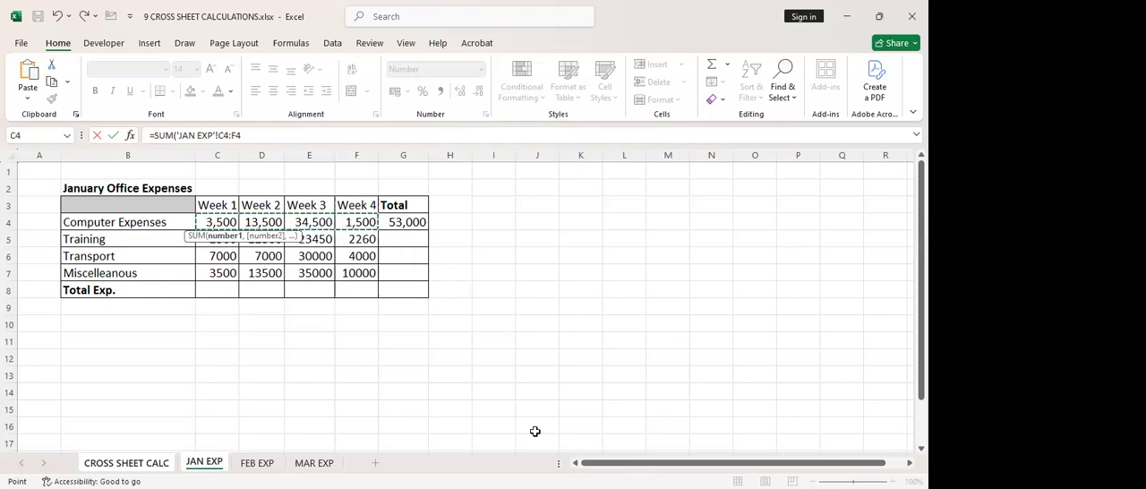
key(Return)
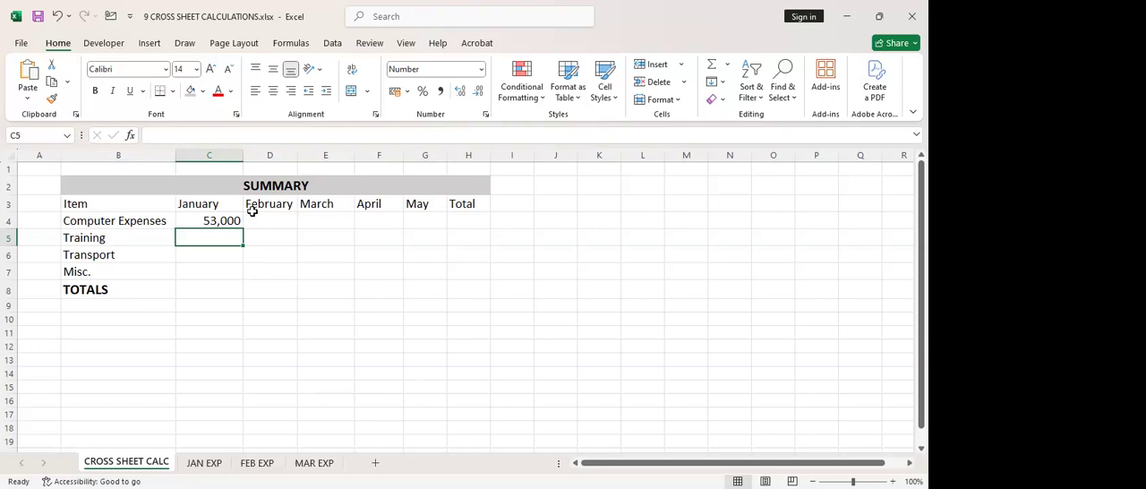
Clear the January Computer Expenses formulas from C4 on CROSS SHEET CALC and G4 on JAN EXP
click(275, 225)
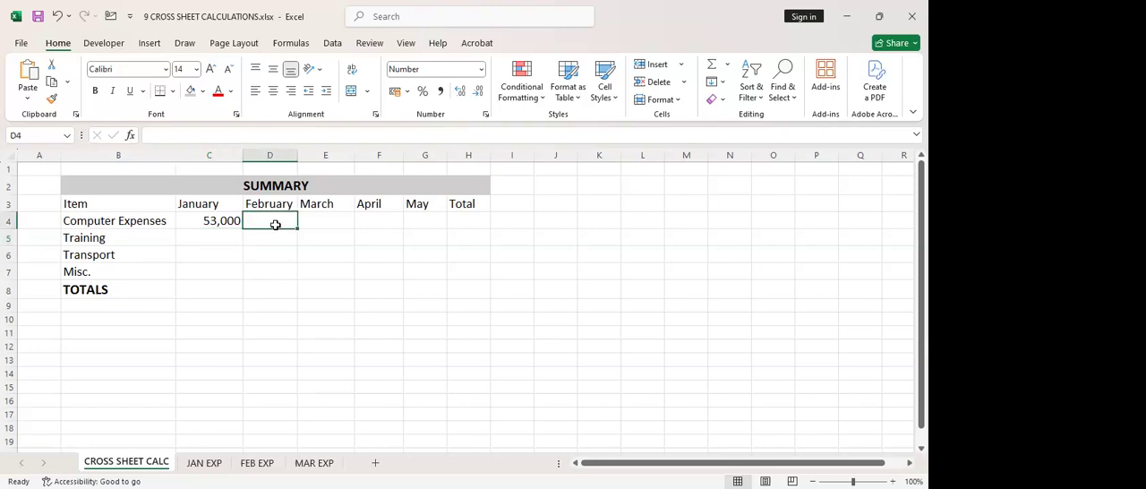
click(206, 220)
key(Delete)
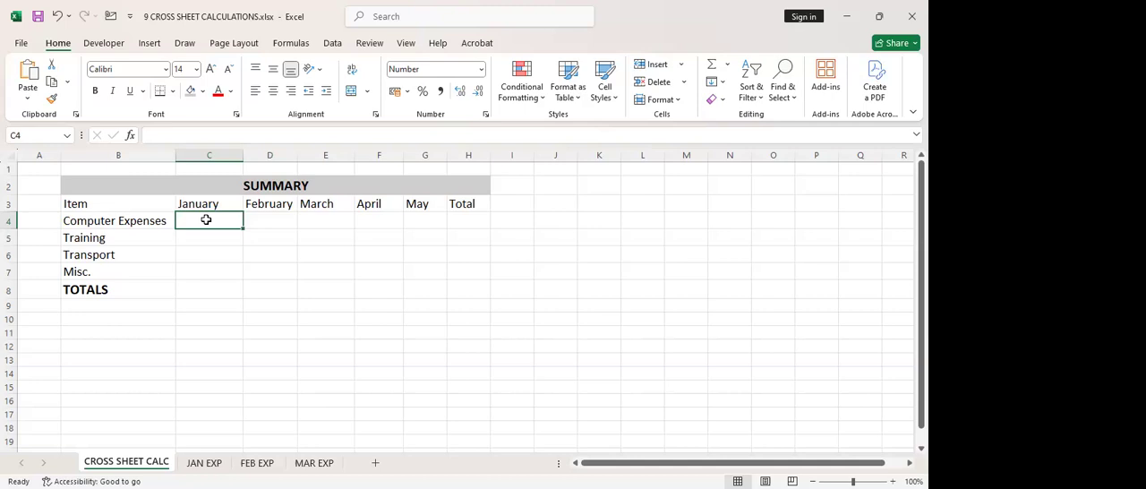
click(212, 464)
key(Down)
key(Down)
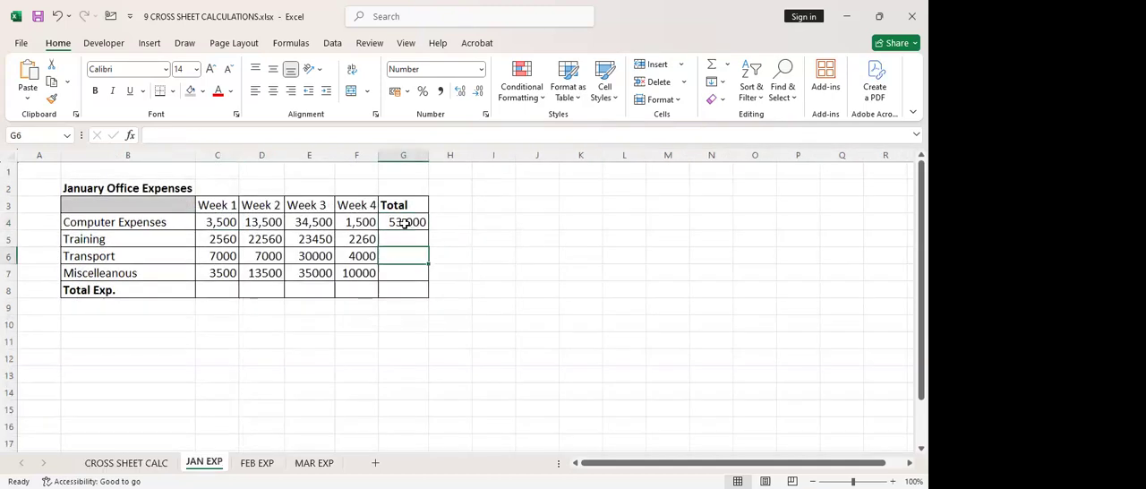
click(405, 220)
key(Delete)
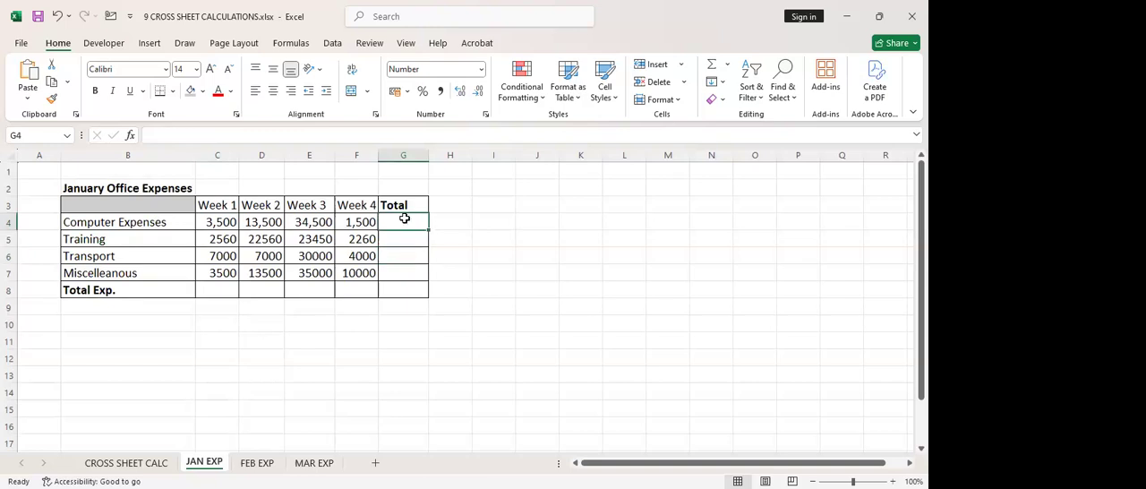
Sum the four weekly Computer Expenses in G4 of JAN EXP with =SUM(C4:F4), and return to the CROSS SHEET CALC sheet
click(121, 220)
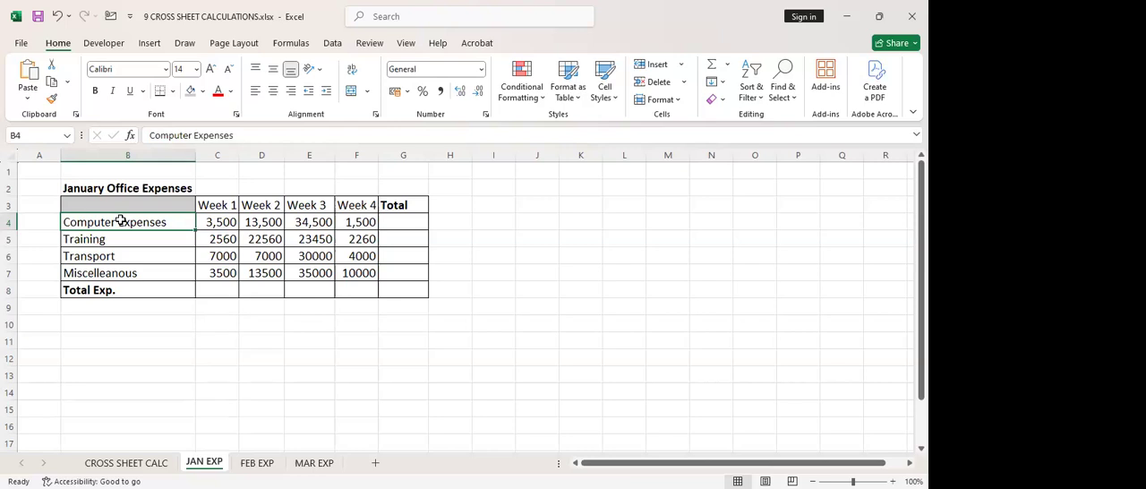
click(217, 223)
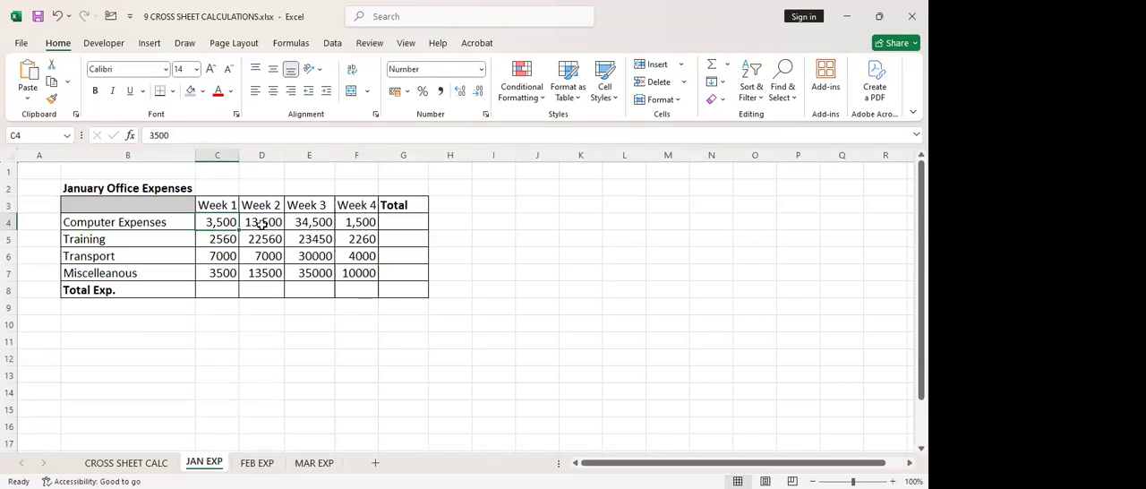
click(262, 223)
click(303, 223)
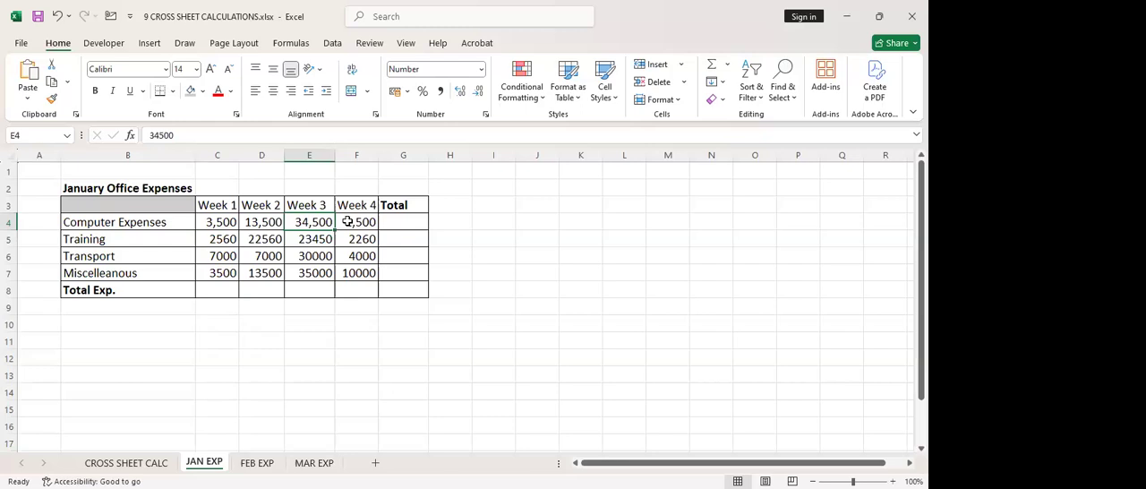
click(347, 222)
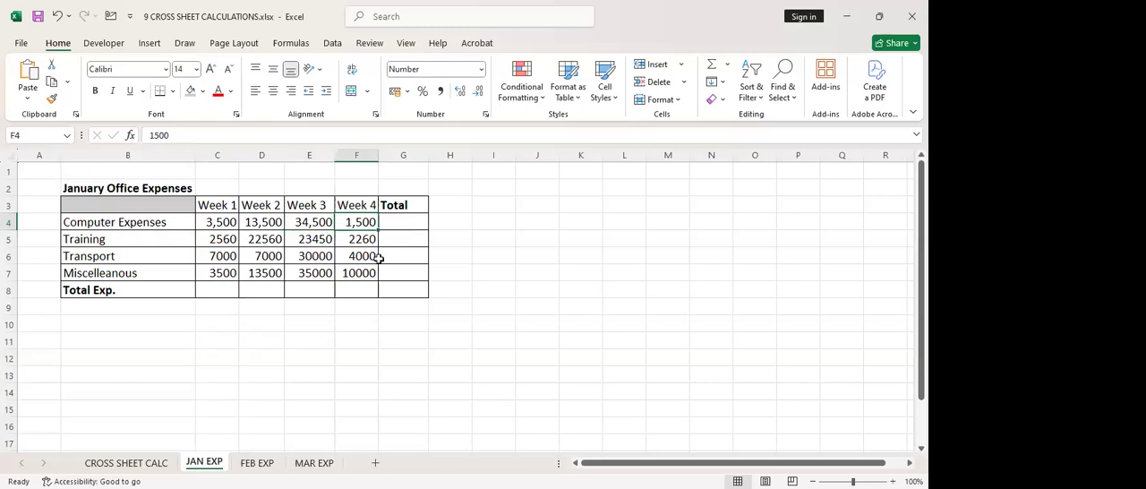
click(396, 224)
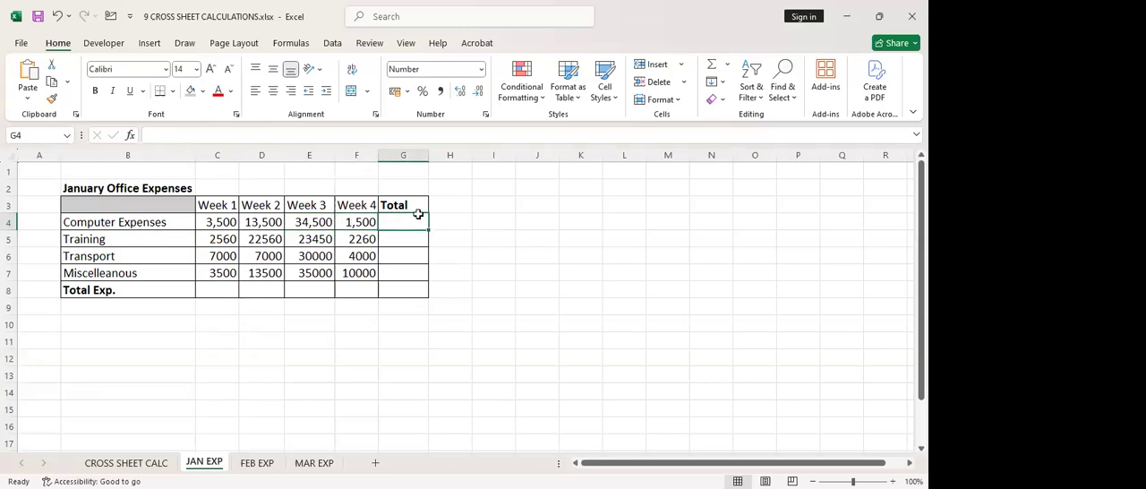
click(710, 67)
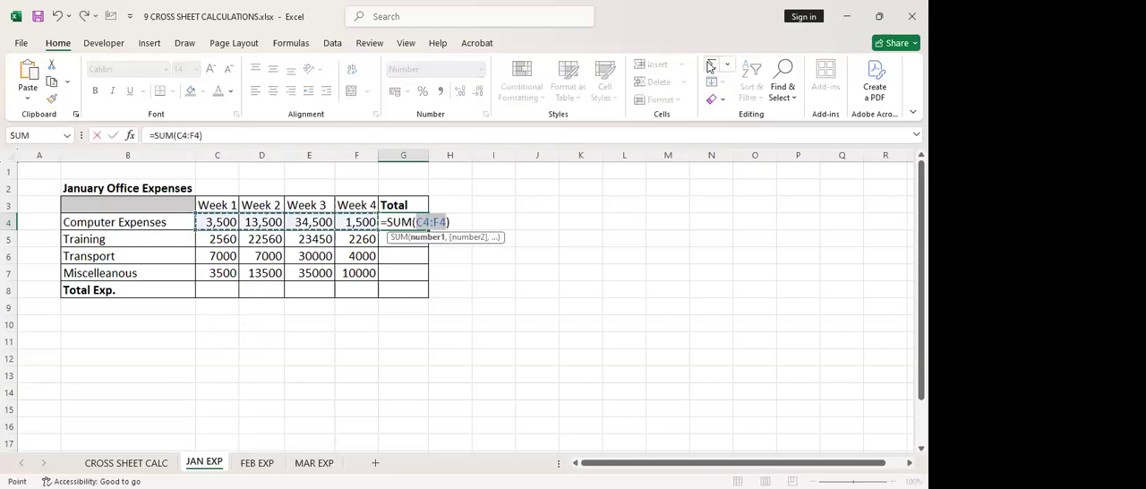
key(Return)
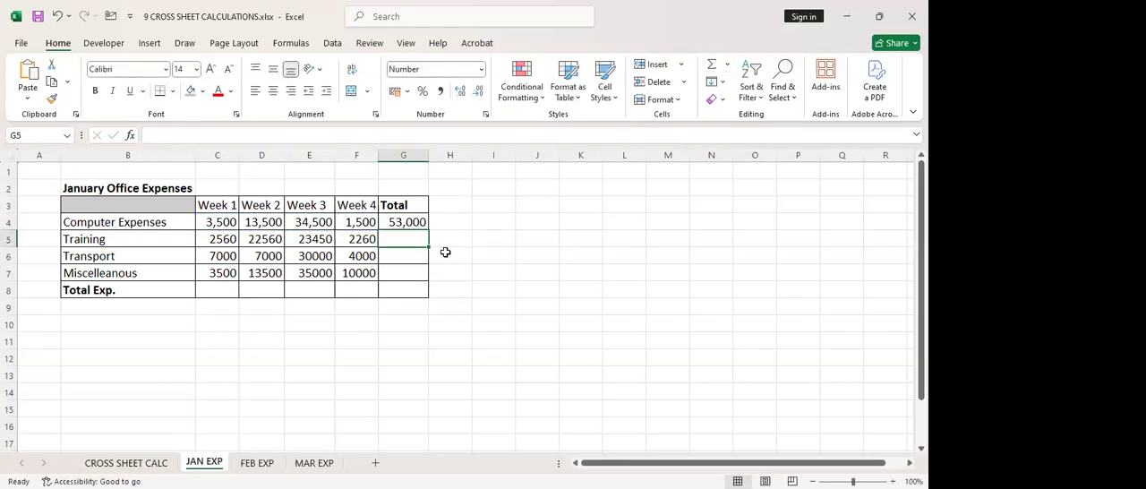
click(416, 226)
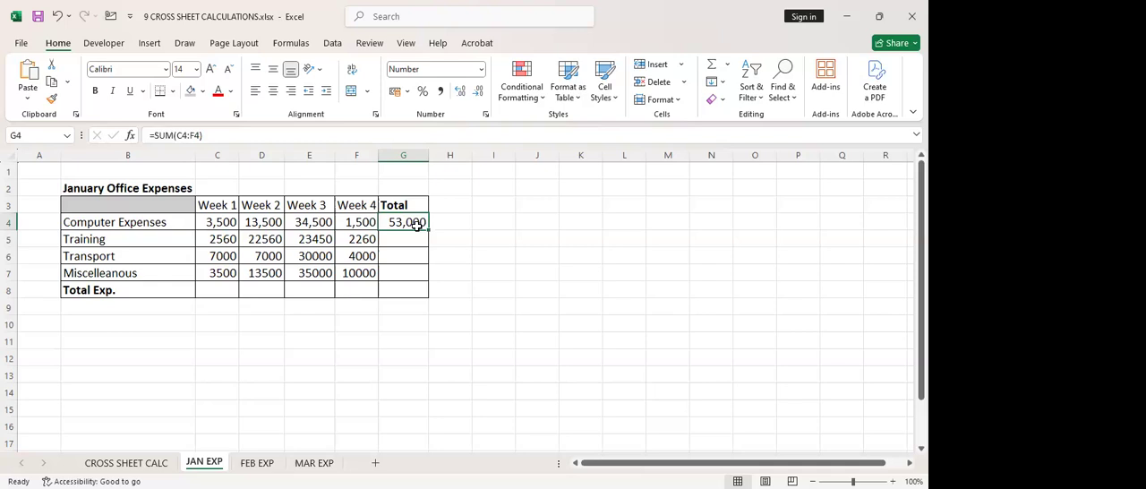
click(144, 464)
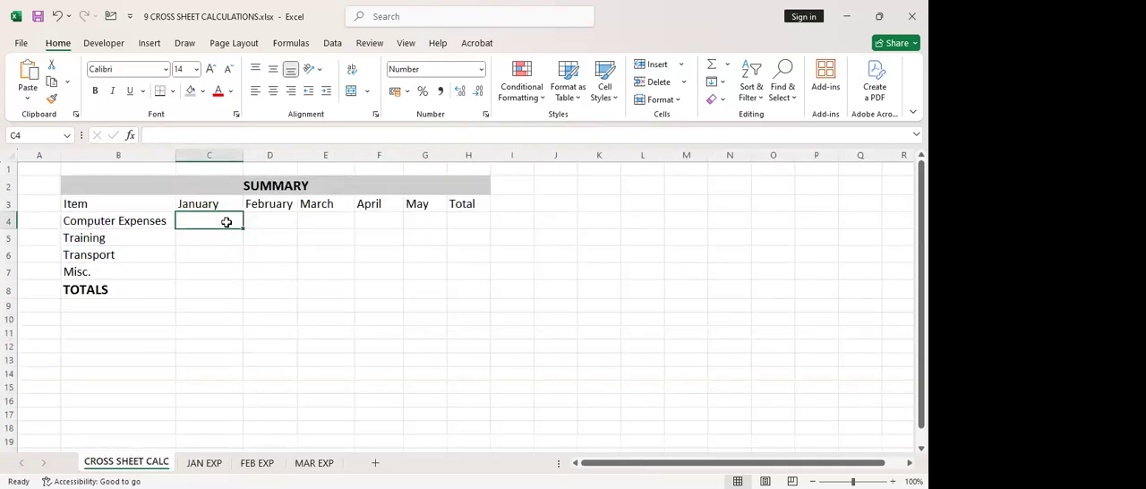
Enter a SUM in the summary's January Computer Expenses cell, C4, that adds 'JAN EXP'!C4:F4
click(248, 271)
click(199, 216)
text(=)
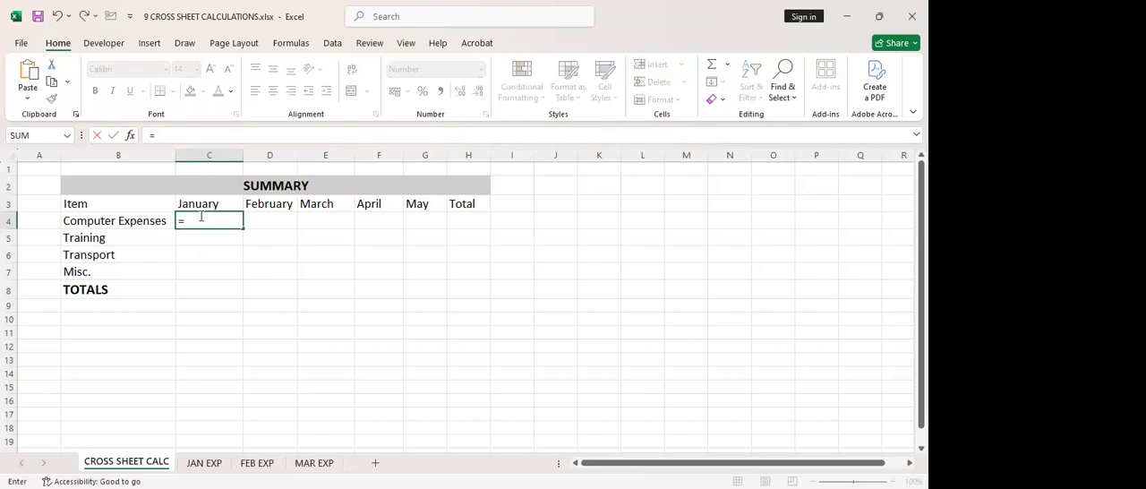
text(SUM()
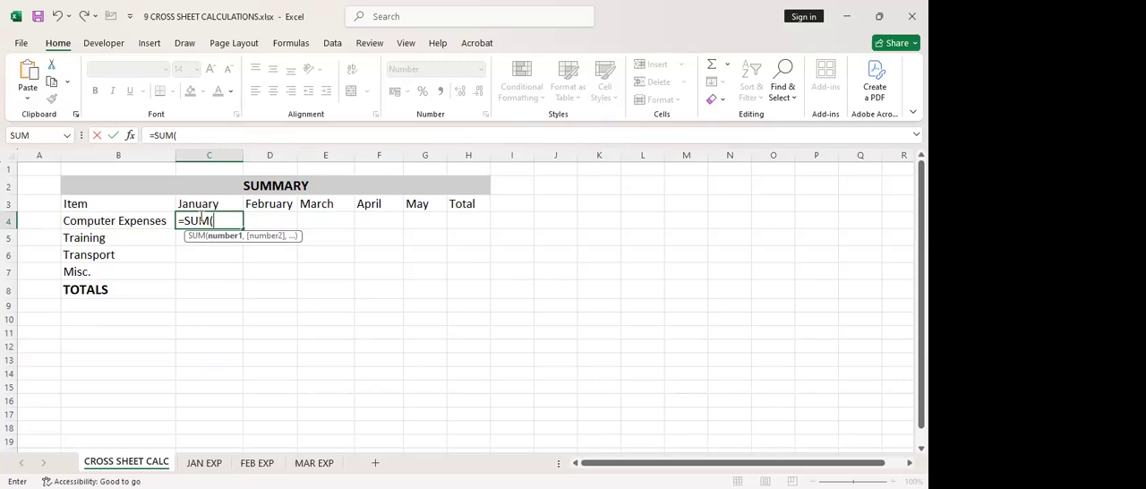
click(205, 462)
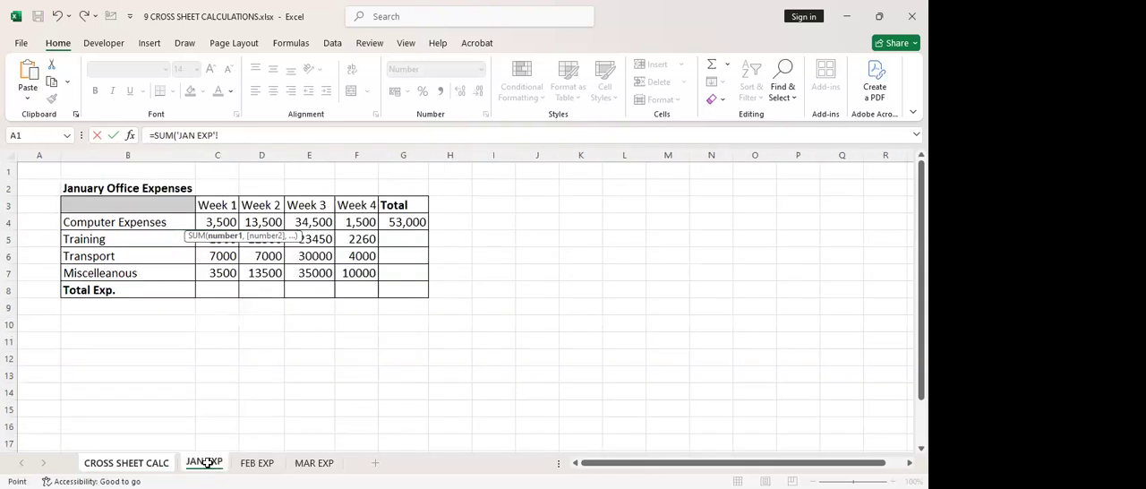
click(205, 221)
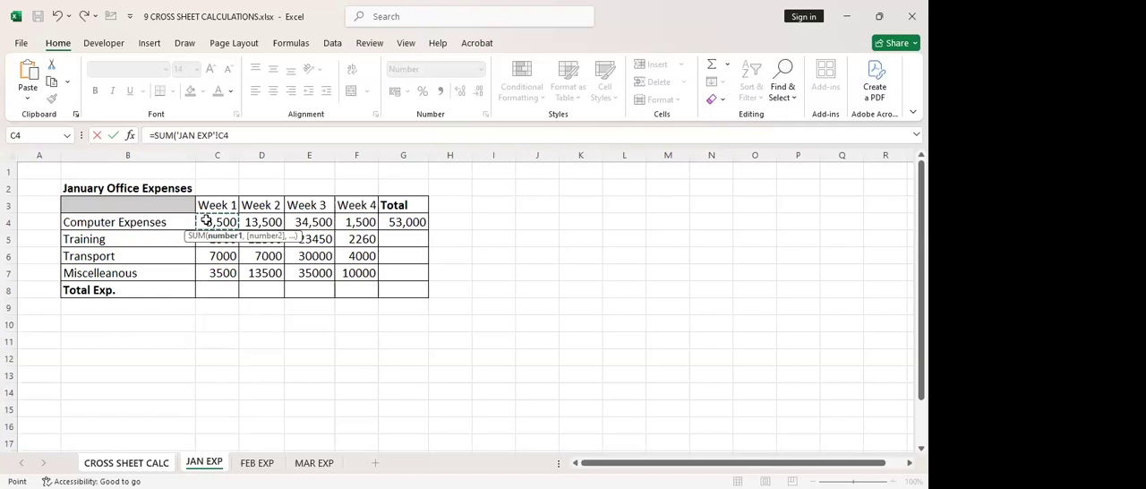
drag(205, 221, 361, 223)
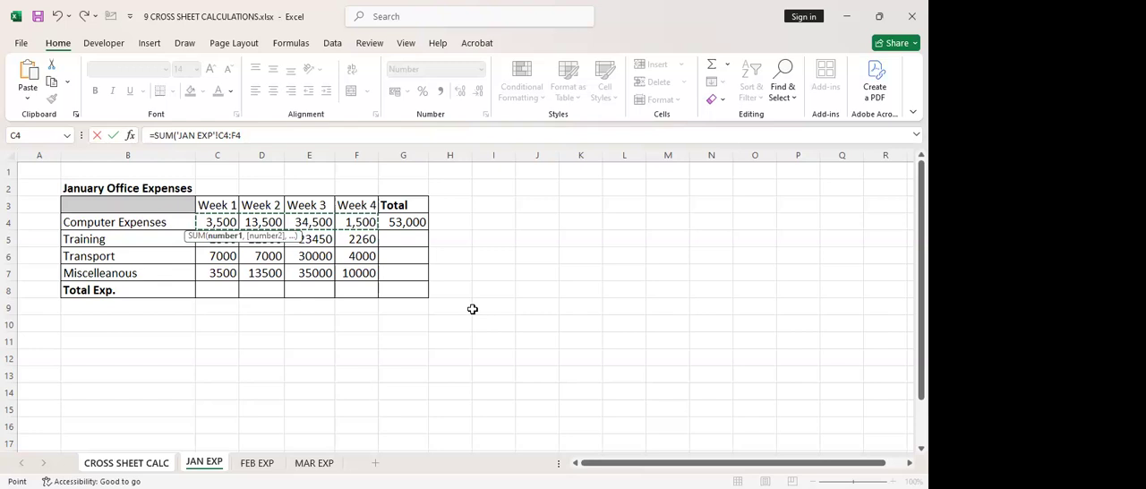
key(Return)
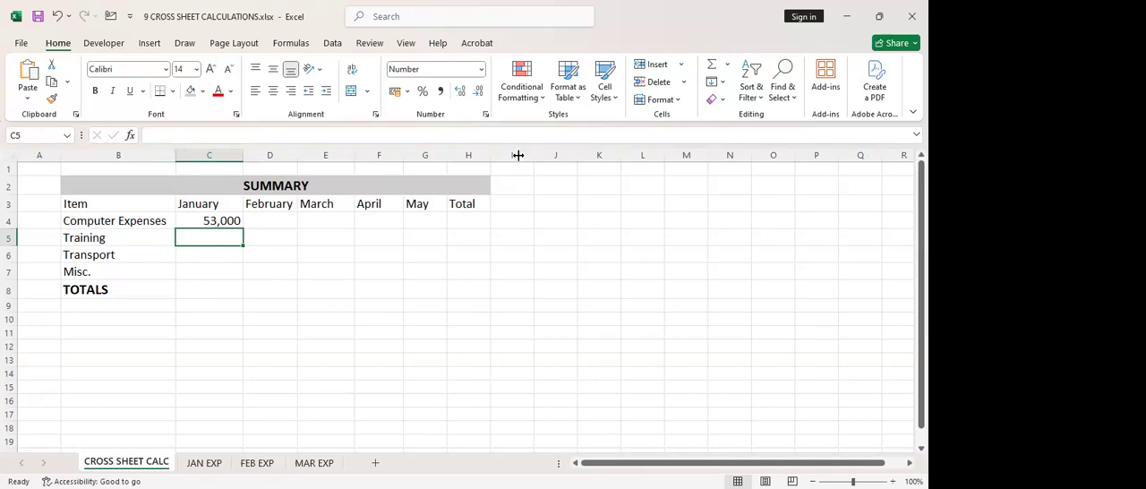
Check the sum of the four weekly February Computer Expenses, C4:F4, on the FEB EXP sheet without entering a formula
click(283, 219)
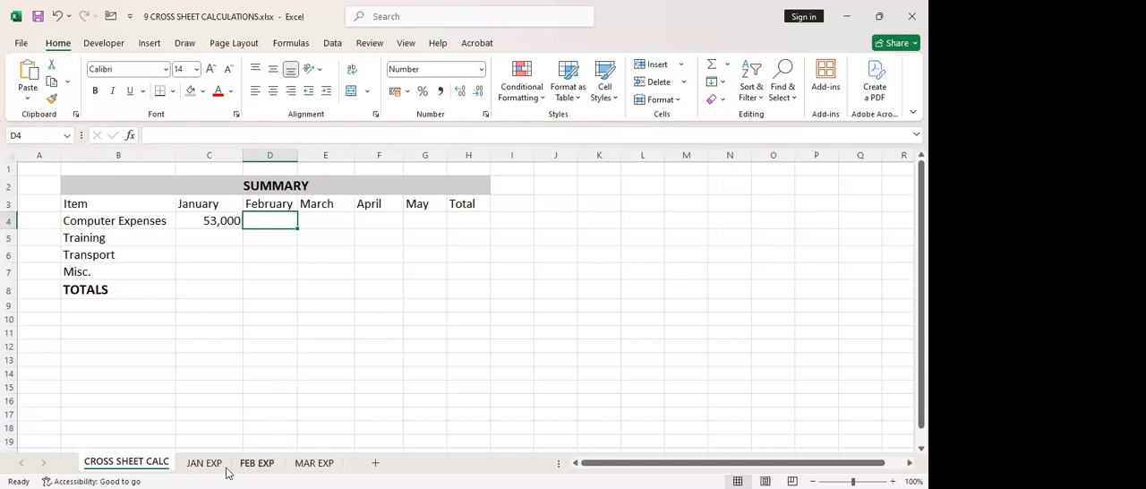
click(255, 463)
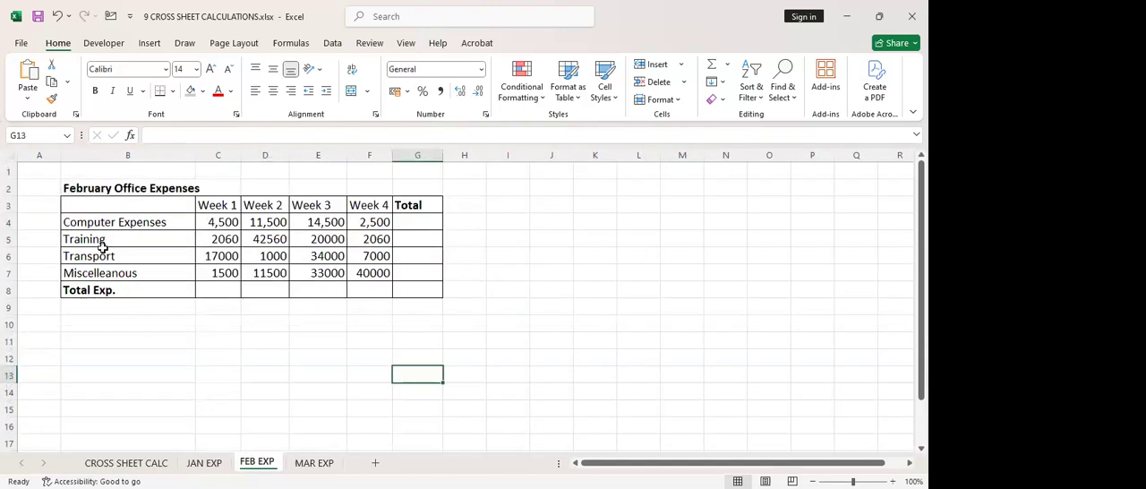
drag(209, 221, 386, 224)
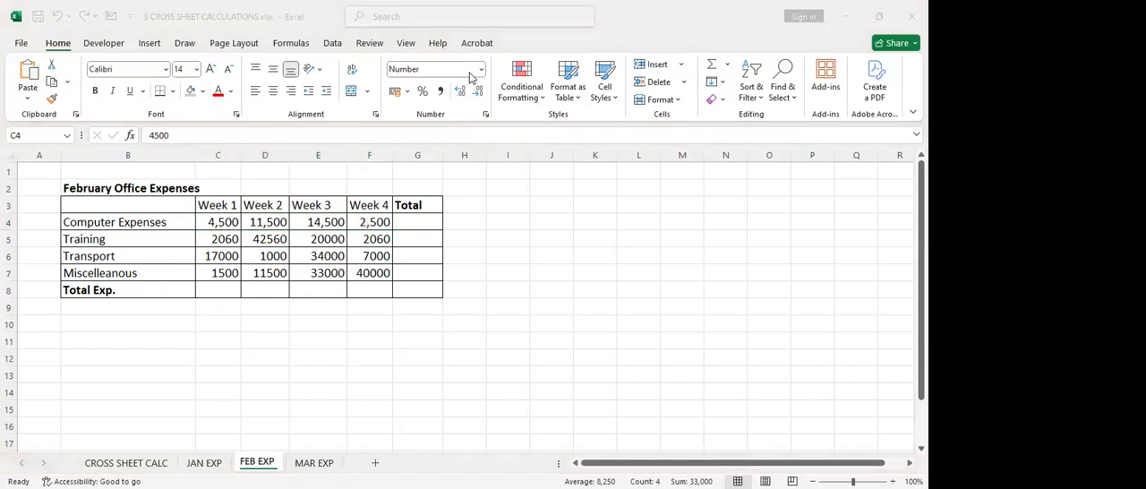
mouse_move(549, 471)
mouse_down()
mouse_move(774, 477)
mouse_move(719, 483)
mouse_up()
mouse_move(536, 460)
mouse_down()
mouse_move(578, 488)
mouse_move(747, 488)
mouse_move(725, 487)
mouse_up()
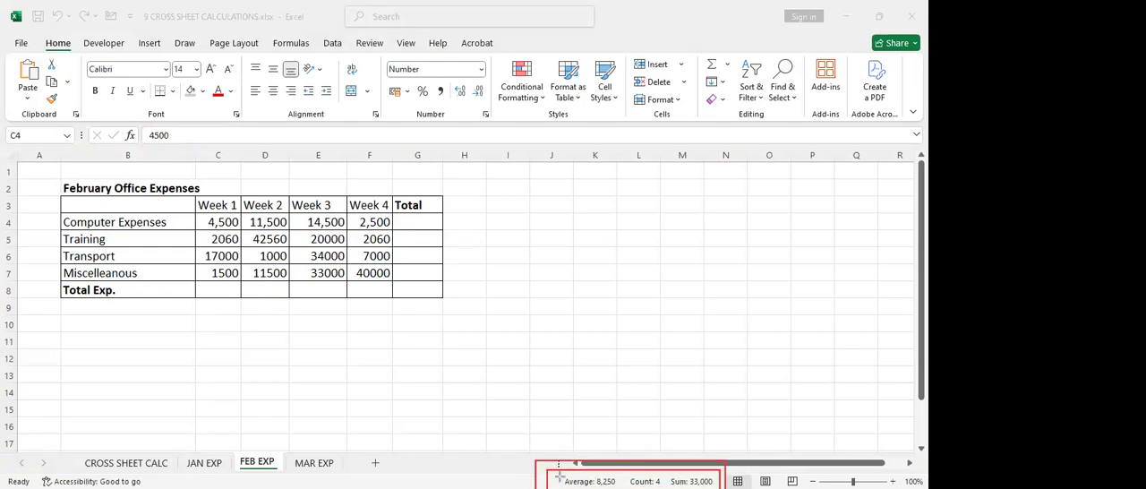
mouse_move(542, 461)
mouse_down()
mouse_move(660, 488)
mouse_move(731, 482)
mouse_move(722, 488)
mouse_up()
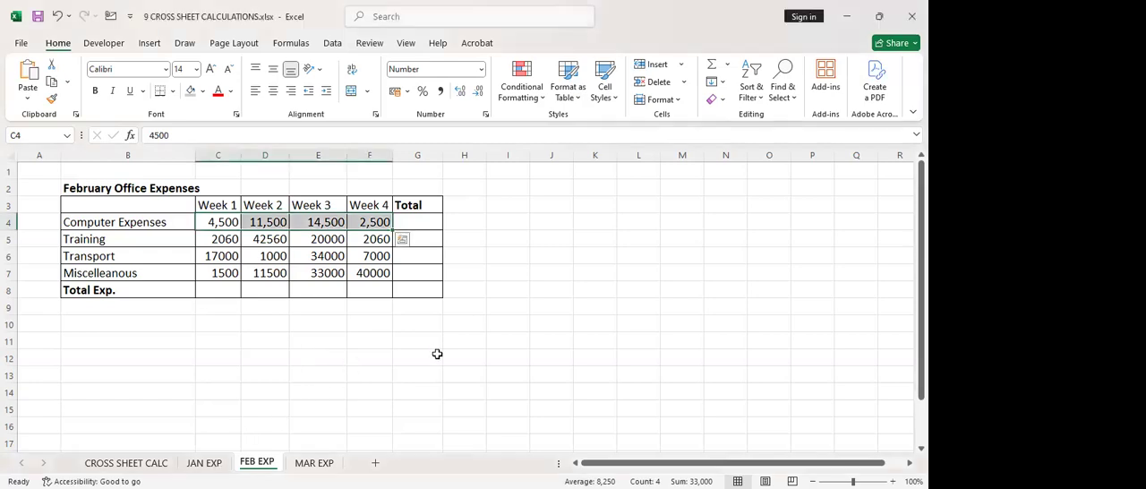
click(436, 354)
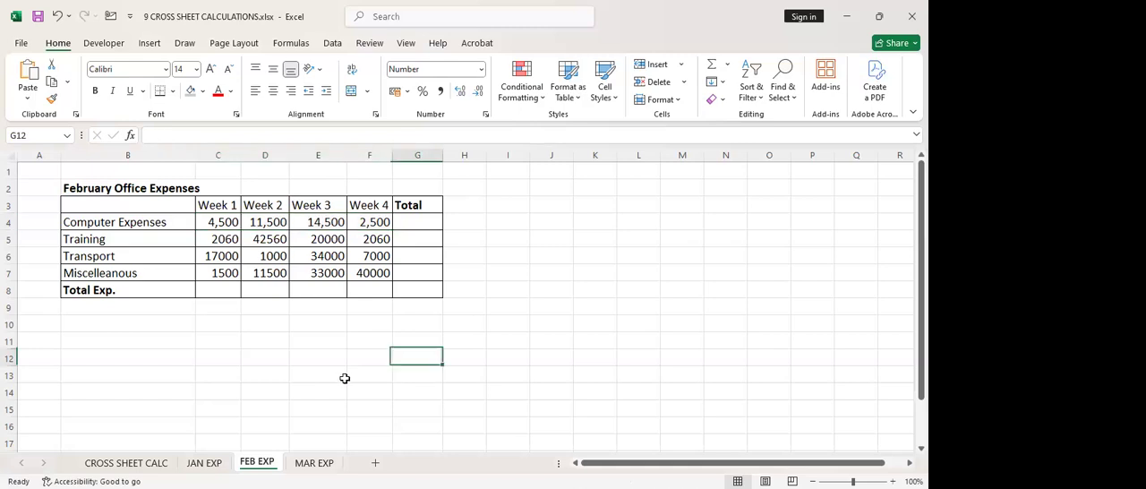
Enter 33000 as February Training in D5 and 48870 as March Transport in E6 on the CROSS SHEET CALC sheet
click(204, 463)
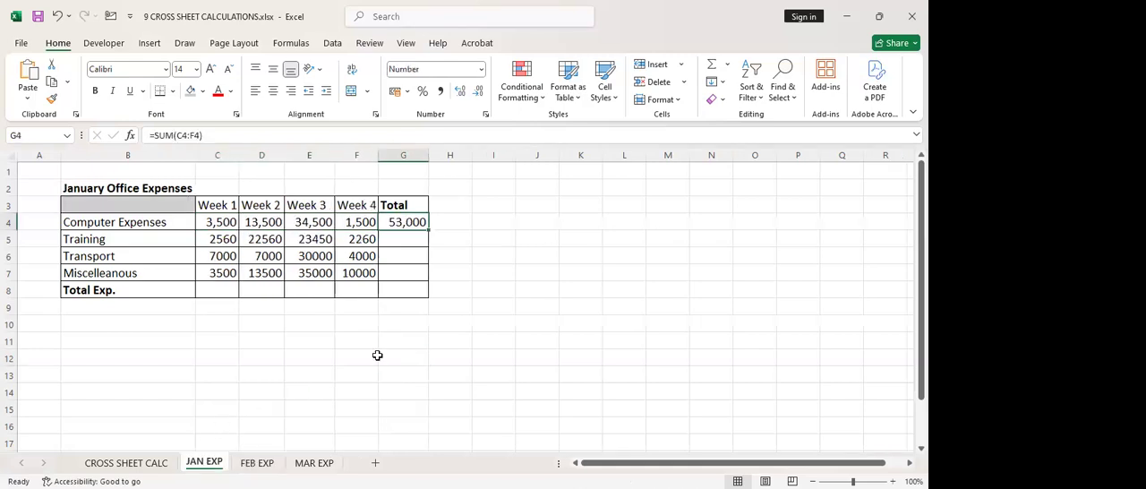
click(161, 465)
click(340, 260)
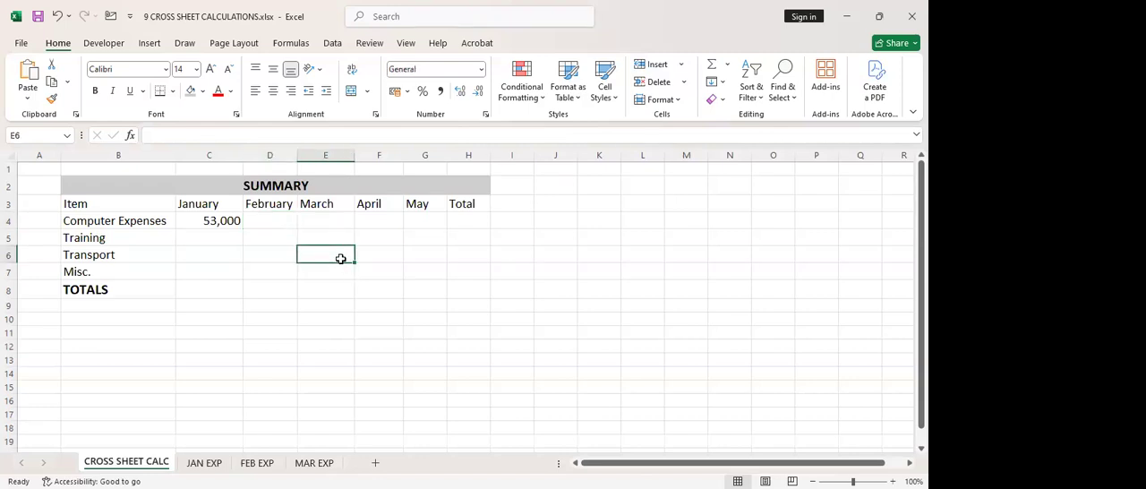
click(269, 237)
text(33000)
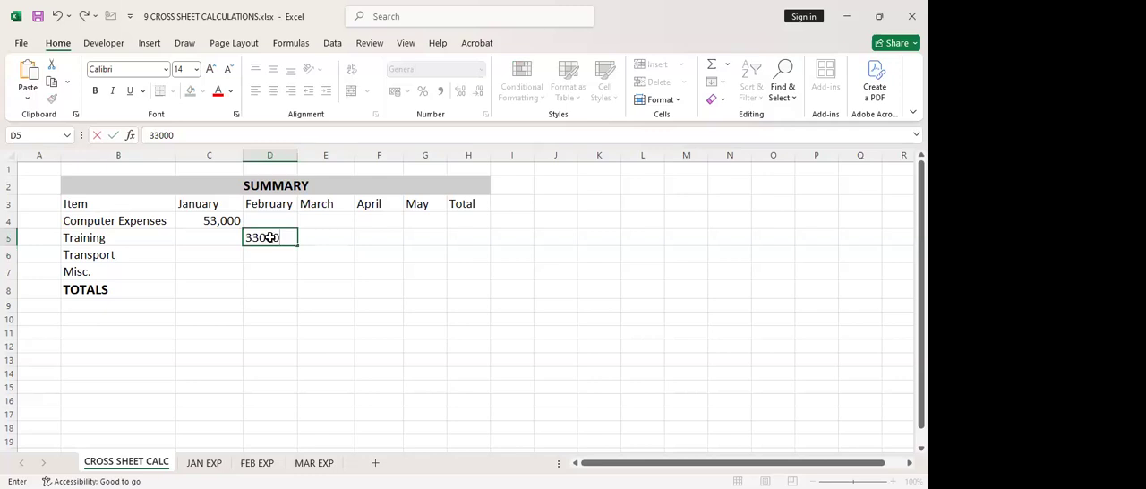
key(Return)
key(Right)
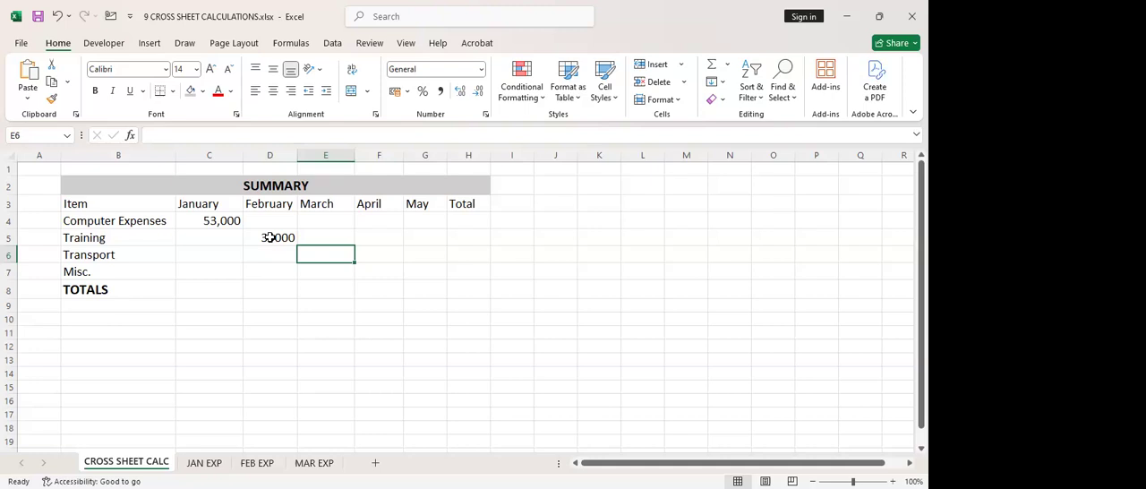
text(4887)
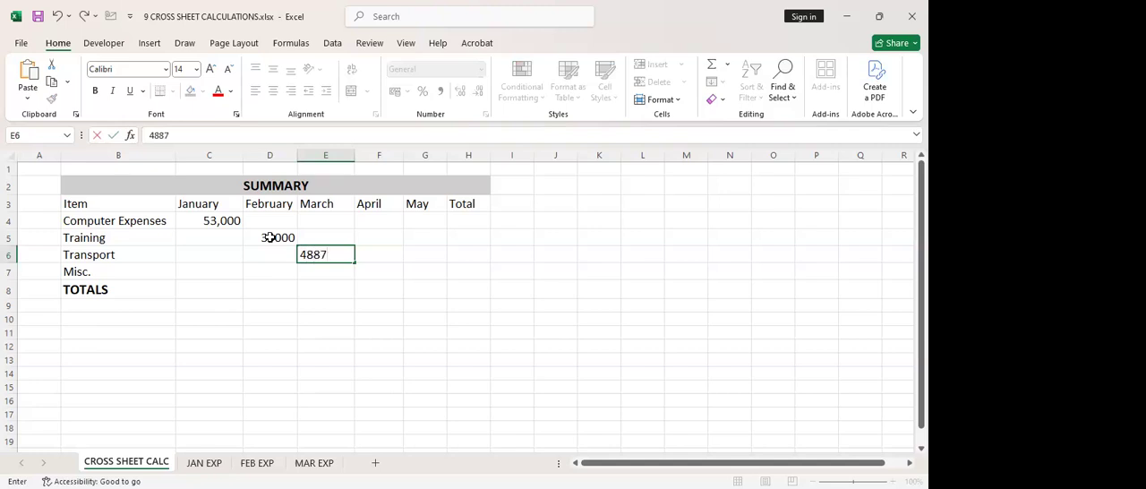
text(0)
click(290, 285)
Apply the comma number style to E6 and D5, and widen columns E and D to fit their values
click(325, 256)
click(440, 90)
click(267, 234)
click(439, 92)
drag(355, 156, 377, 156)
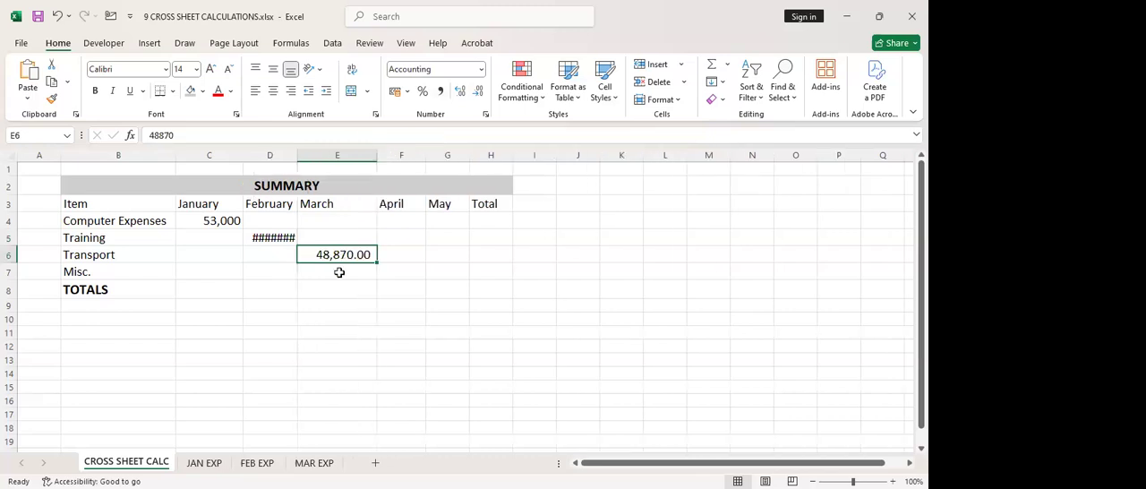
click(267, 237)
click(289, 152)
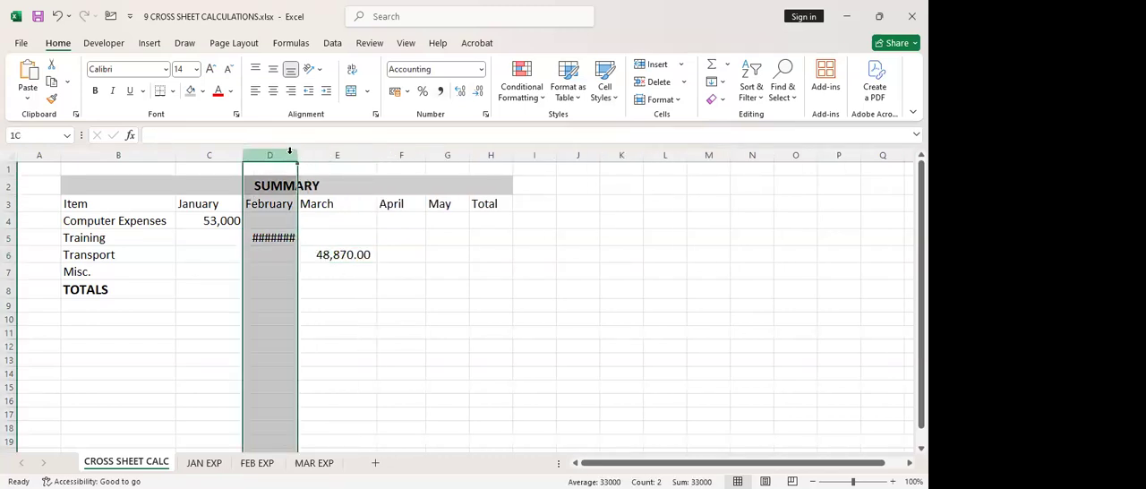
double_click(296, 154)
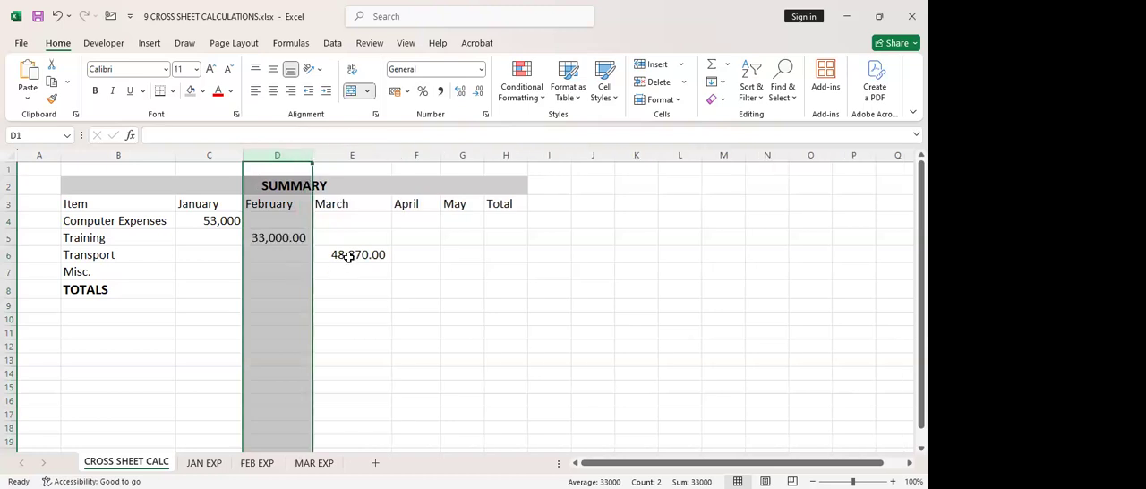
click(349, 256)
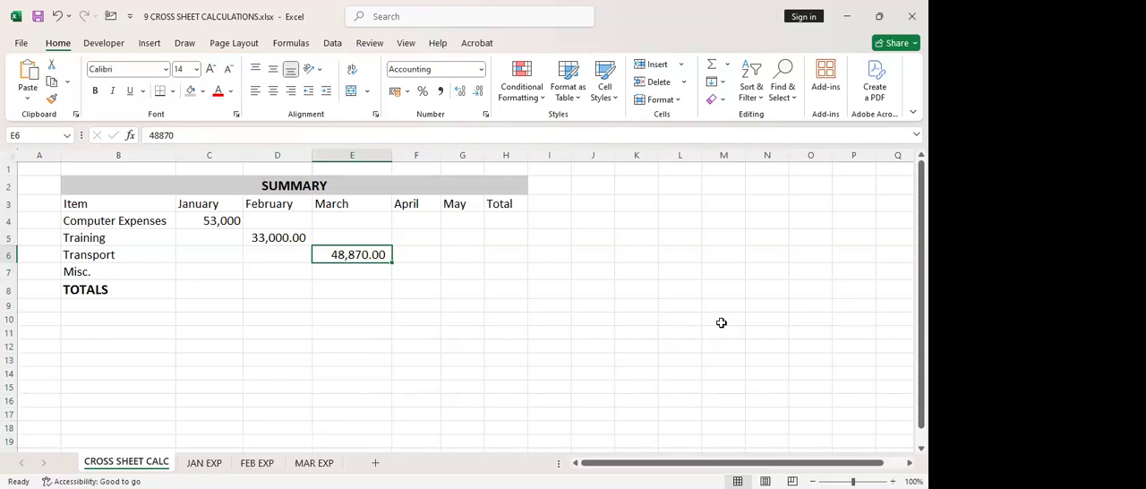
key(alt+Tab)
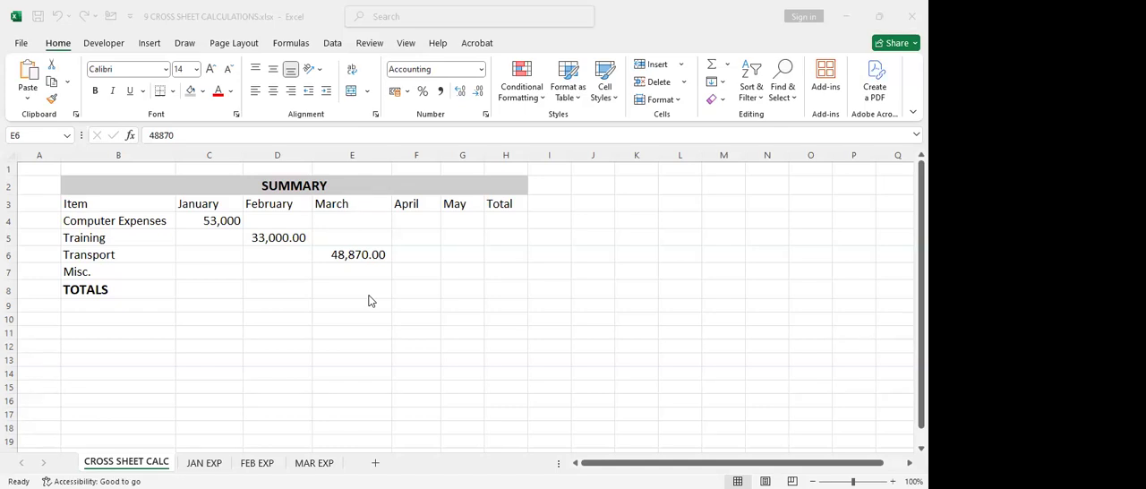
click(273, 234)
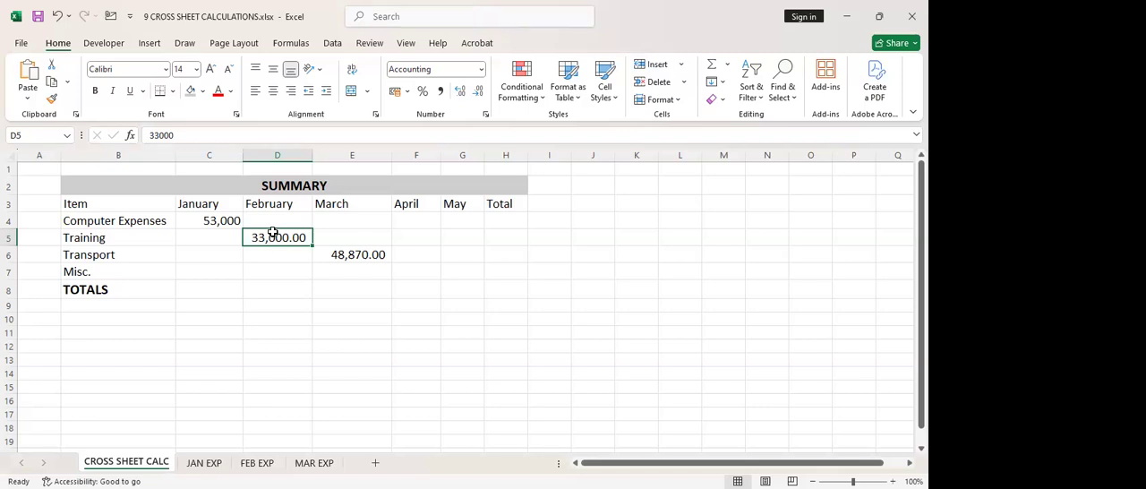
Clear the January Computer Expenses cell, C4, and re-enter it as a SUM of 'JAN EXP'!C4:F4
click(208, 220)
key(BackSpace)
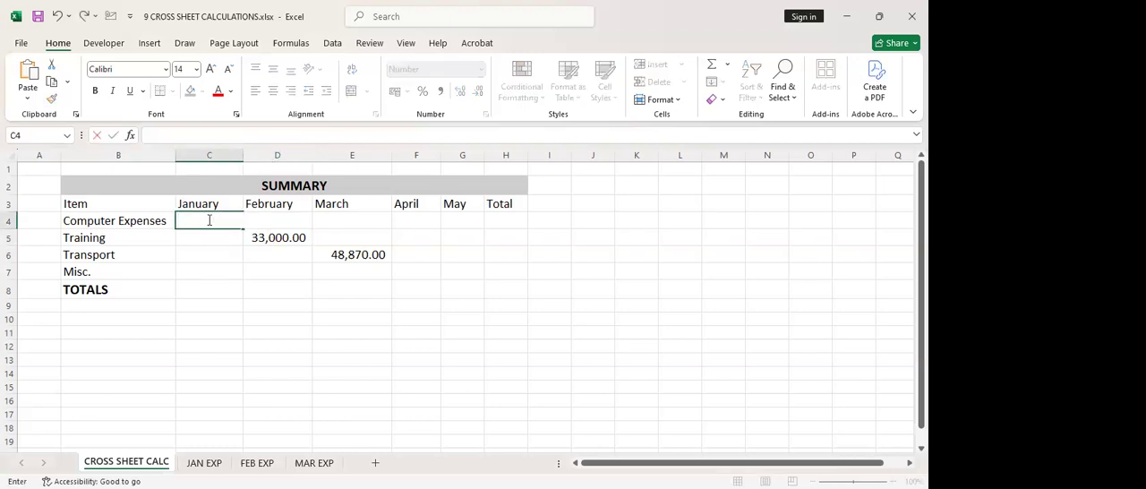
text(=)
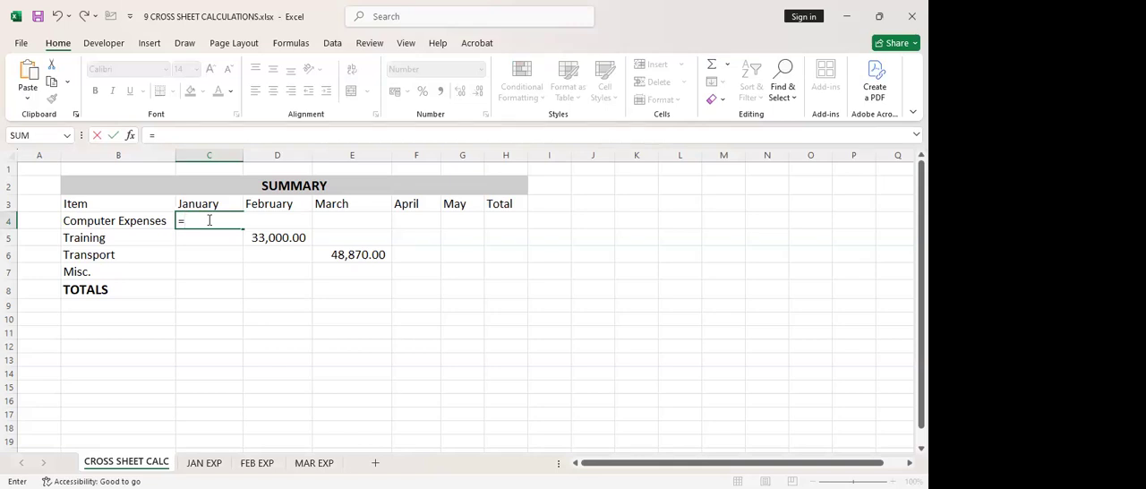
text(SUM)
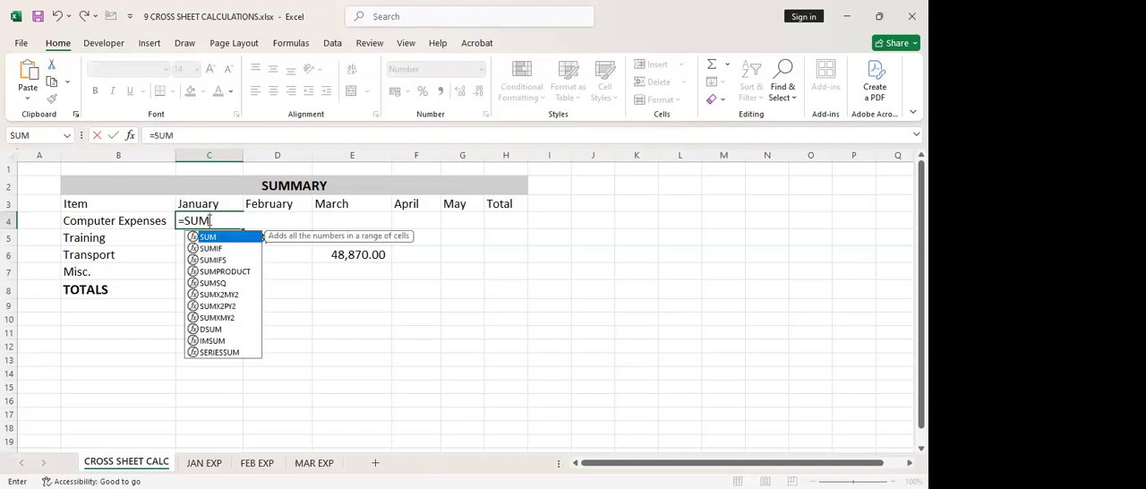
text(()
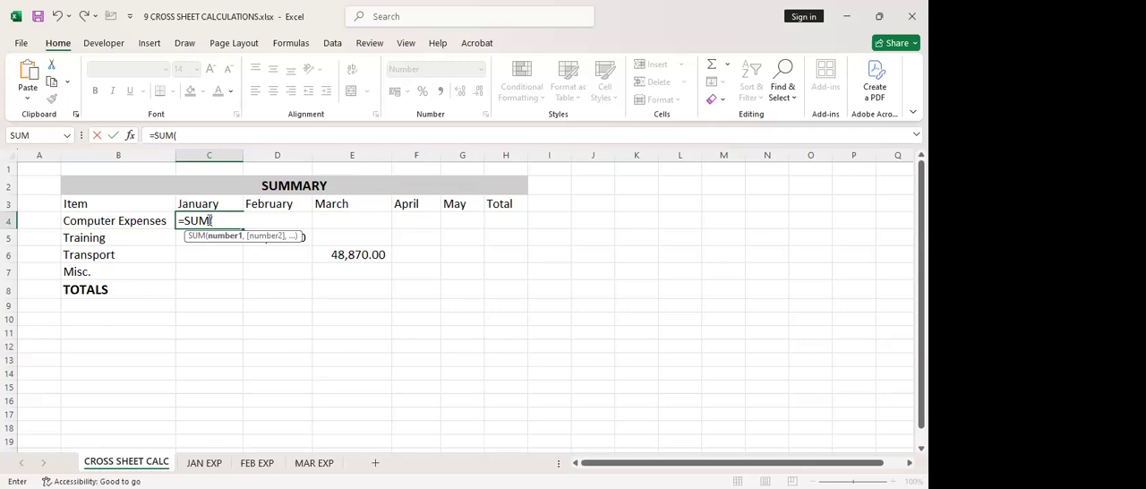
click(203, 464)
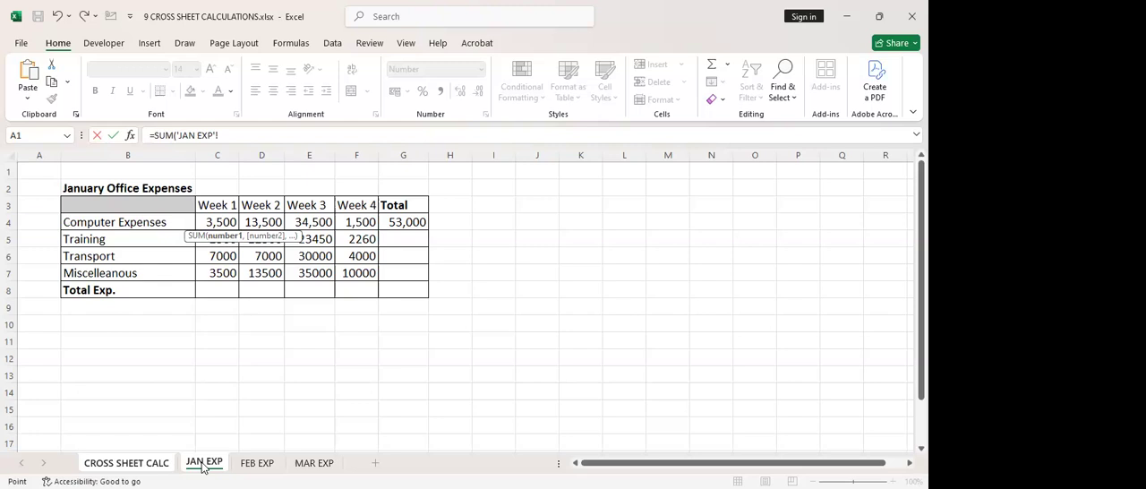
drag(217, 221, 362, 222)
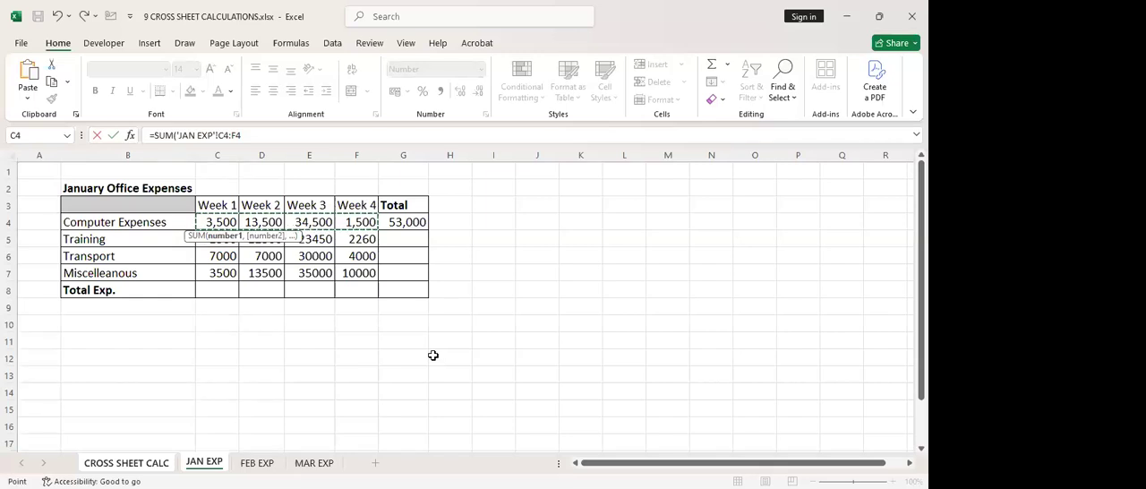
key(Return)
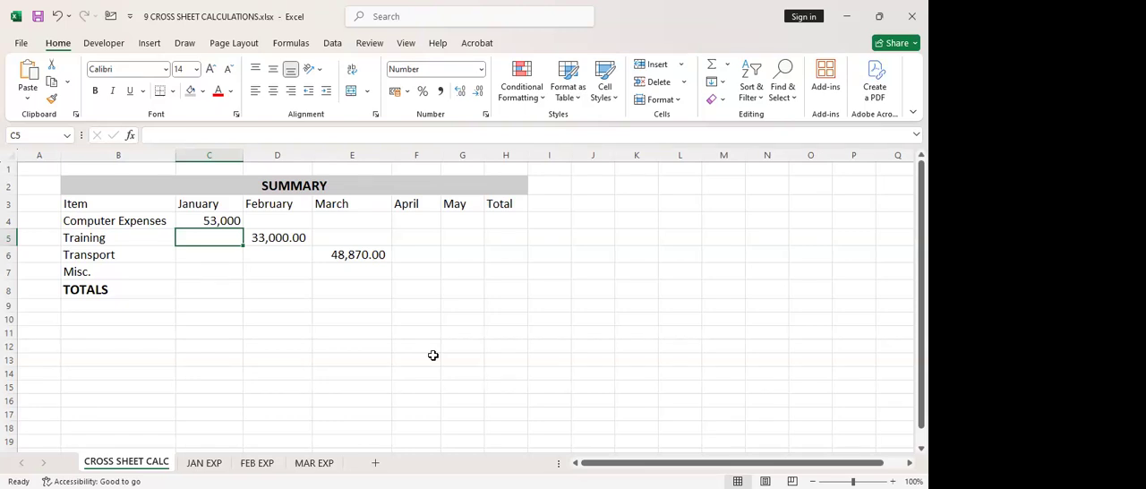
Enter a SUM of 'FEB EXP '!C7:F7 in D7 as the February Misc. amount on the CROSS SHEET CALC sheet
click(363, 258)
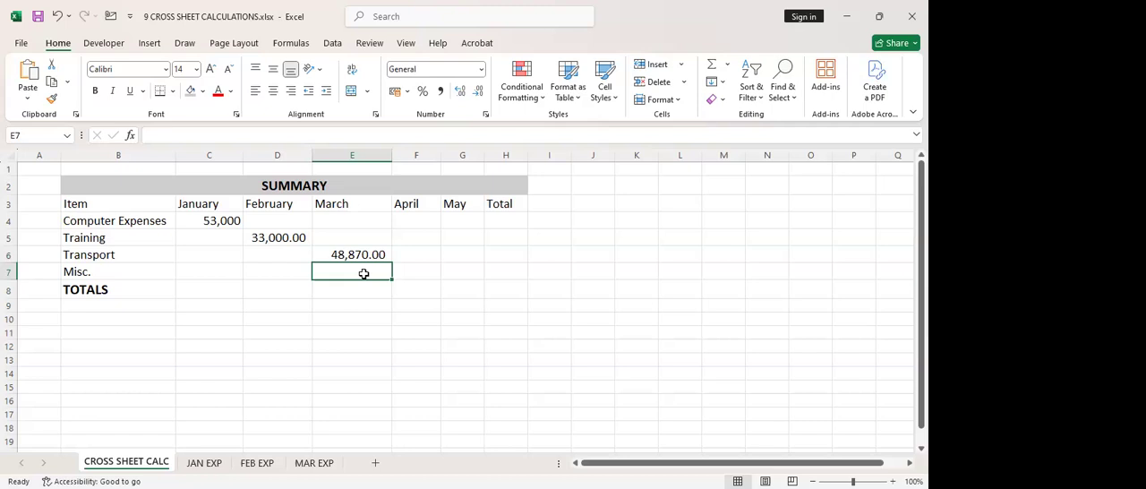
click(277, 274)
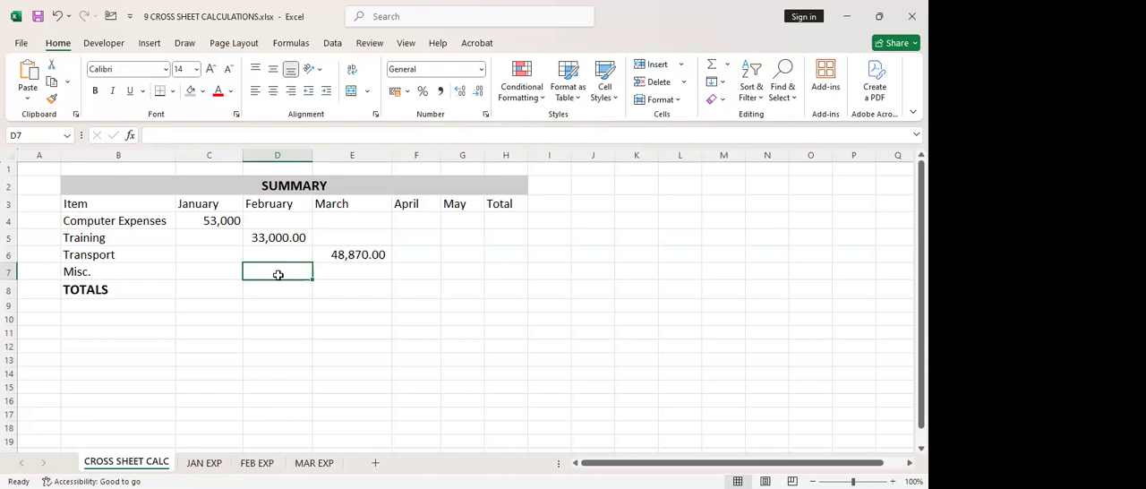
text(=)
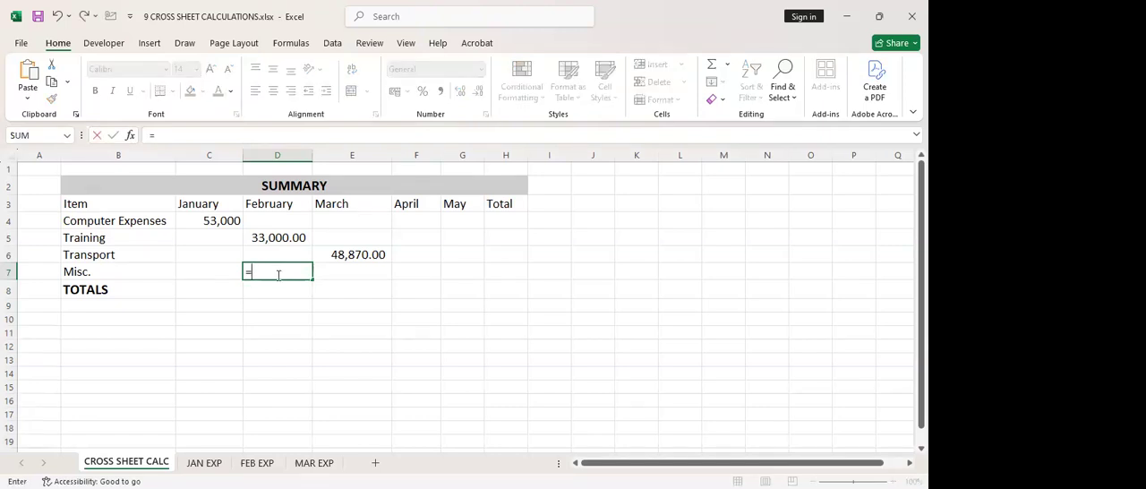
text(SUM()
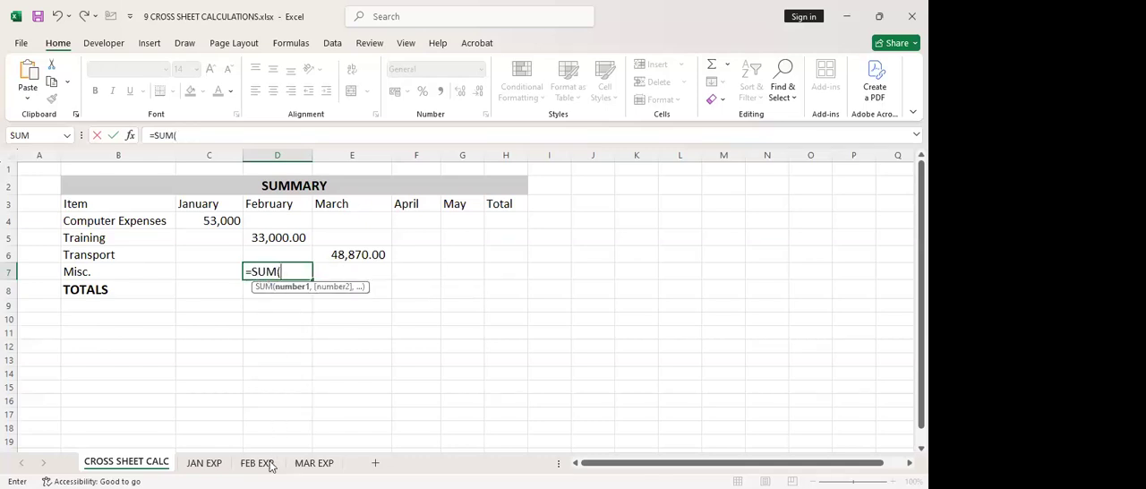
click(257, 463)
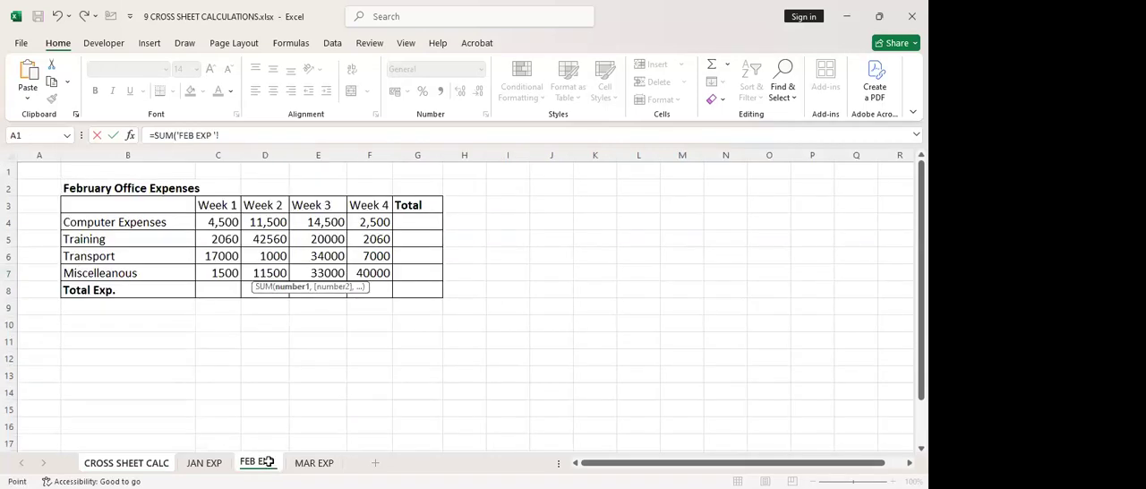
click(205, 271)
key(shift+Right)
key(shift+Right)
key(shift+Right)
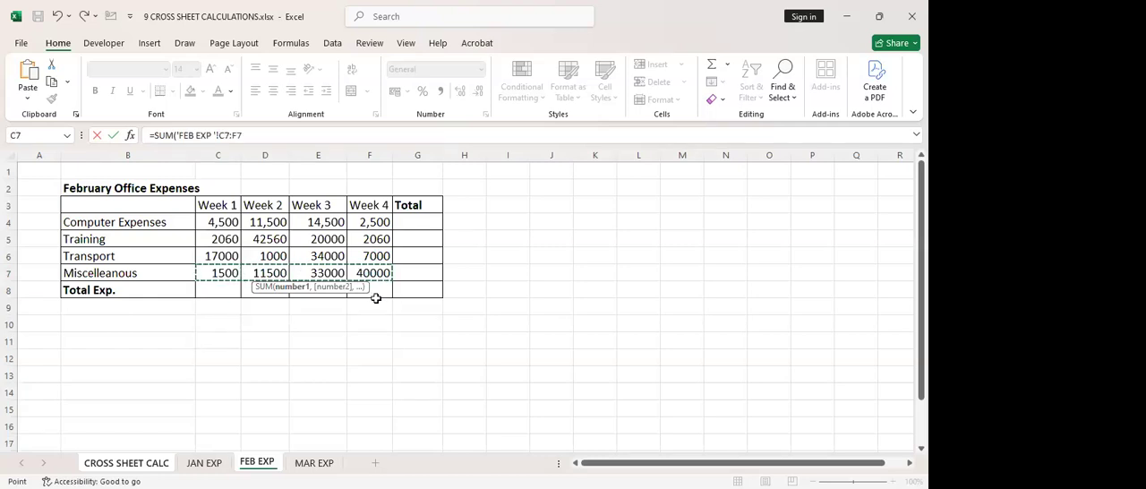
key(Tab)
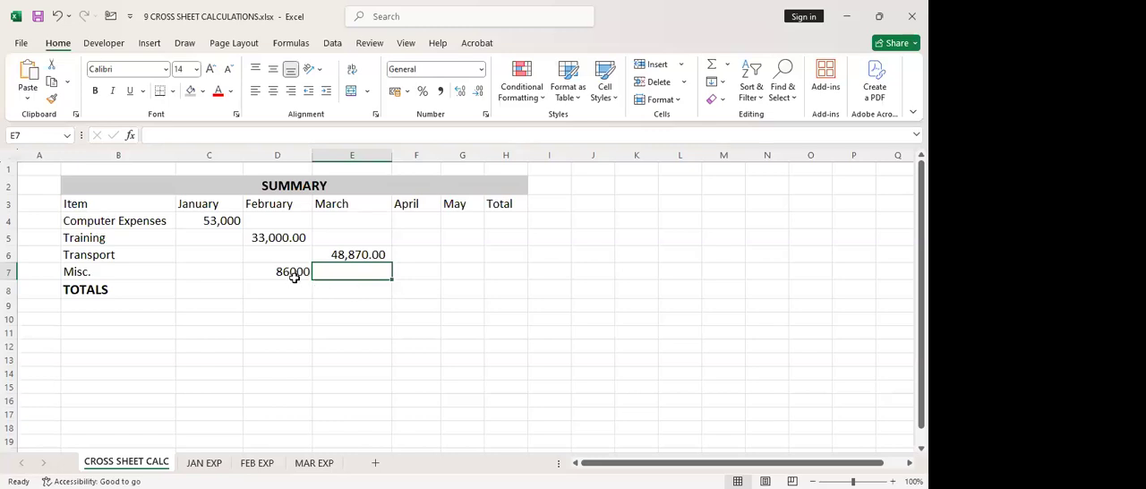
Apply the comma number style to the February Misc. amount in D7
click(293, 277)
click(440, 90)
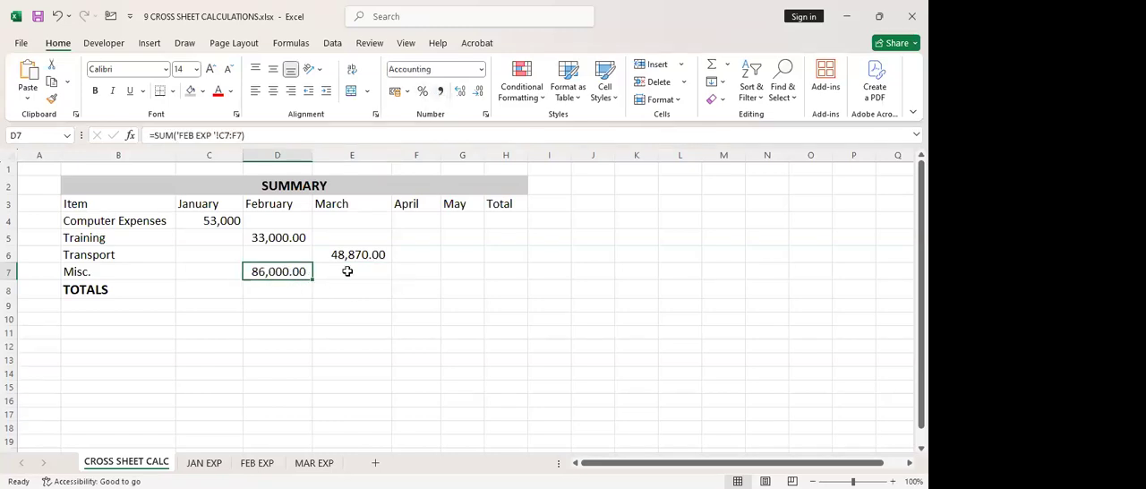
click(286, 289)
click(288, 271)
On the FEB EXP sheet, change the Miscellaneous amounts to 13000 for Week 3 in E7 and 10000 for Week 4 in F7
click(257, 462)
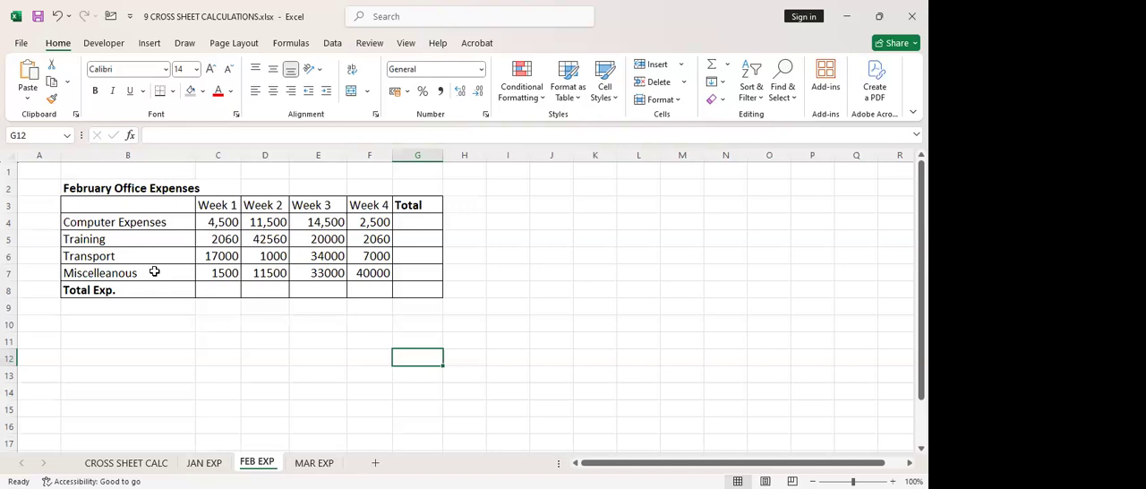
click(323, 271)
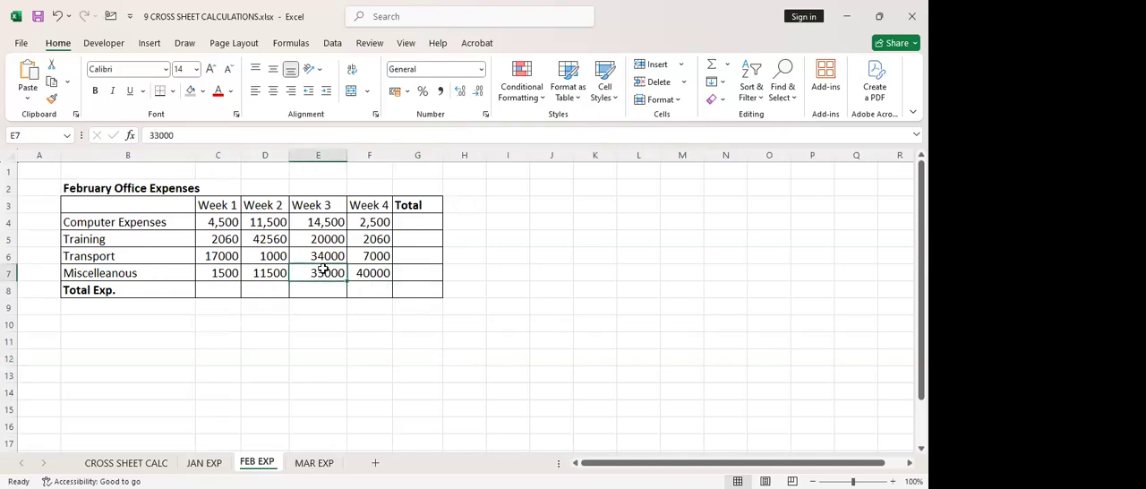
click(218, 275)
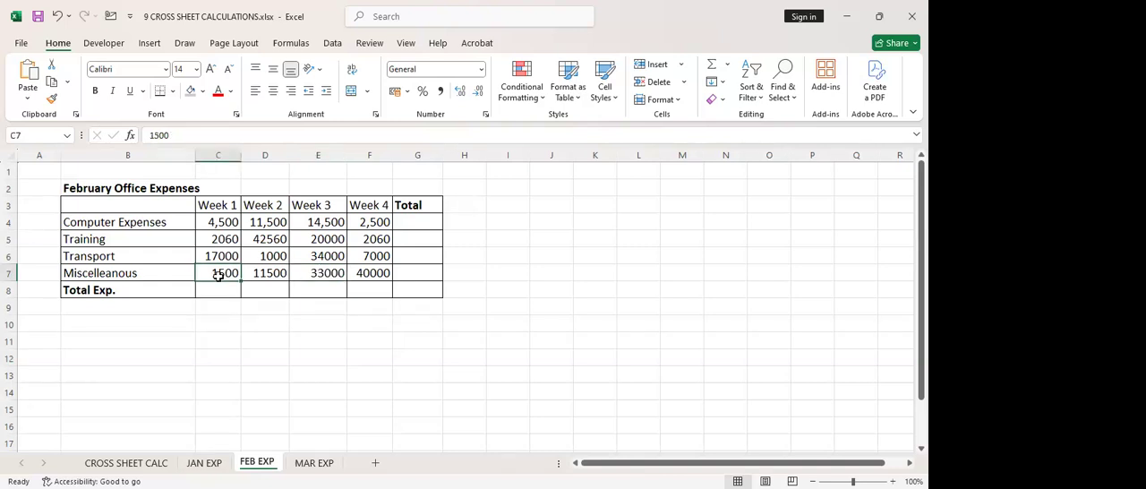
click(256, 274)
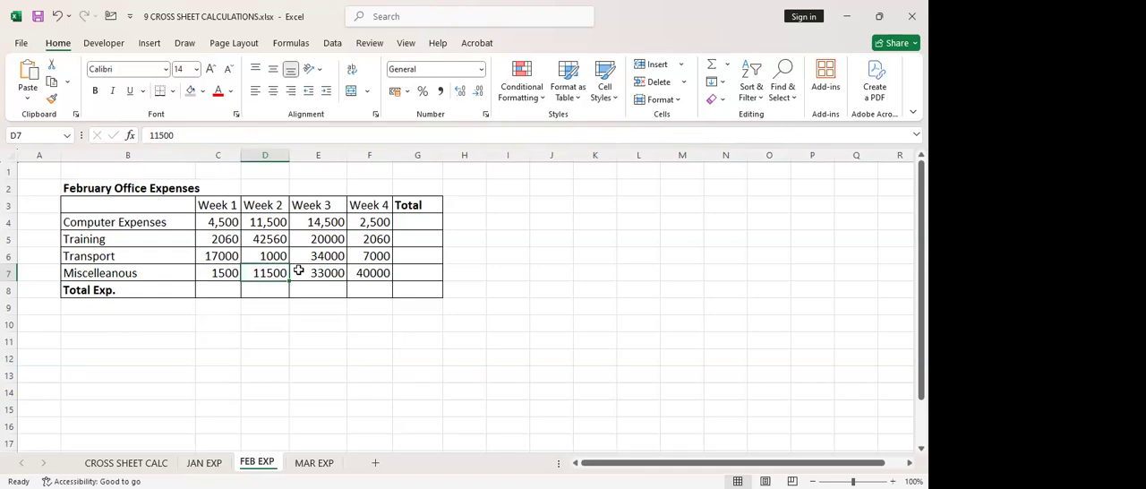
click(306, 272)
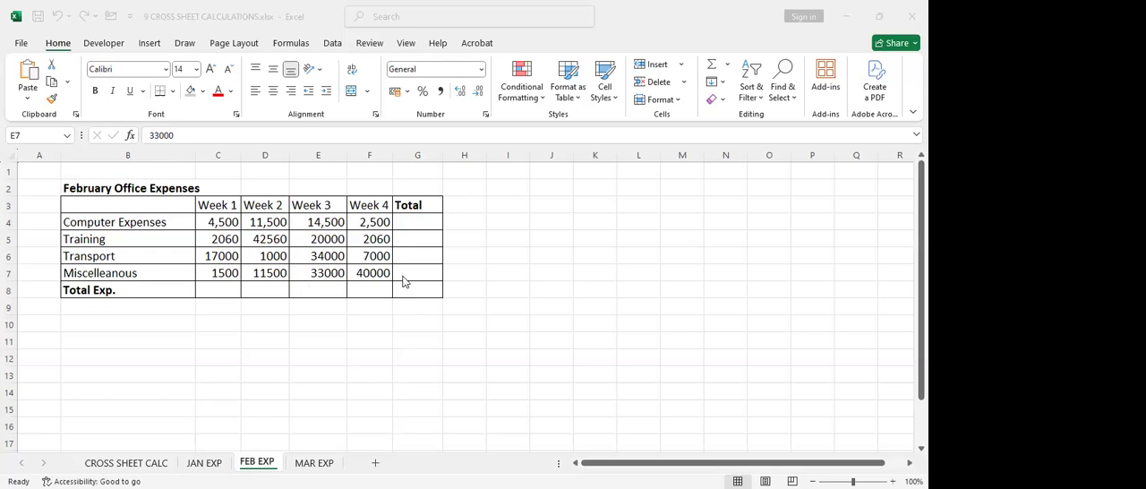
double_click(329, 273)
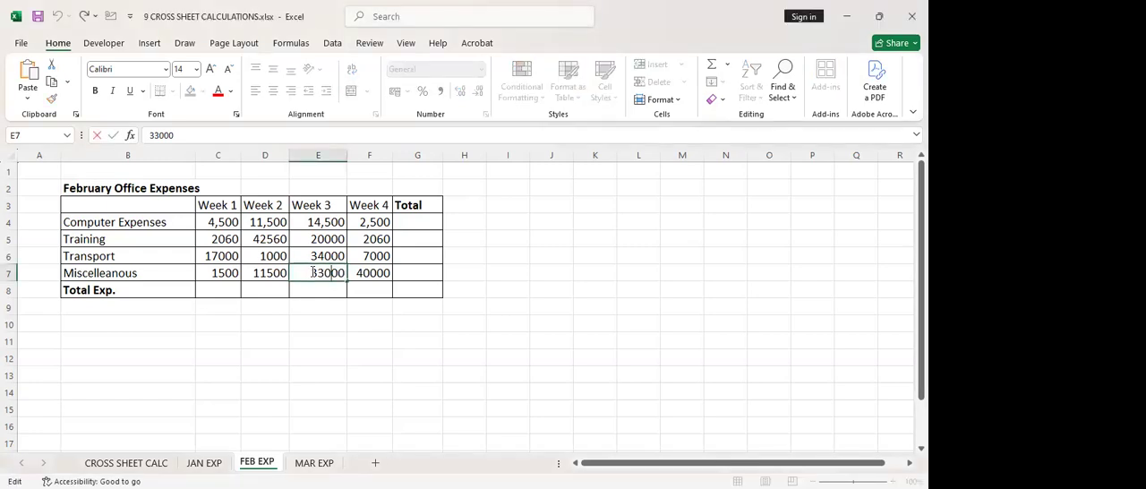
drag(311, 272, 319, 271)
text(1)
double_click(369, 273)
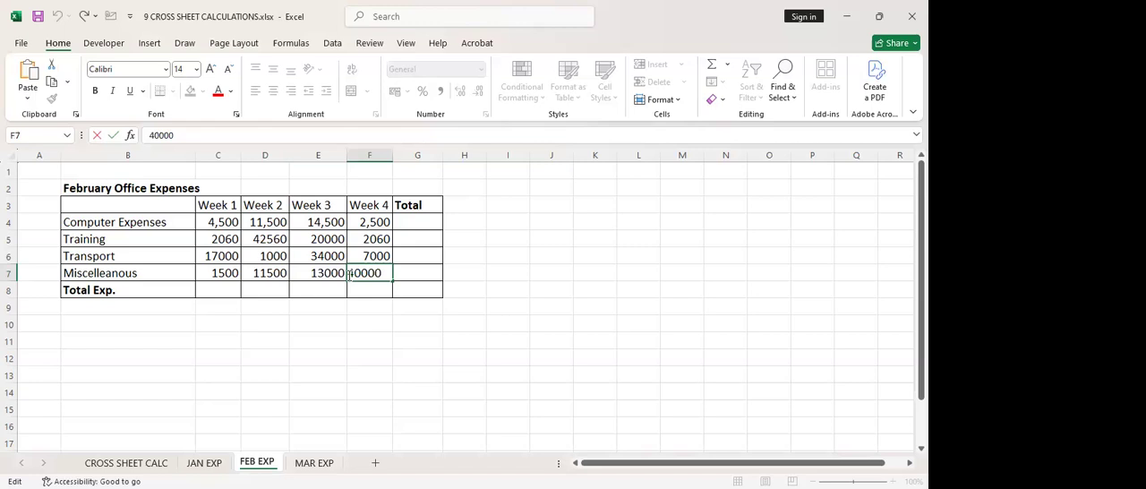
drag(353, 273, 351, 273)
text(1)
key(Return)
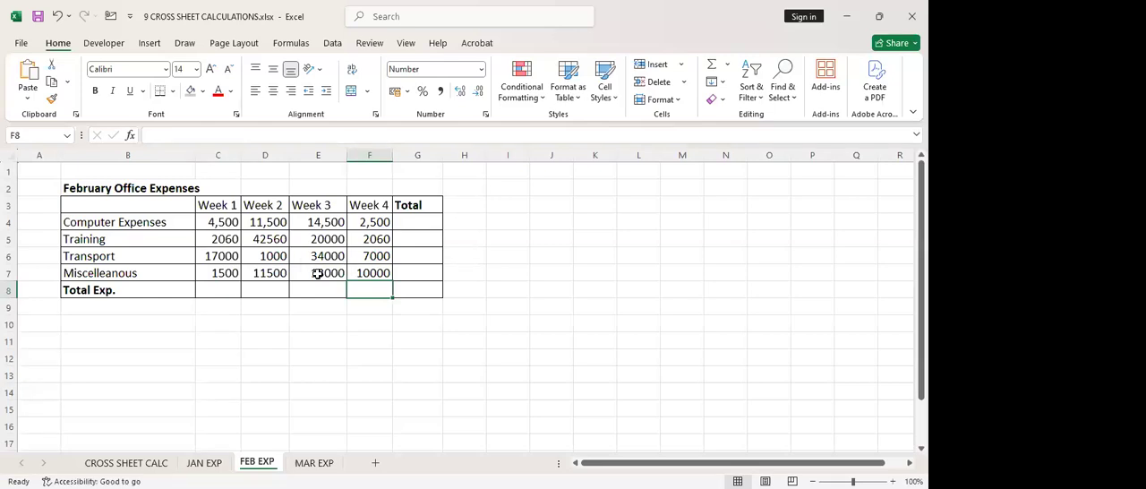
Review the edited Week 3 and Week 4 amounts, and check the linked February Misc. cell, D7, on the CROSS SHEET CALC sheet
click(318, 273)
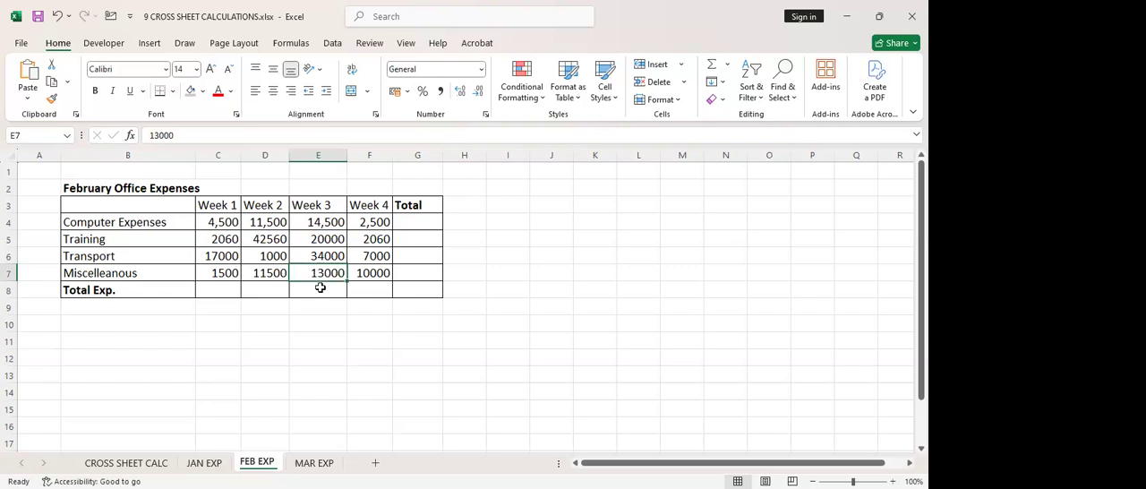
click(385, 264)
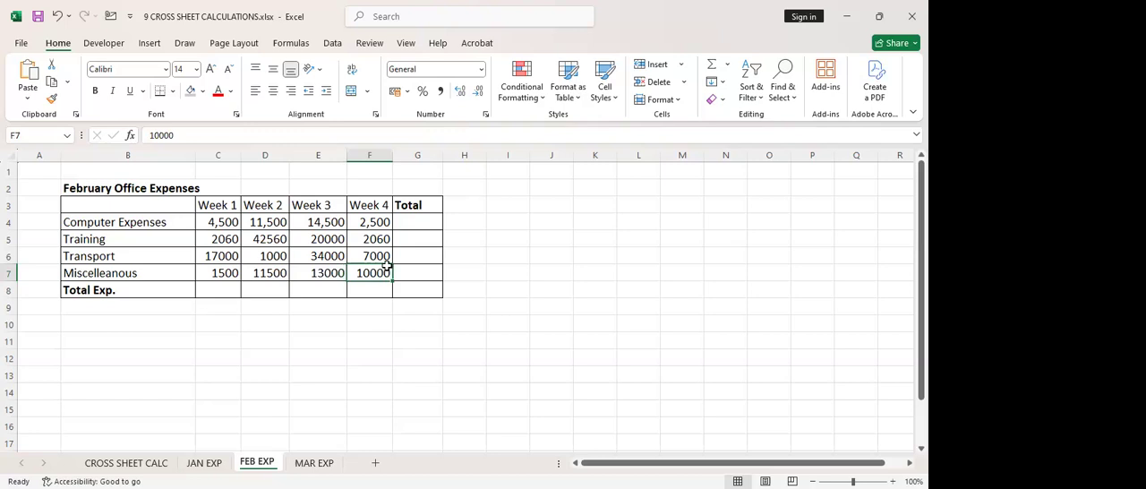
click(121, 464)
click(290, 324)
click(282, 274)
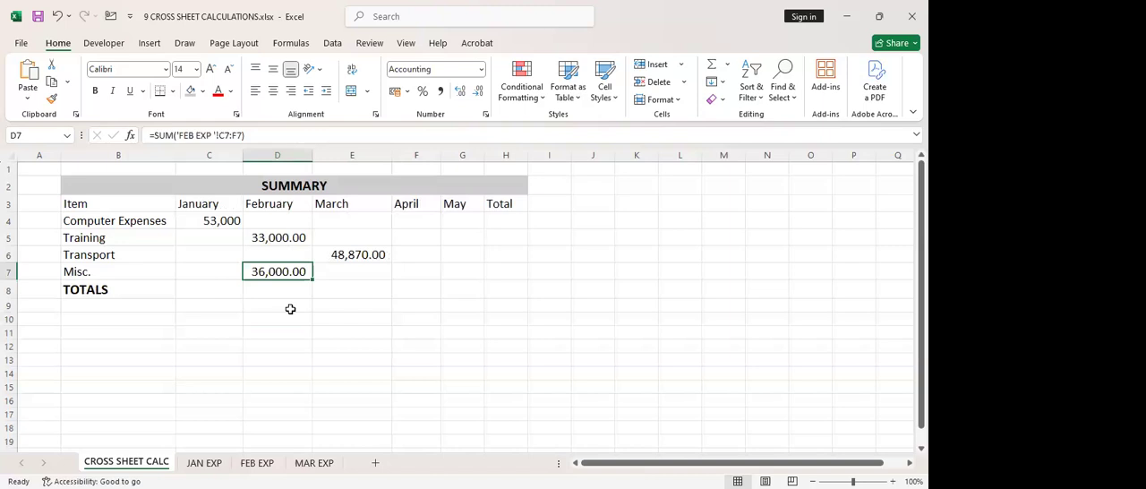
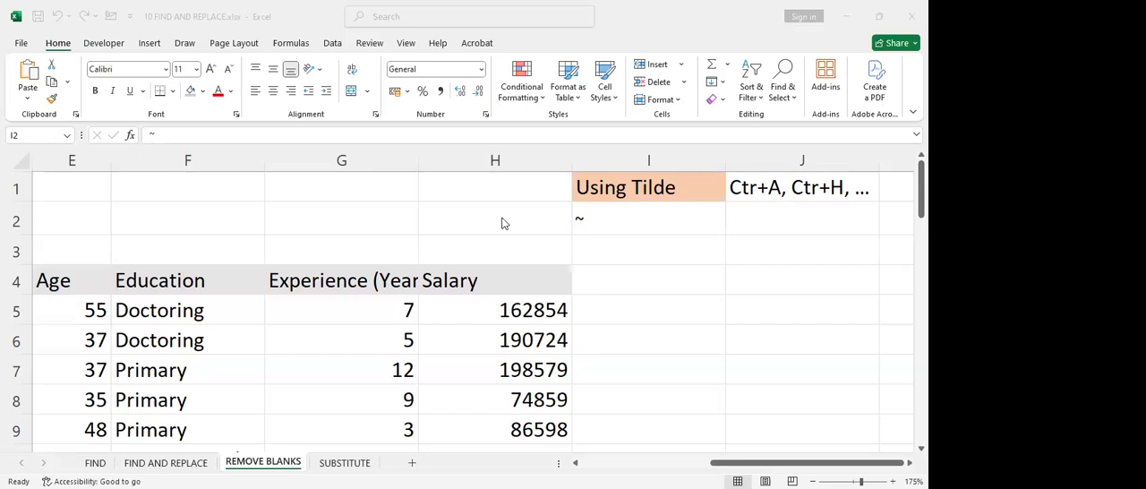
click(394, 226)
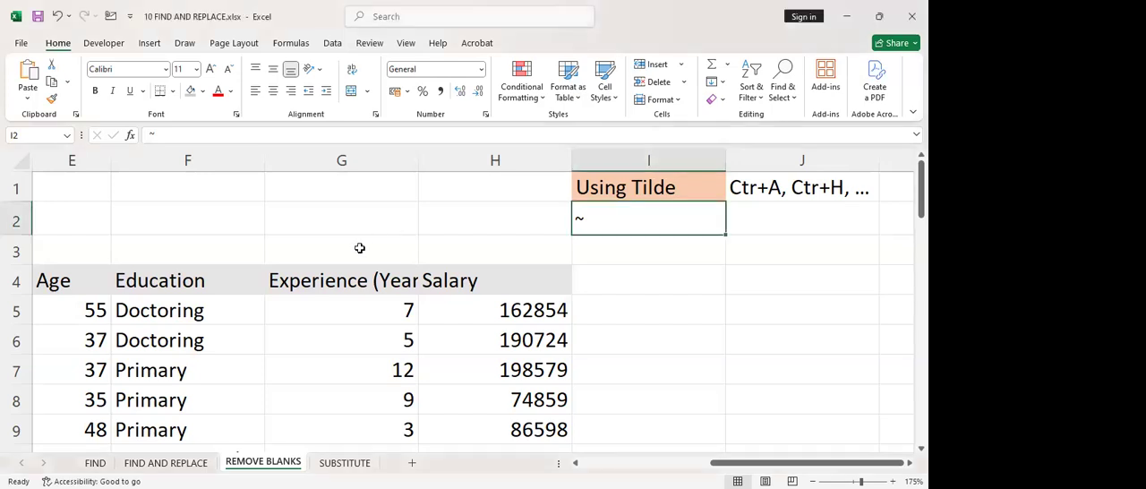
scroll(277, 318, down, 1)
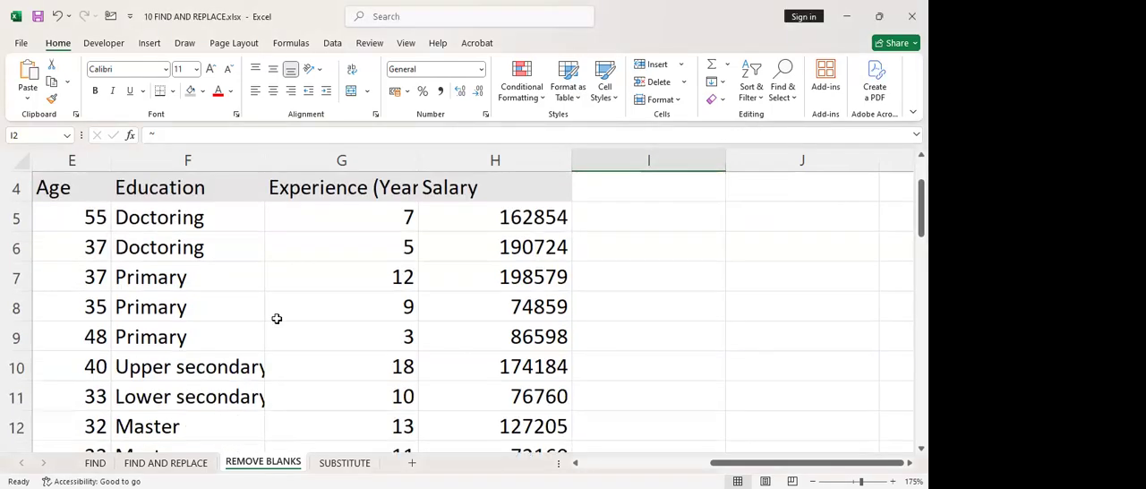
scroll(277, 319, down, 12)
scroll(277, 318, up, 3)
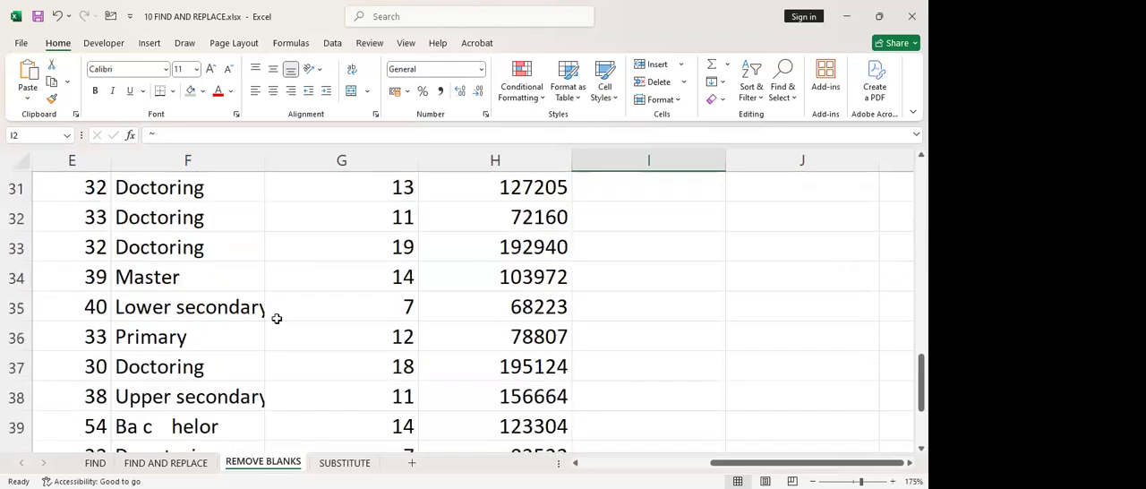
Open the FIND sheet and read through the bill of quantities' item descriptions from Demolition to Painting & Finishing
click(95, 463)
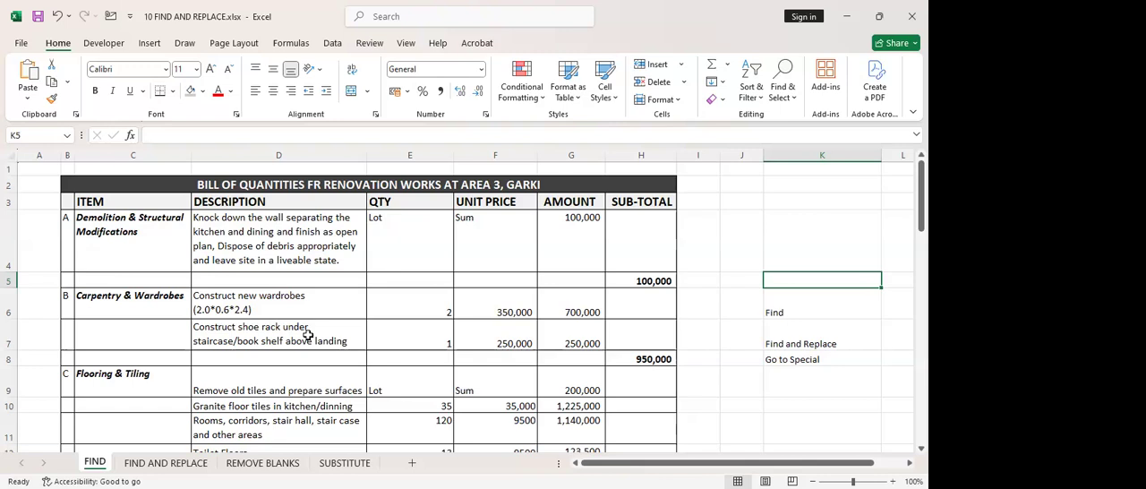
click(234, 258)
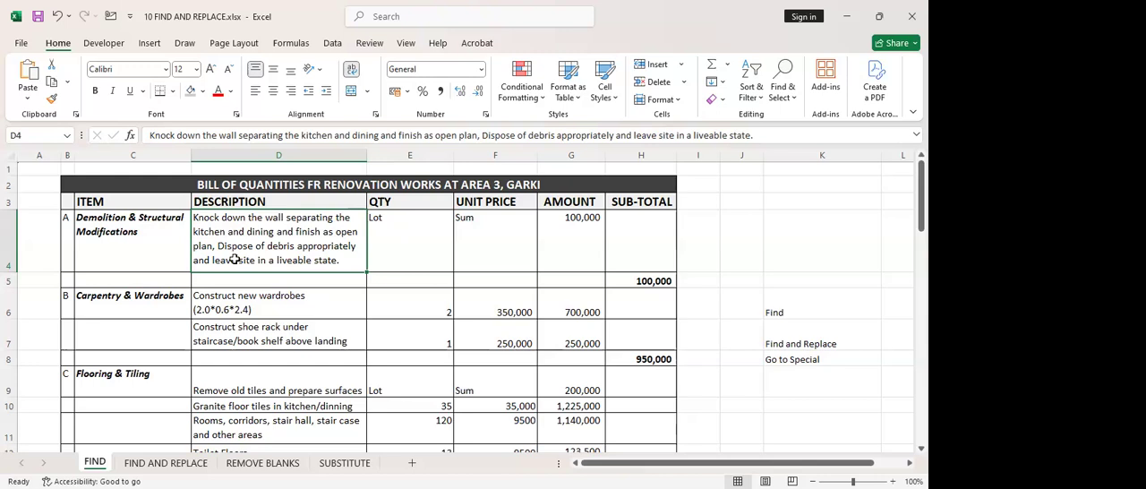
scroll(280, 277, down, 4)
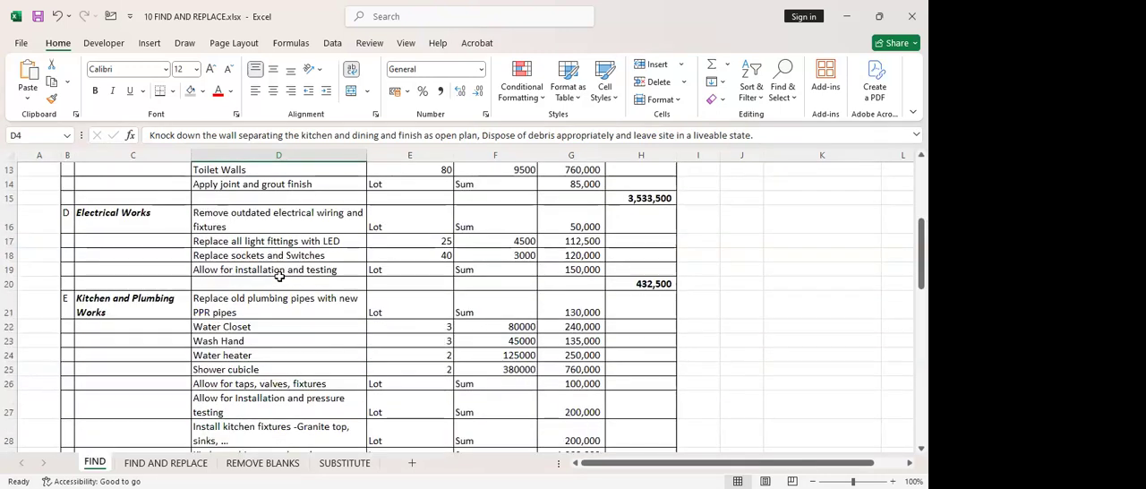
scroll(279, 277, down, 6)
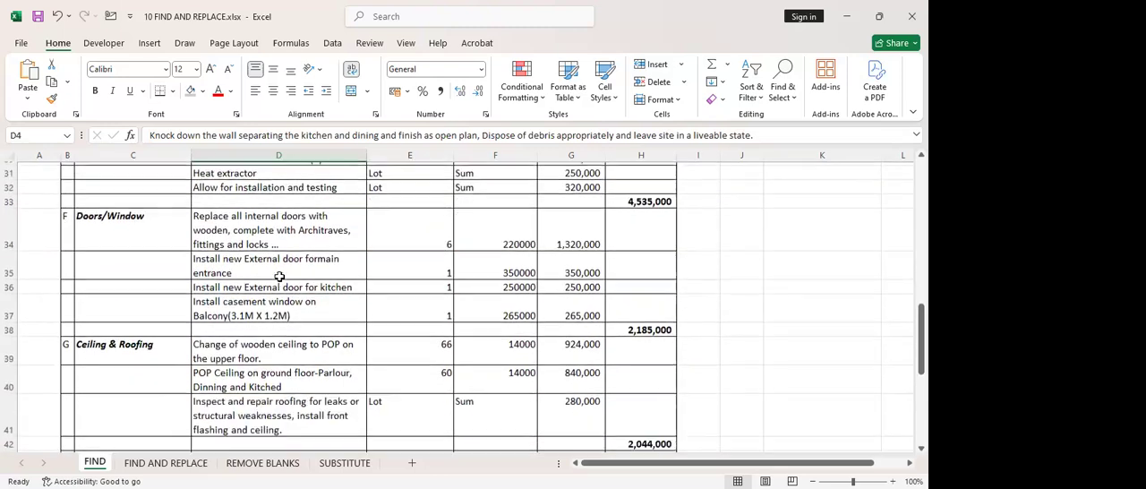
scroll(279, 276, down, 1)
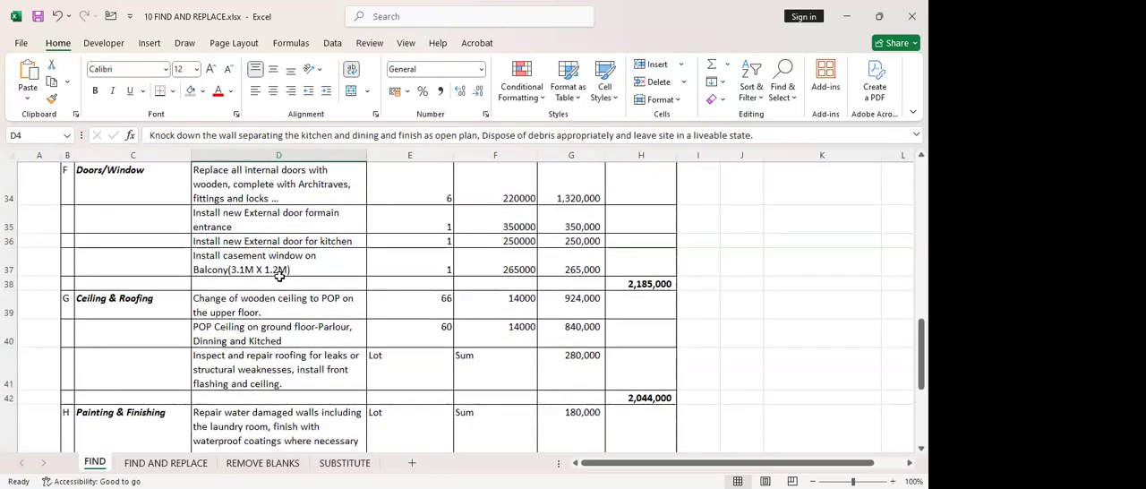
scroll(279, 276, down, 7)
scroll(280, 277, up, 8)
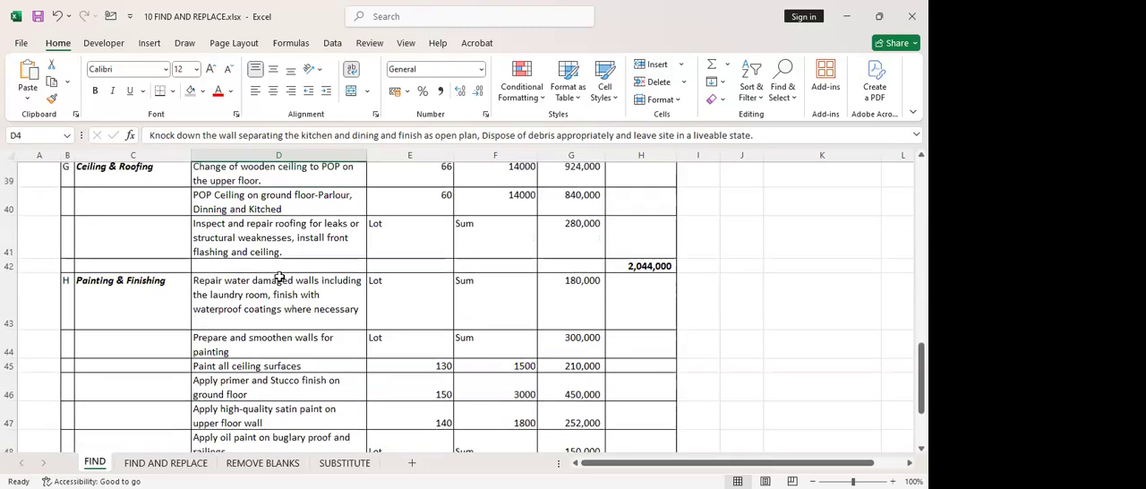
scroll(279, 276, up, 6)
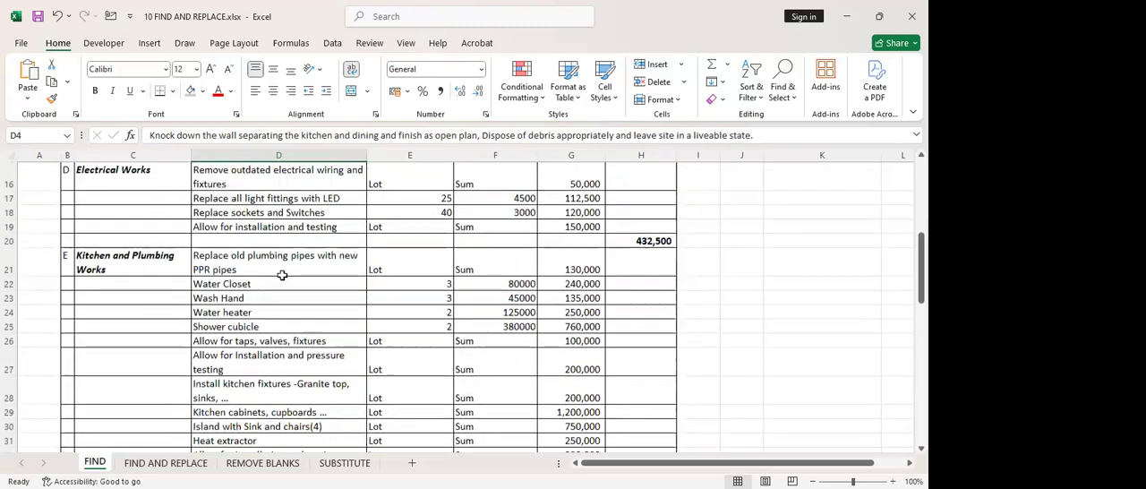
scroll(282, 276, up, 5)
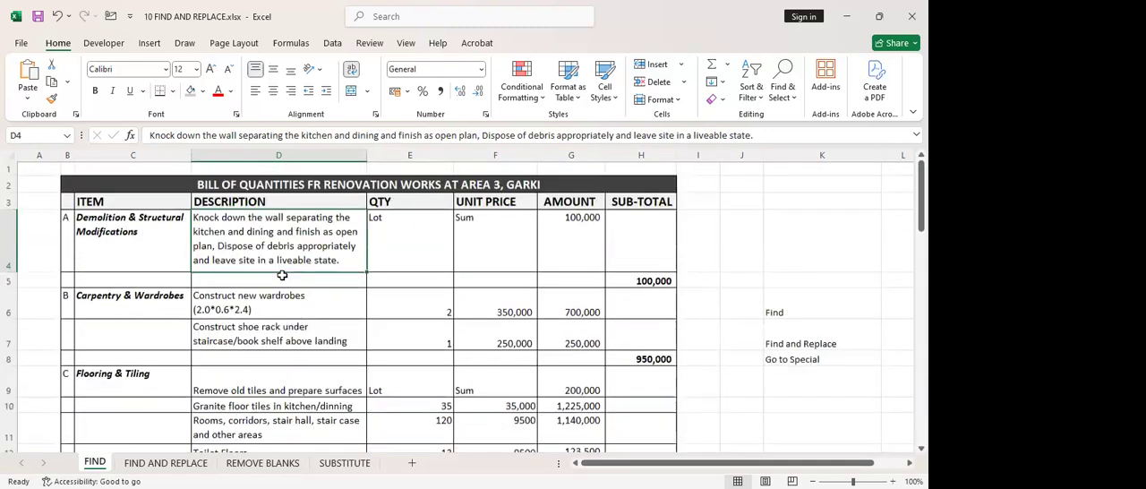
Examine the Electrical Works and neighbouring sections of the bill of quantities, selecting the LED light fittings description in D17
scroll(282, 276, down, 3)
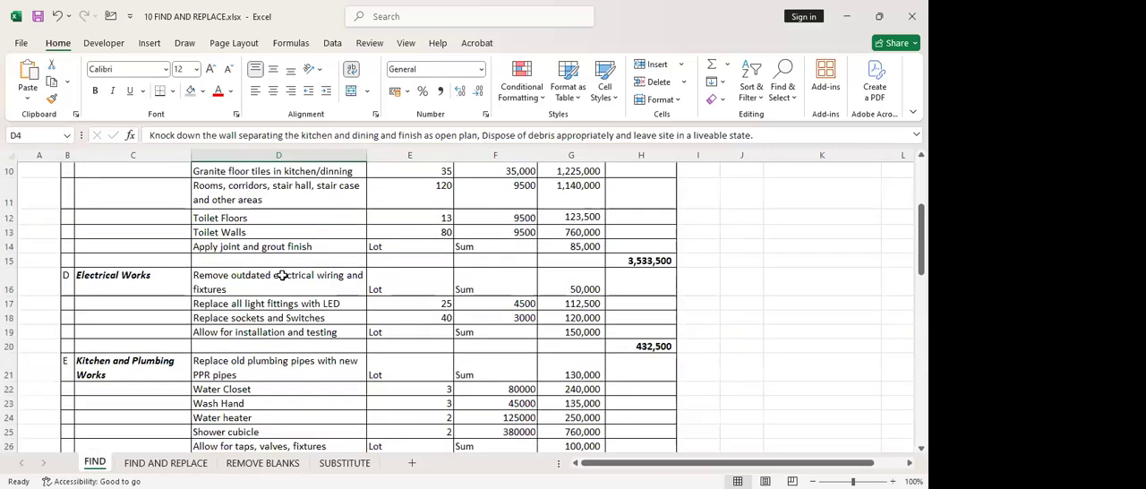
scroll(282, 276, down, 1)
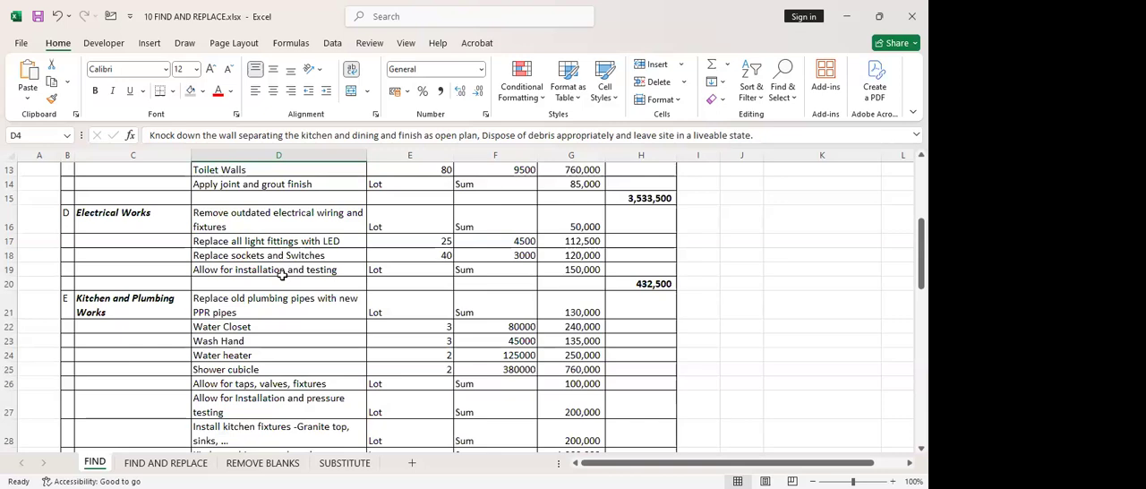
scroll(282, 275, up, 1)
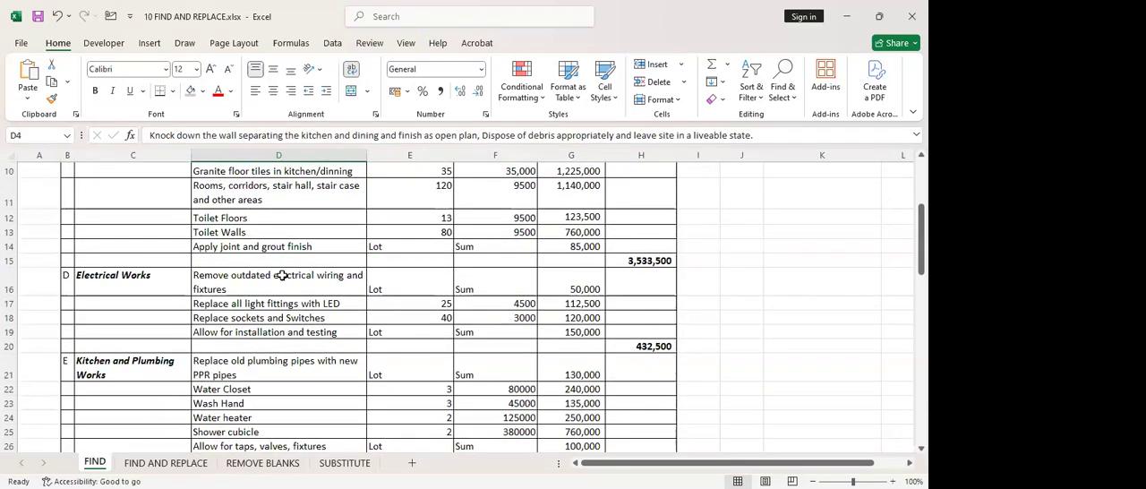
click(330, 303)
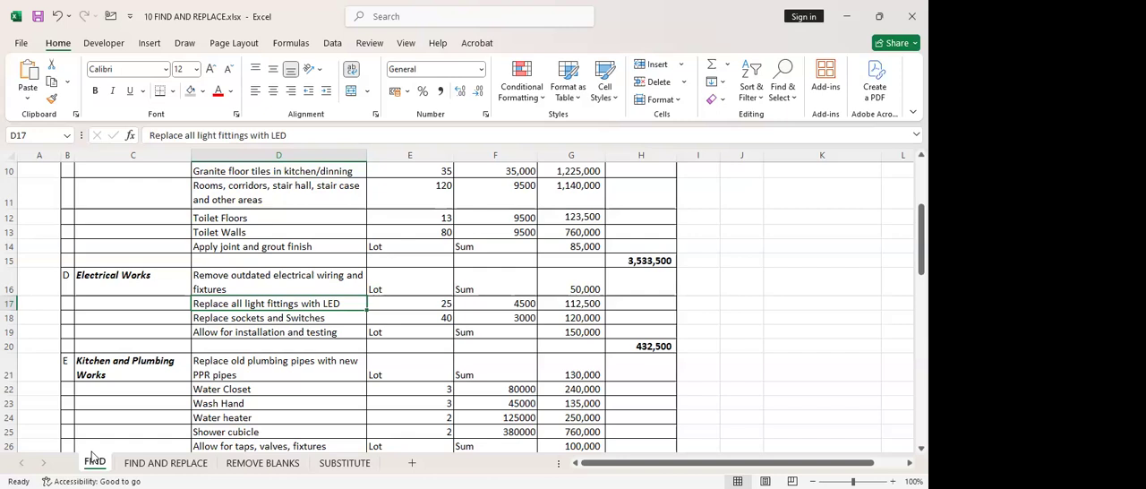
scroll(219, 329, up, 2)
scroll(158, 328, down, 2)
scroll(349, 304, up, 3)
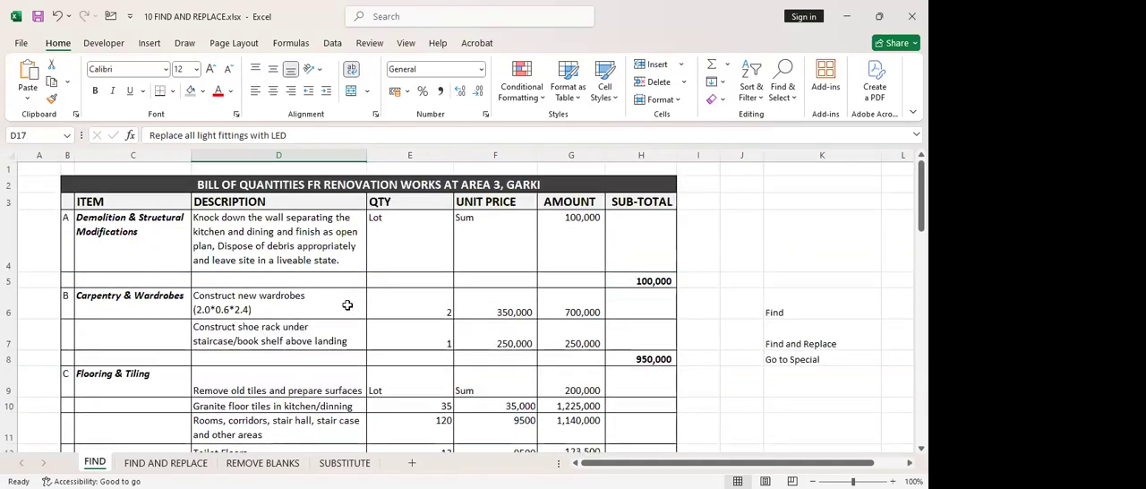
scroll(347, 306, down, 15)
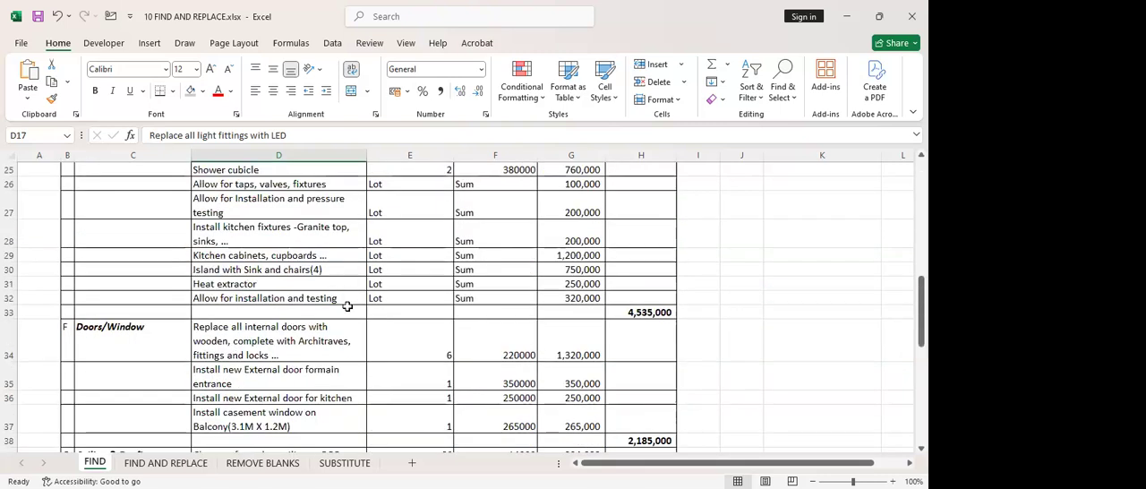
scroll(348, 306, up, 15)
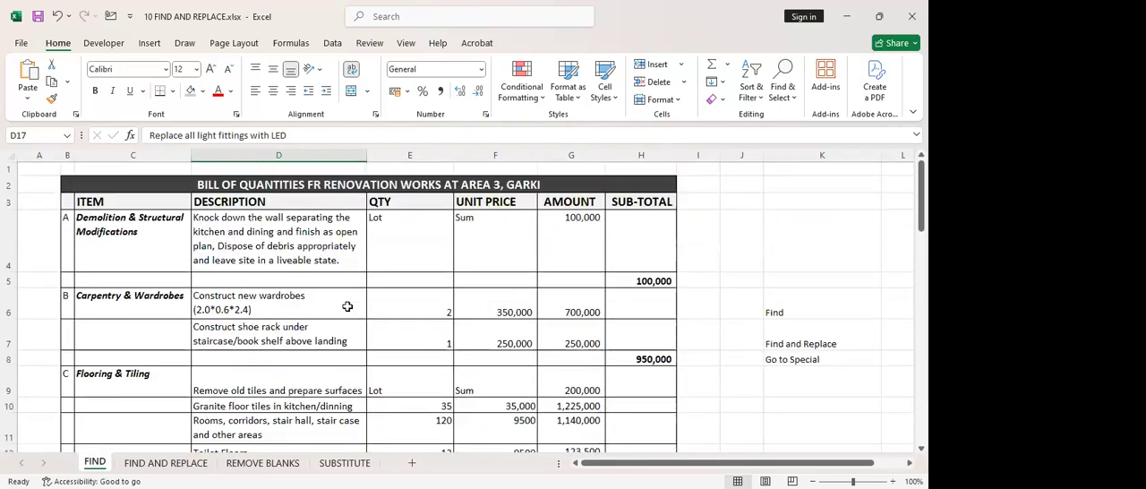
scroll(345, 304, down, 2)
scroll(324, 374, down, 1)
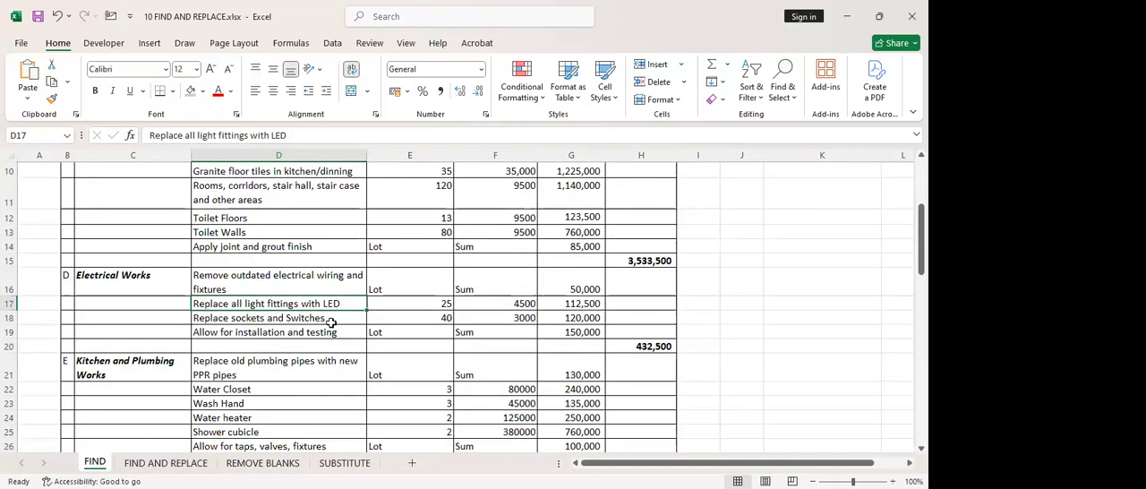
scroll(331, 313, up, 2)
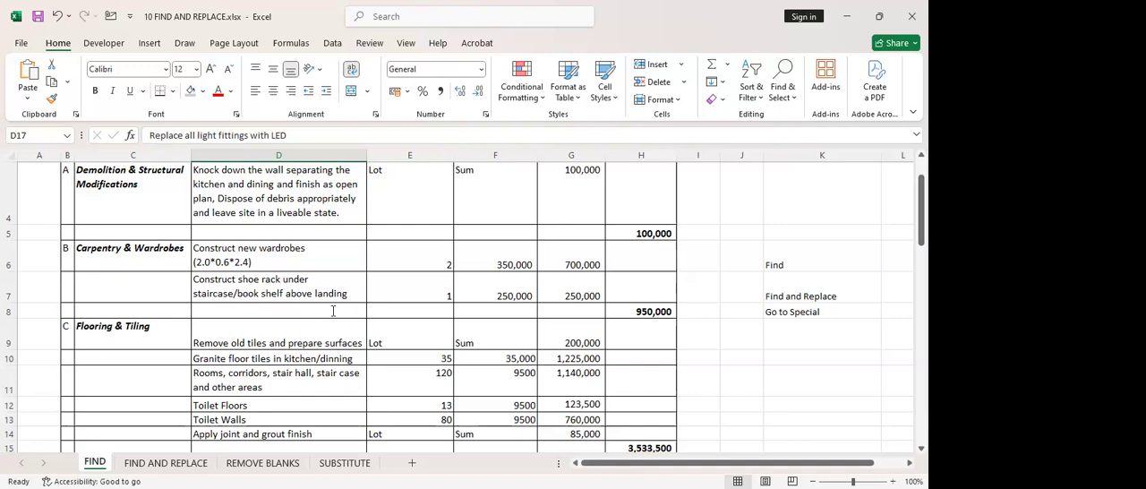
Search the FIND sheet for all cells containing POP and view the list of matches
click(785, 72)
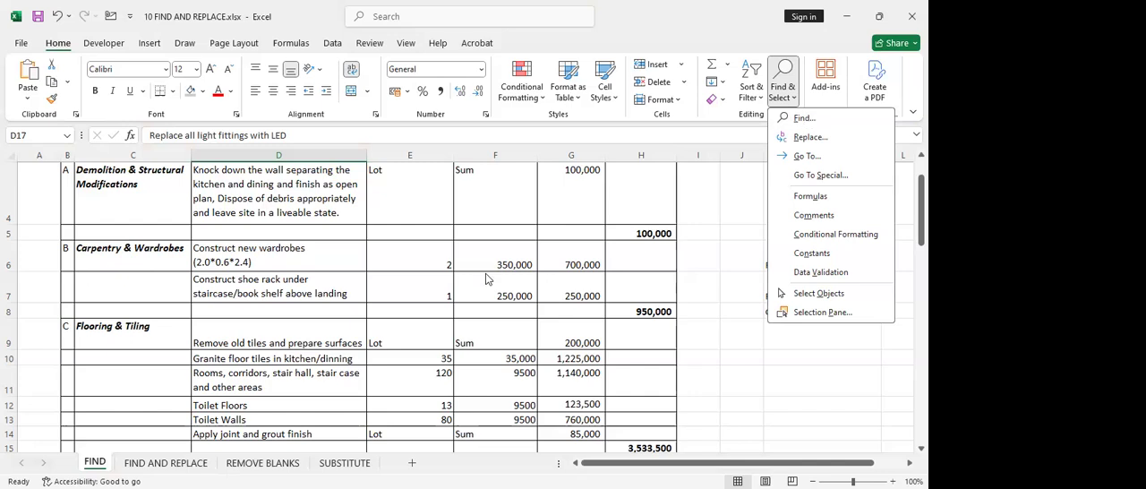
key(ctrl+f)
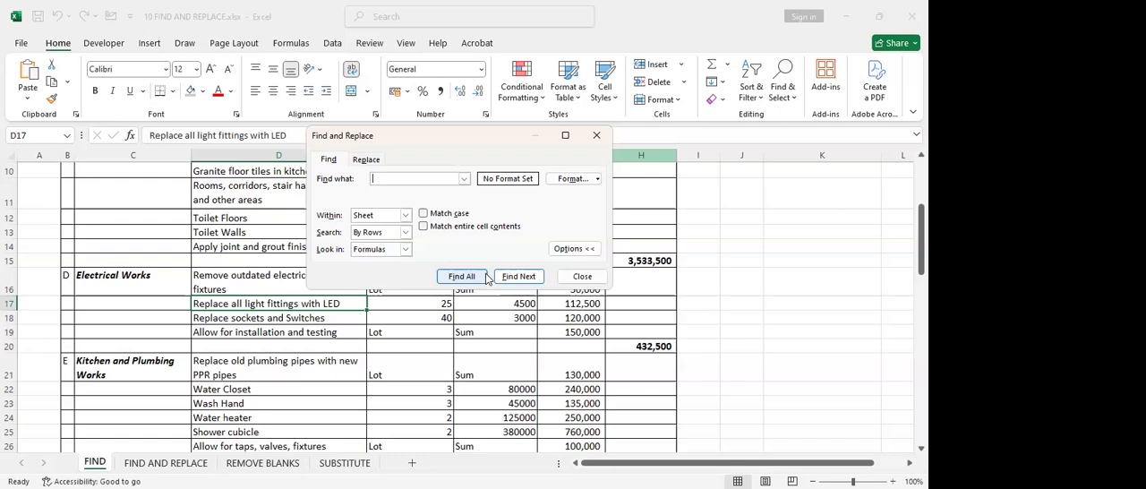
text(POP)
click(459, 277)
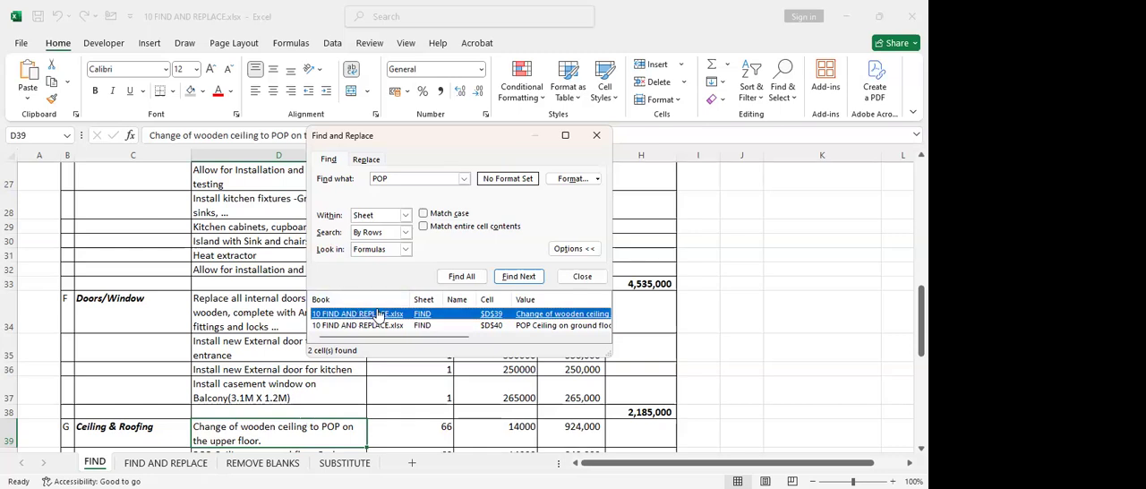
scroll(377, 314, right, 1)
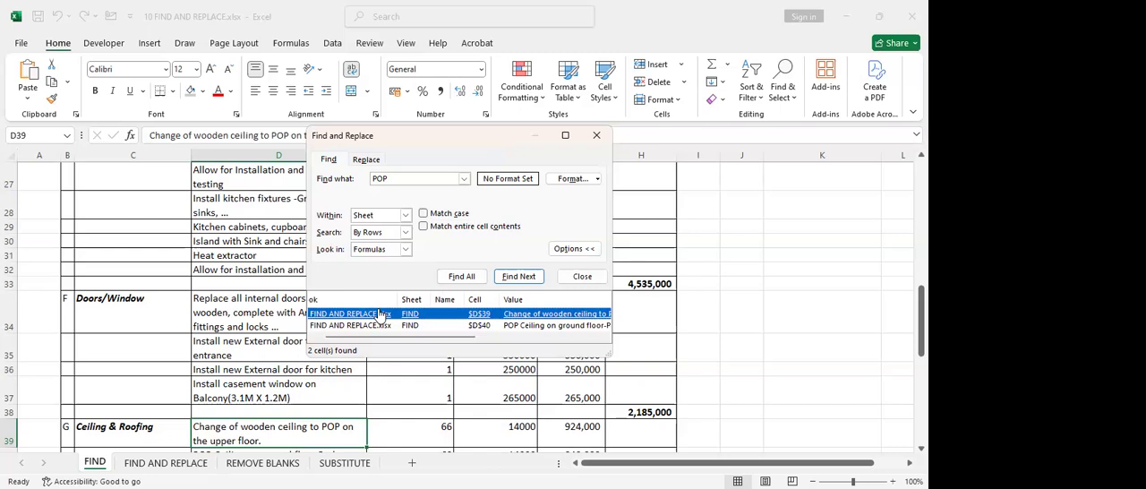
Step repeatedly through the POP matches in the Ceiling & Roofing descriptions, one match at a time
click(518, 277)
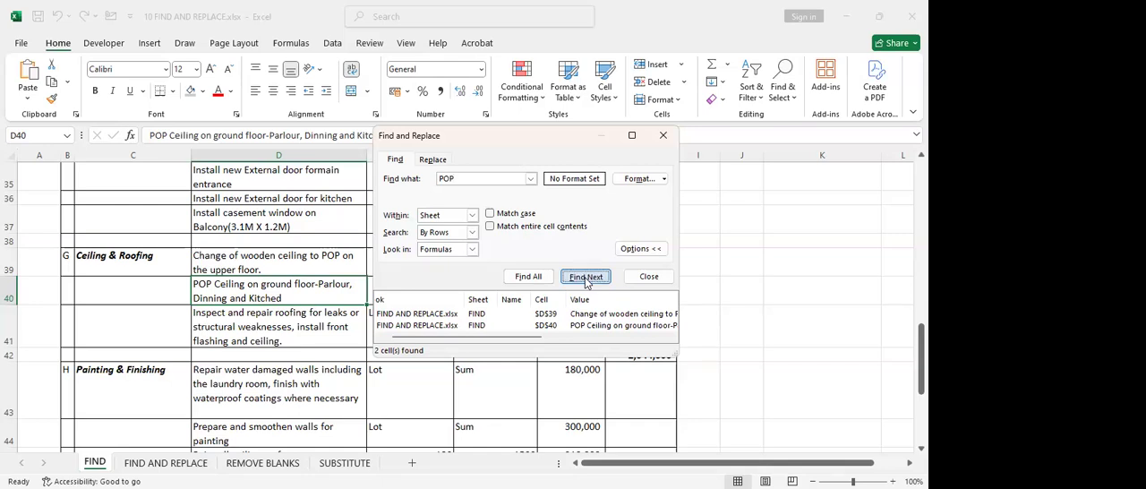
click(584, 278)
click(587, 281)
click(579, 278)
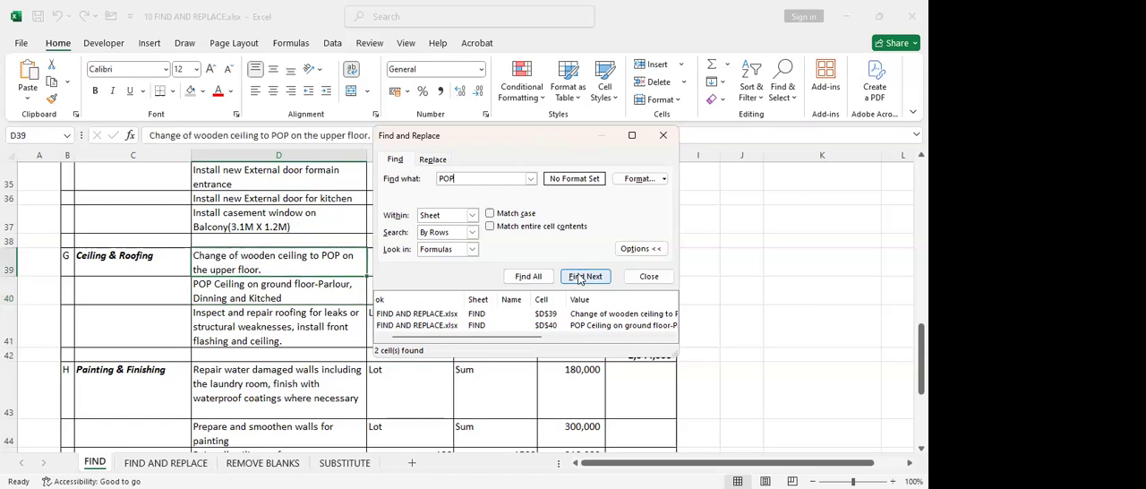
click(581, 280)
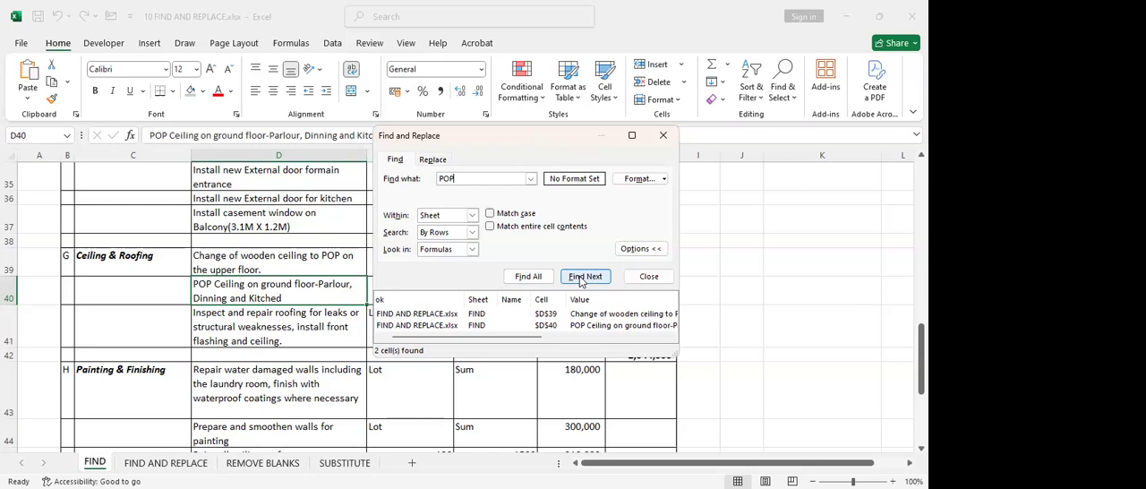
Search the FIND sheet for all cells containing NIGERIA and dismiss the resulting message
key(BackSpace)
key(BackSpace)
key(BackSpace)
text(NiGERIA)
click(530, 277)
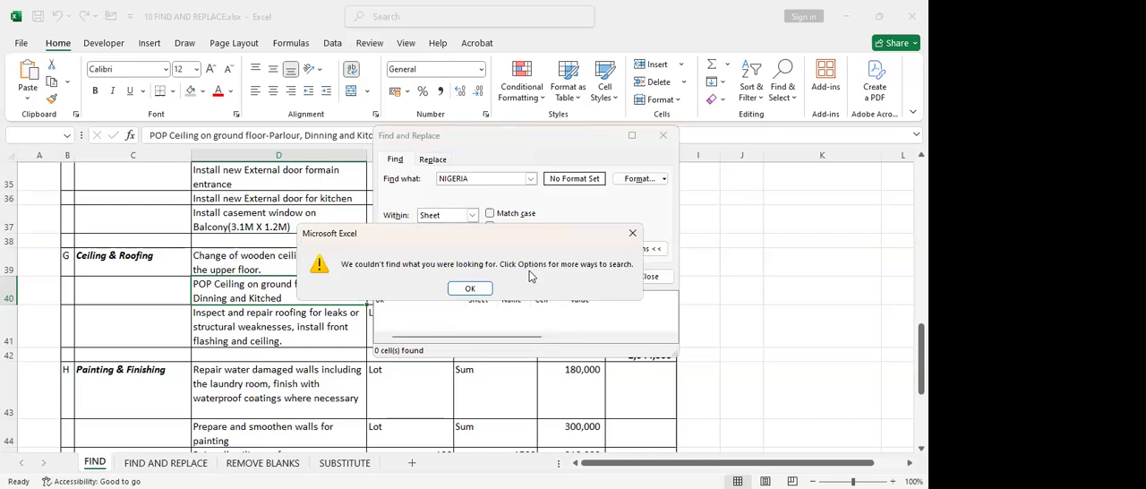
click(471, 290)
Replace every occurrence of POP with PVC on the FIND sheet, and close the Find and Replace dialog
click(473, 178)
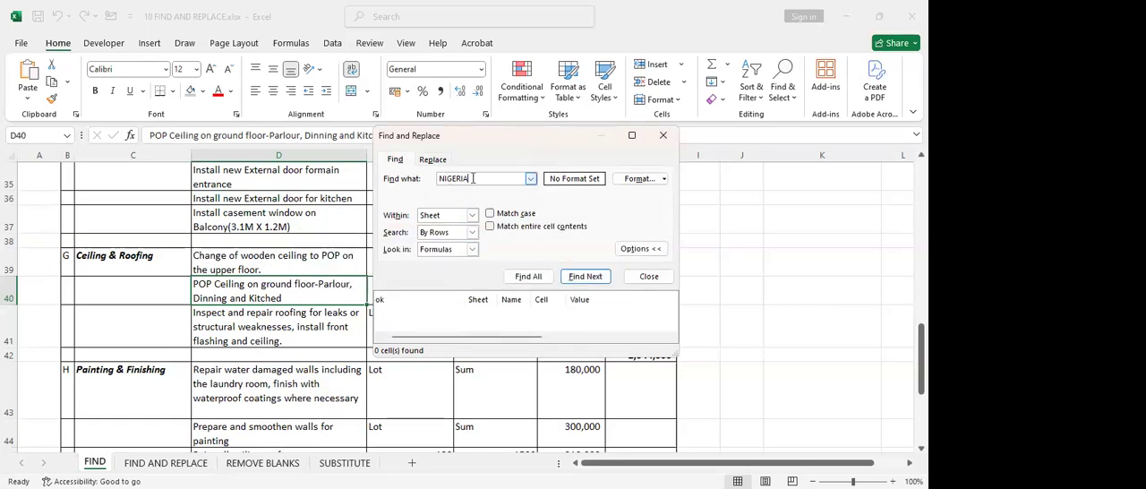
drag(481, 178, 437, 183)
drag(472, 179, 439, 181)
key(BackSpace)
click(435, 161)
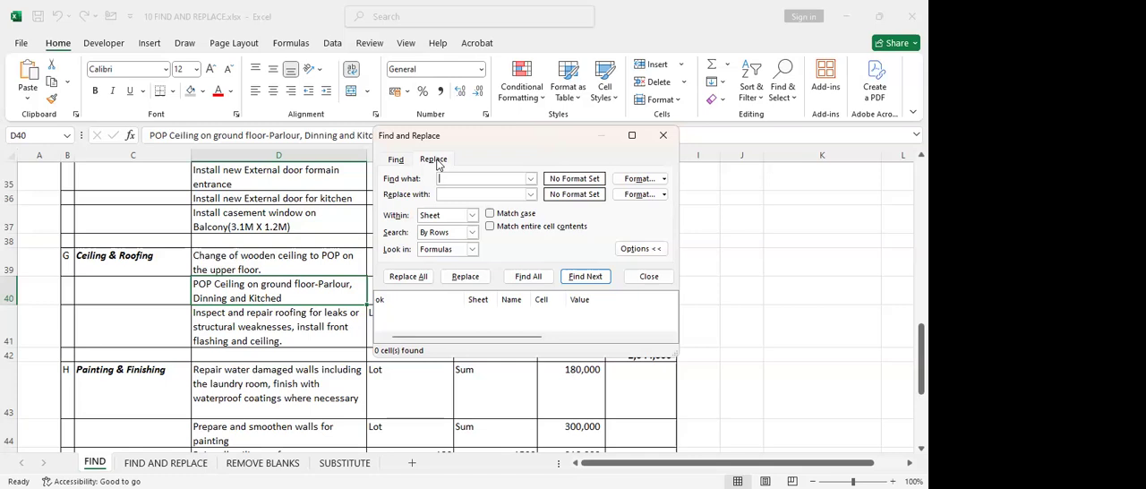
text(POP)
text(P)
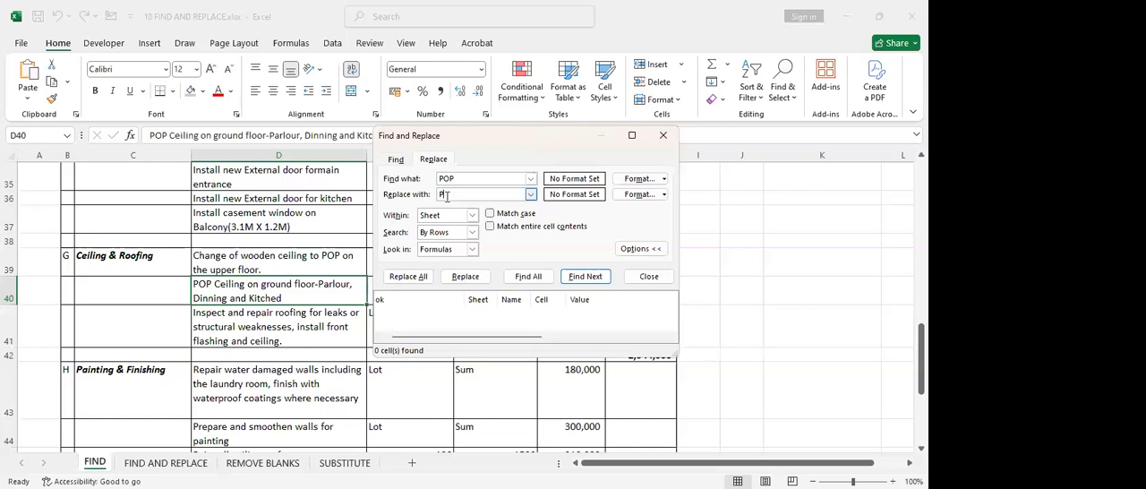
text(O)
text(C)
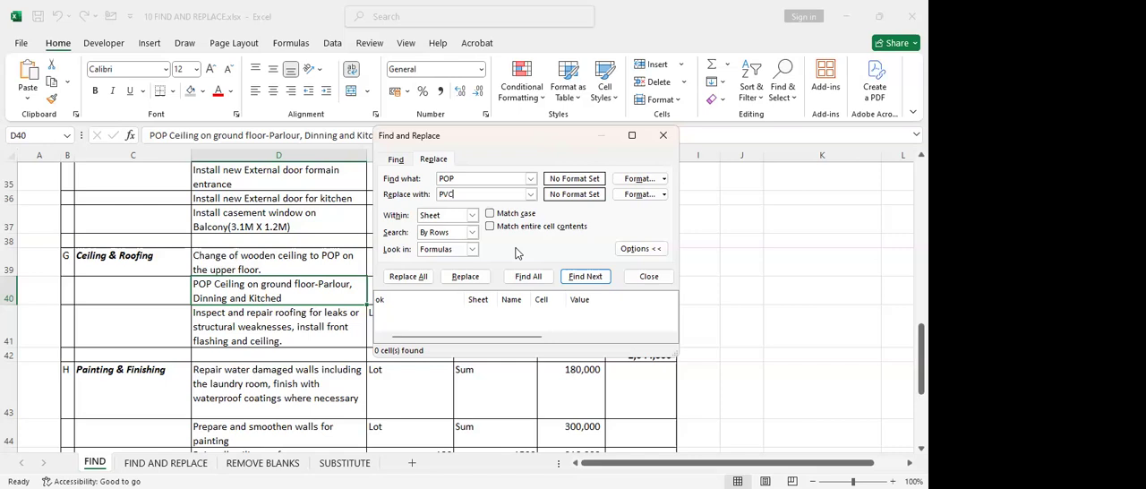
click(408, 276)
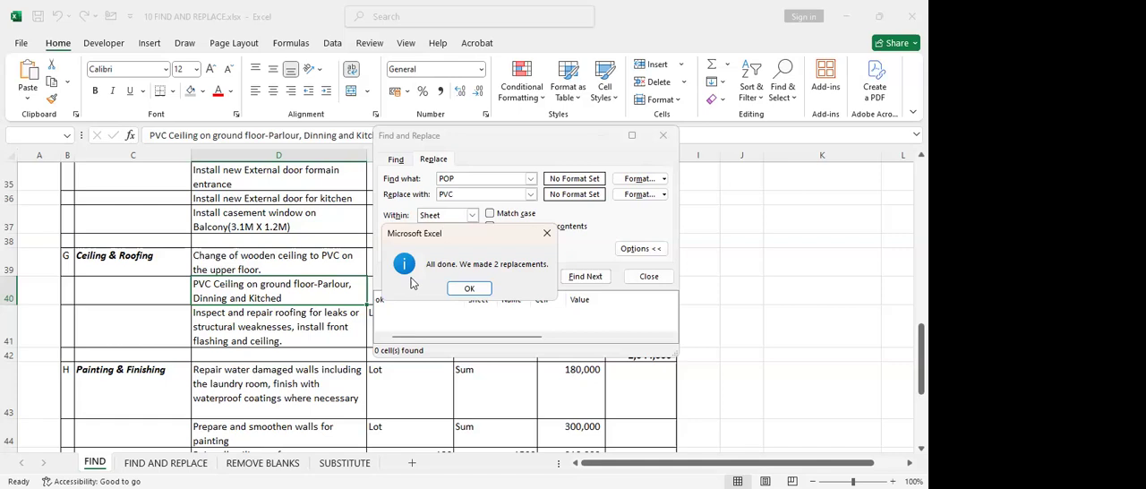
click(466, 290)
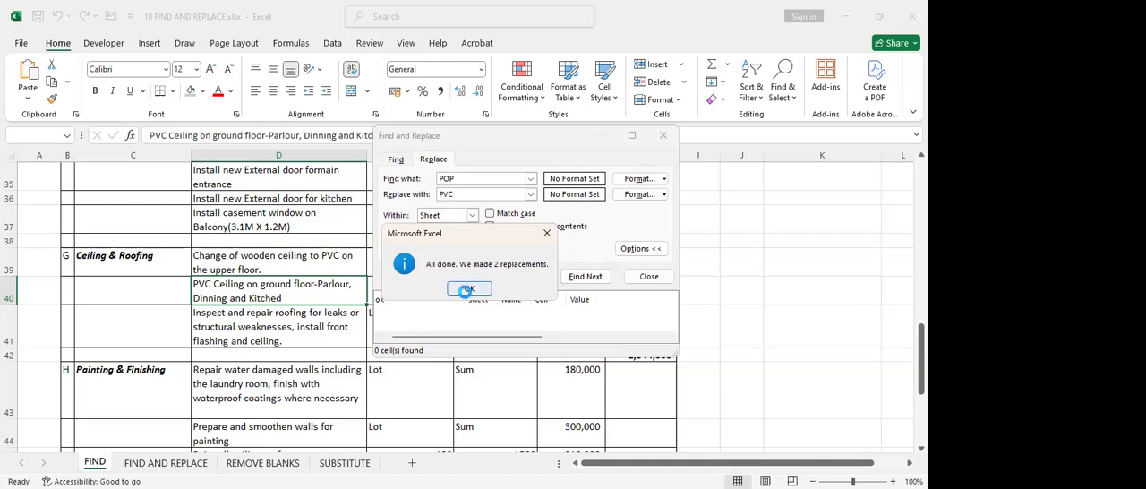
click(663, 135)
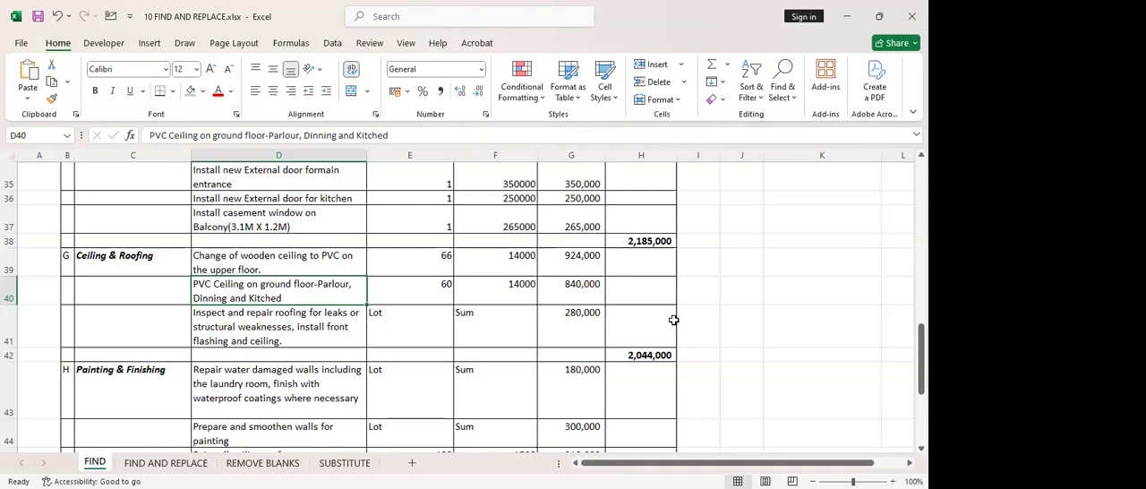
Review the remaining bill items on the FIND sheet down to the grand total, and open the FIND AND REPLACE sheet
scroll(442, 322, down, 5)
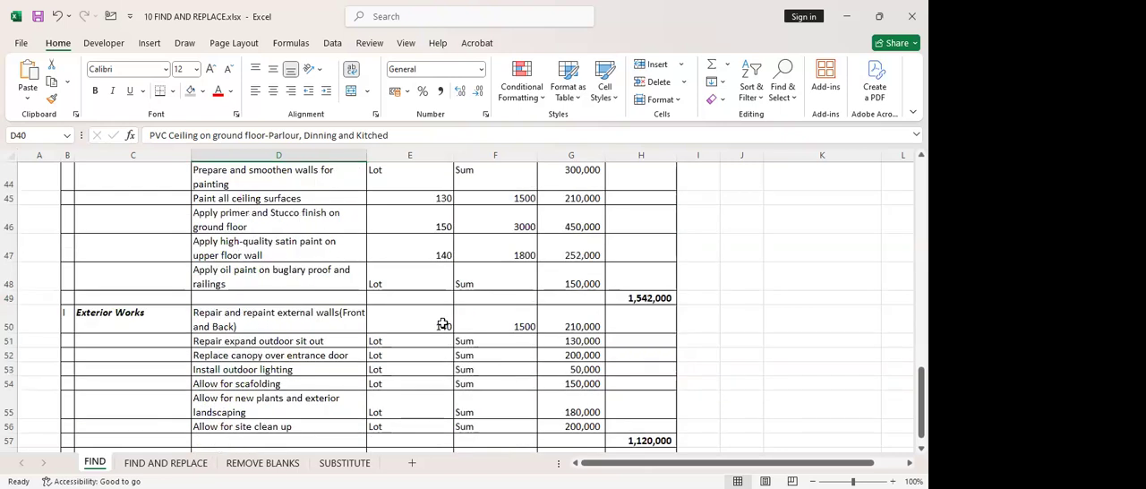
scroll(442, 324, down, 1)
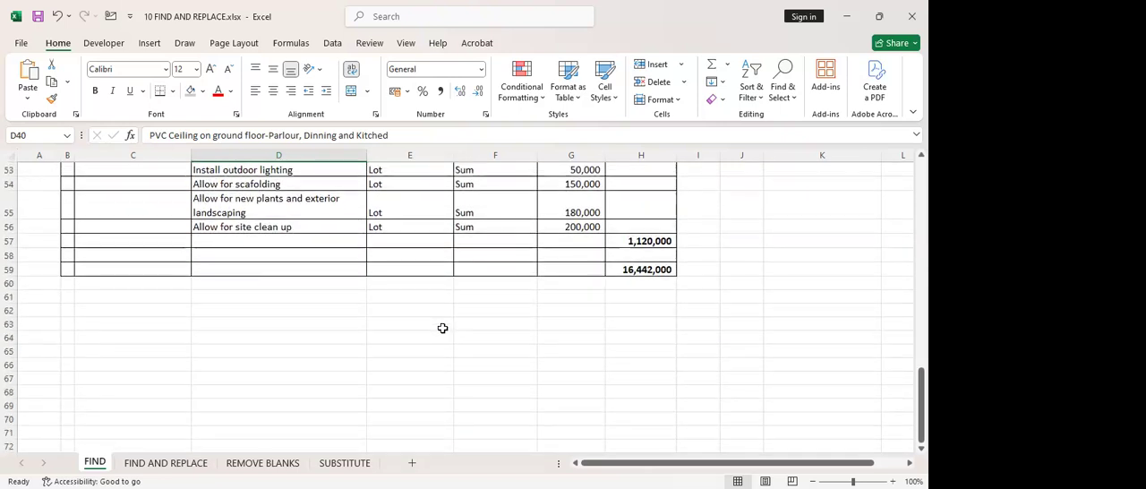
scroll(442, 328, up, 1)
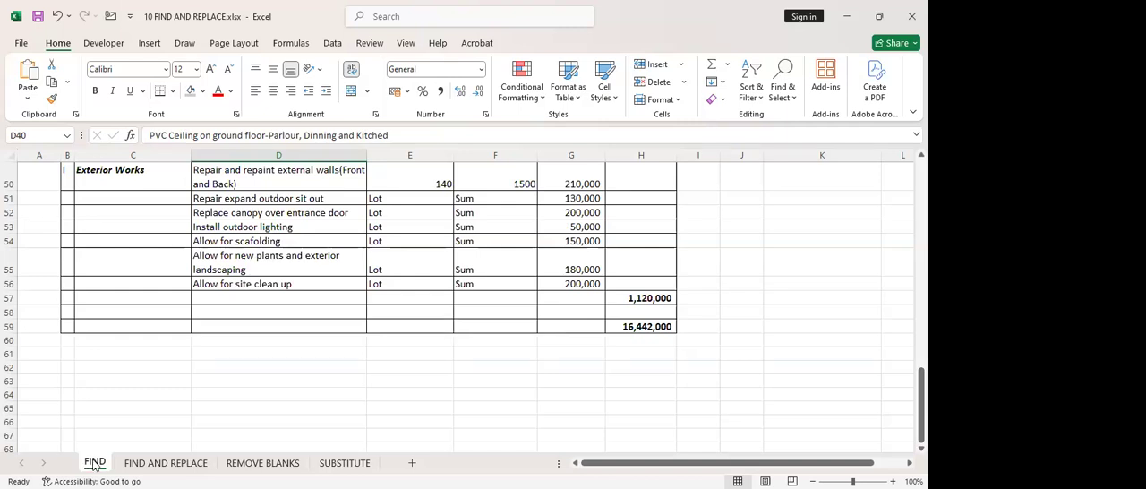
click(183, 462)
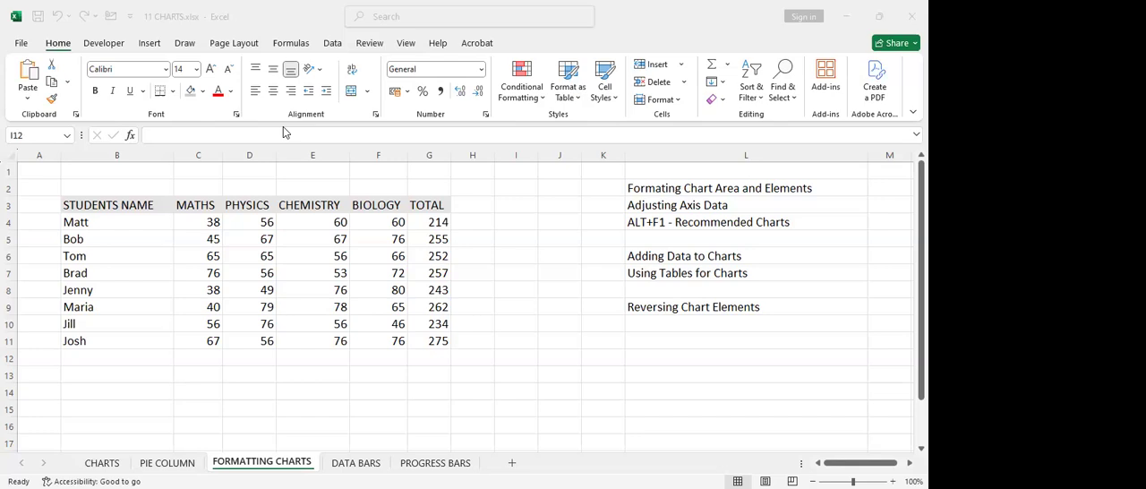
Open the CHARTS sheet in the charts workbook and highlight the list of chart types from Column Chart to Radar Chart
click(486, 342)
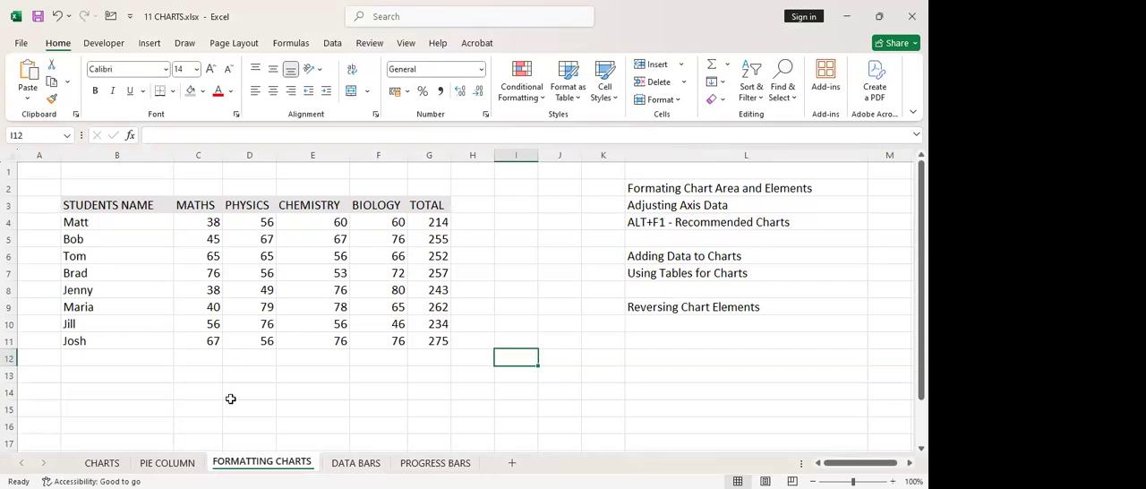
click(101, 463)
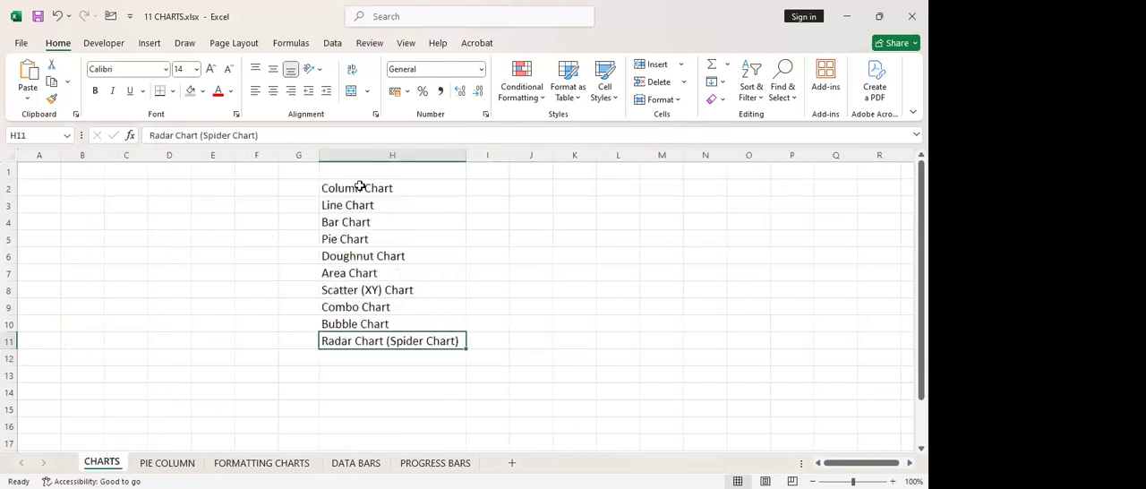
drag(361, 184, 360, 340)
click(358, 374)
Open the PIE COLUMN sheet and point out the title cell and end of the ABC AUTO DEALERSHIP table
click(167, 463)
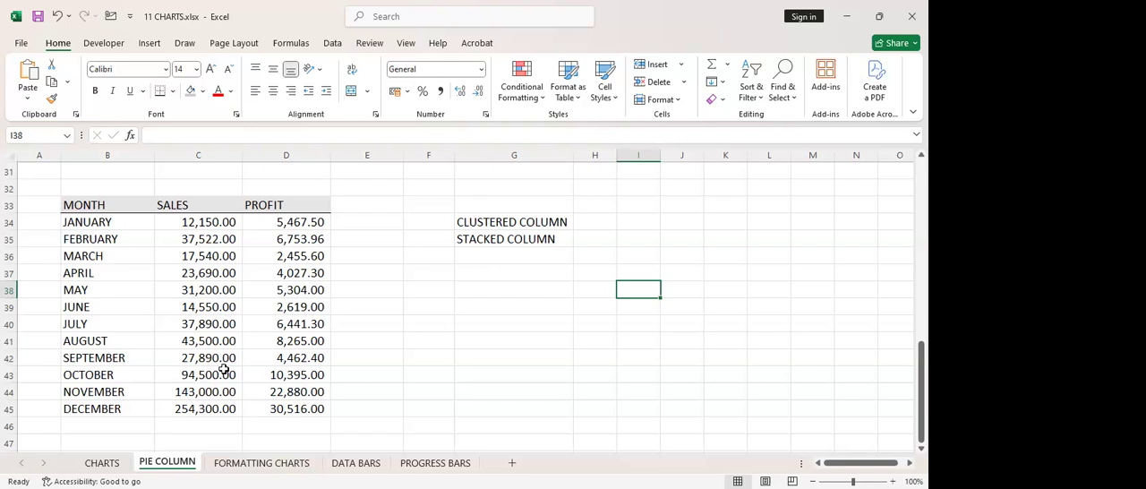
scroll(304, 327, up, 10)
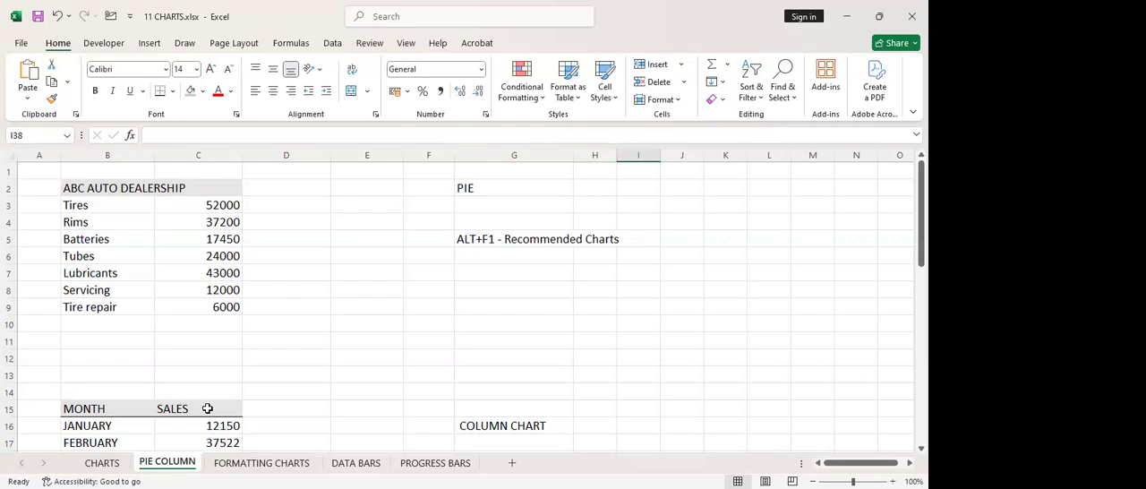
click(134, 188)
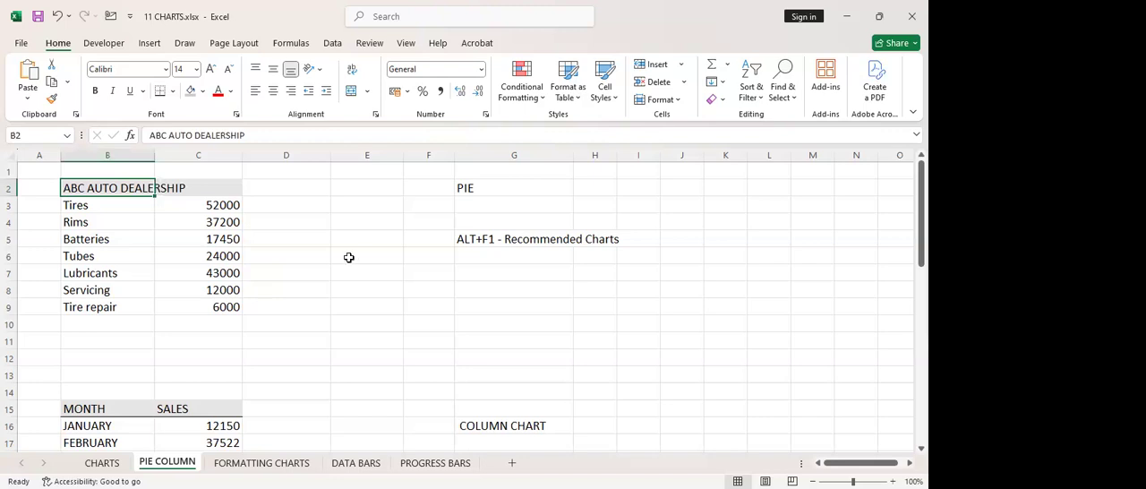
click(218, 321)
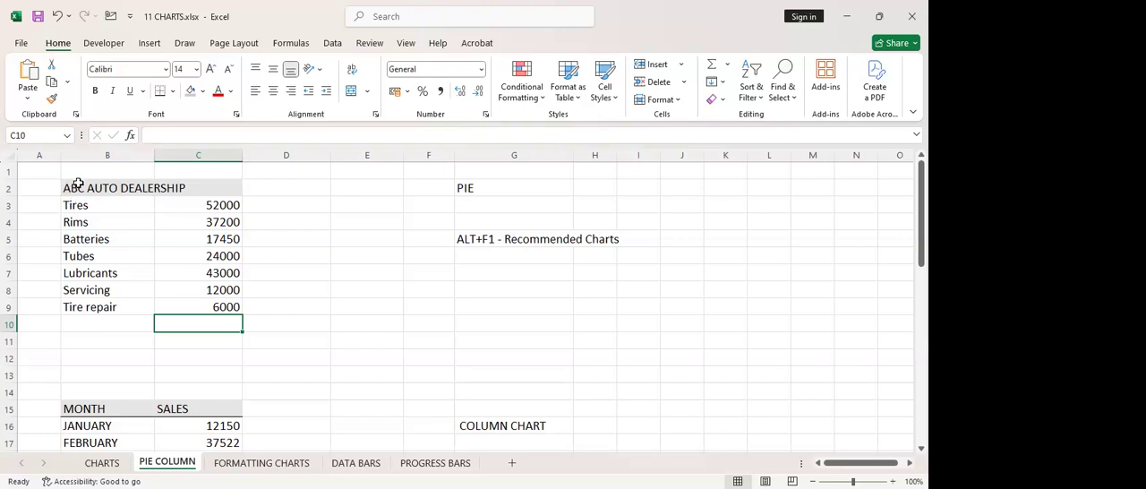
click(108, 188)
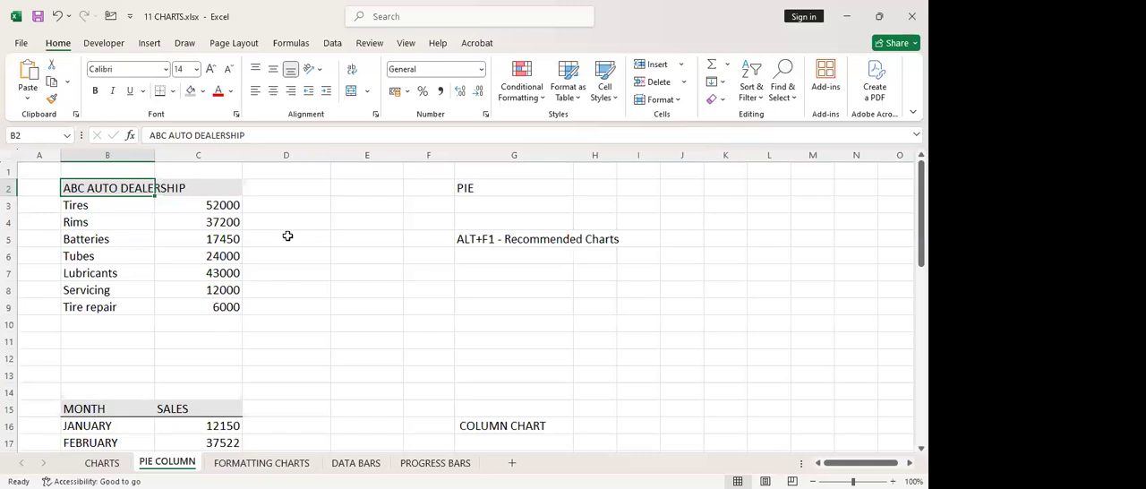
click(287, 236)
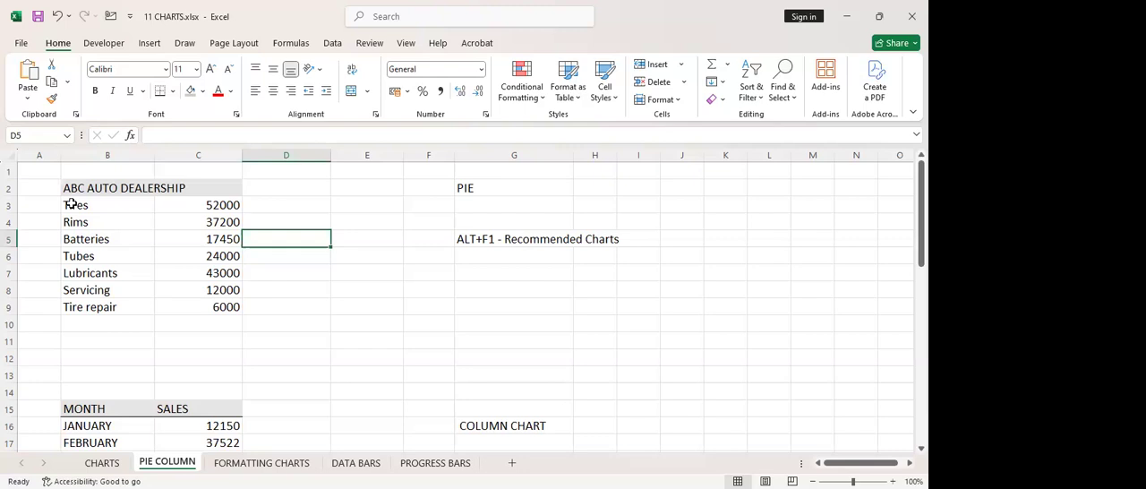
Try selecting the dealership items and amounts in B3:C9, and the whole table including its title row
drag(72, 204, 198, 305)
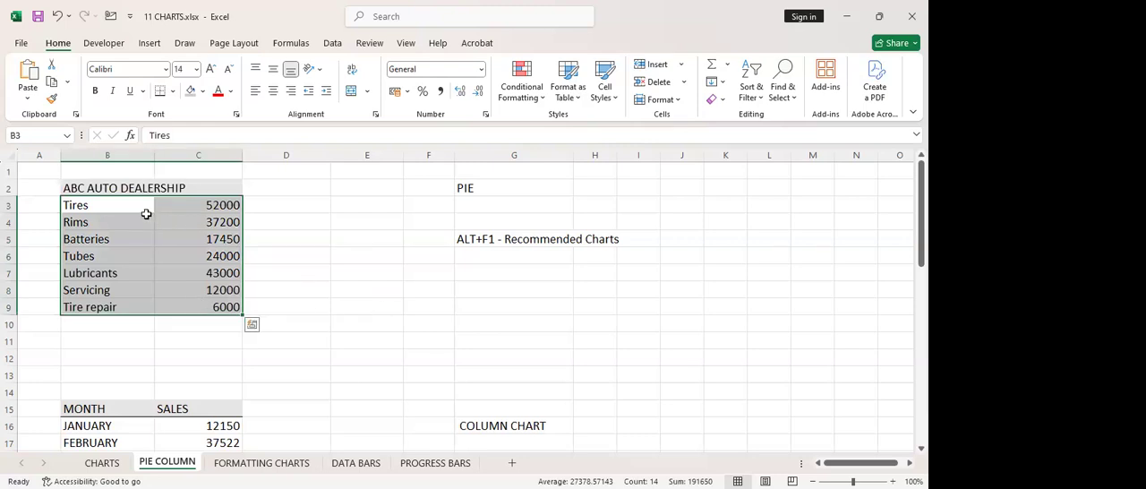
click(351, 278)
drag(114, 204, 195, 302)
click(131, 267)
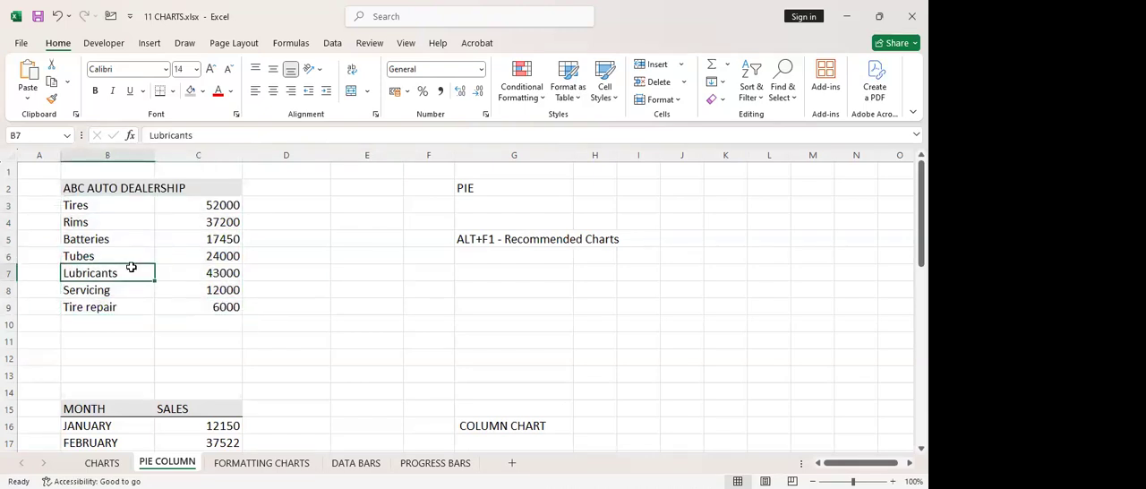
key(ctrl+a)
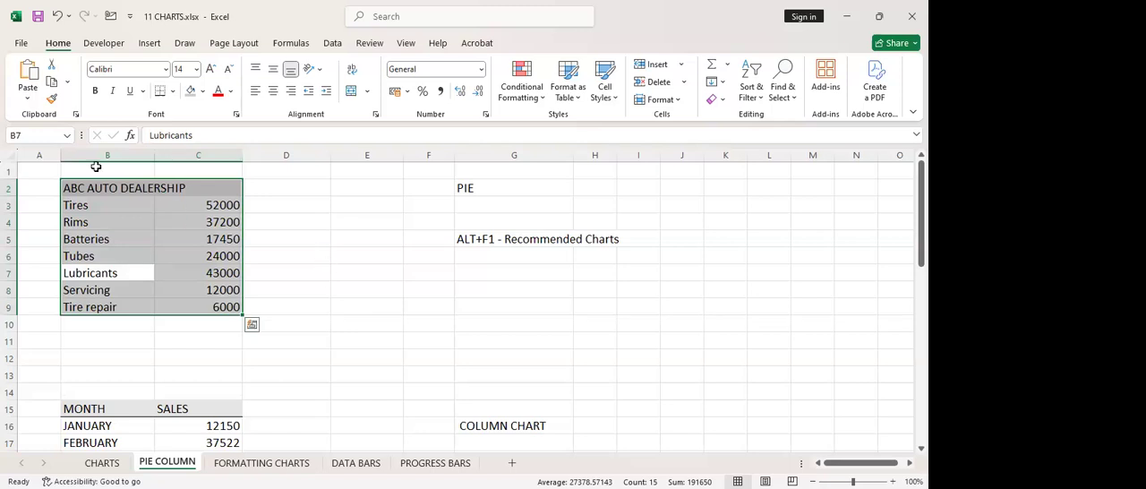
click(135, 201)
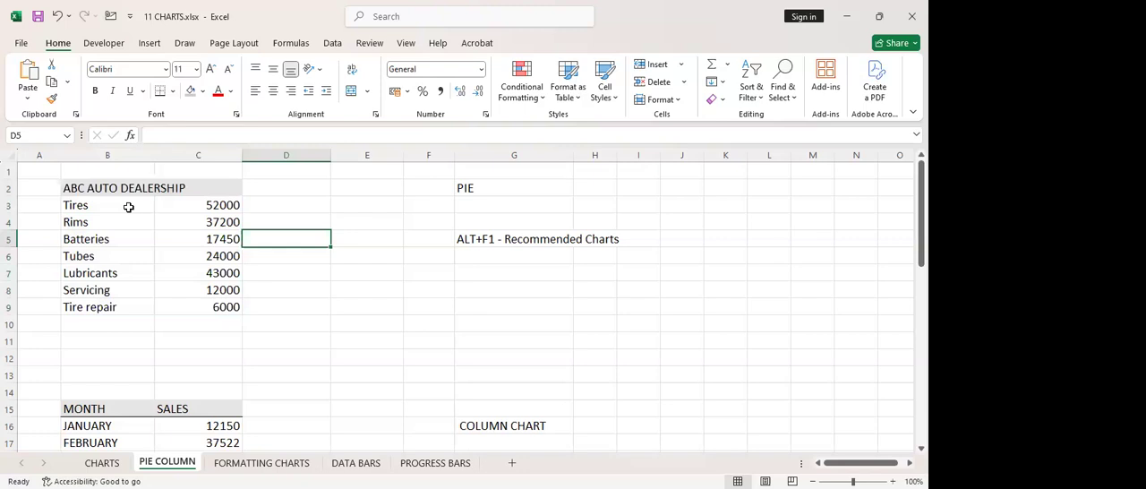
Insert a 2-D pie chart of the dealership data in B3:C9 and place it beside the table
drag(145, 209, 215, 301)
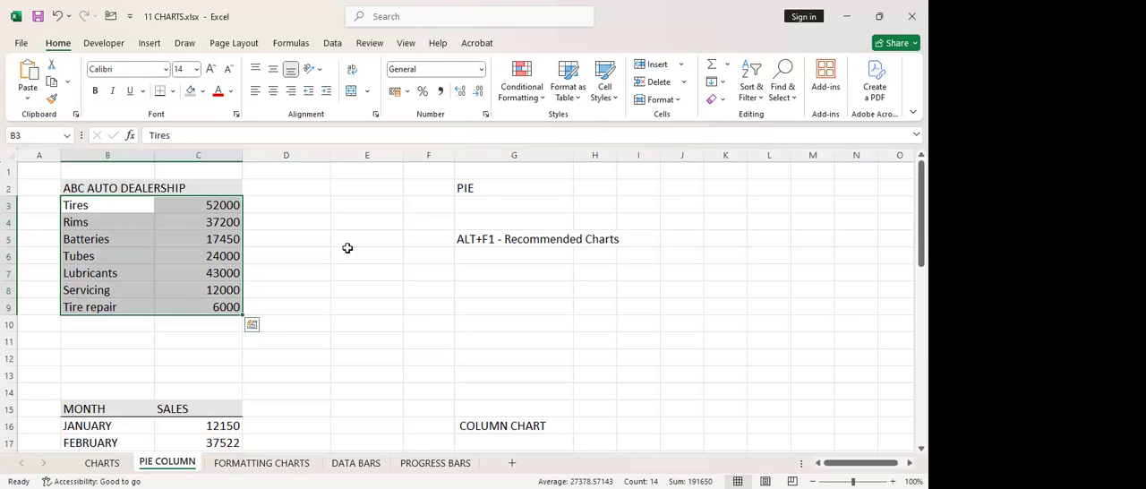
click(149, 43)
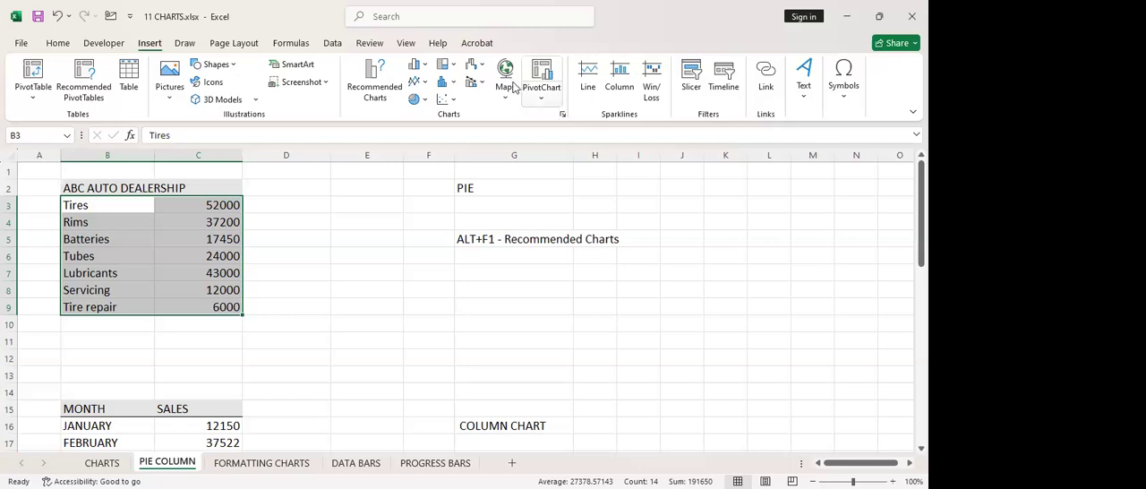
click(424, 106)
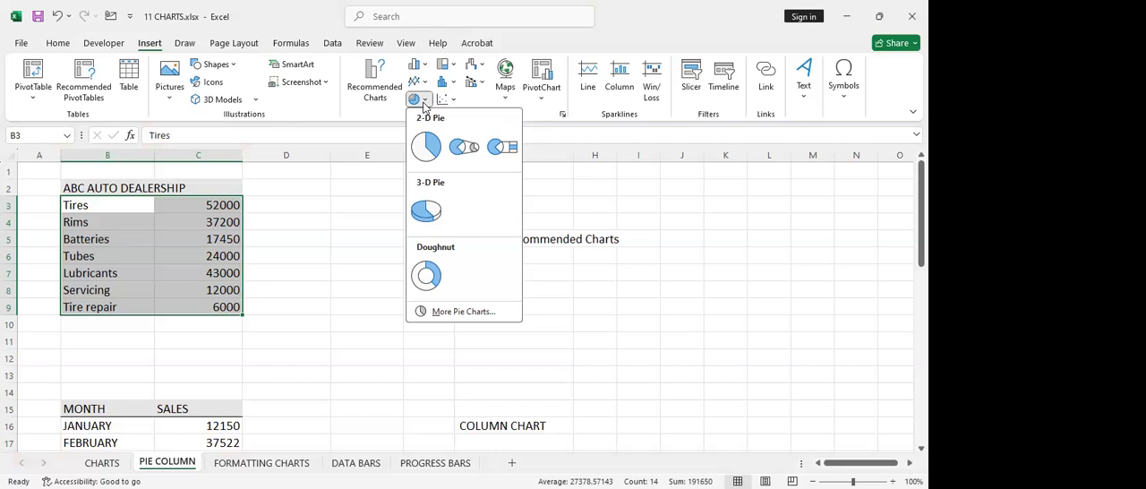
click(423, 146)
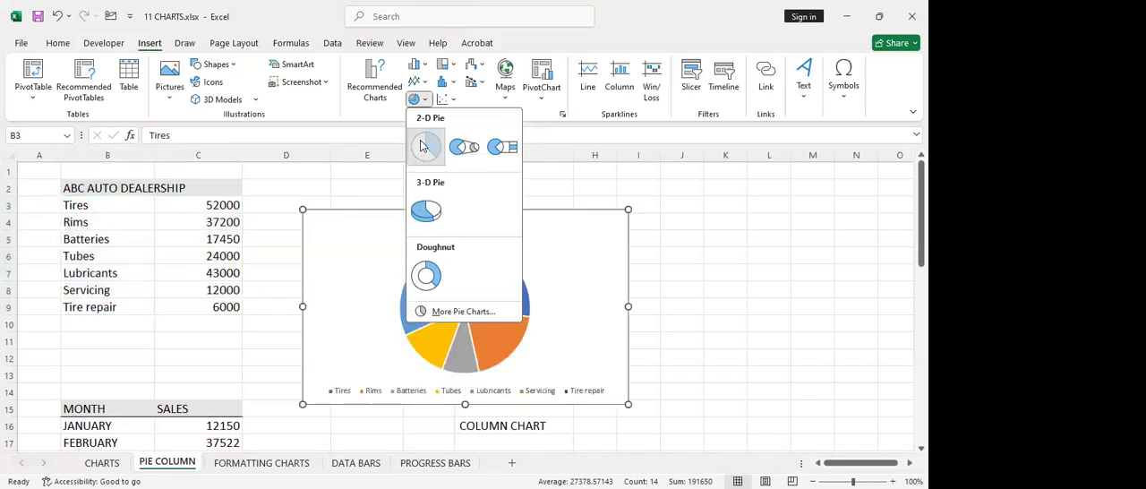
drag(524, 213, 524, 176)
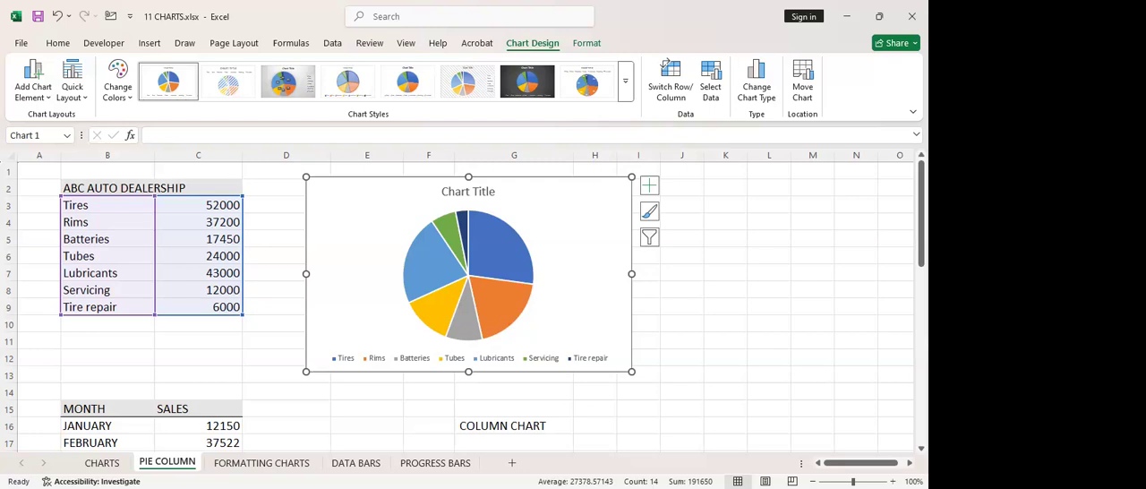
scroll(466, 308, down, 3)
scroll(465, 307, up, 3)
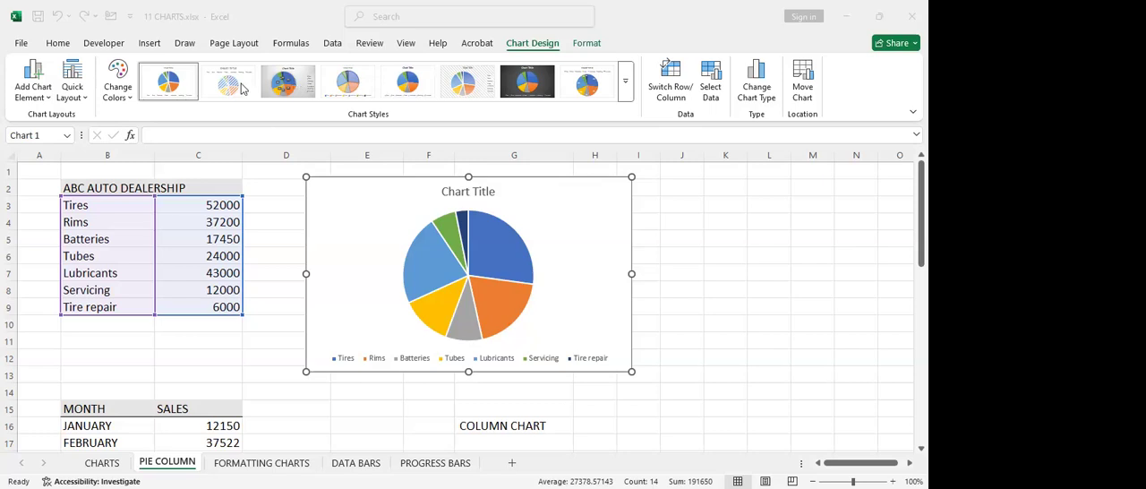
click(662, 303)
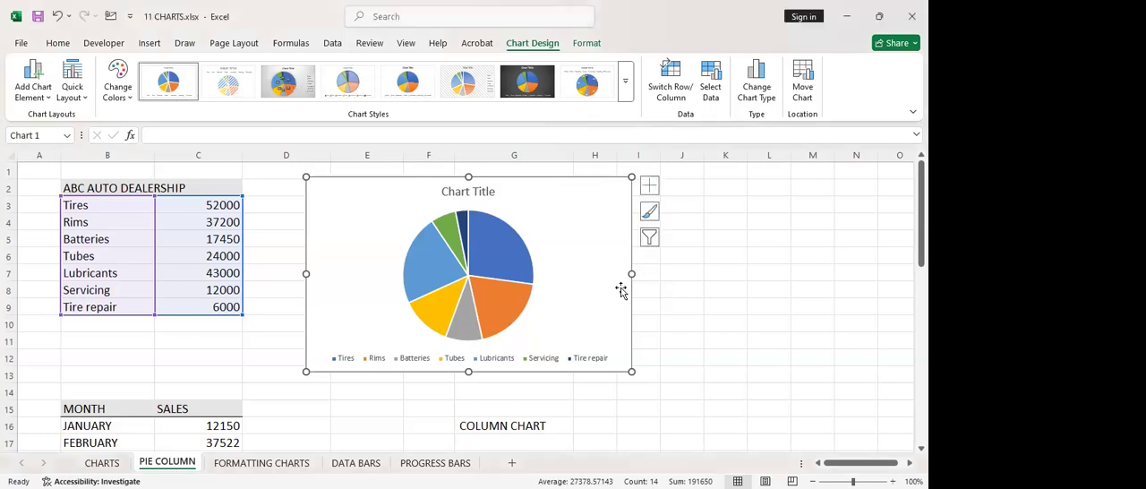
key(Escape)
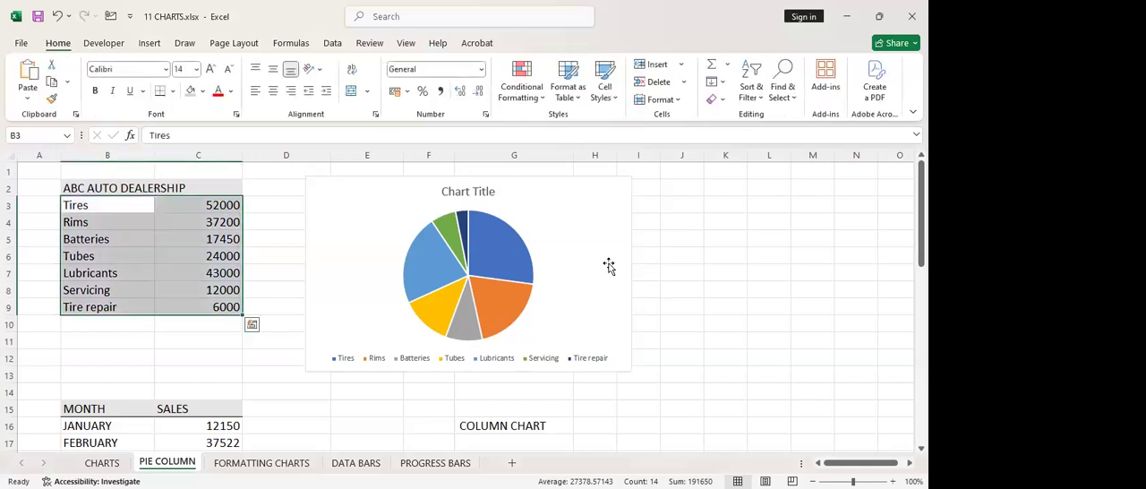
key(alt+Tab)
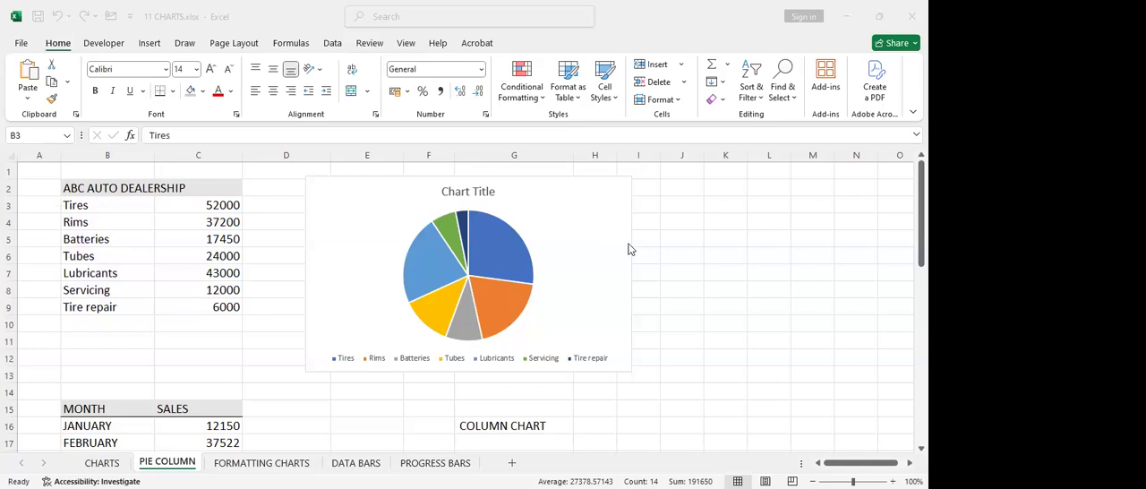
key(alt+Tab)
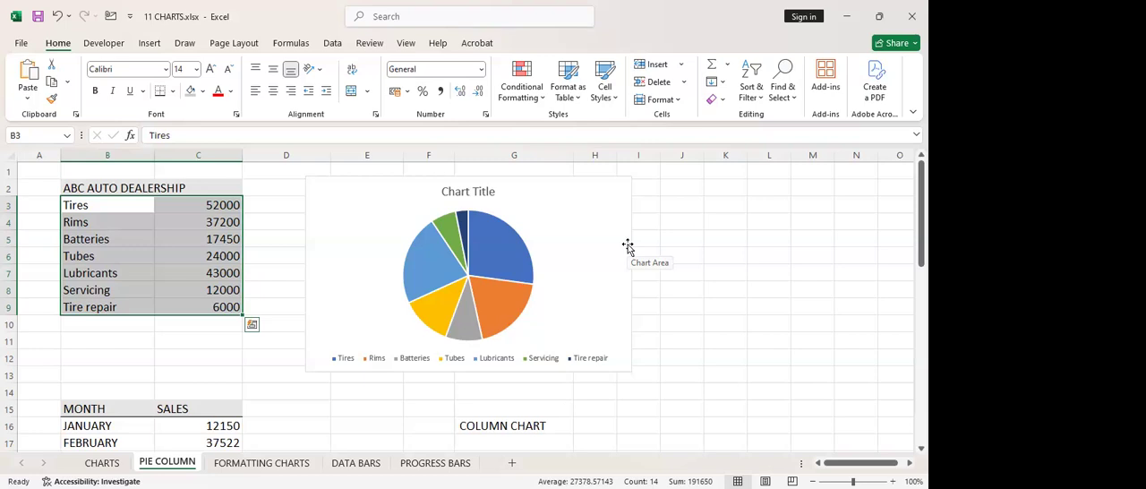
Undo the clearing of the dealership data in B3:C9, and delete the pie chart from the sheet
key(Delete)
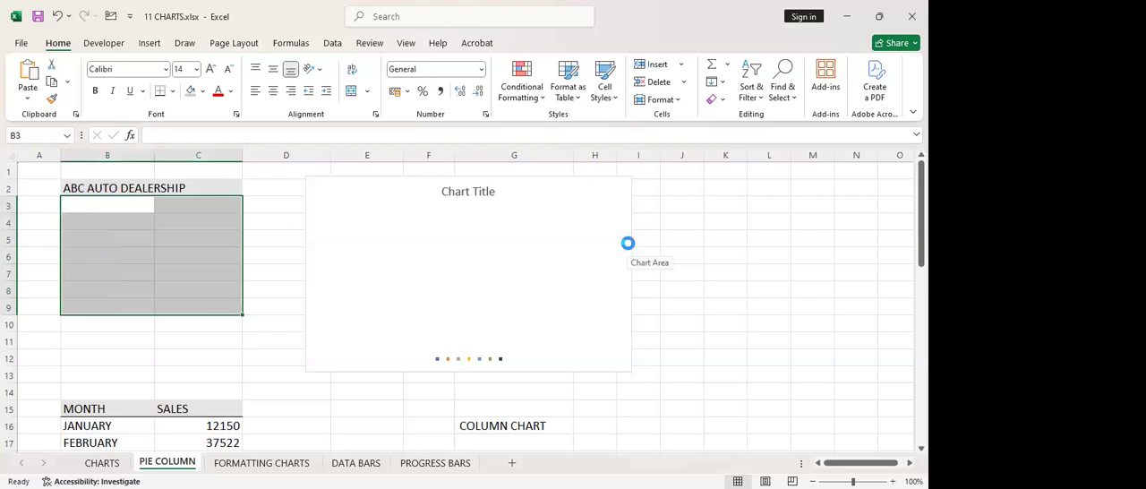
key(ctrl+z)
click(588, 179)
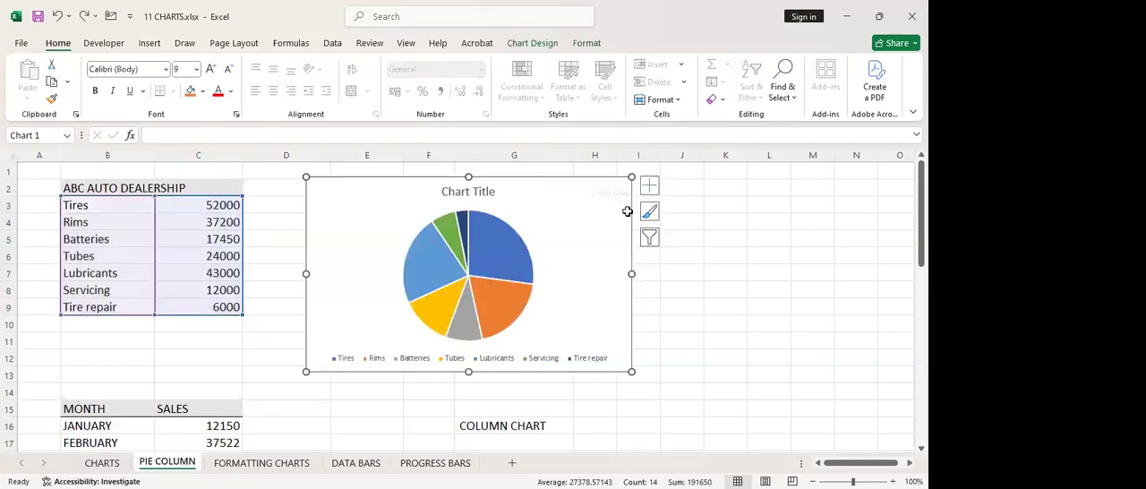
click(658, 307)
click(595, 187)
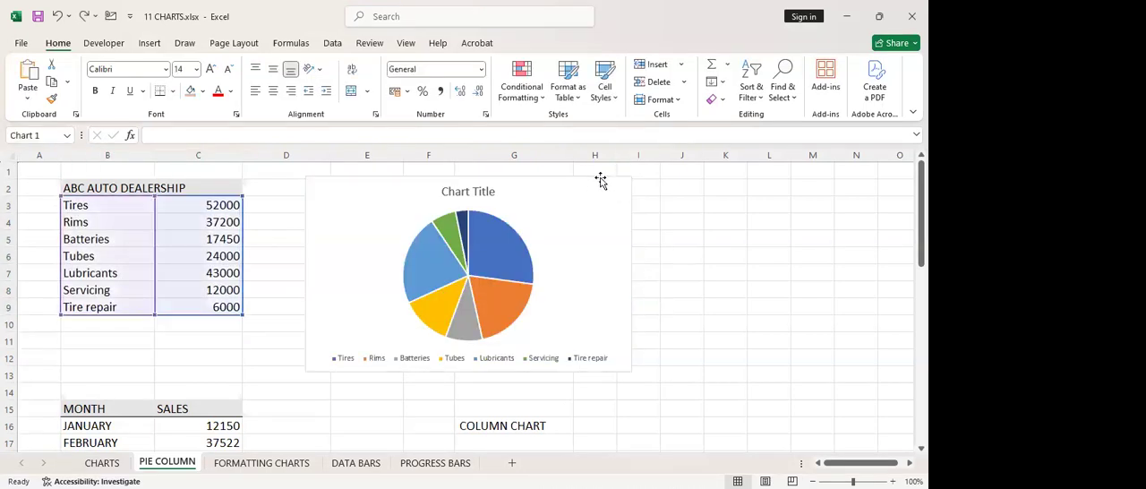
key(Delete)
click(329, 312)
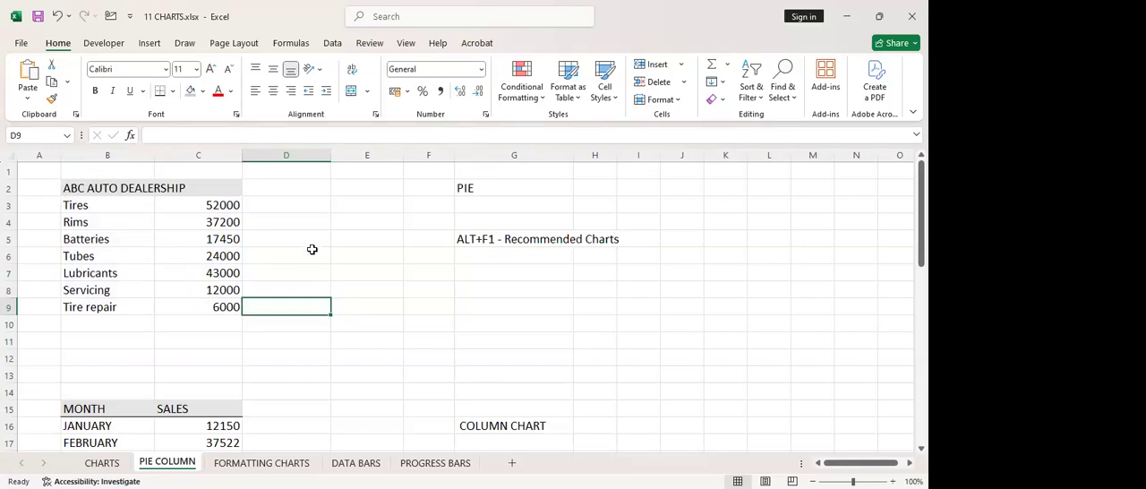
Show the available pie and doughnut chart types with the empty cell E9 selected
click(394, 314)
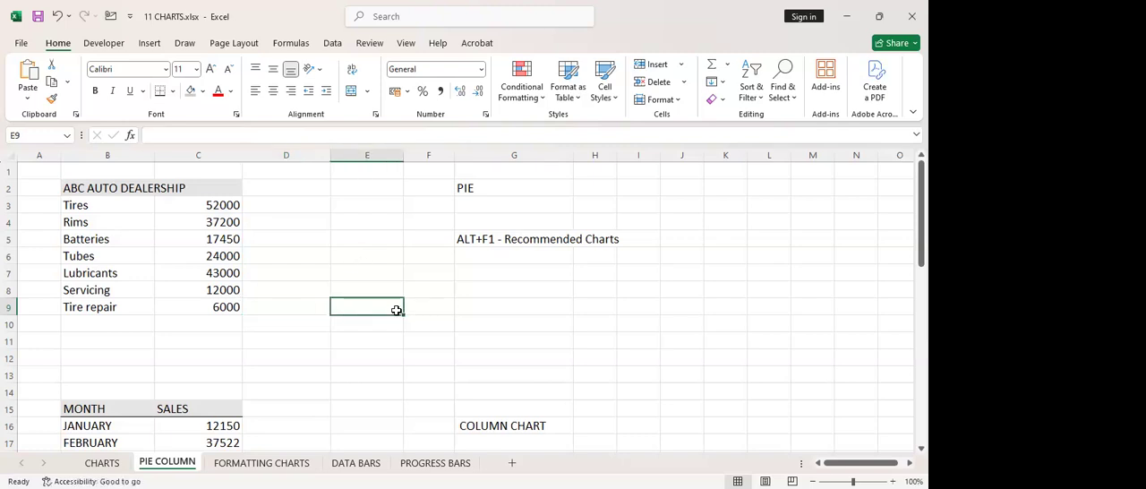
key(alt+n)
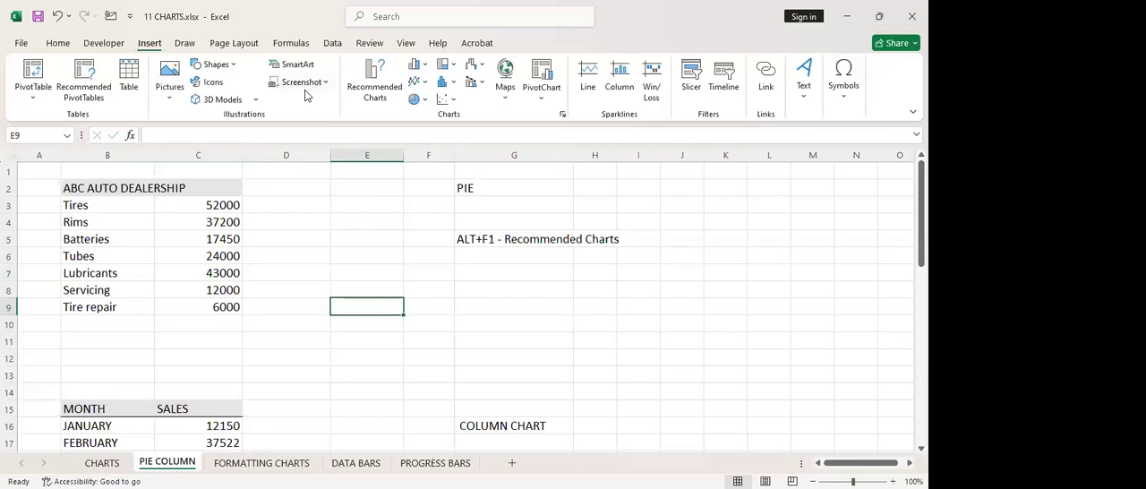
click(426, 100)
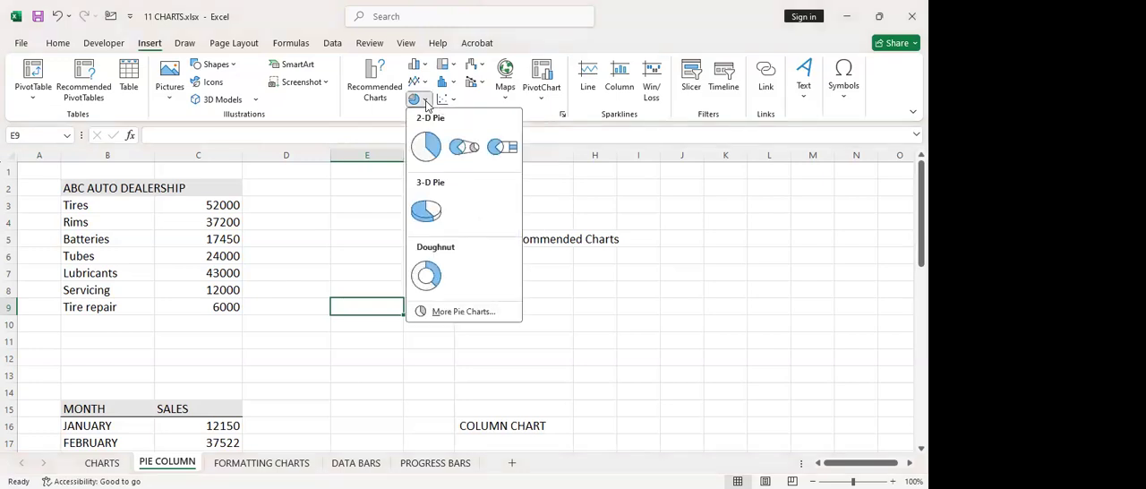
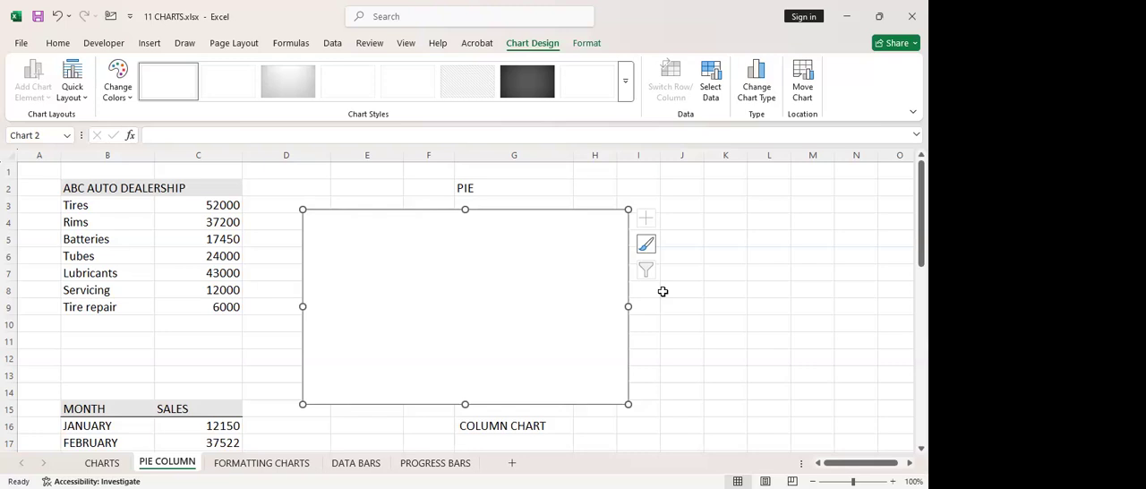
Set the empty pie chart's data source to the auto dealership items and amounts in B3:C9
click(710, 87)
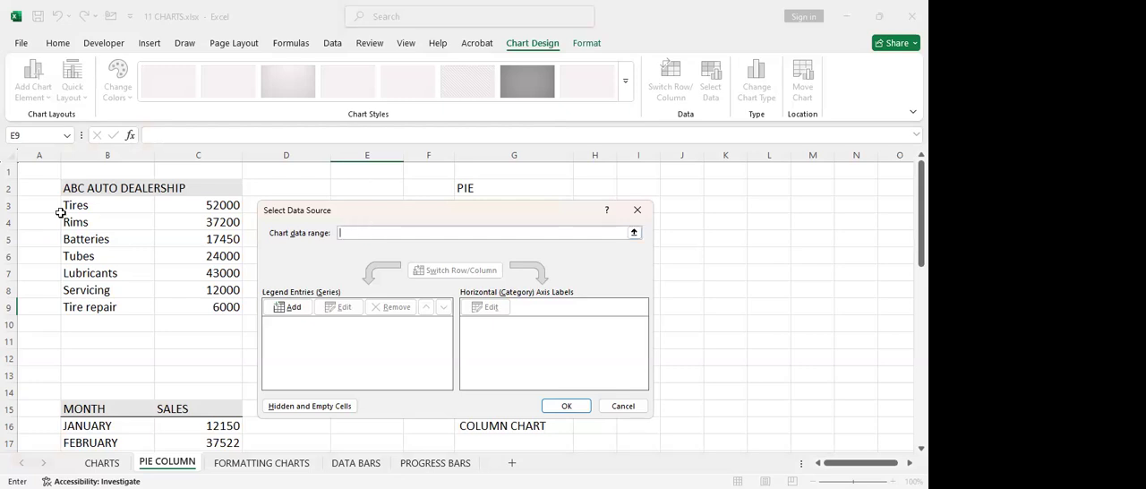
click(89, 206)
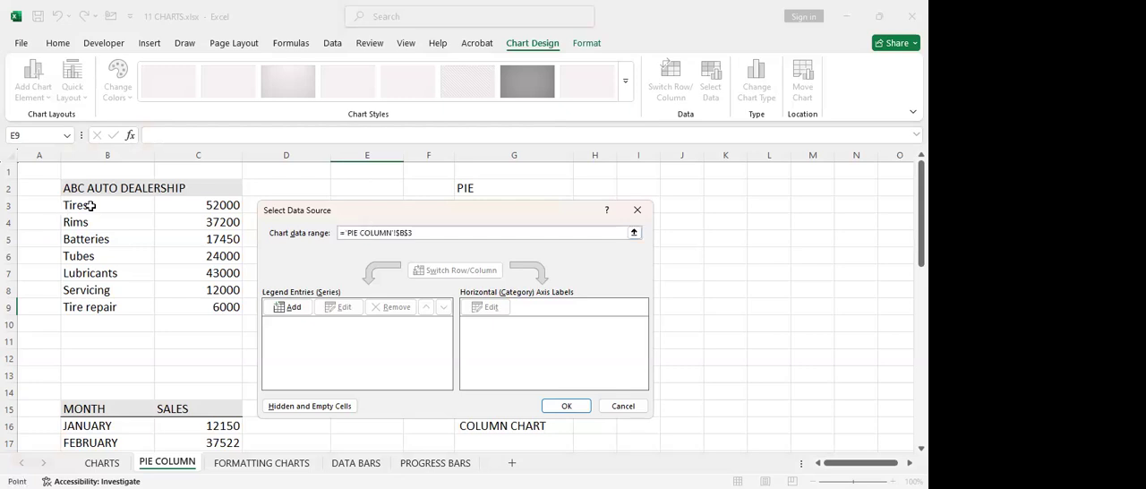
shift+click(193, 298)
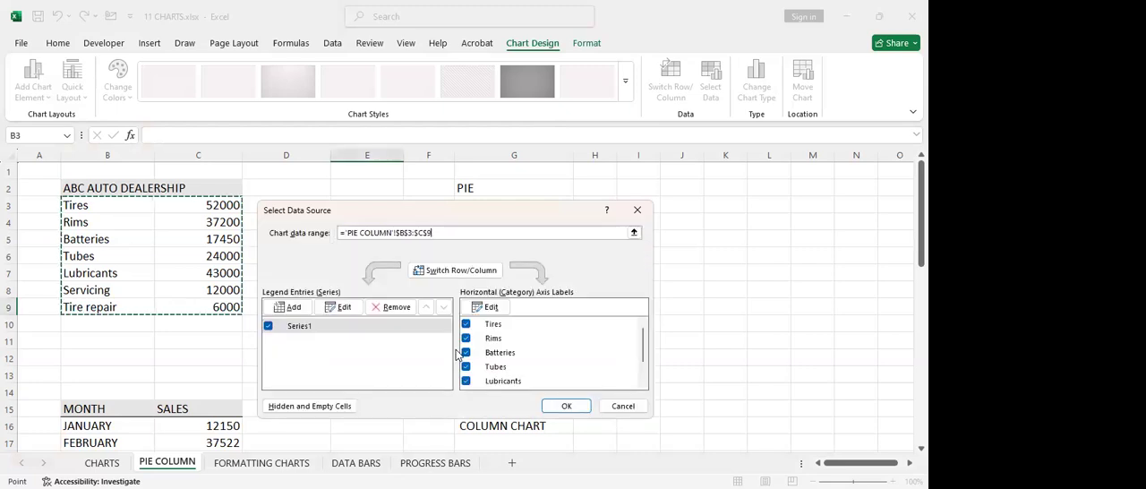
click(555, 408)
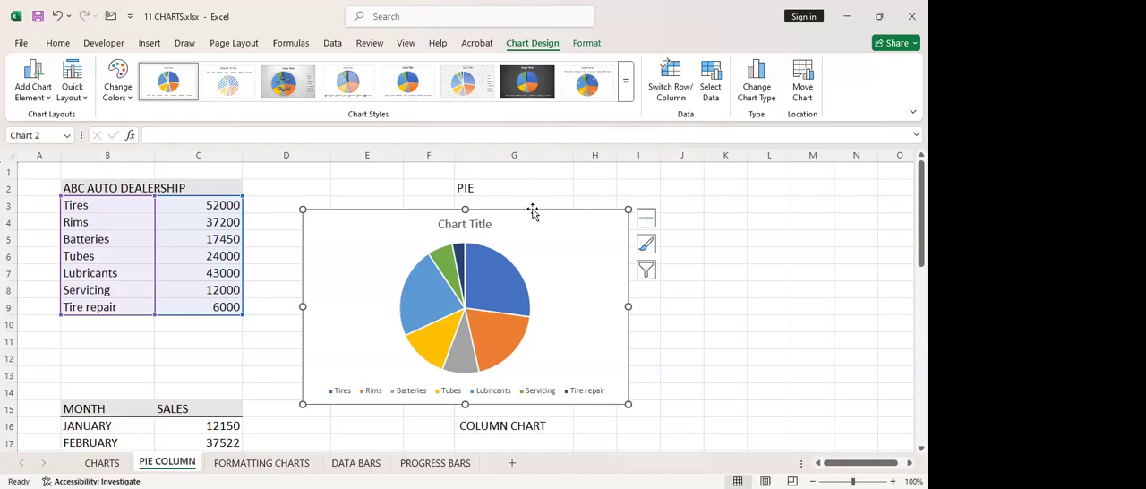
Shrink the dealership pie chart so it leaves the area beside the month and sales table free
scroll(533, 211, down, 3)
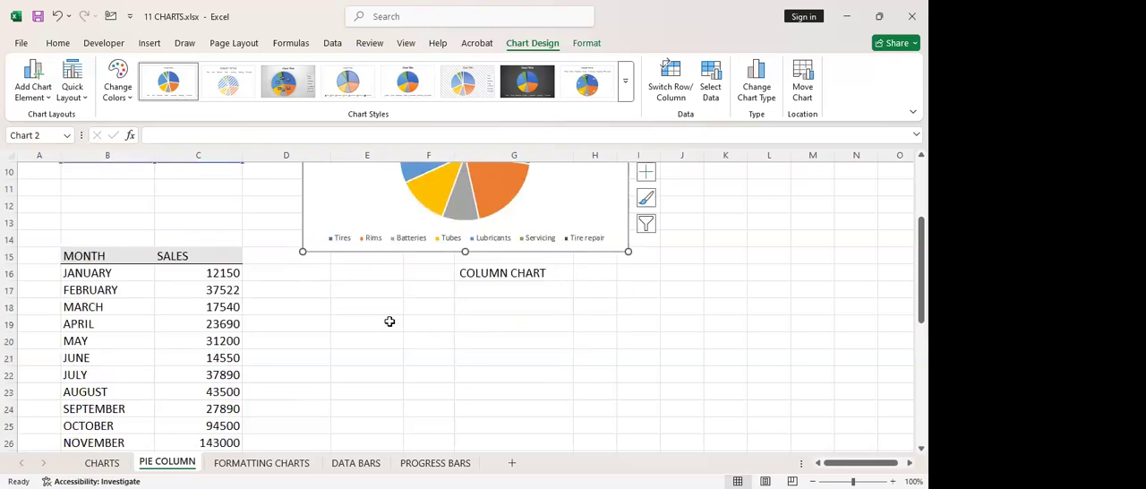
scroll(390, 321, down, 1)
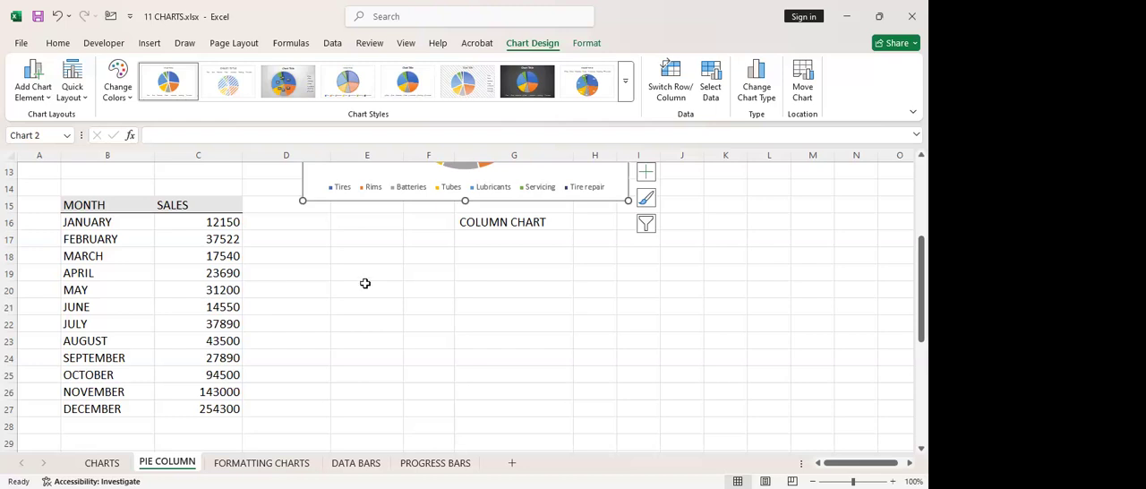
scroll(365, 283, up, 3)
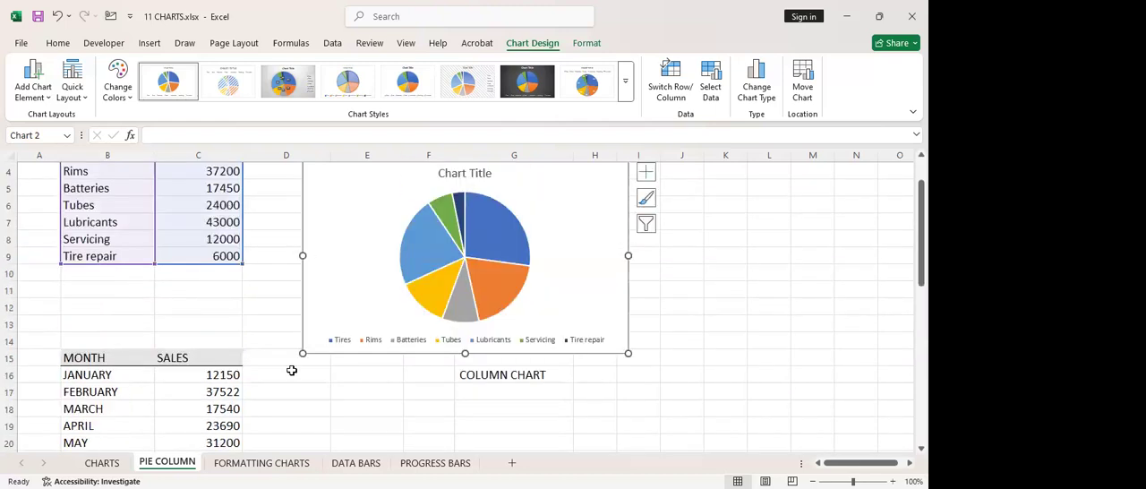
drag(303, 354, 432, 273)
Preview the recommended stacked area, pie and line charts for B15:C27, and insert the clustered column chart of monthly sales
scroll(309, 350, down, 3)
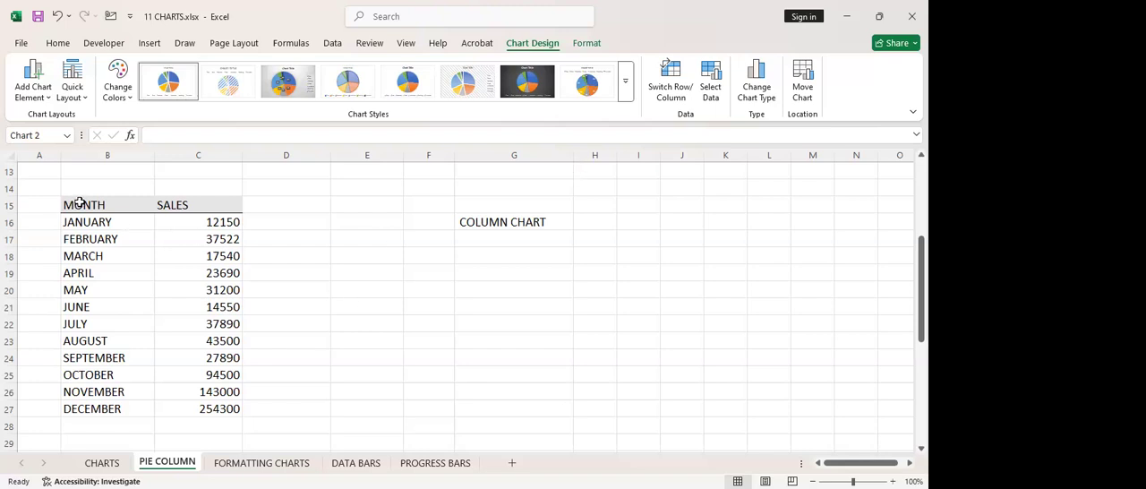
drag(81, 203, 206, 408)
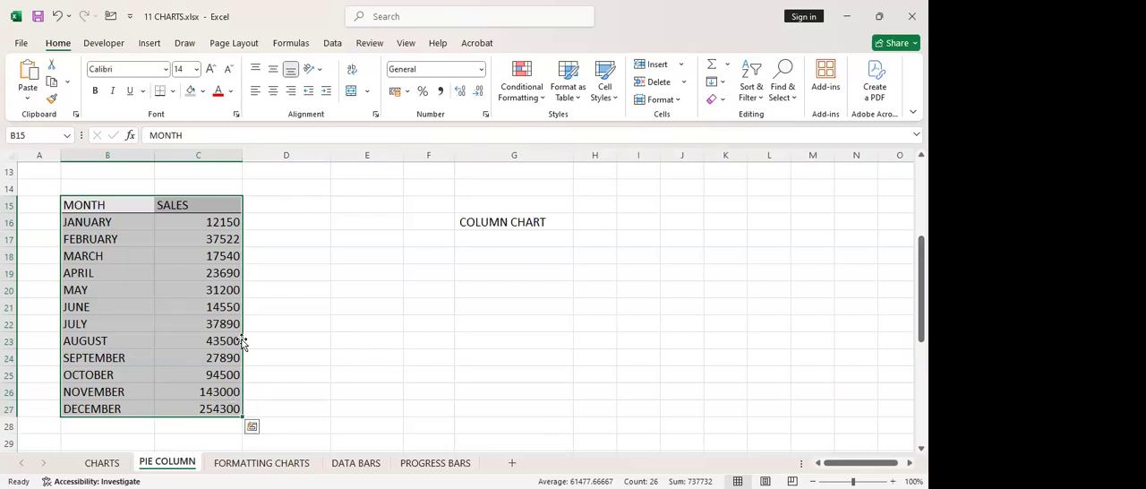
click(149, 42)
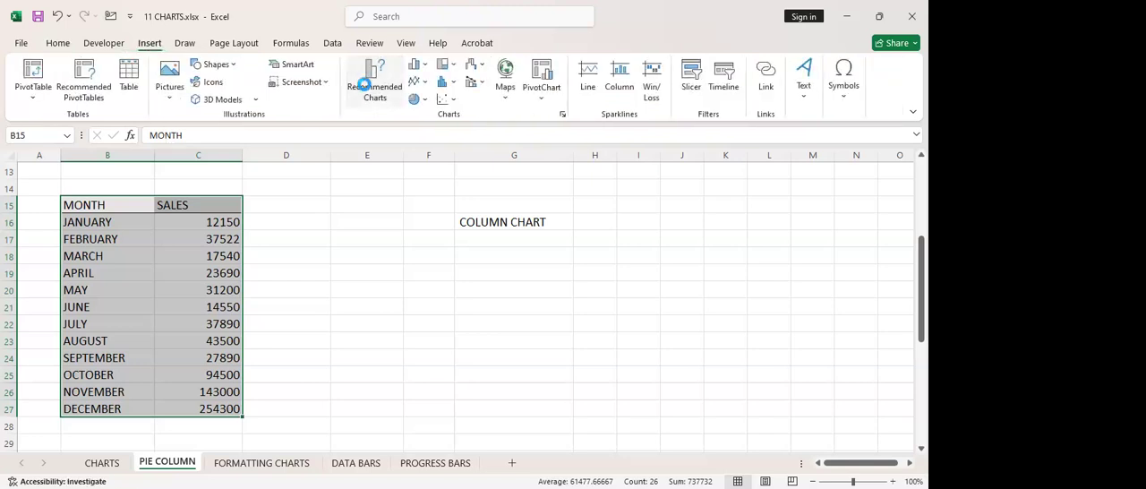
click(365, 90)
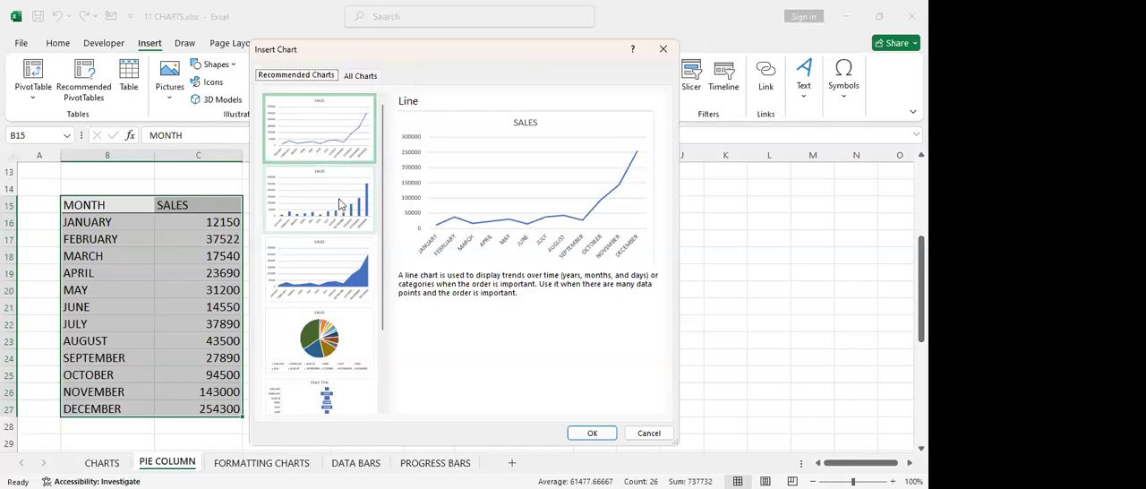
click(361, 251)
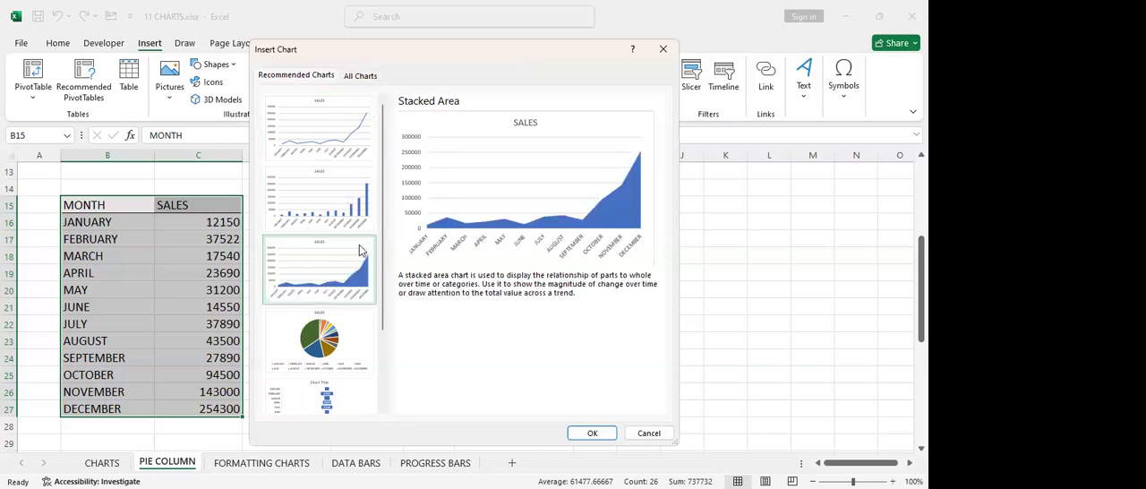
click(353, 337)
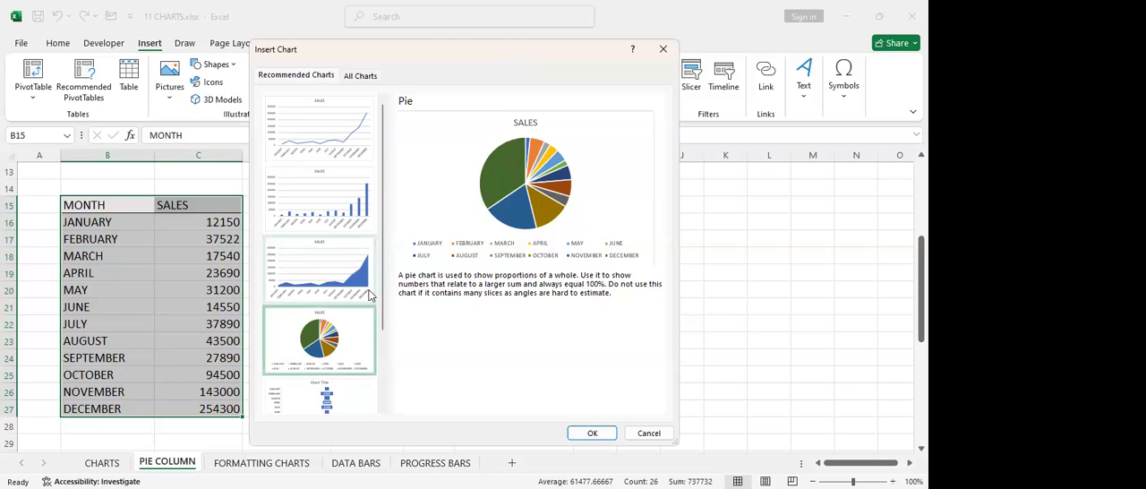
scroll(372, 294, down, 3)
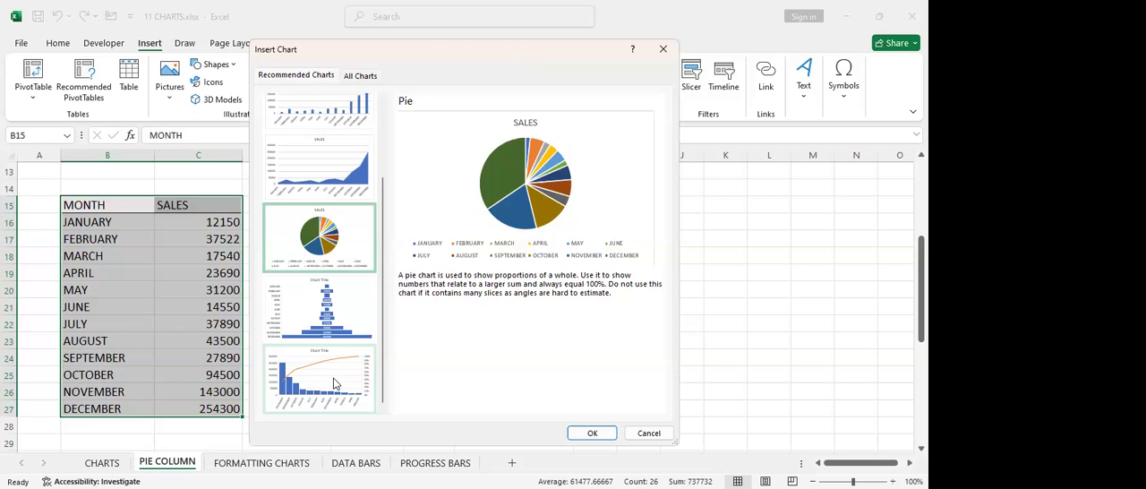
scroll(351, 145, up, 2)
click(348, 132)
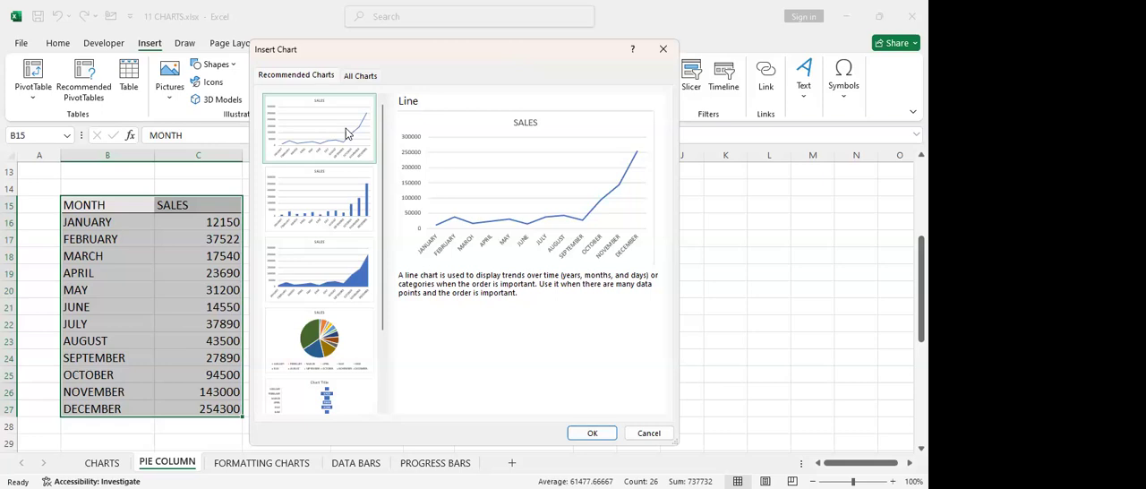
click(313, 222)
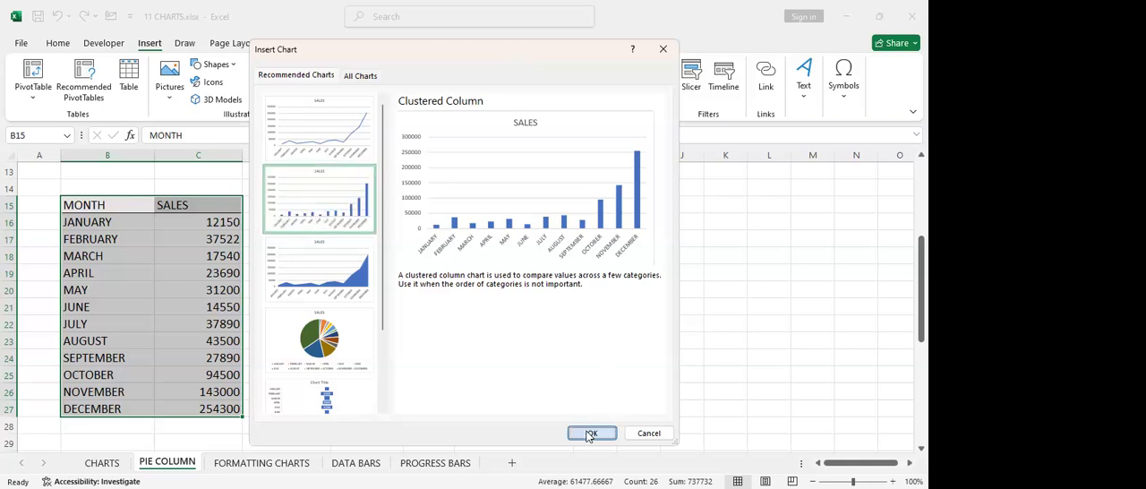
key(Return)
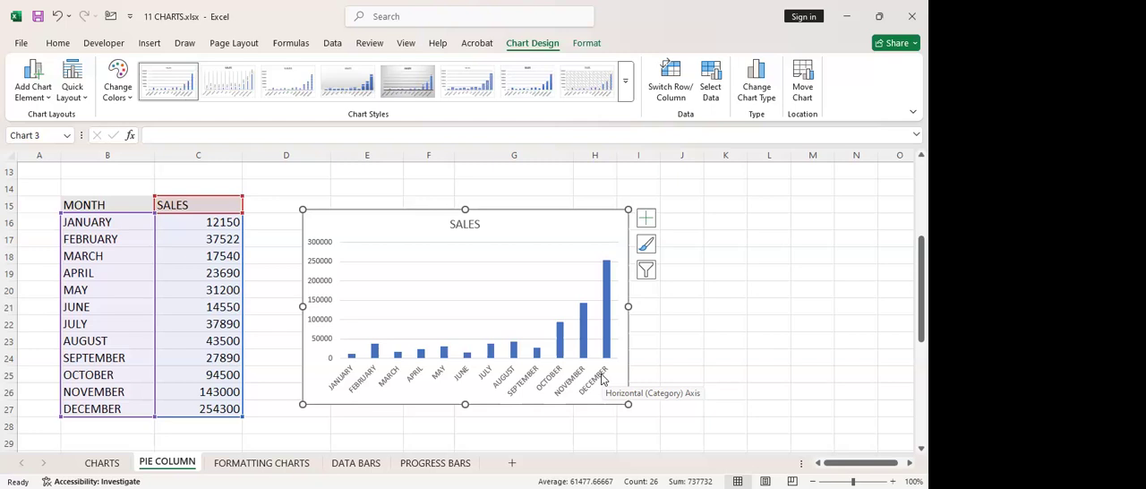
click(267, 264)
Insert the recommended line chart for the monthly sales and profit table in B33:D45
scroll(209, 380, down, 4)
scroll(395, 333, down, 2)
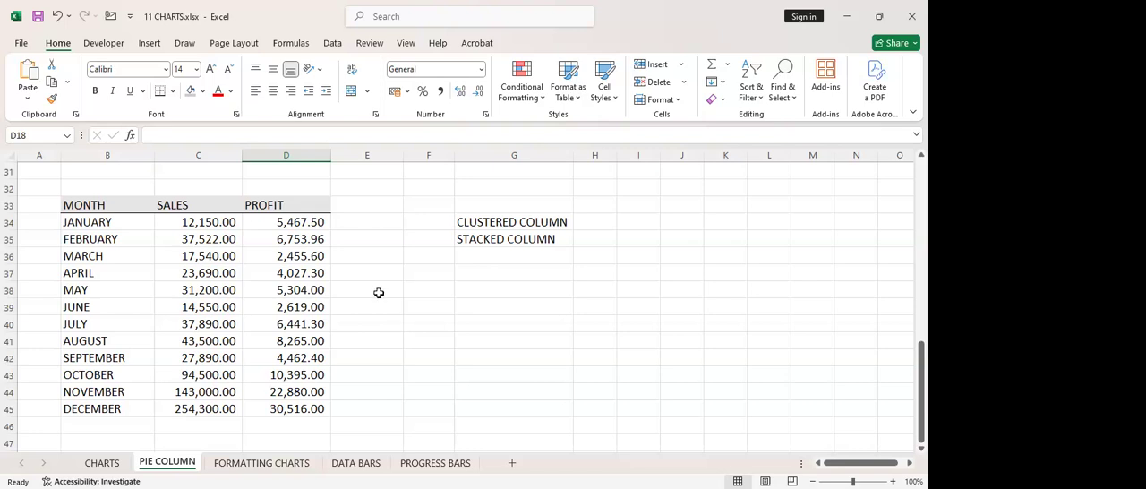
drag(79, 205, 268, 408)
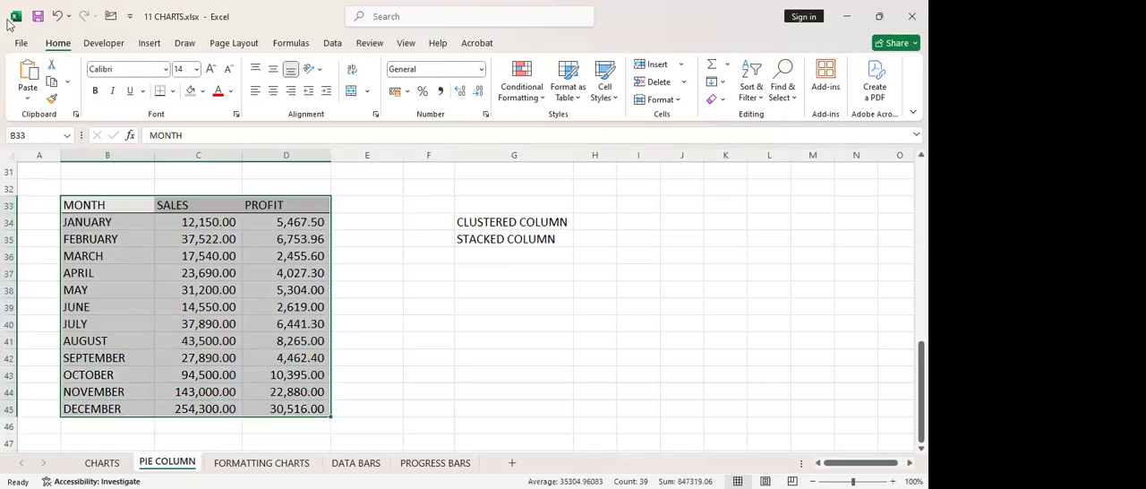
click(150, 43)
click(372, 92)
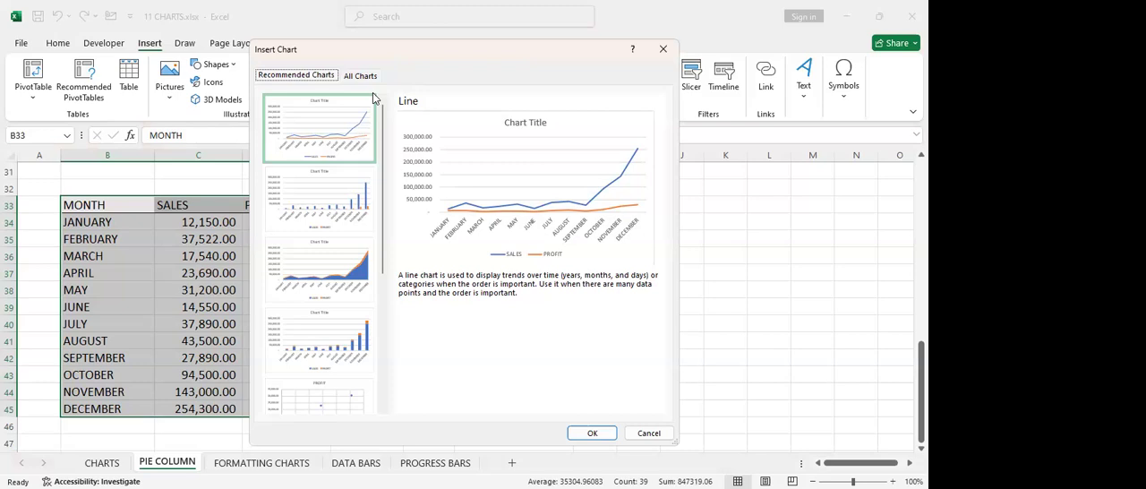
click(345, 150)
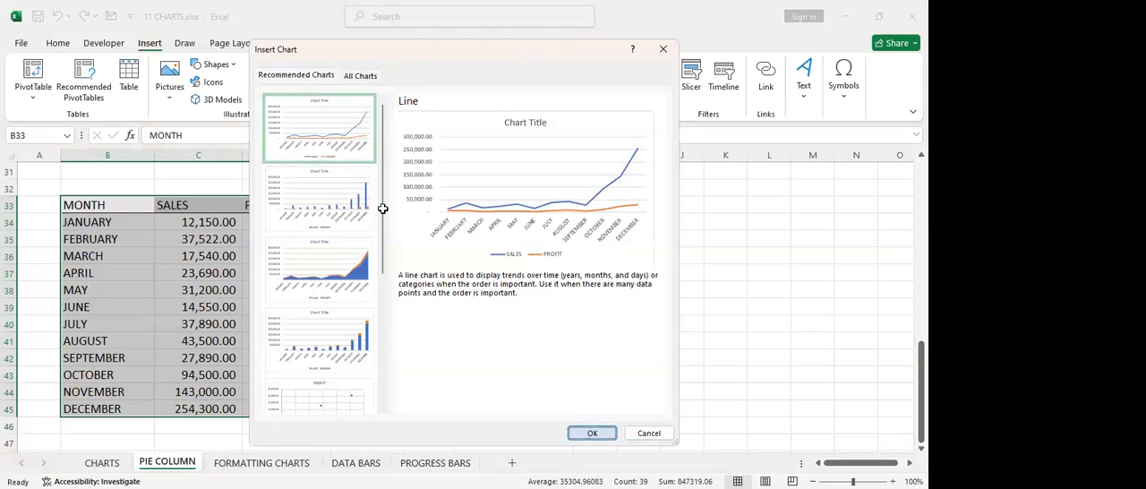
key(Return)
Shrink the sales and profit line chart and place it beside the upper part of its table
drag(465, 200, 514, 176)
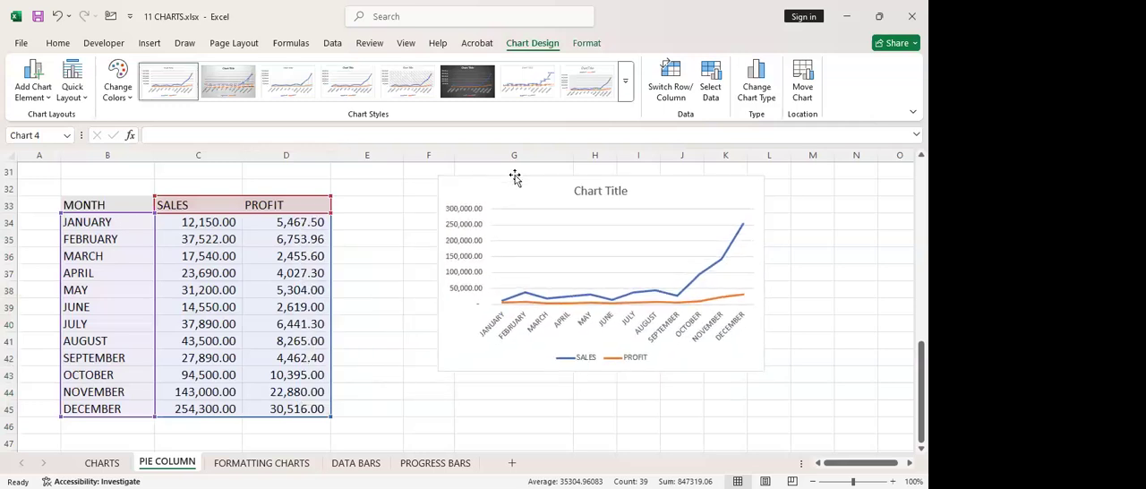
drag(439, 371, 550, 303)
drag(640, 175, 512, 181)
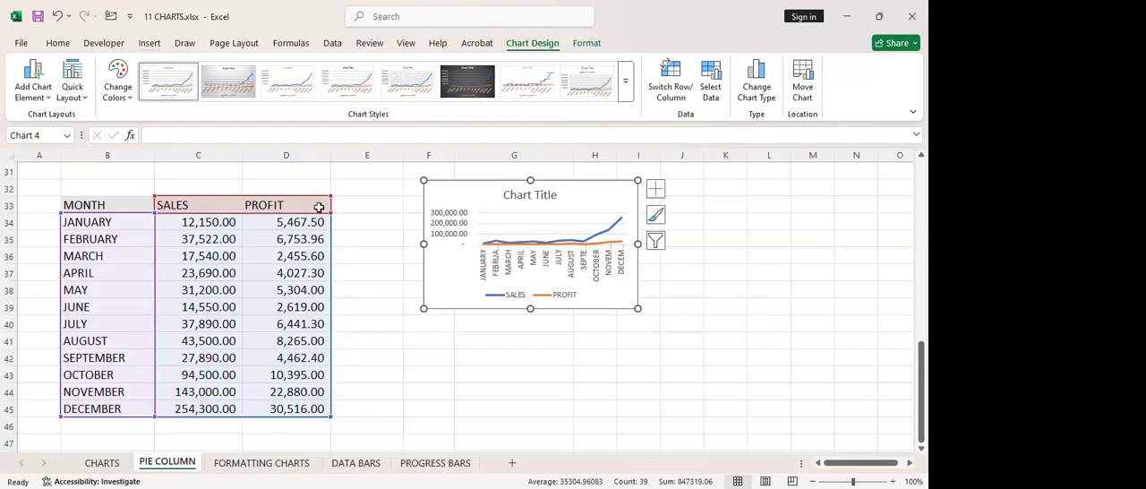
Change the sales and profit line chart to the recommended stacked column type, and deselect it
click(149, 43)
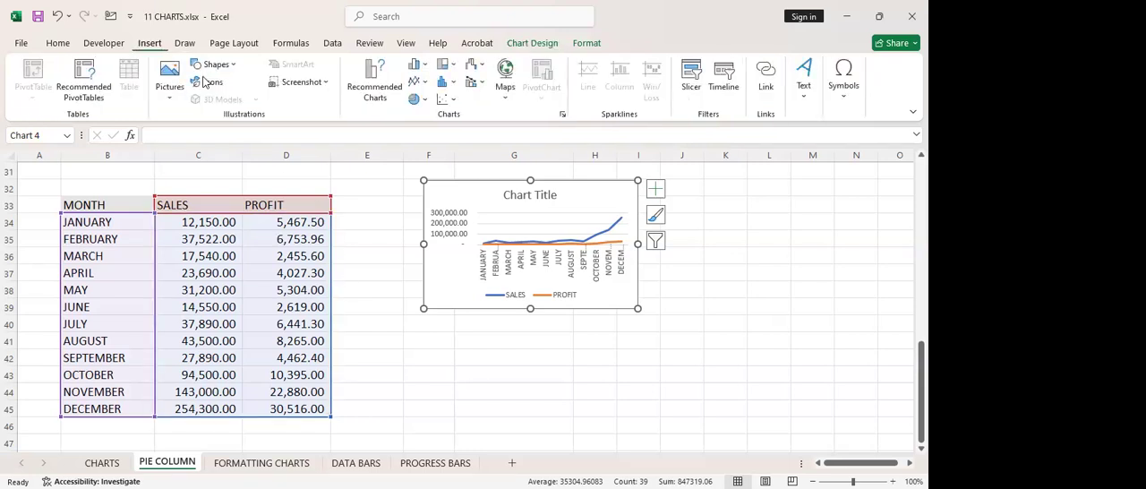
click(349, 88)
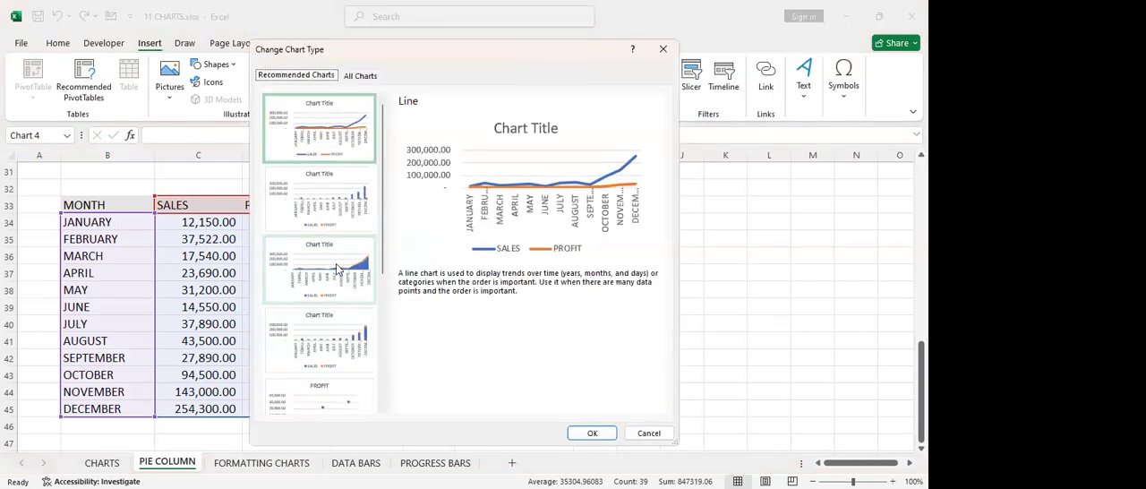
click(338, 270)
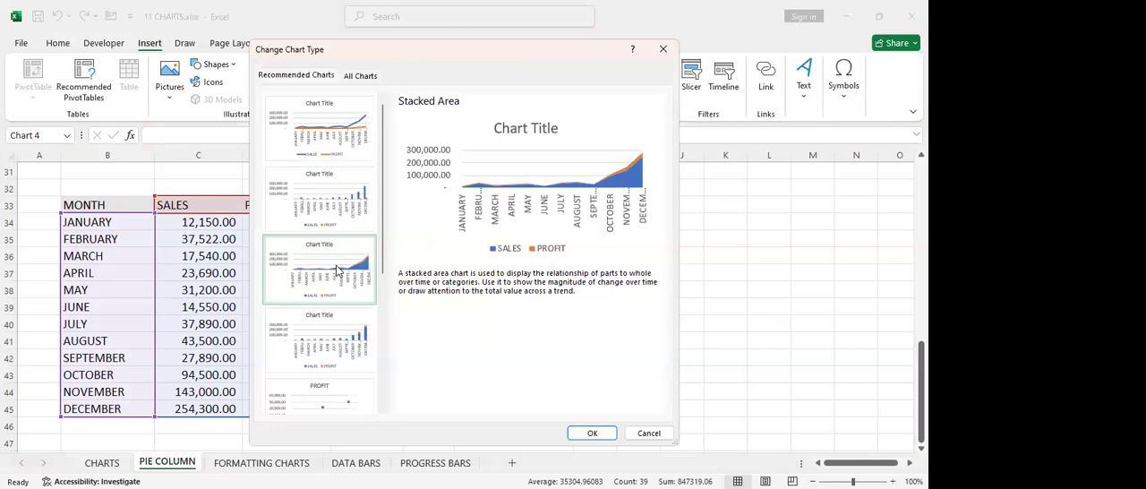
click(340, 331)
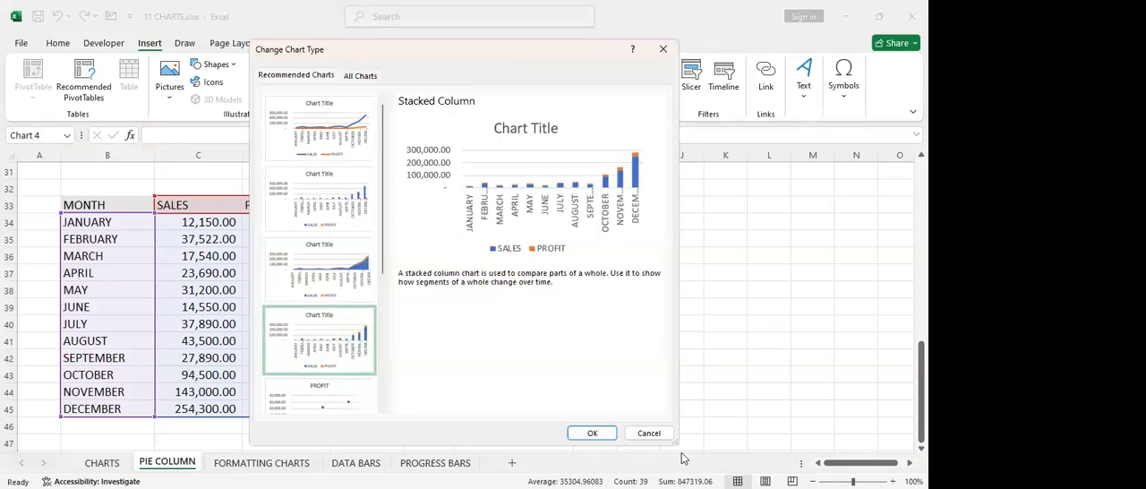
click(594, 433)
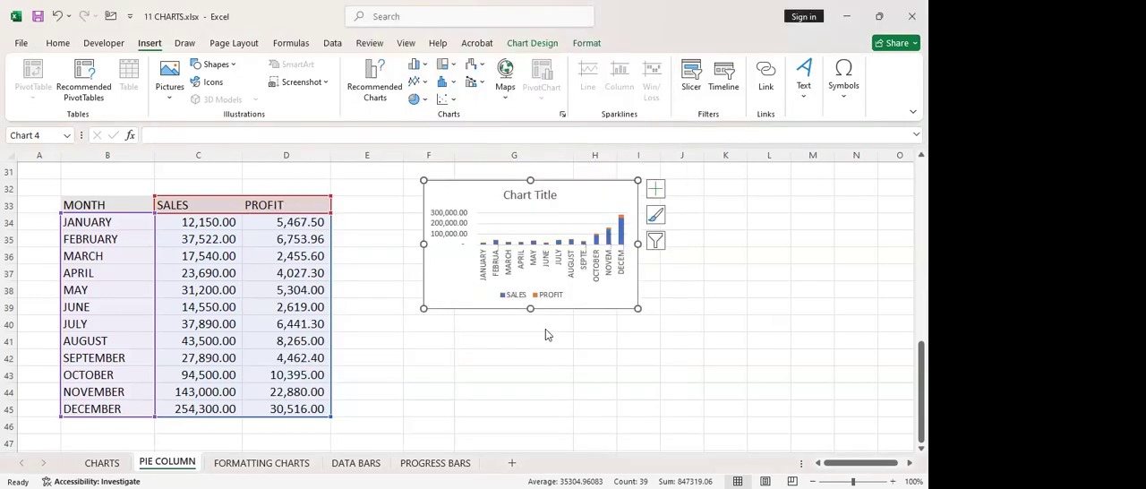
click(585, 373)
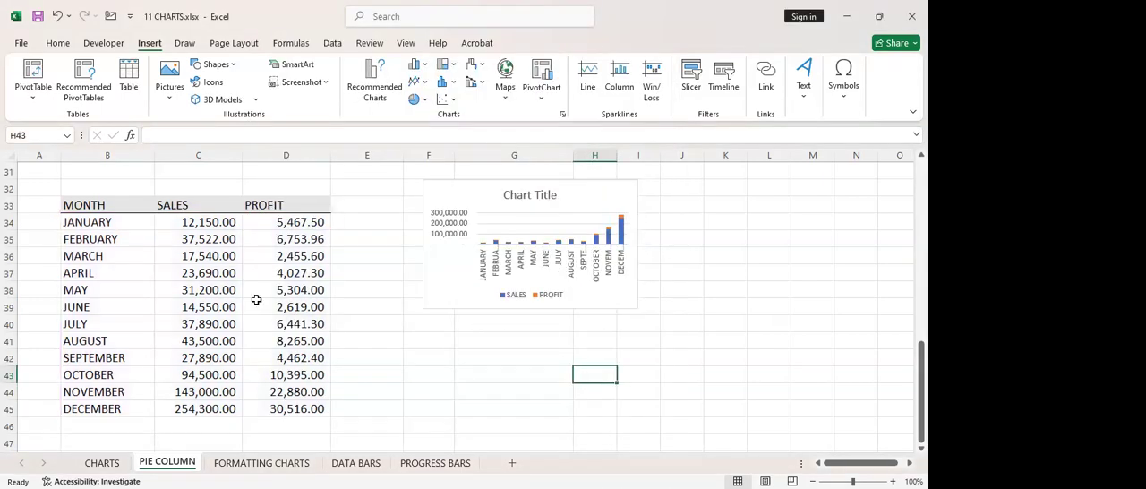
Dismiss the recommended charts for B33:D45 without inserting one, and undo the line chart's change to stacked column
drag(84, 206, 304, 404)
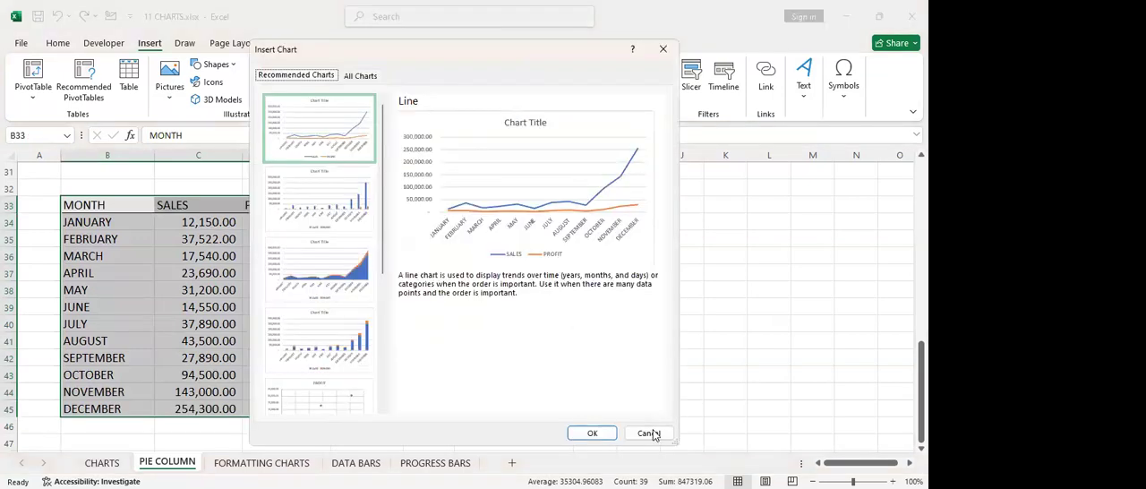
click(652, 433)
click(716, 288)
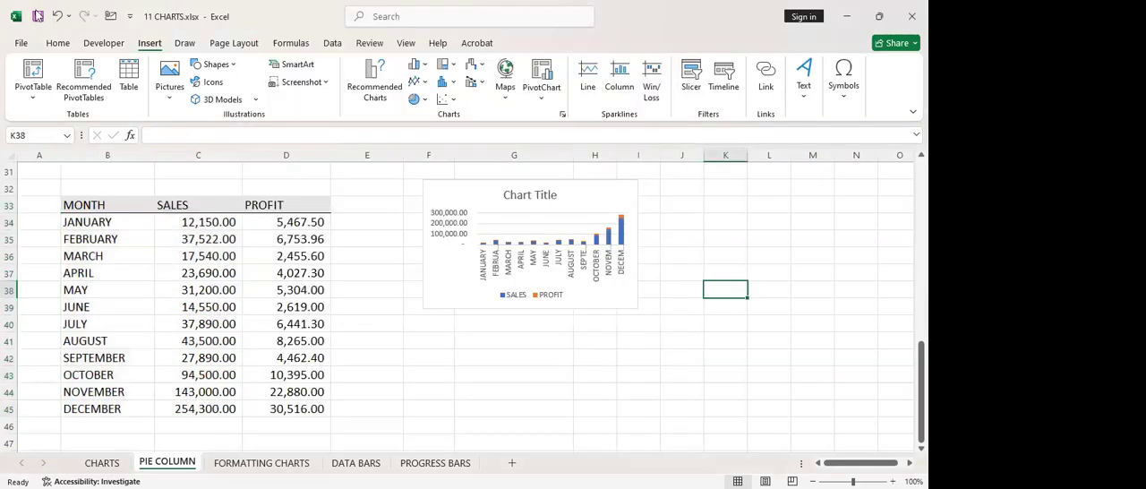
click(52, 17)
click(428, 391)
Insert a separate stacked column chart of the sales and profit data in B33:D45 from the recommended charts
drag(64, 201, 268, 404)
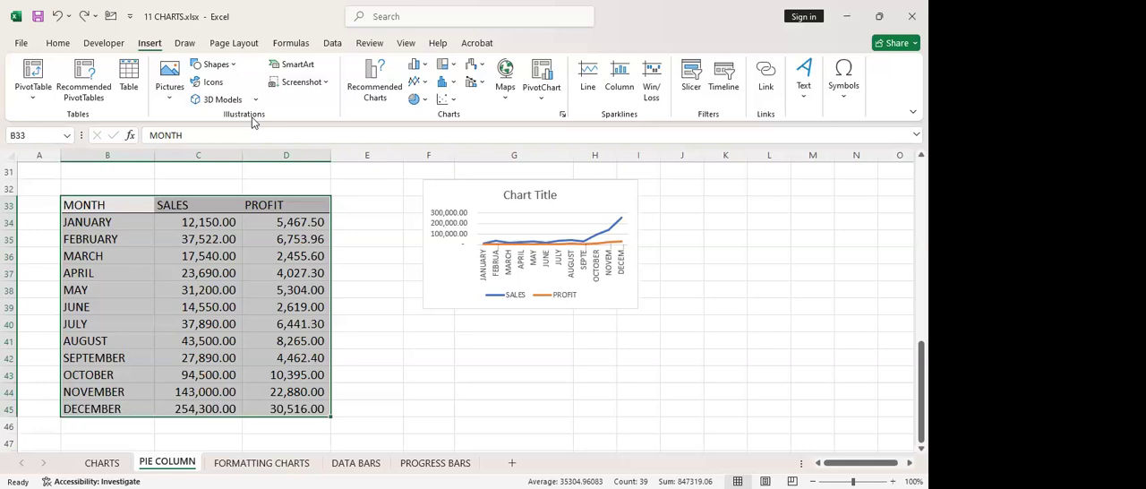
click(374, 93)
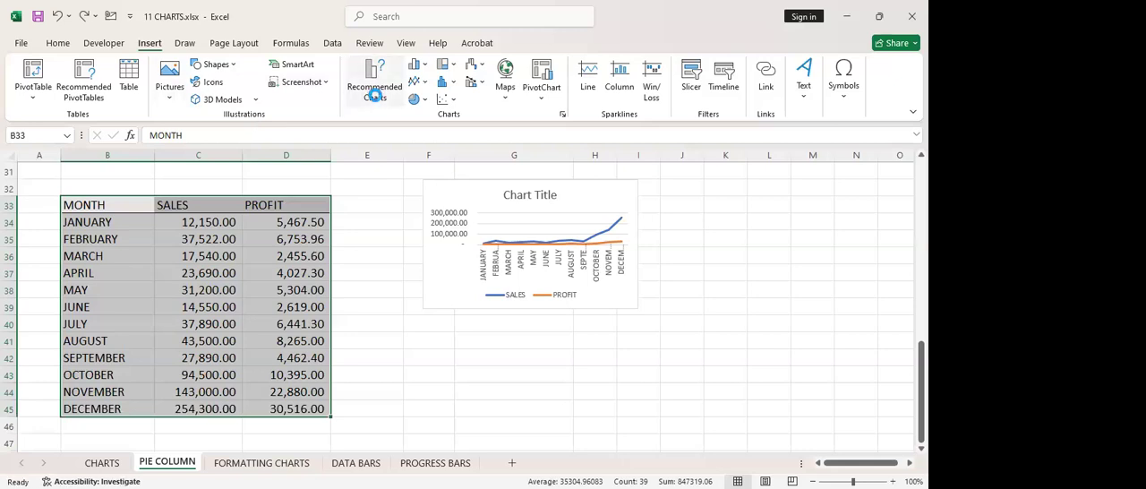
click(307, 348)
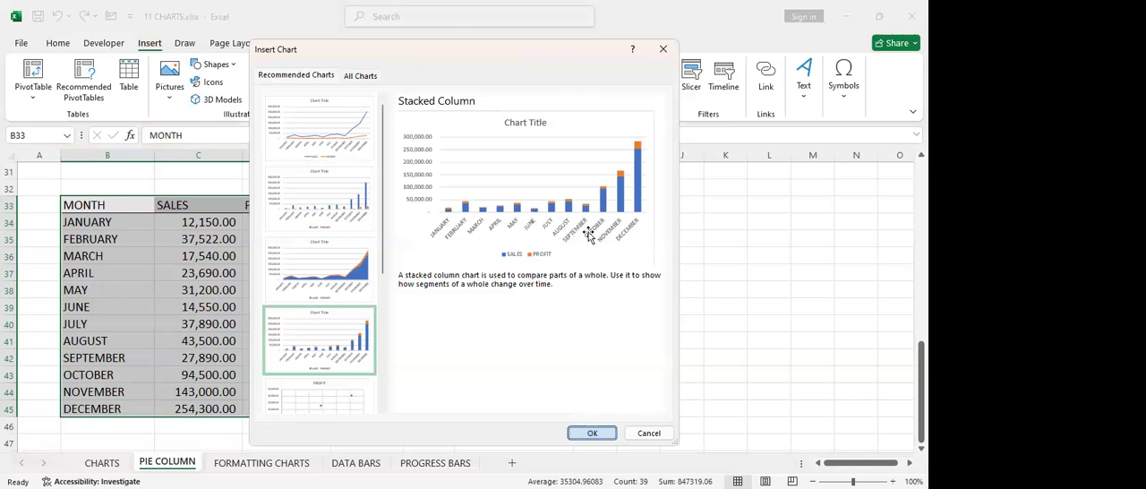
key(Return)
Shrink the new stacked column chart and place it directly below the line chart
drag(628, 209, 470, 288)
mouse_move(385, 293)
mouse_down()
mouse_move(565, 320)
mouse_move(480, 312)
mouse_up()
click(530, 335)
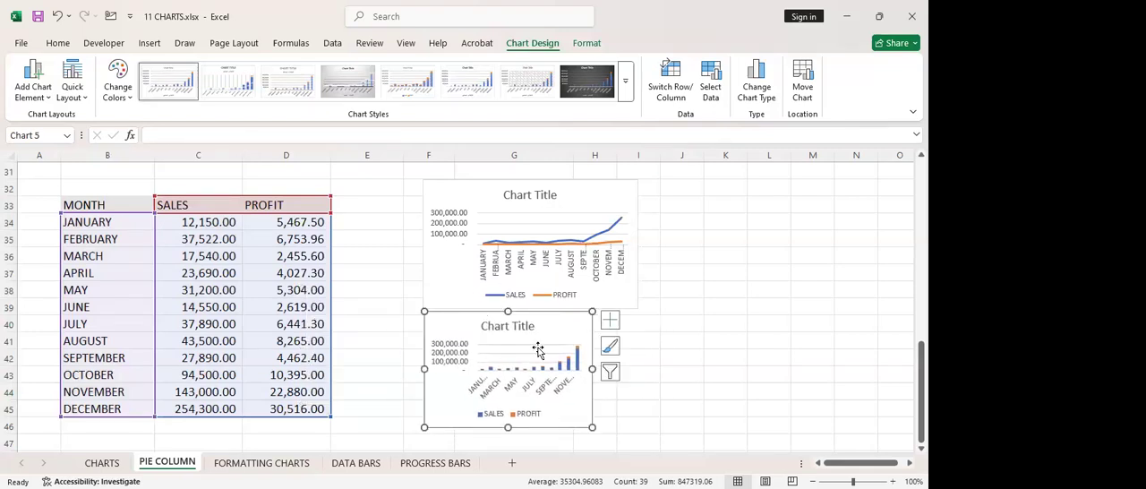
Widen the stacked column chart to match the line chart above it, and deselect it
drag(591, 368, 639, 360)
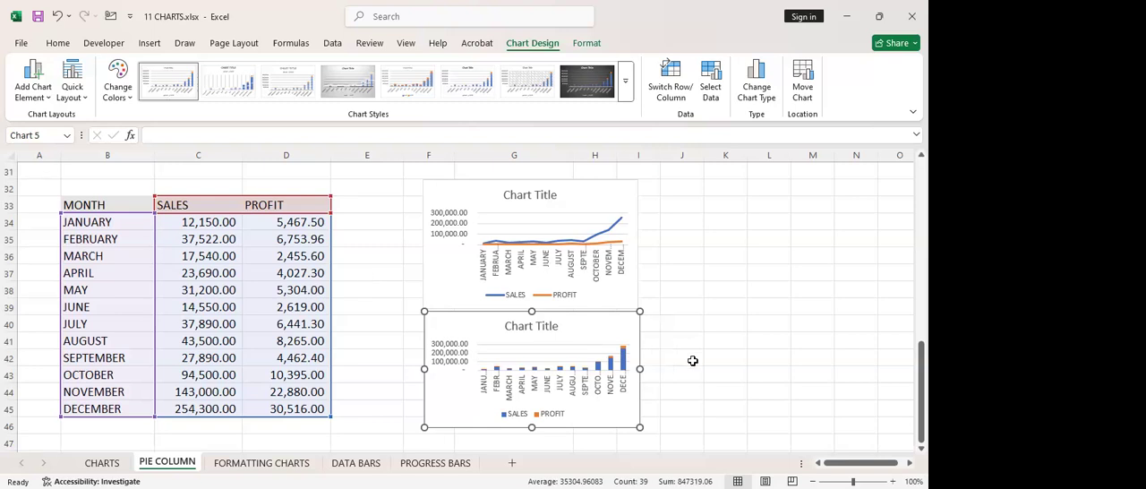
click(692, 360)
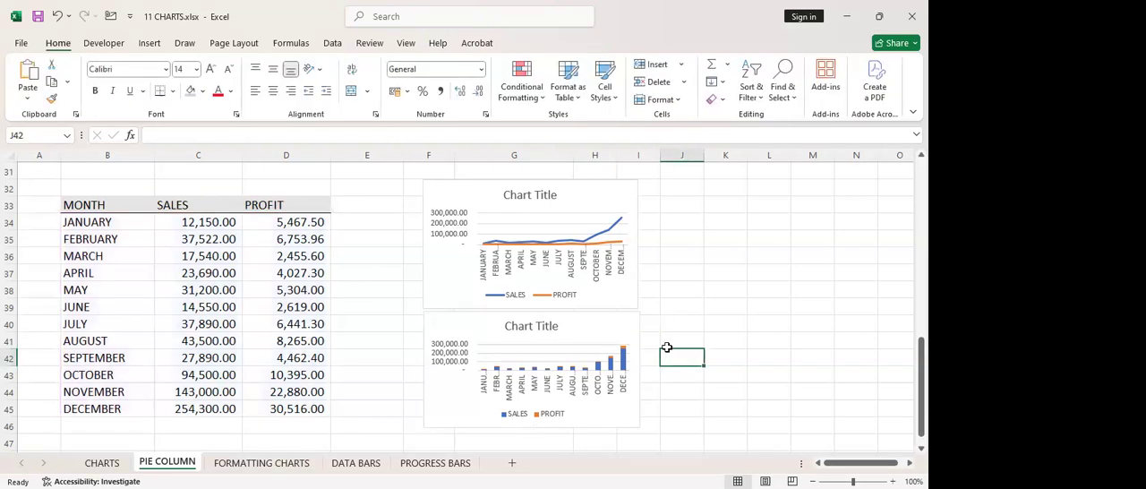
ctrl+scroll(667, 348, up, 6)
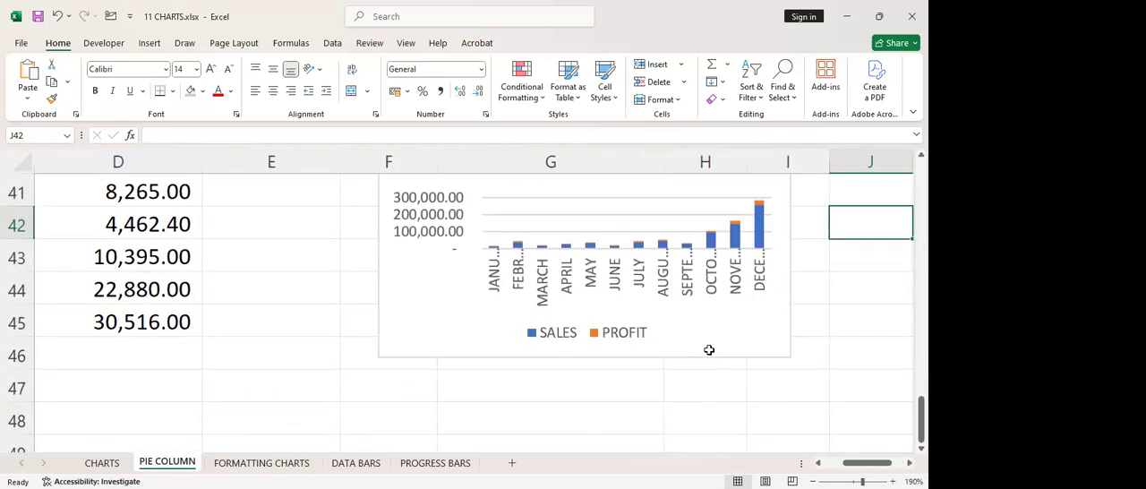
scroll(709, 349, down, 1)
ctrl+scroll(690, 335, down, 1)
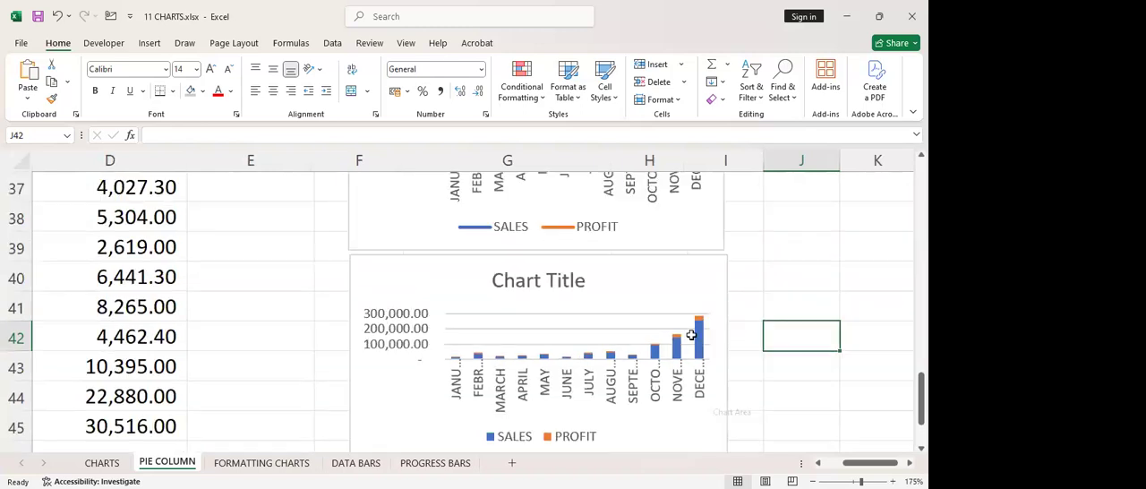
ctrl+scroll(685, 333, down, 2)
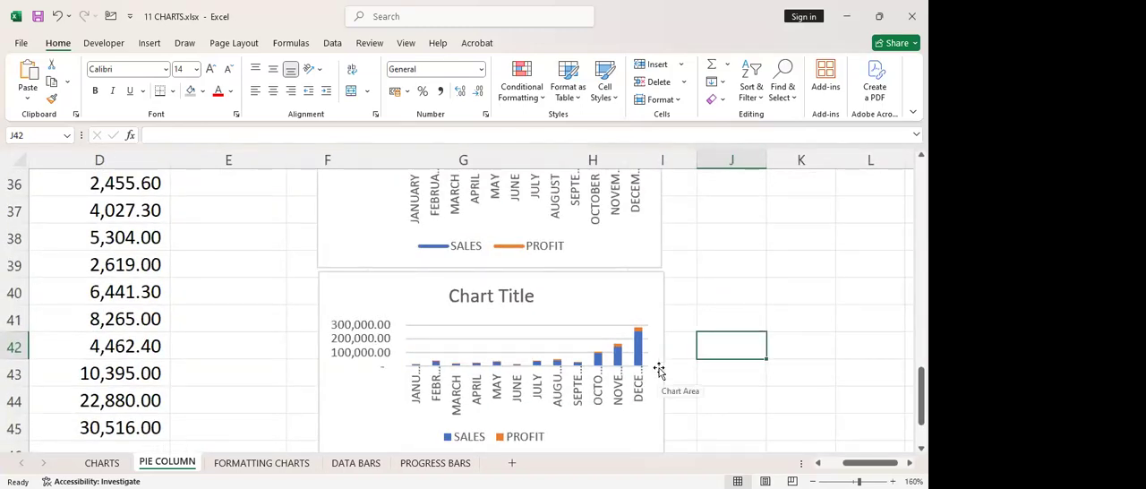
scroll(644, 367, down, 1)
ctrl+scroll(593, 355, down, 1)
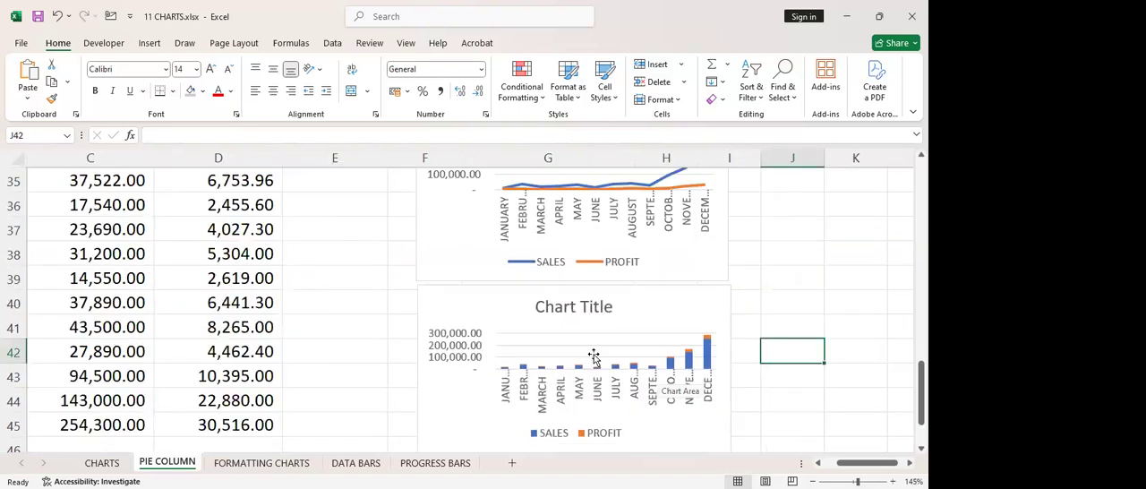
ctrl+scroll(593, 355, down, 2)
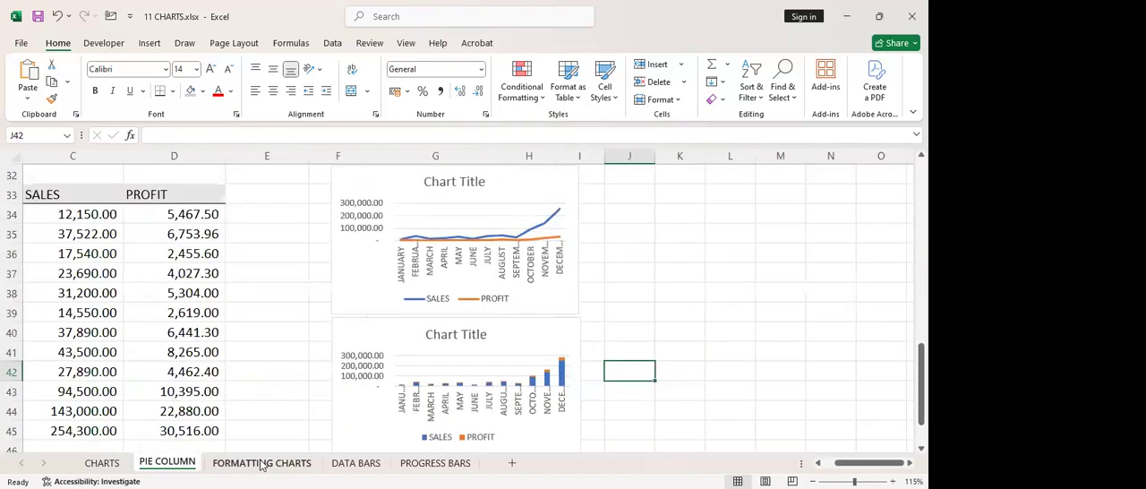
click(261, 463)
click(331, 466)
click(219, 466)
click(165, 462)
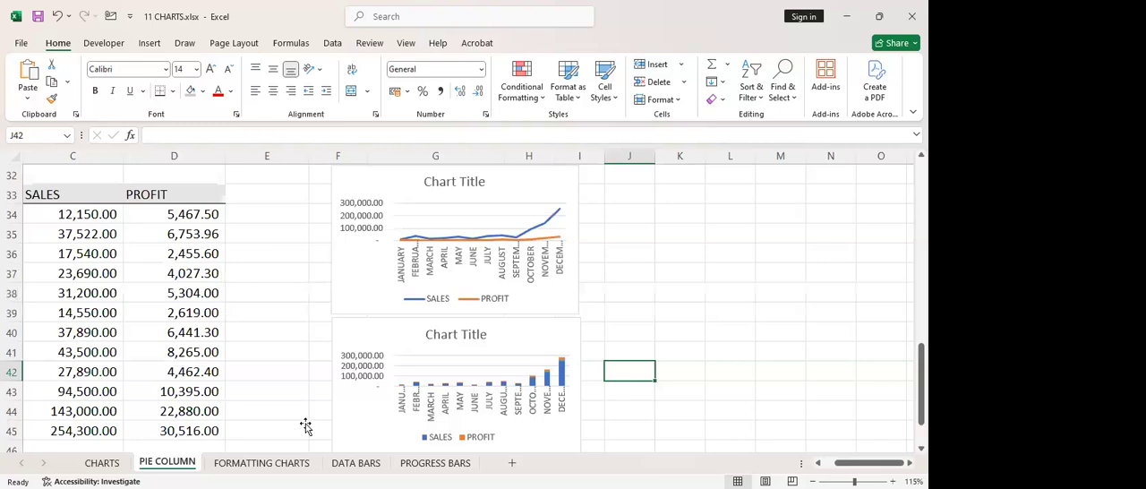
click(819, 464)
click(819, 464)
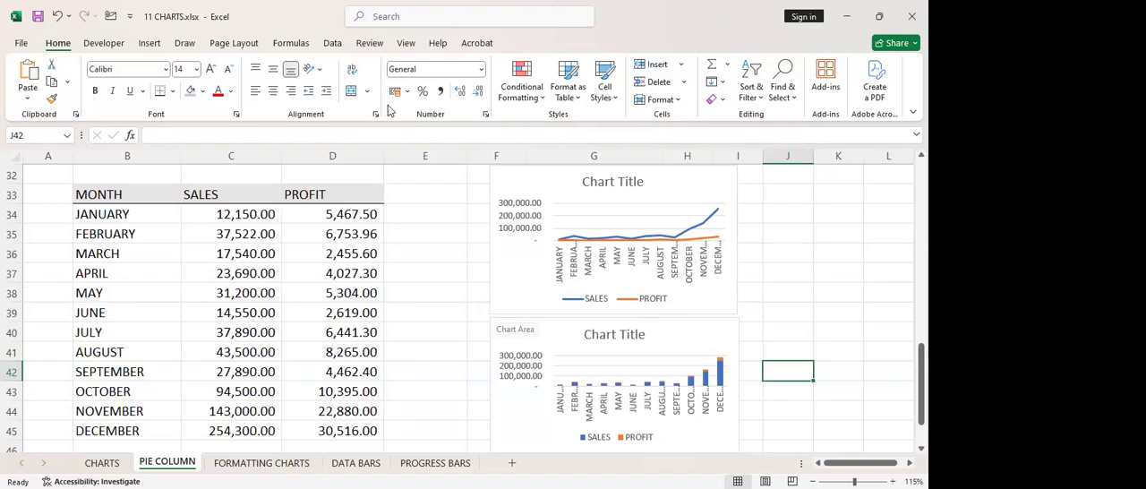
key(alt+Tab)
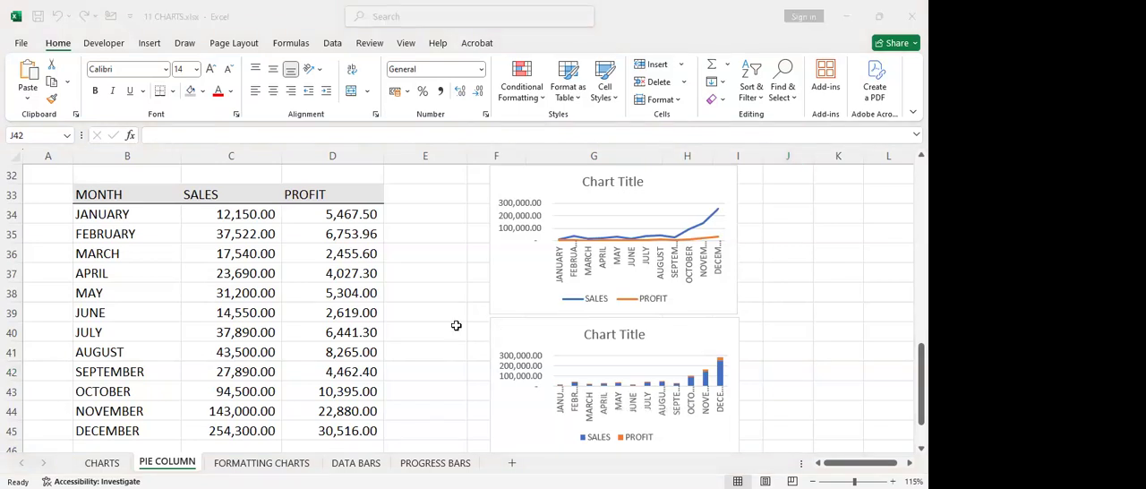
key(alt+Tab)
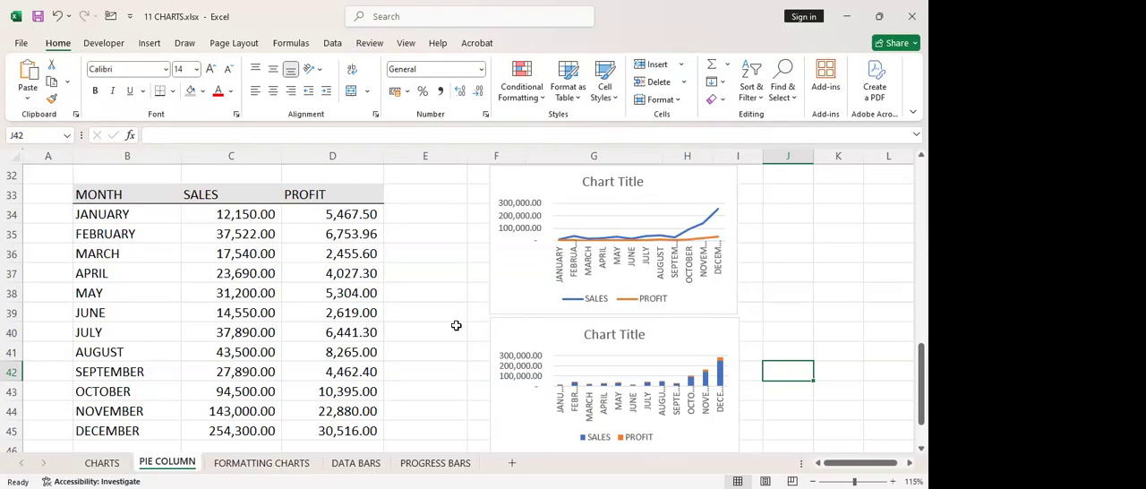
click(573, 324)
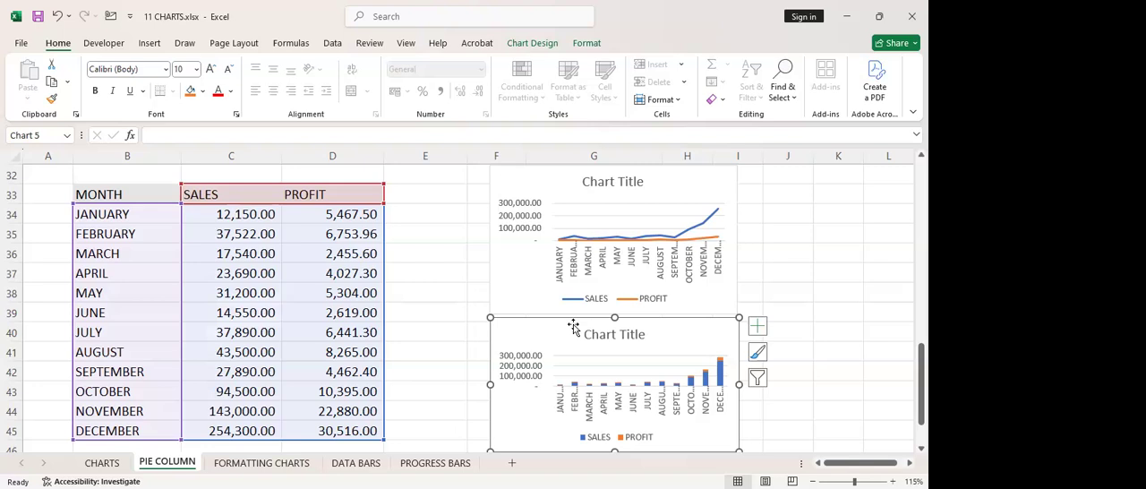
click(443, 317)
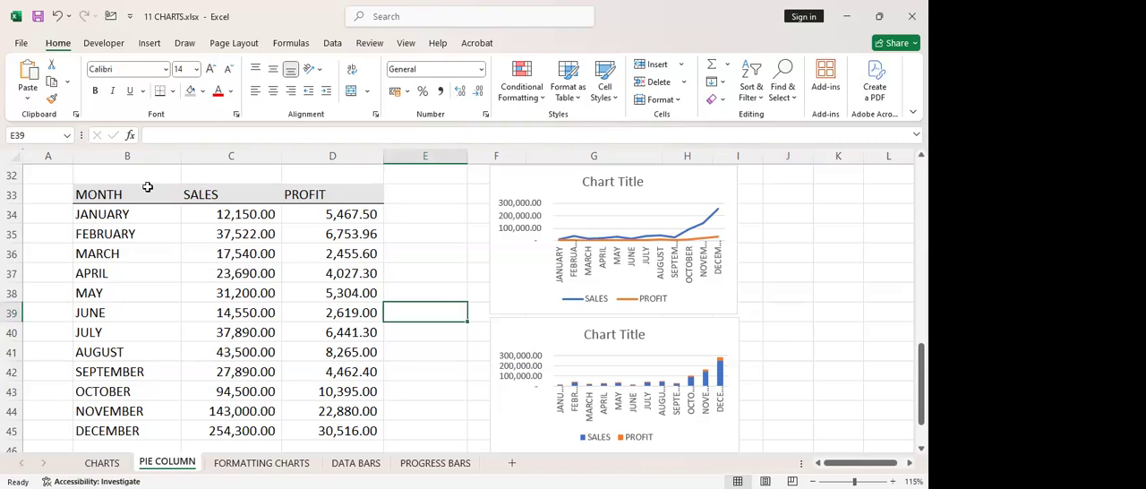
Insert a clustered column chart of the monthly sales in B33:C45 from the recommended charts
drag(85, 189, 231, 315)
drag(219, 372, 222, 425)
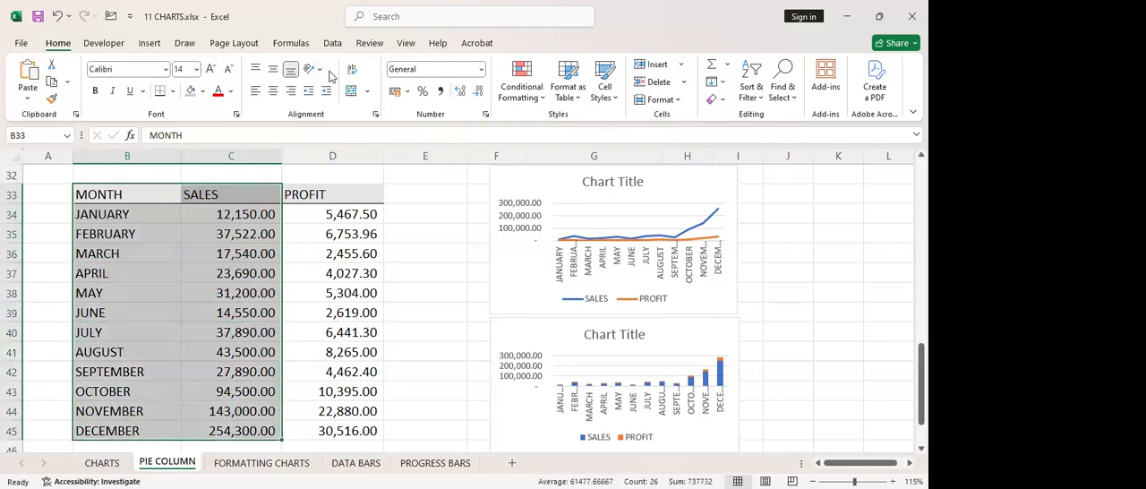
scroll(331, 77, down, 2)
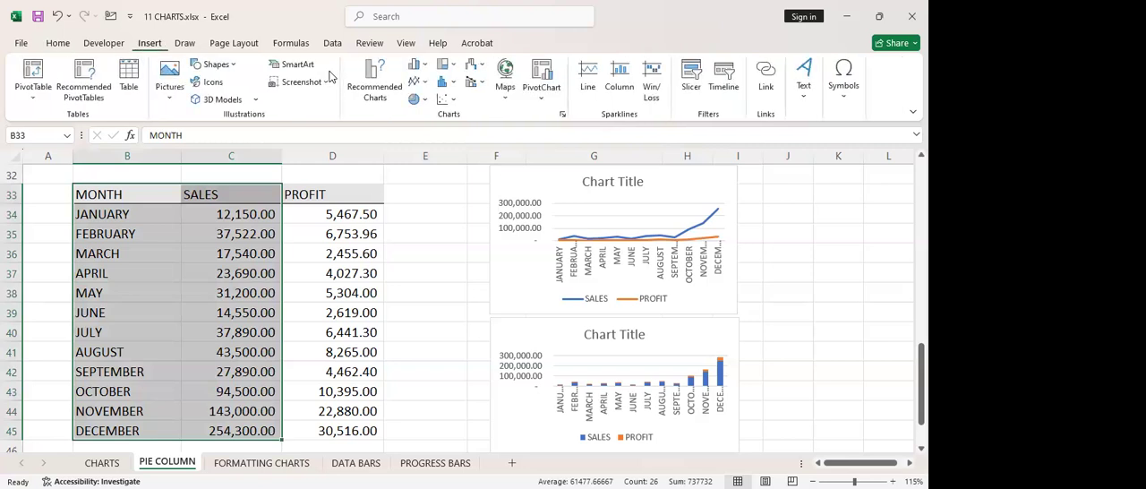
click(375, 90)
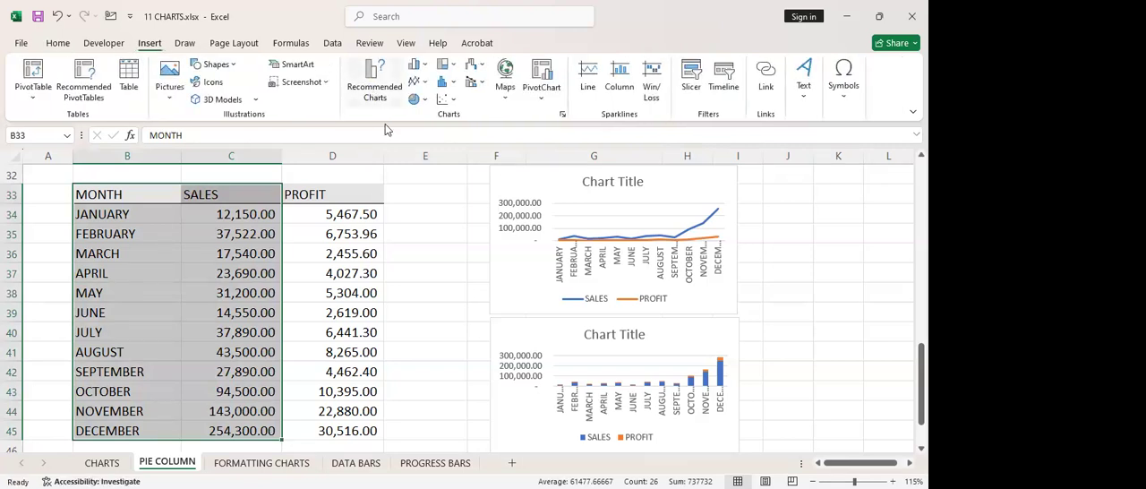
click(344, 224)
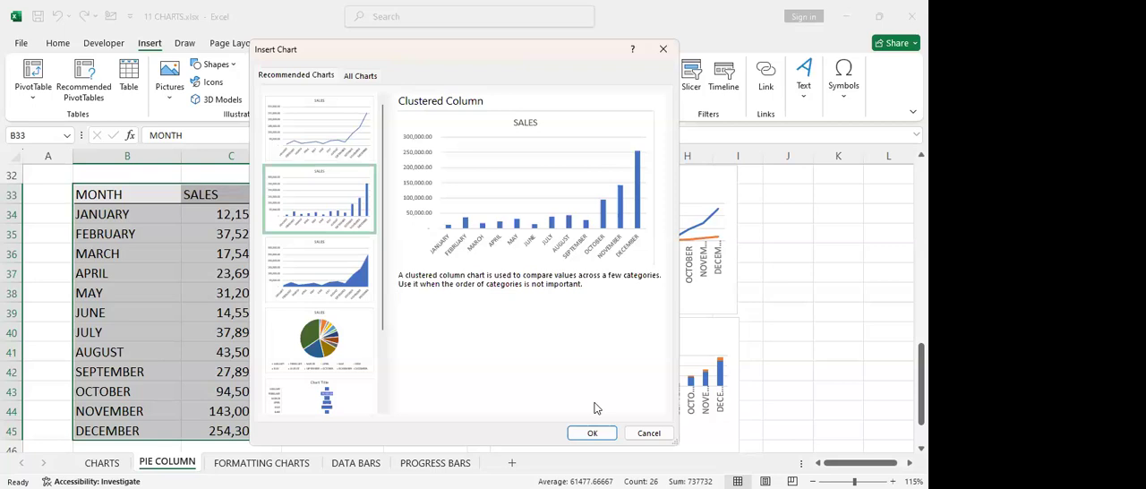
click(595, 433)
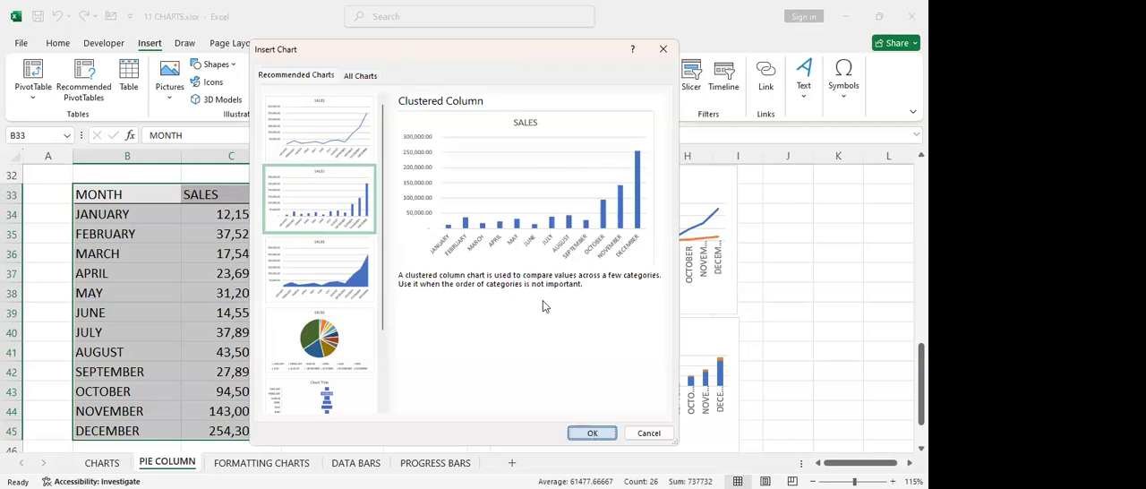
Move the SALES column chart below the monthly table, starting at row 48 across columns B to F
scroll(478, 310, down, 1)
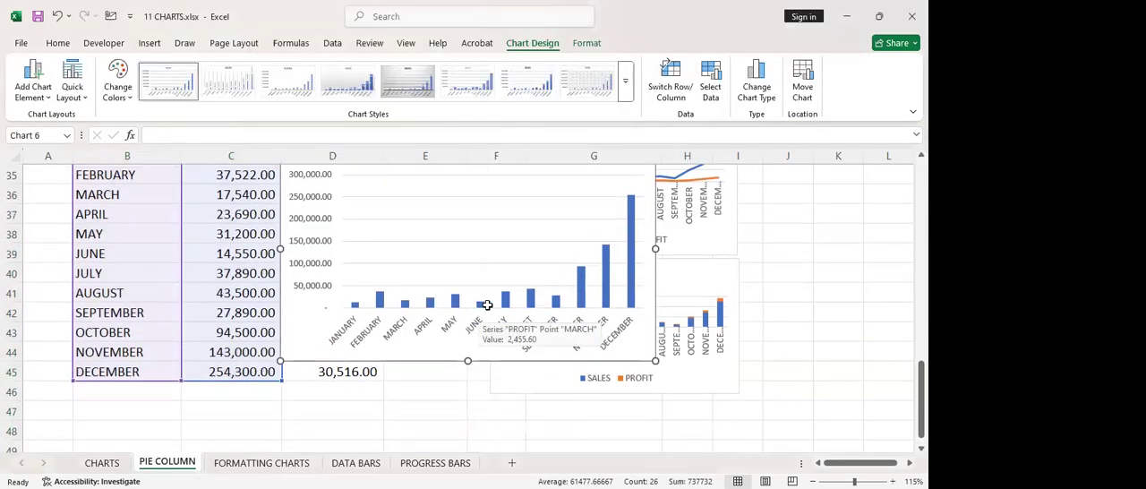
scroll(478, 309, down, 1)
drag(656, 247, 552, 433)
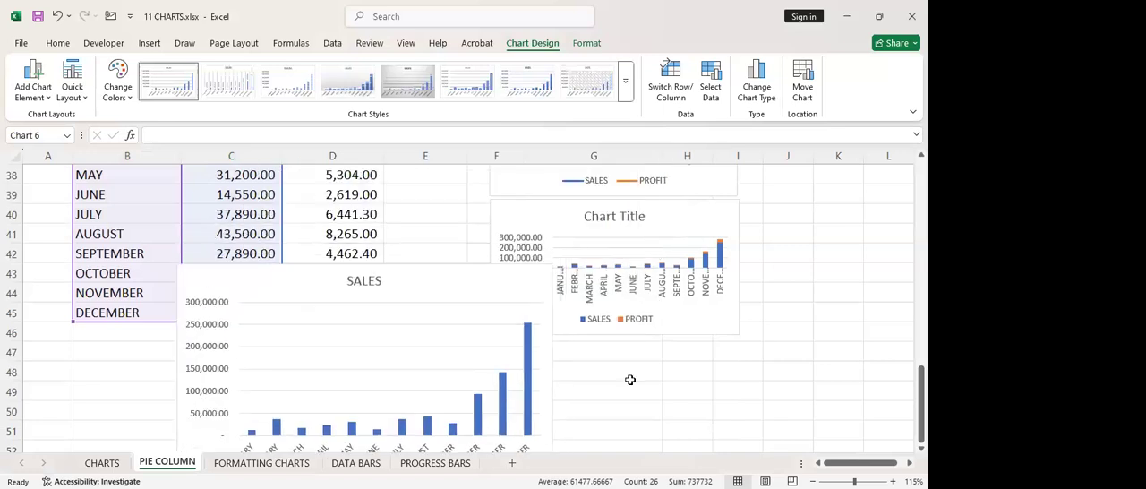
scroll(704, 367, down, 3)
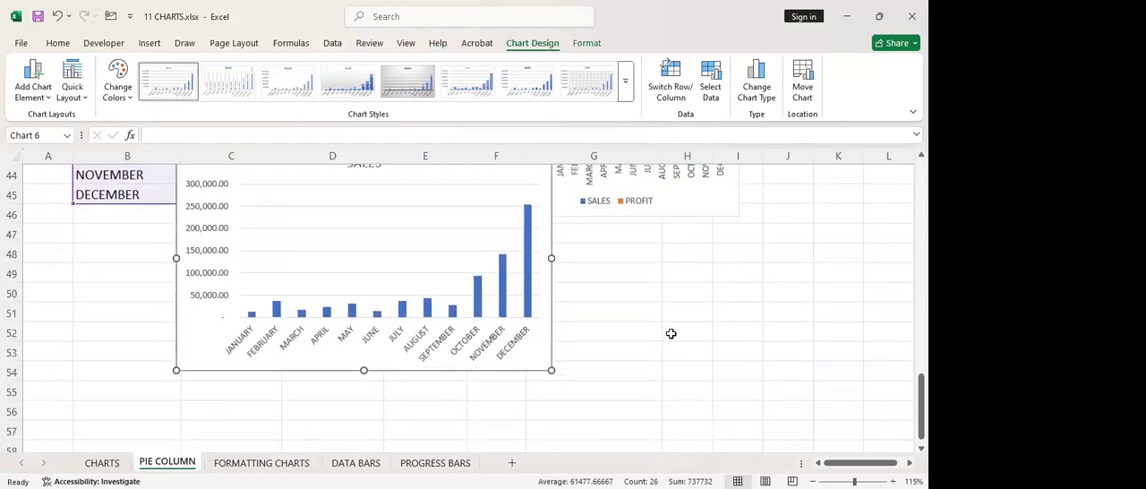
drag(552, 264, 515, 356)
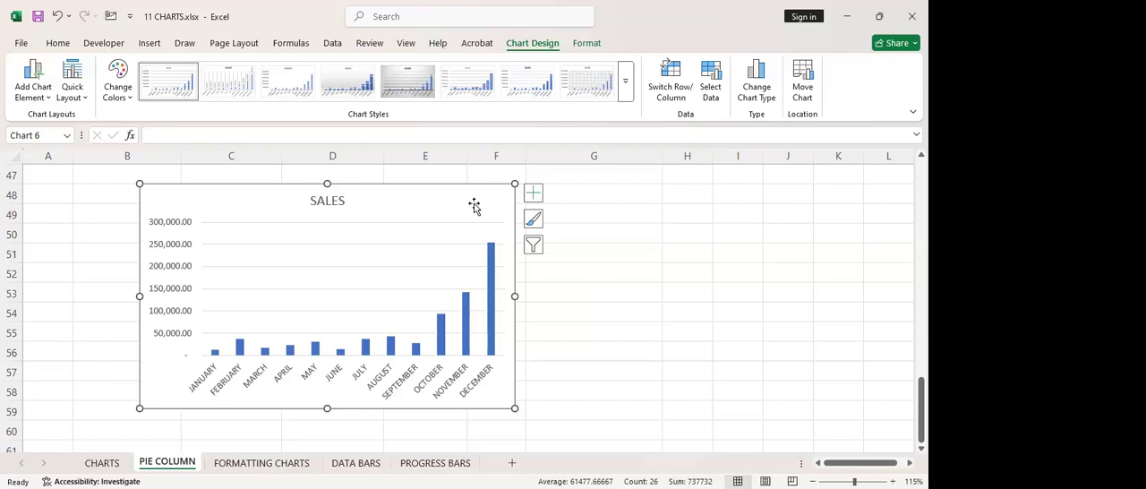
View the available chart elements of the SALES column chart without changing any of them
click(534, 196)
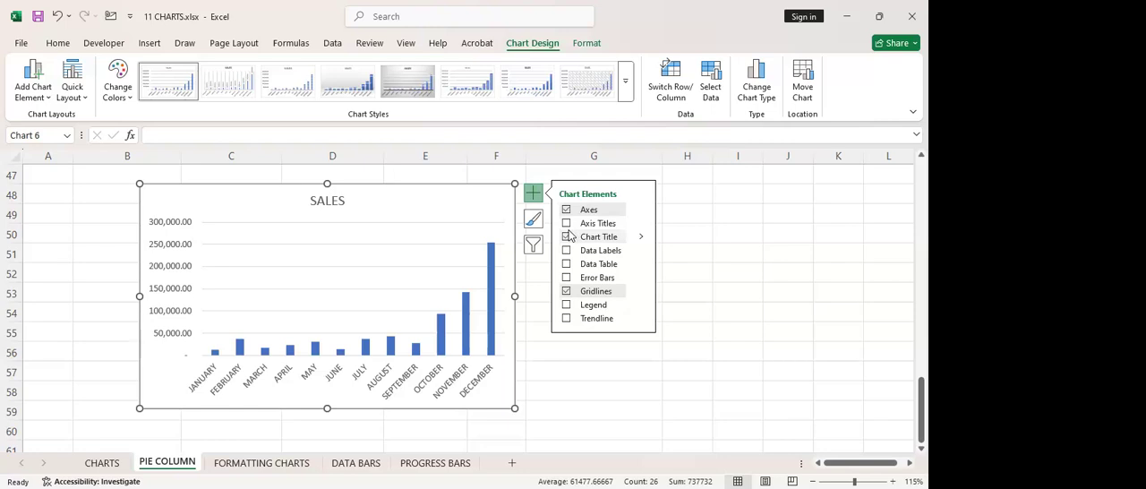
click(544, 334)
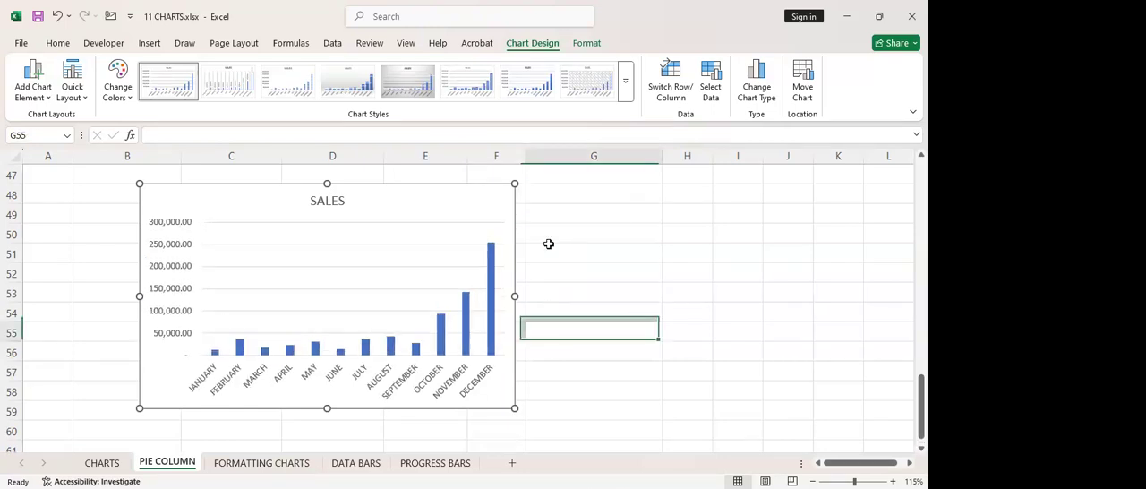
Filter January, February, March, May and June out of the SALES column chart and apply the filter
click(512, 207)
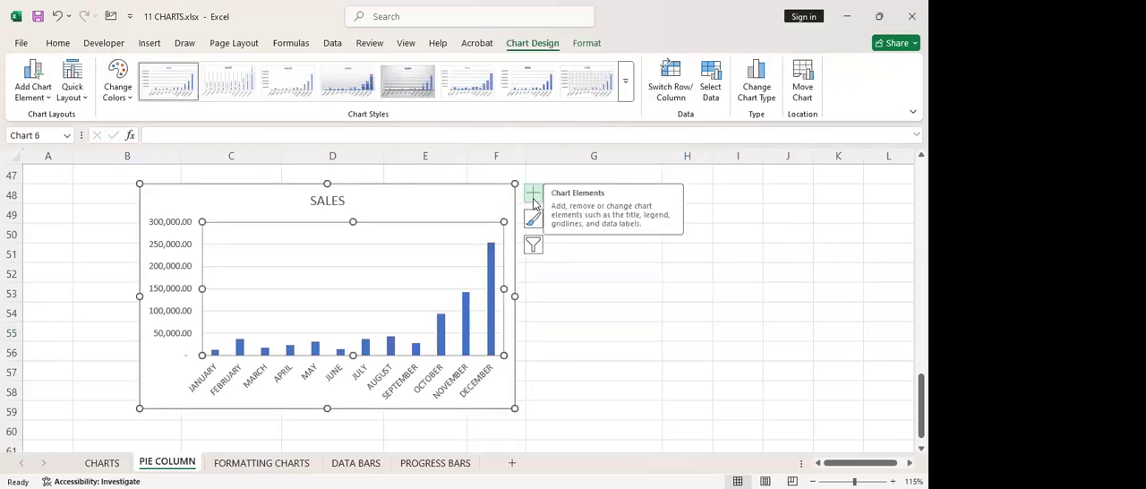
click(533, 244)
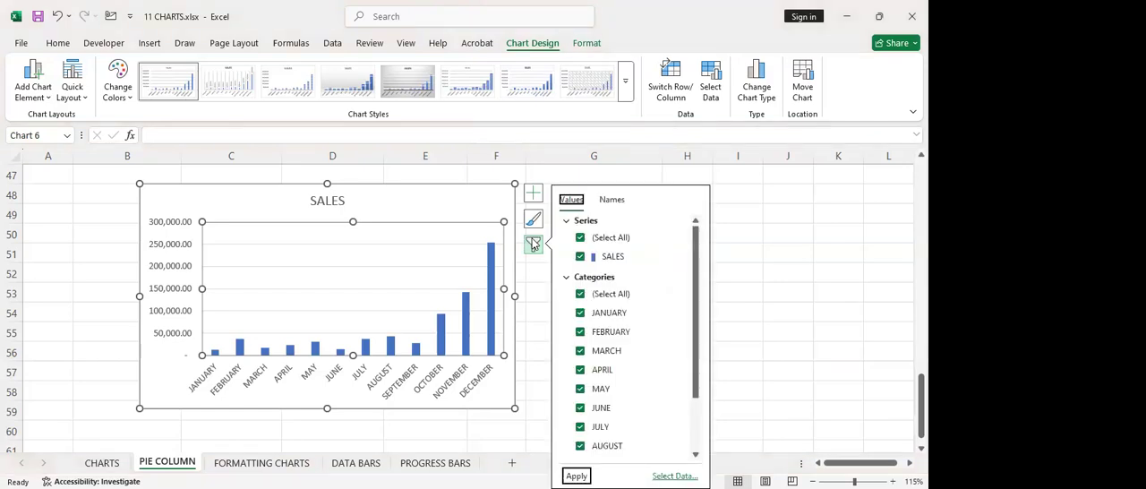
click(581, 312)
click(580, 331)
click(580, 350)
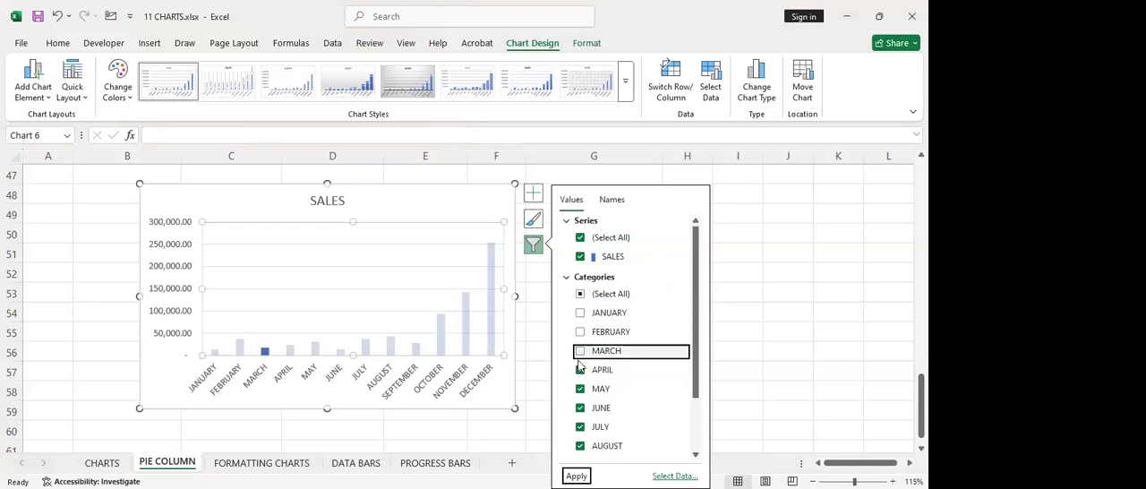
click(580, 389)
click(582, 405)
click(577, 475)
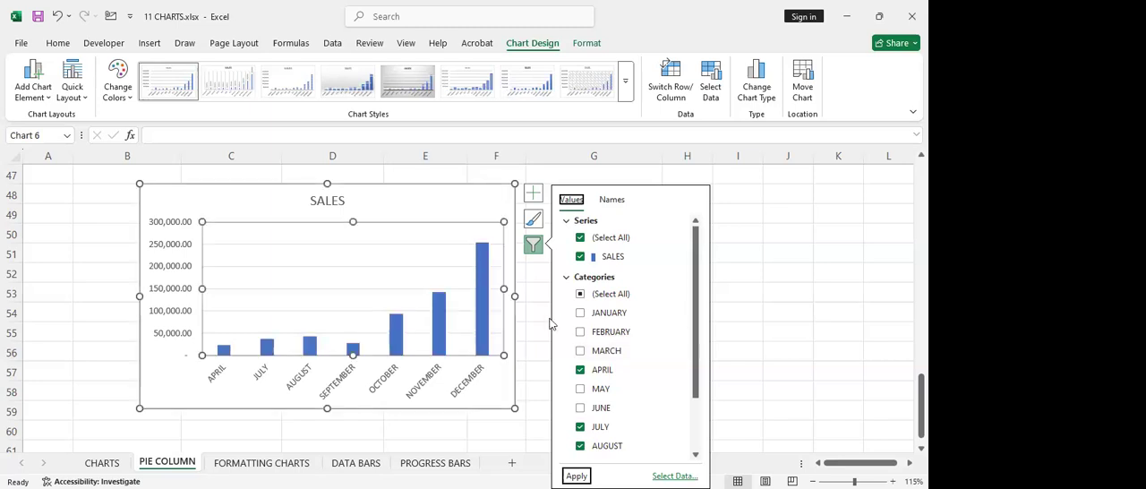
click(618, 370)
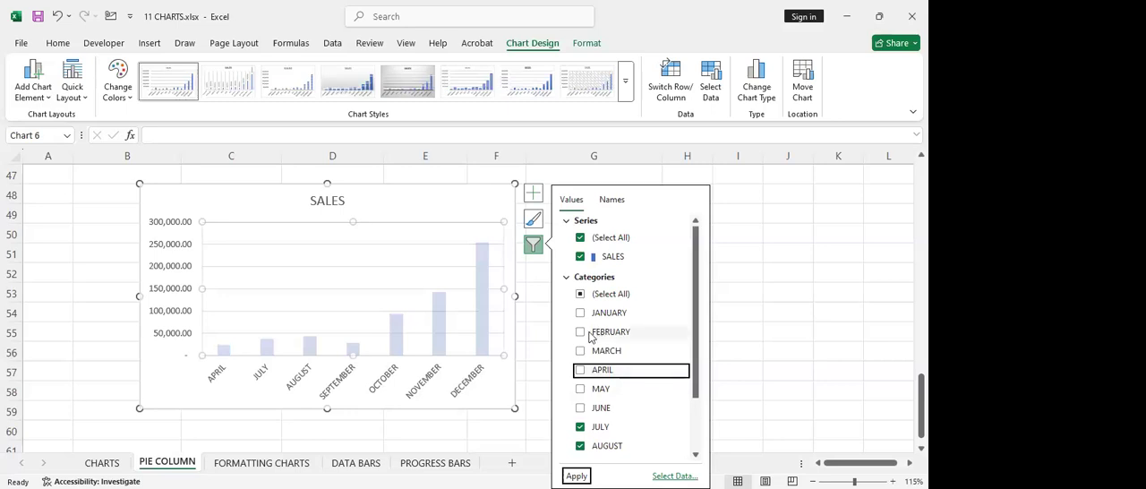
click(580, 408)
click(580, 388)
click(580, 370)
click(581, 331)
click(581, 312)
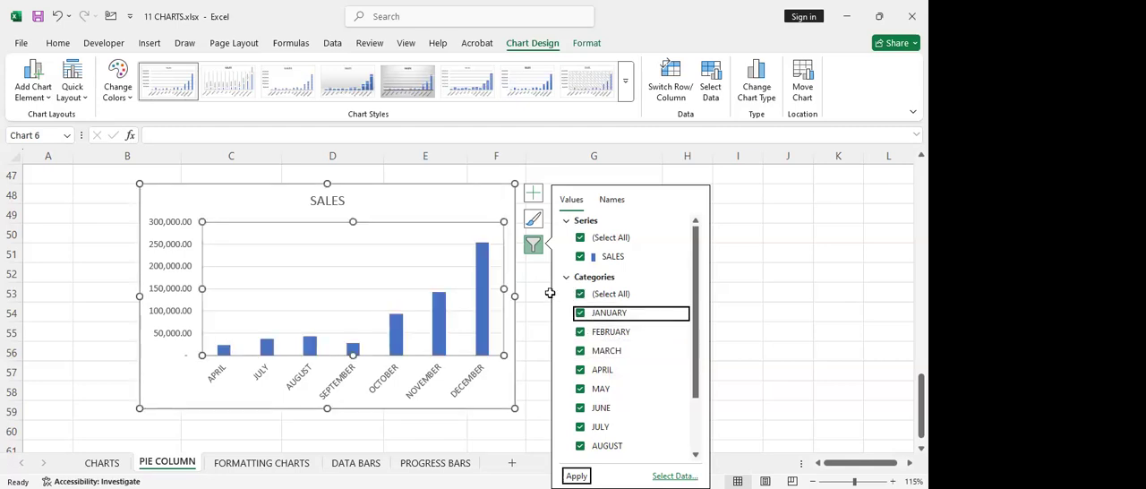
click(550, 292)
click(452, 275)
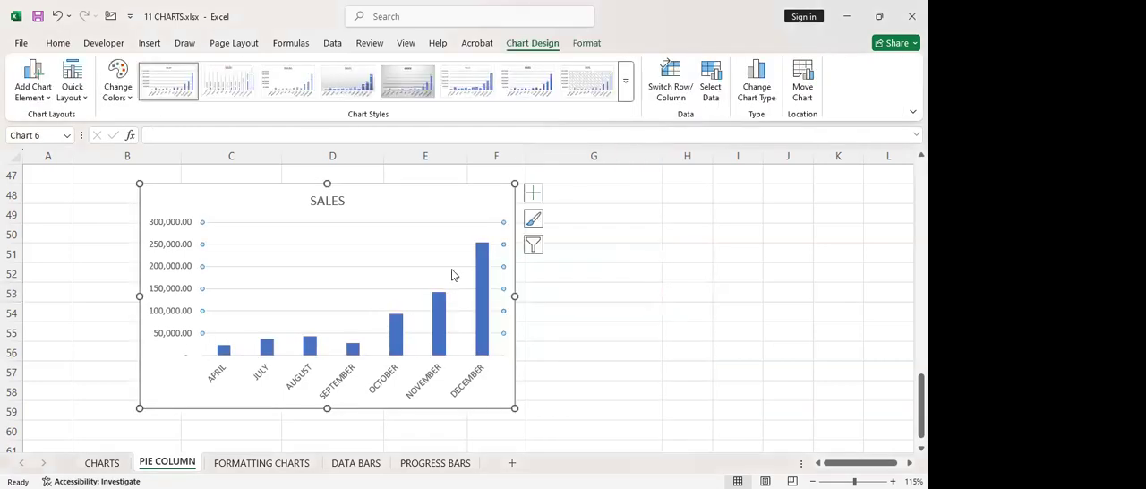
Include January, February, March, May and June in the SALES chart again, apply the filter, and deselect the chart
click(530, 250)
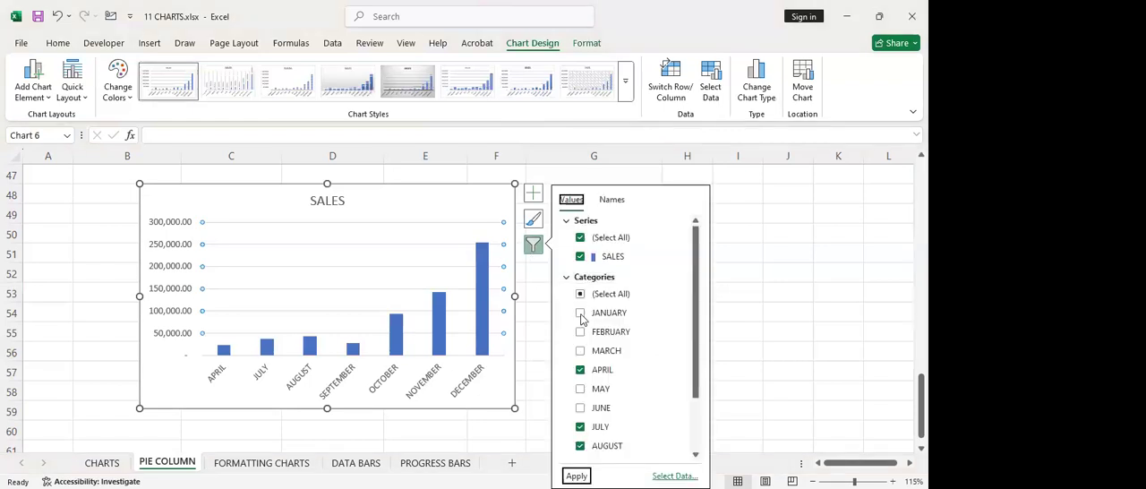
click(580, 312)
click(580, 331)
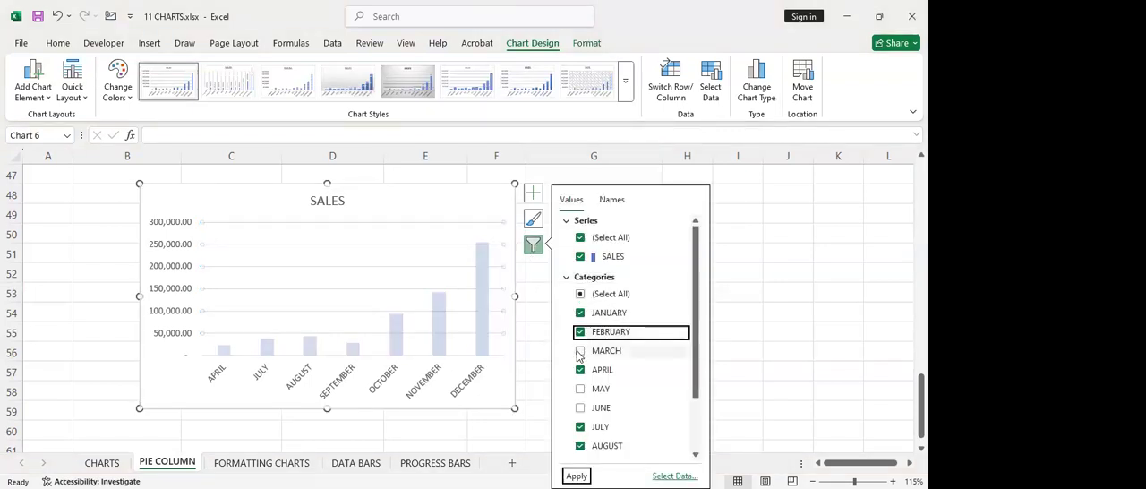
click(580, 350)
click(580, 389)
click(580, 408)
click(576, 475)
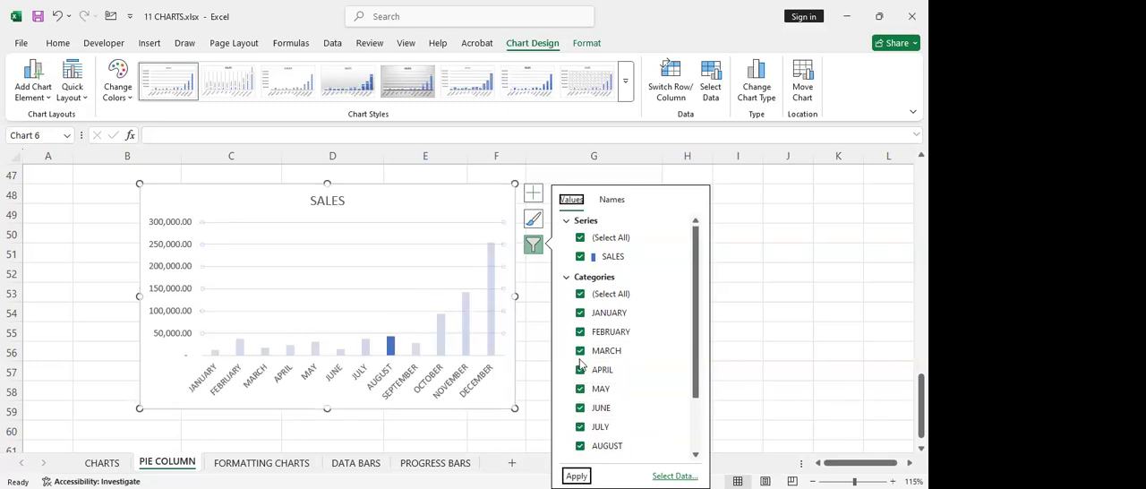
click(541, 273)
click(441, 254)
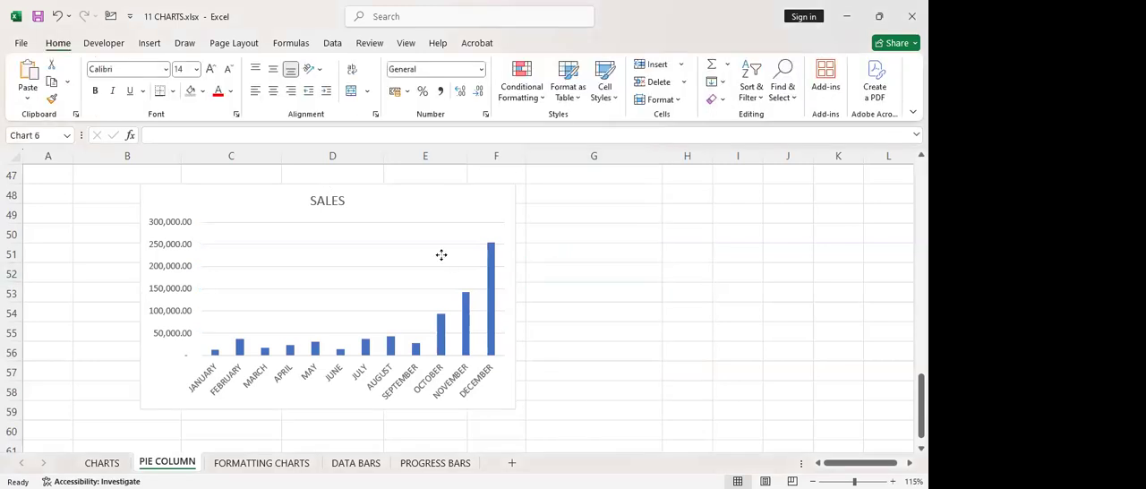
Hide the axes of the SALES column chart and show them again
click(533, 202)
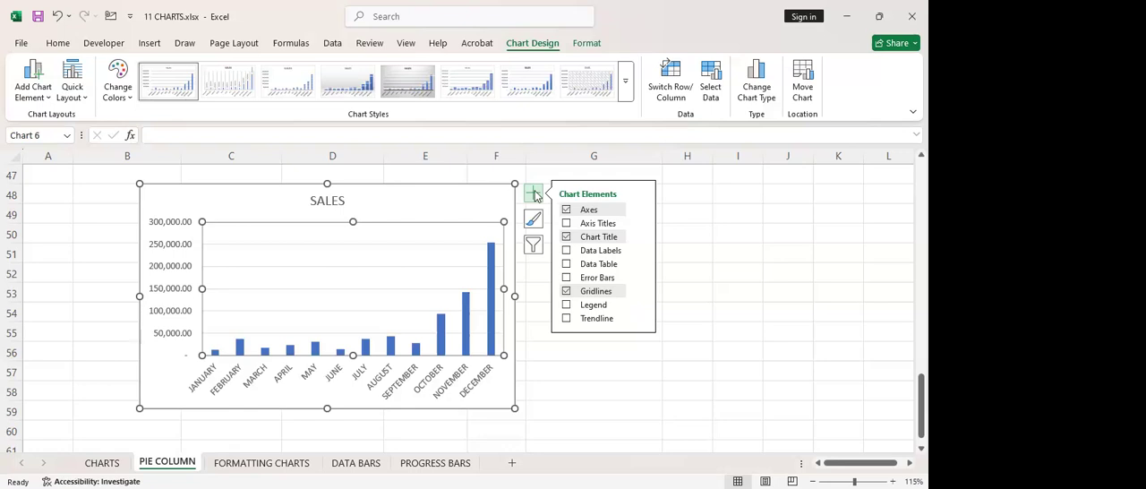
click(567, 213)
click(566, 214)
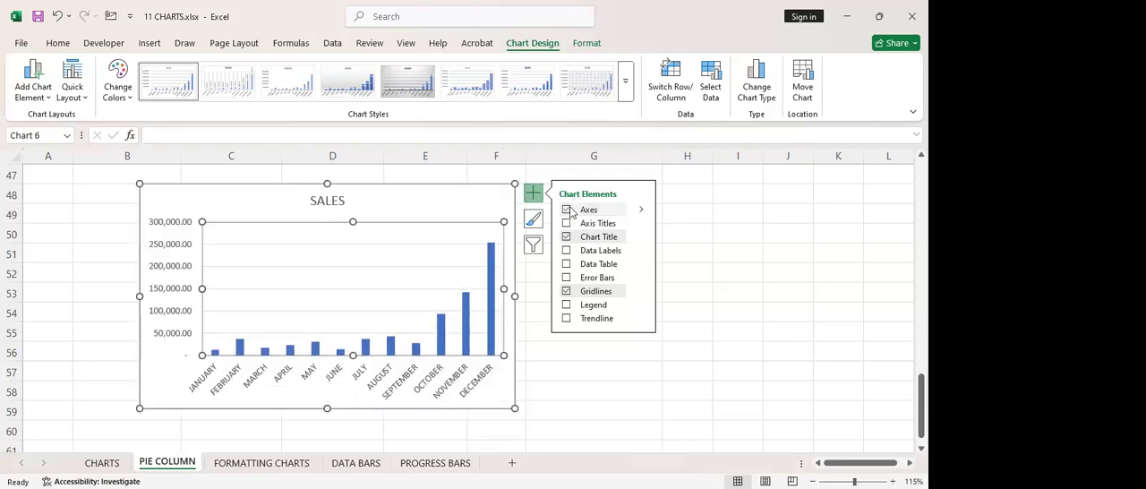
click(566, 209)
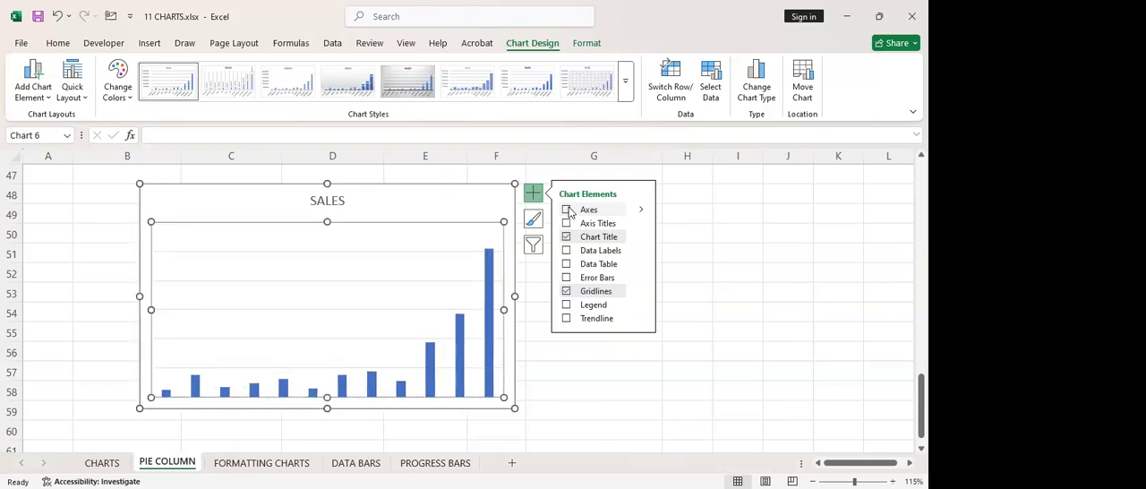
click(566, 209)
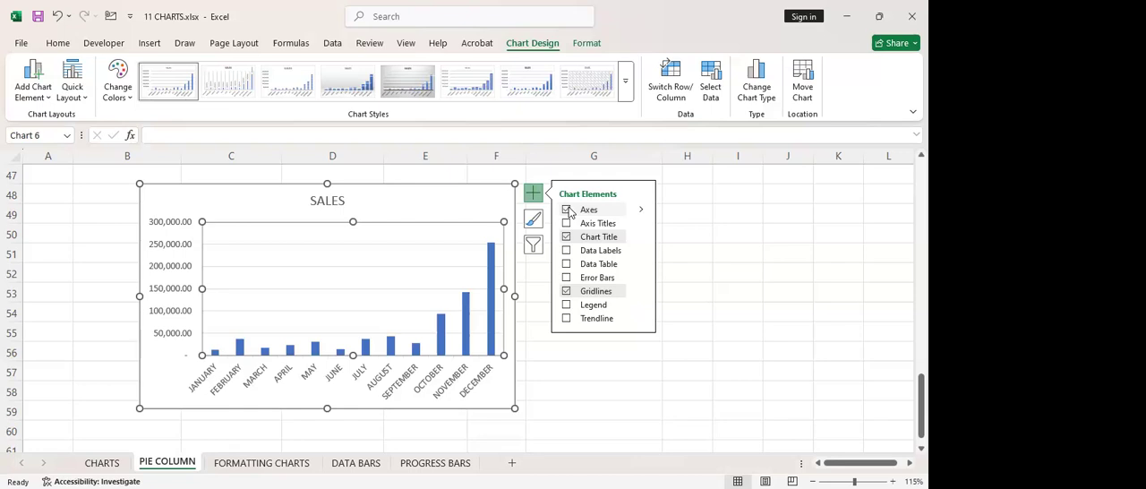
click(567, 210)
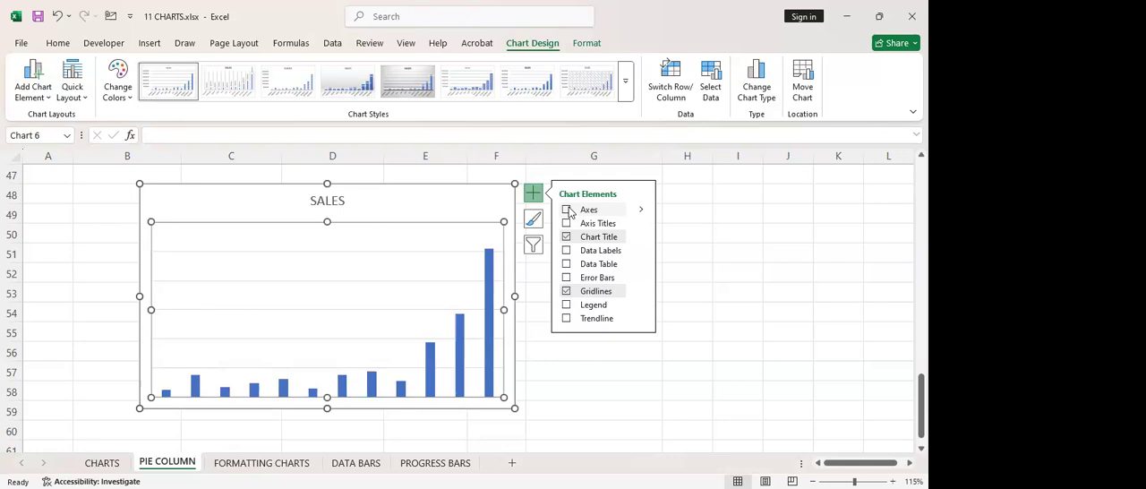
click(639, 211)
click(566, 209)
Add axis titles to both axes of the SALES column chart
click(566, 224)
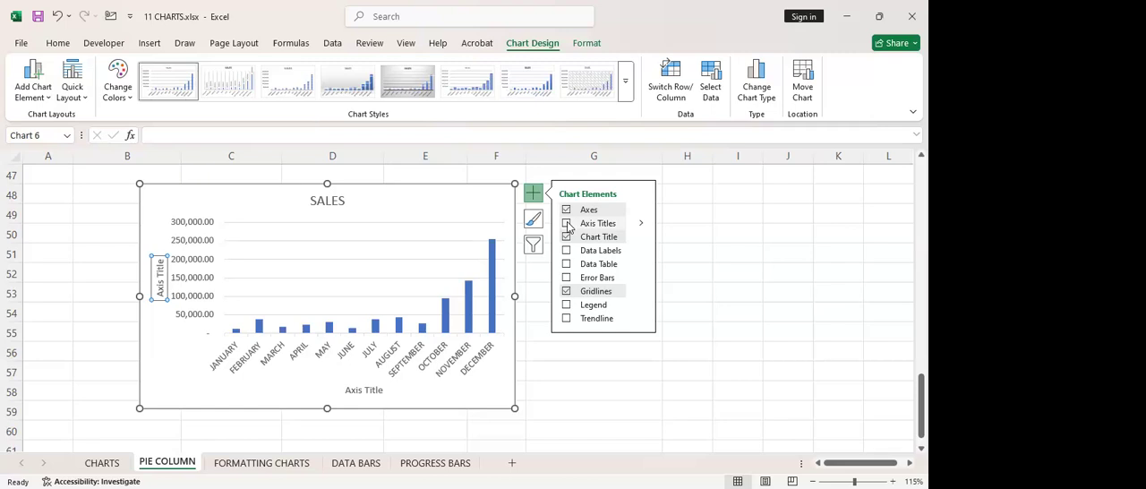
click(566, 224)
click(566, 223)
Replace the text of the horizontal axis title with MONTHS
double_click(378, 389)
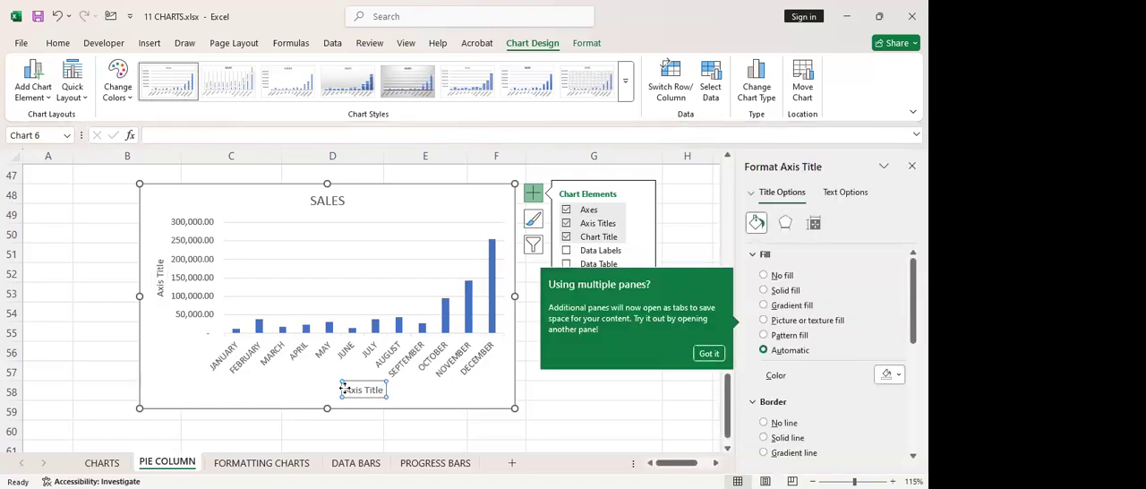
click(350, 388)
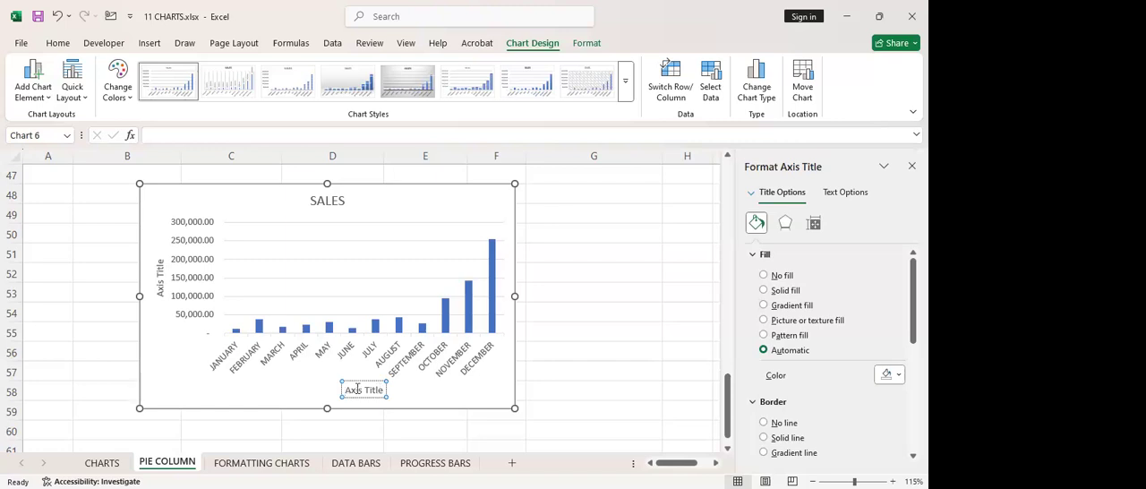
drag(346, 391, 383, 394)
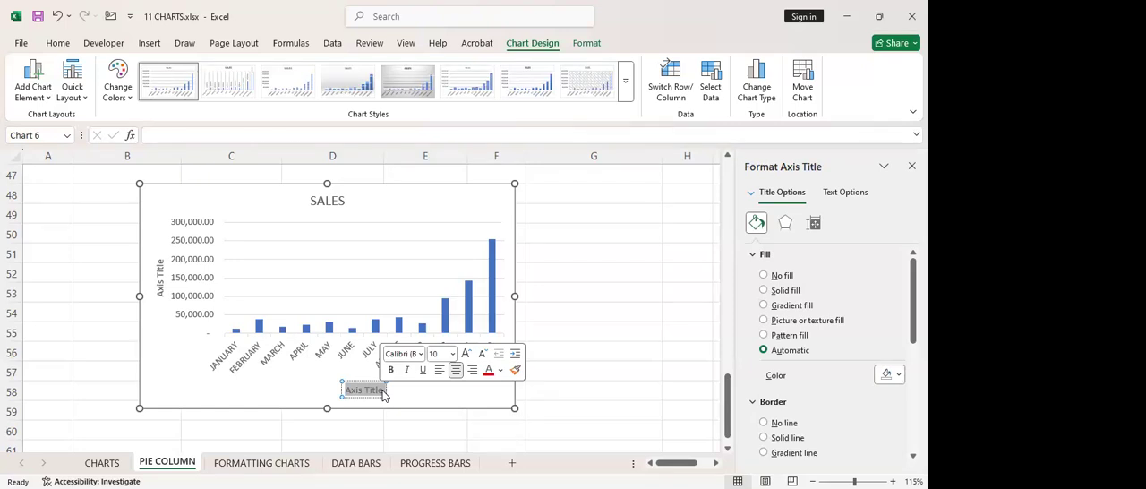
text(MONTHS)
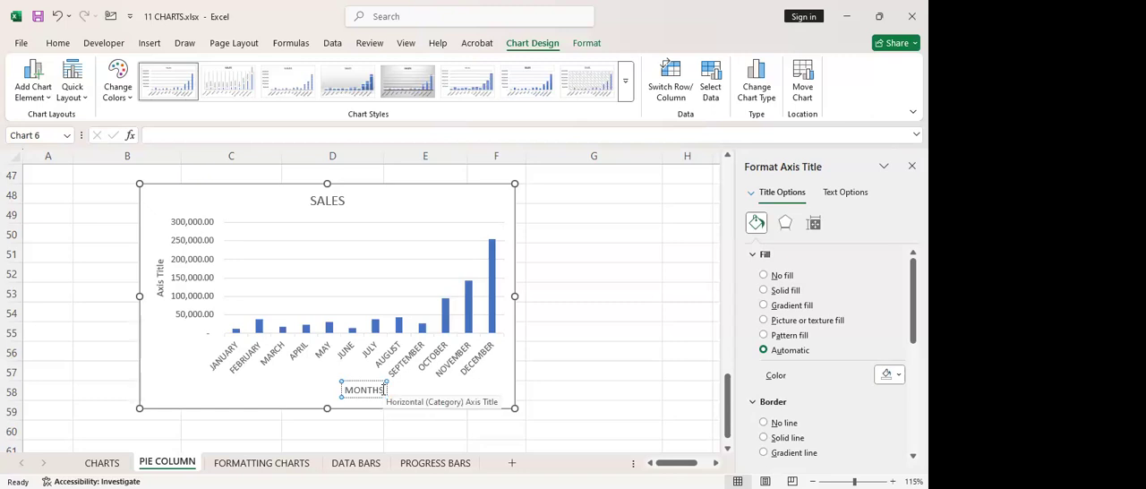
Change the horizontal axis title to YEAR 2025 and deselect the chart
key(BackSpace)
key(BackSpace)
key(BackSpace)
key(BackSpace)
key(BackSpace)
key(BackSpace)
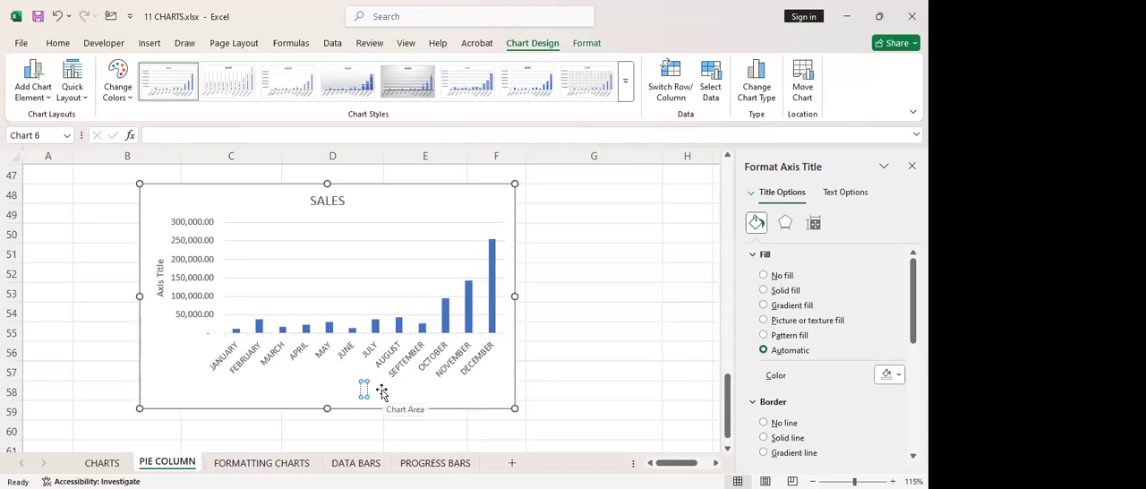
text(YEAR 2025)
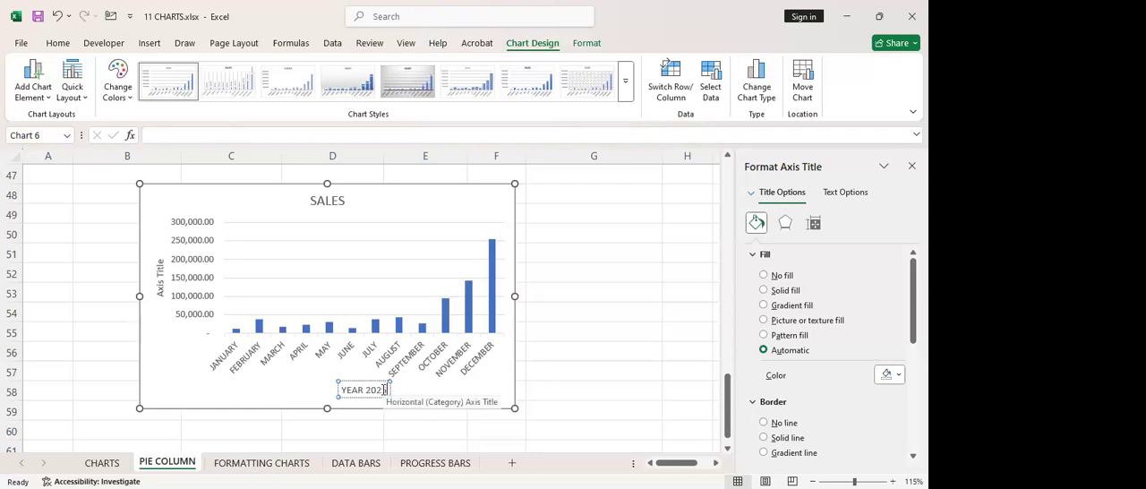
click(552, 369)
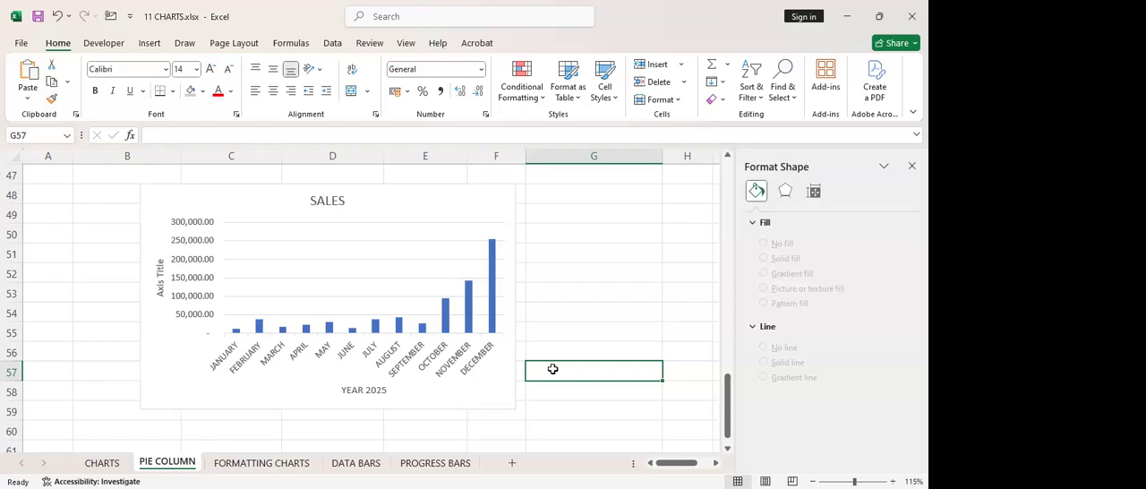
Replace the text of the vertical axis title with SALES
click(160, 291)
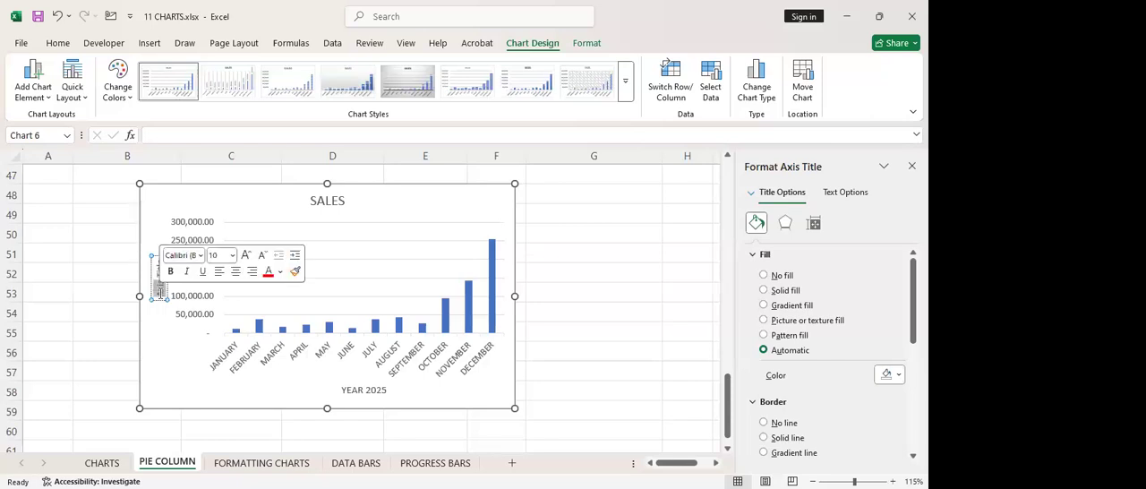
click(160, 293)
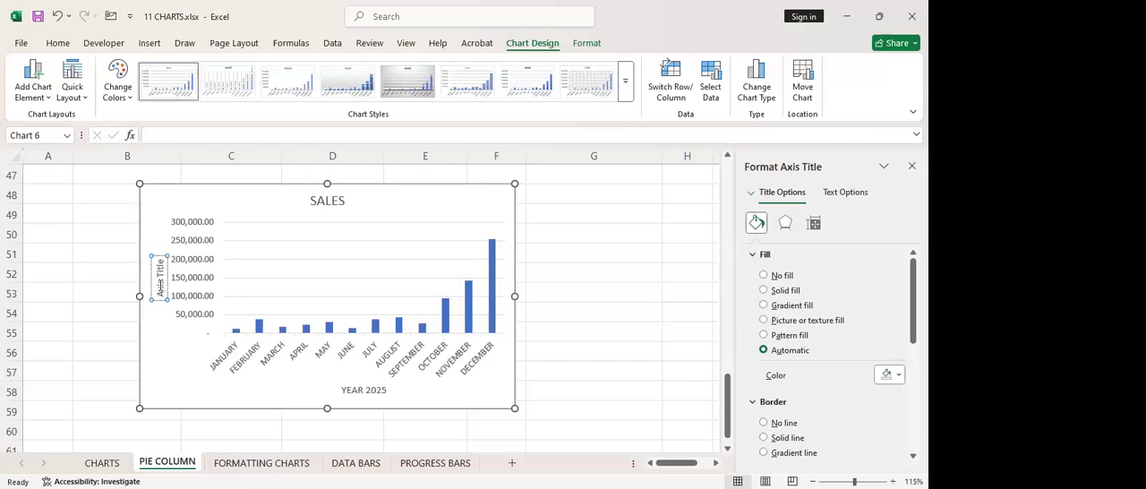
triple_click(160, 286)
text($S)
text(ALES)
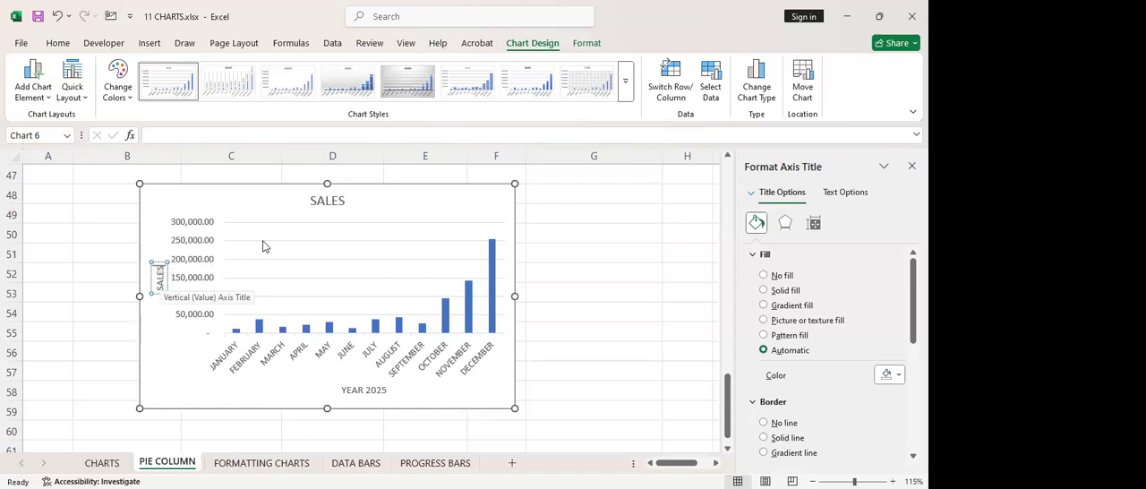
Extend the chart title to read SALES FOR XYZ COMPANY
click(340, 202)
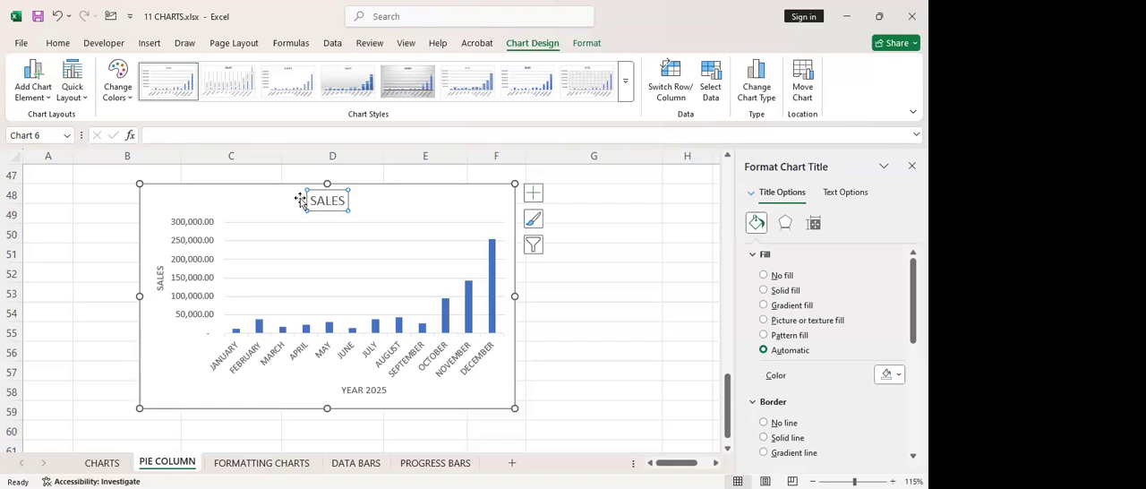
drag(313, 201, 348, 206)
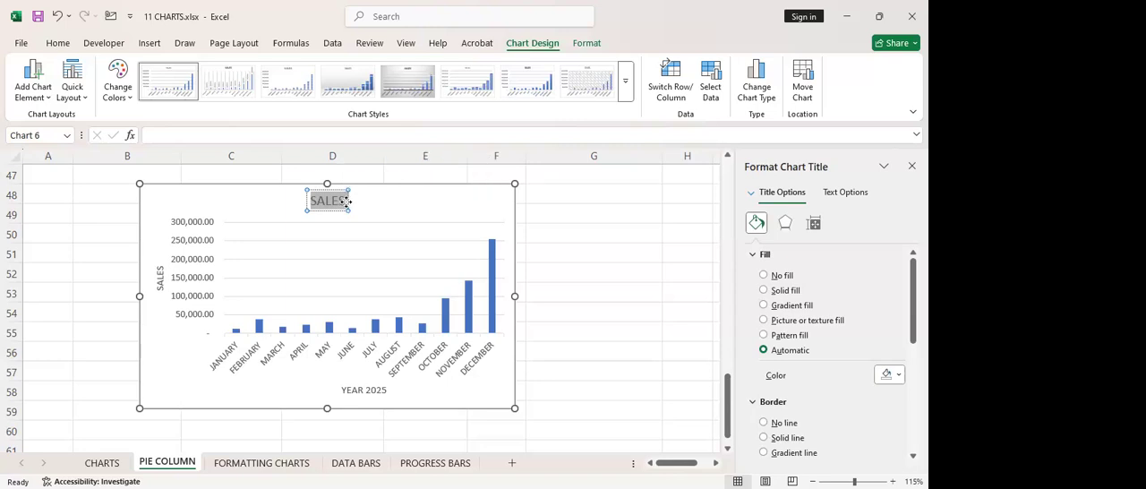
click(344, 202)
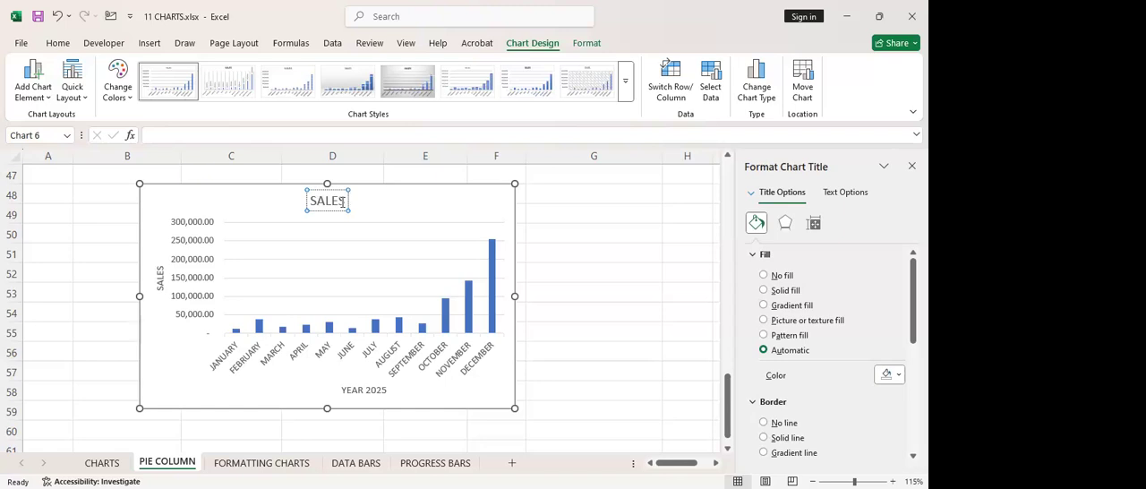
text(FOR)
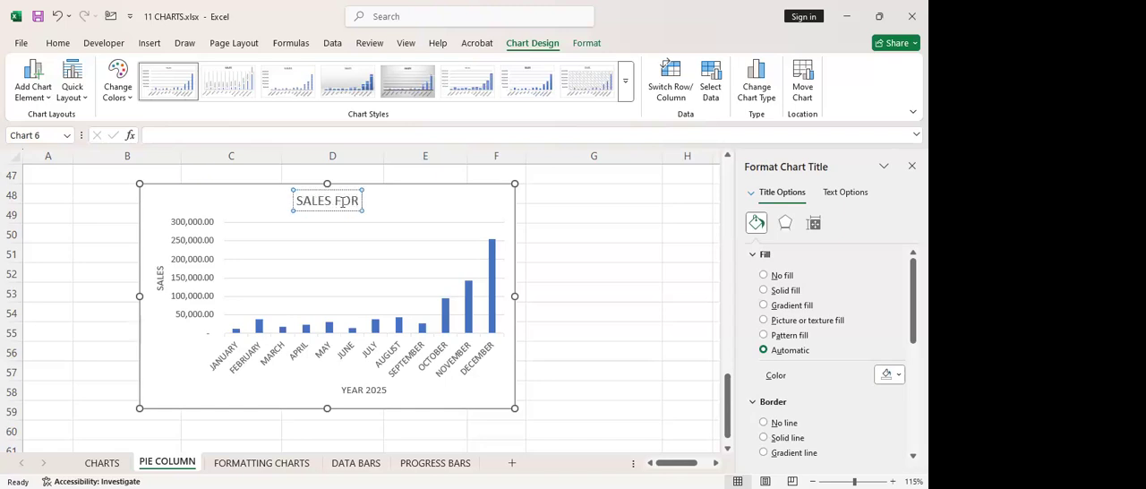
text( X)
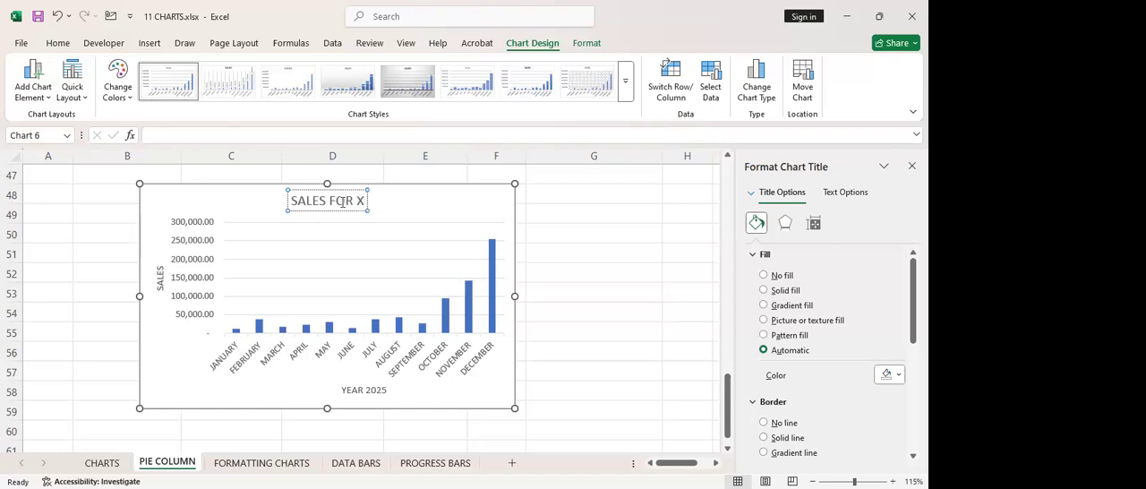
text(Y)
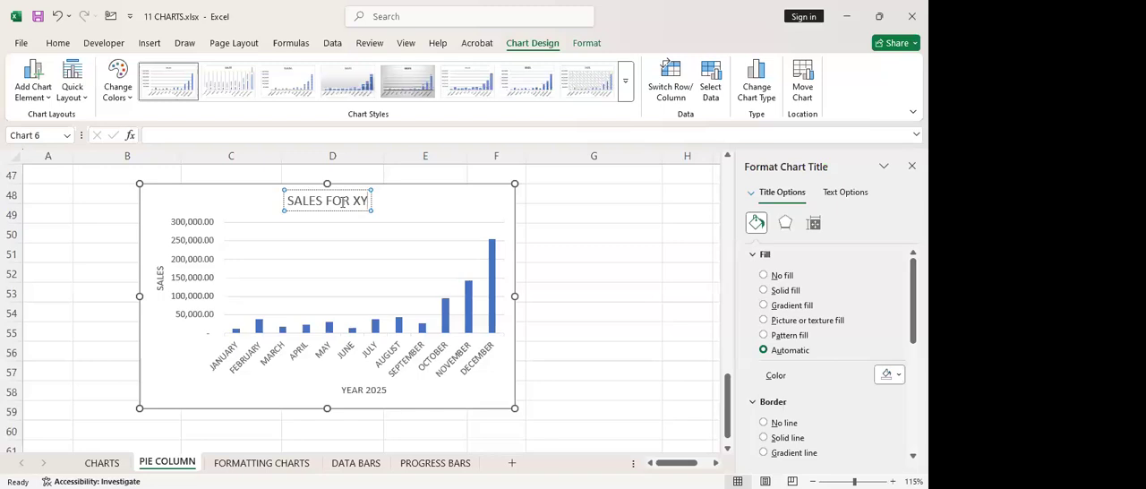
text(Z COM)
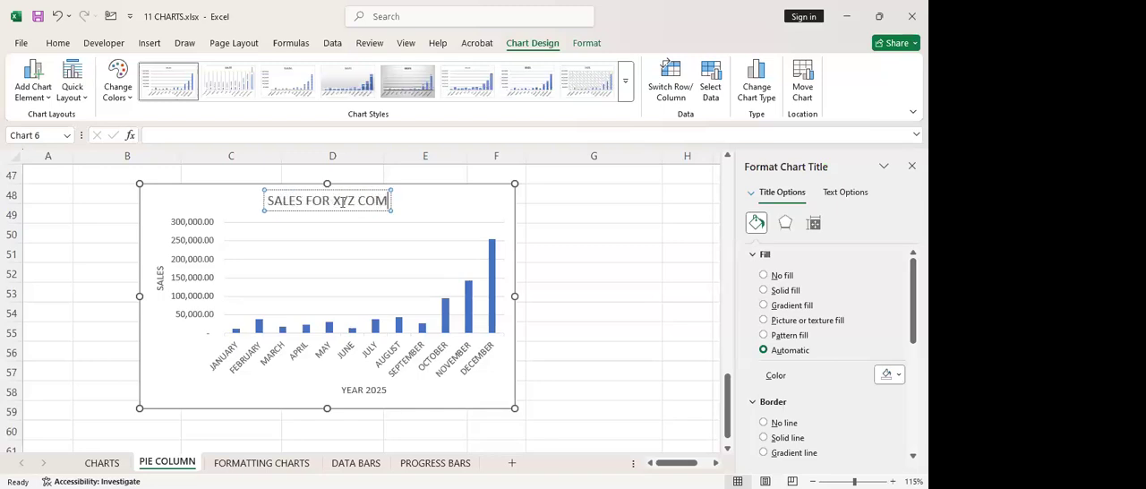
text(PANY)
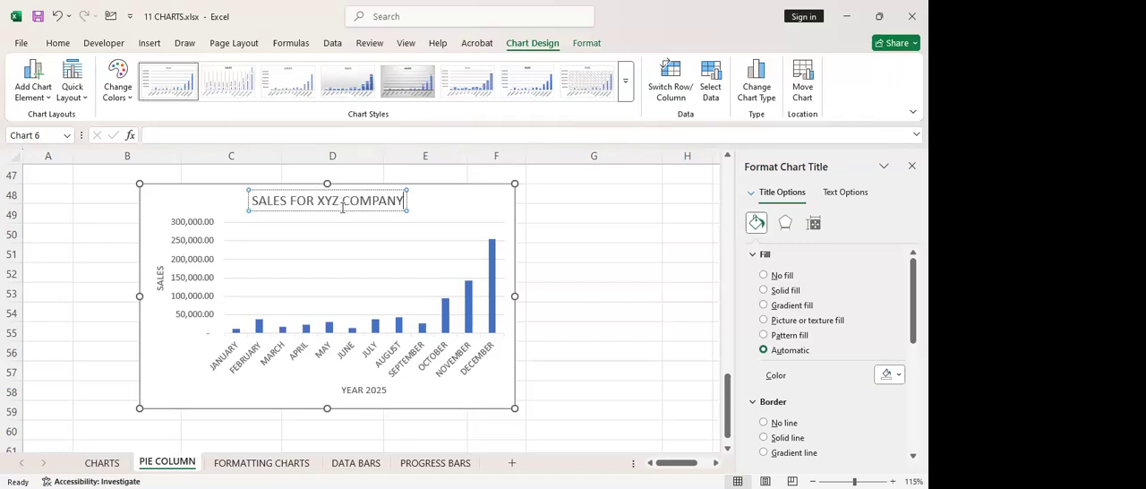
click(499, 228)
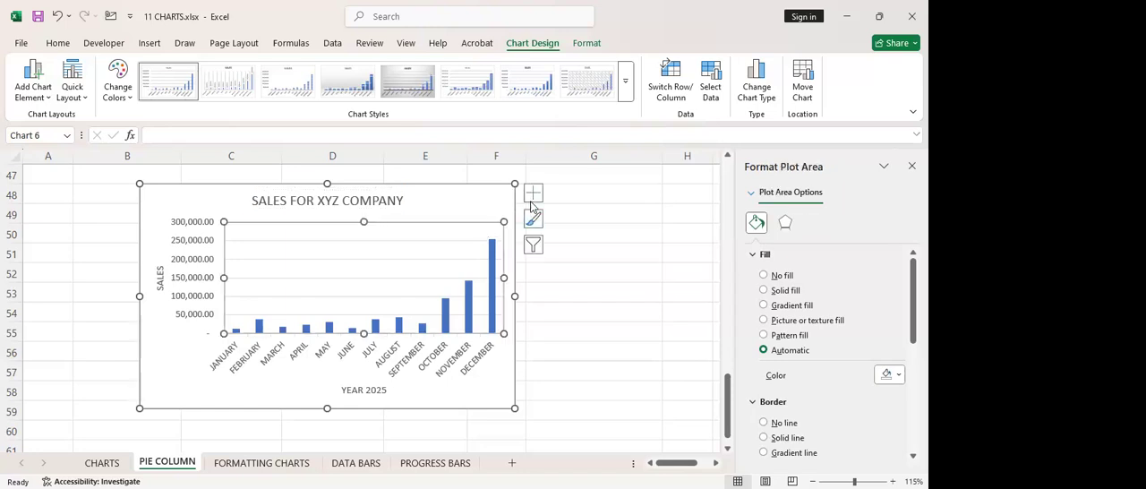
Show data labels on the chart's columns, set their font size to 6, and remove the labels again
click(533, 193)
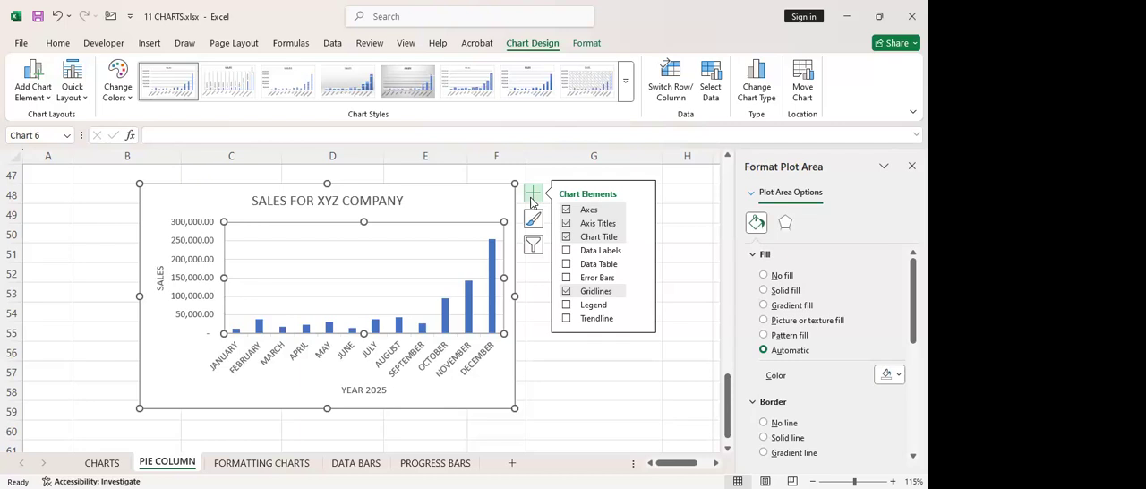
click(565, 251)
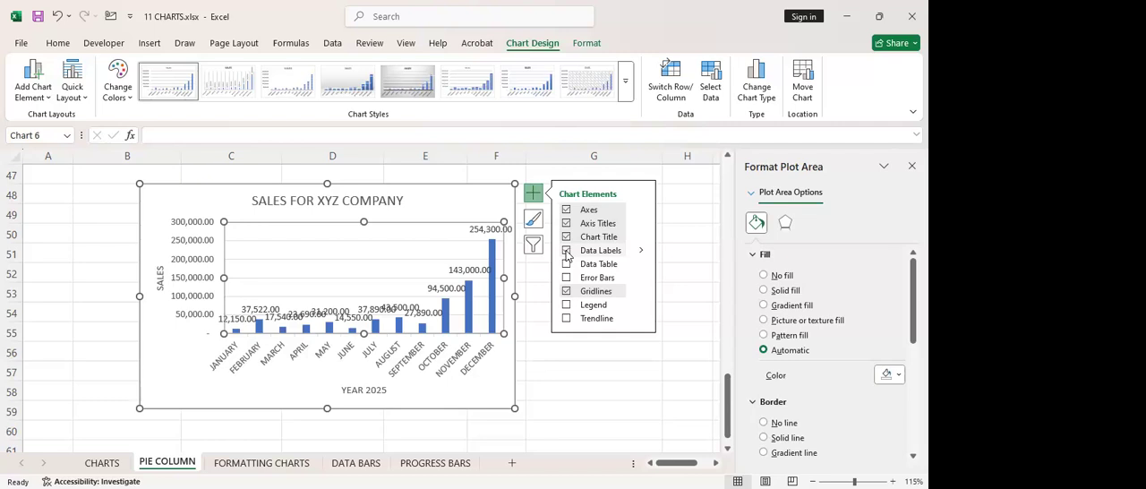
click(475, 231)
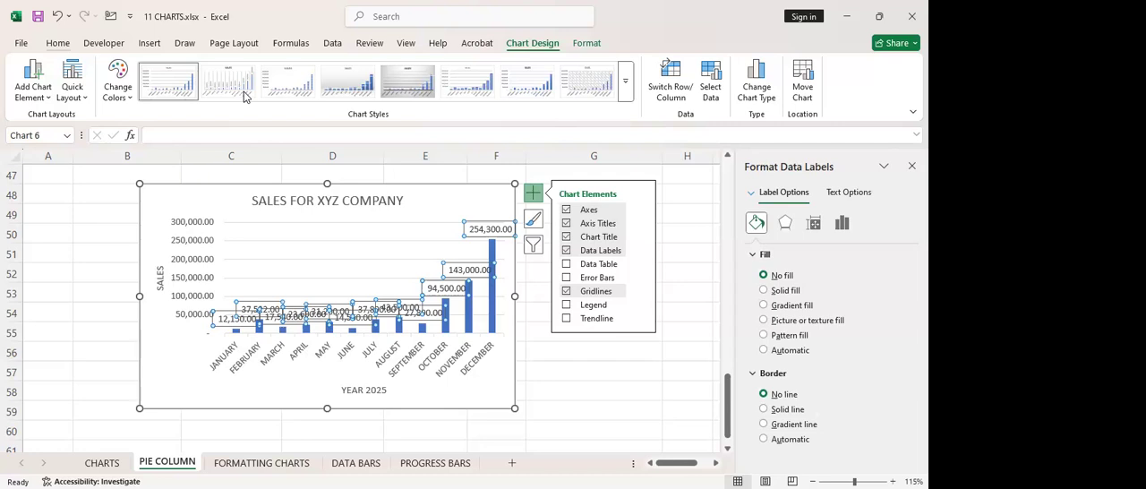
click(57, 43)
click(229, 69)
click(229, 69)
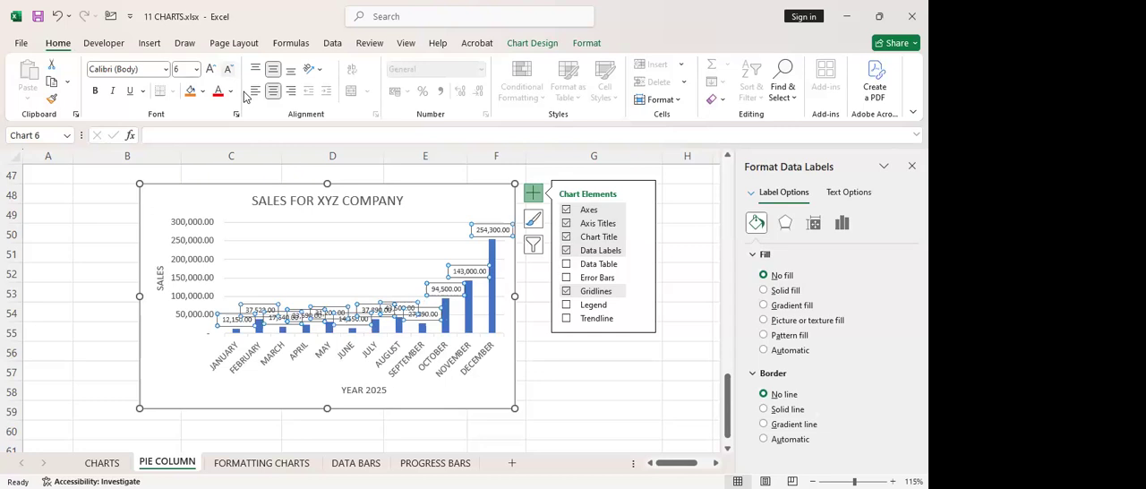
click(229, 69)
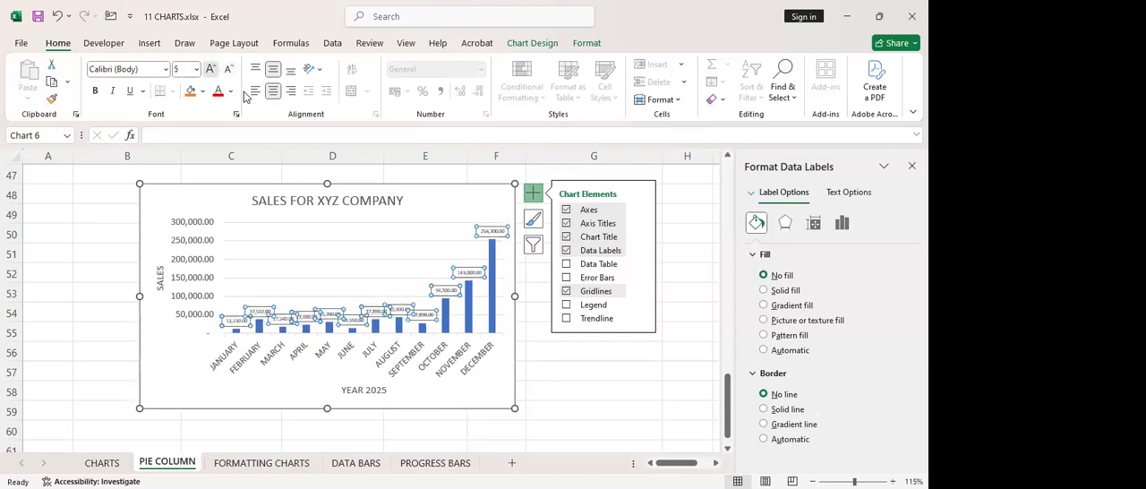
click(211, 69)
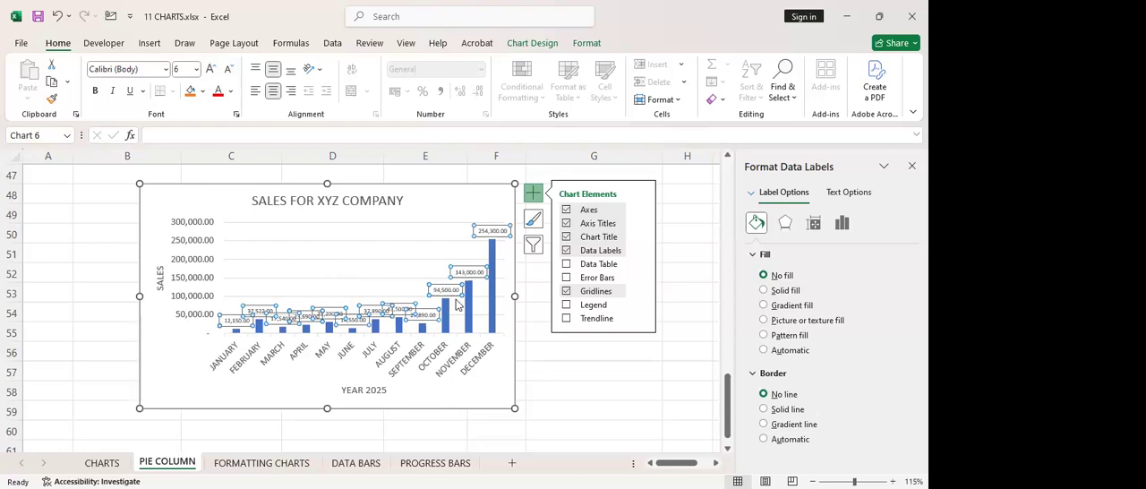
click(566, 251)
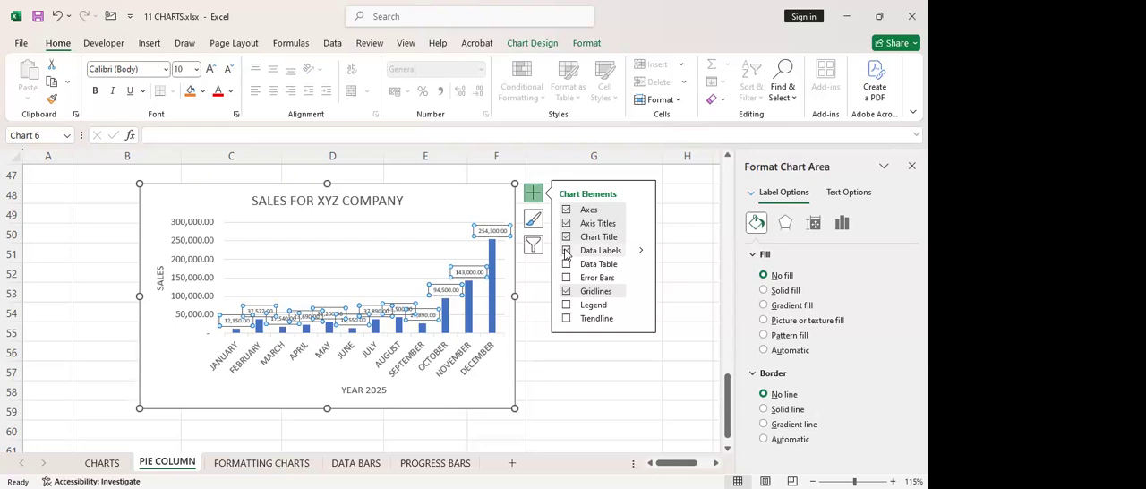
Try the data table and the error bars on the sales chart, removing each one again
click(567, 266)
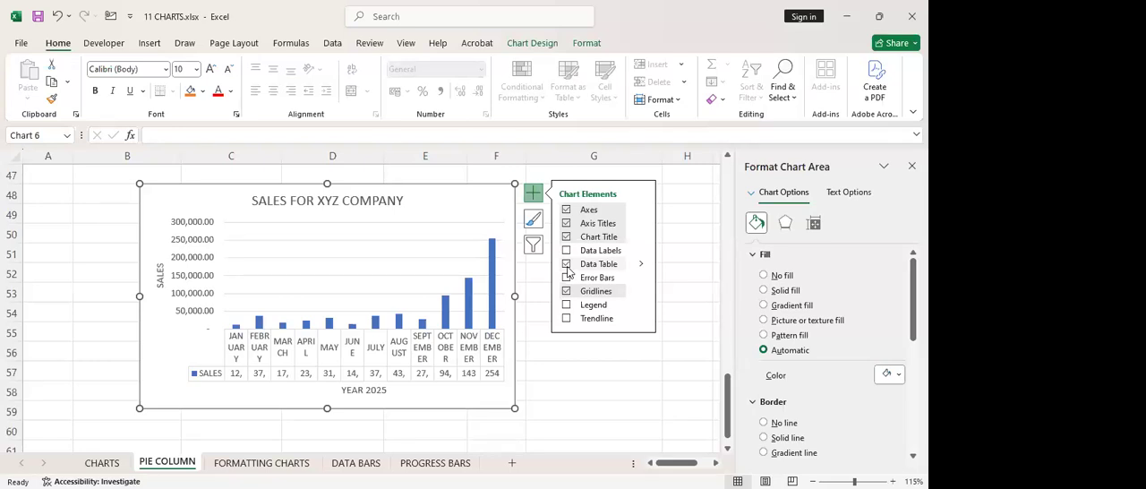
click(567, 265)
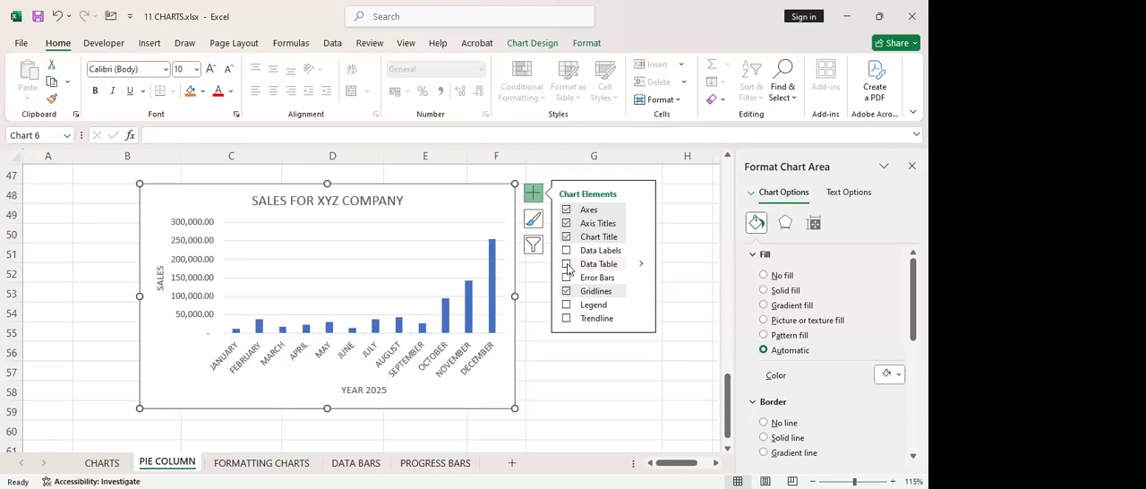
click(567, 278)
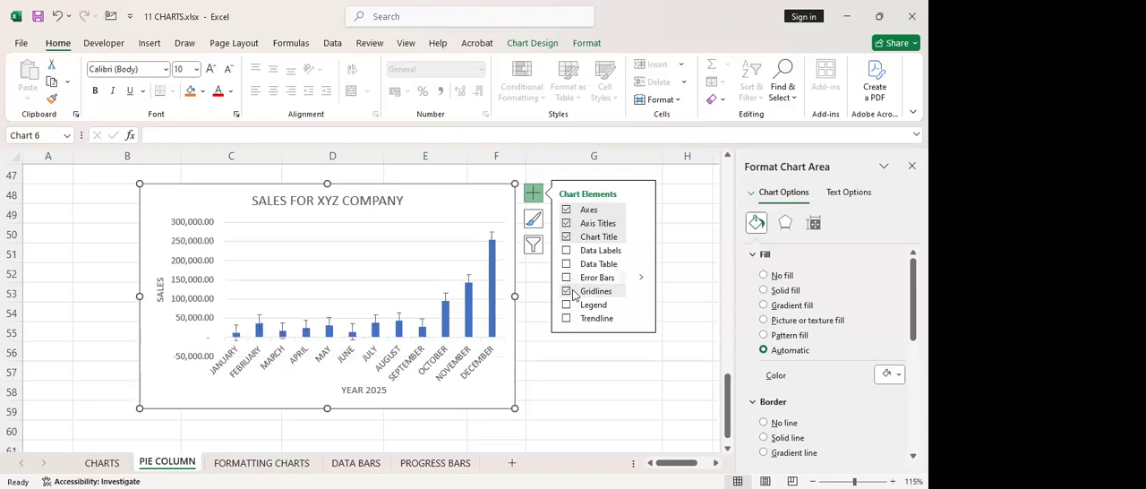
Try the legend on the sales chart and remove it again, and briefly hide and restore the gridlines
click(567, 305)
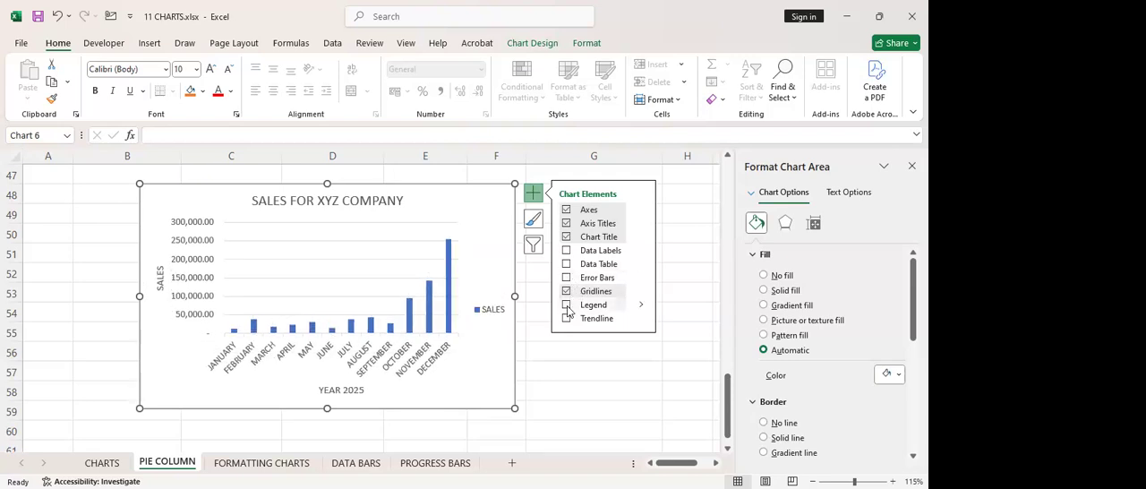
click(567, 306)
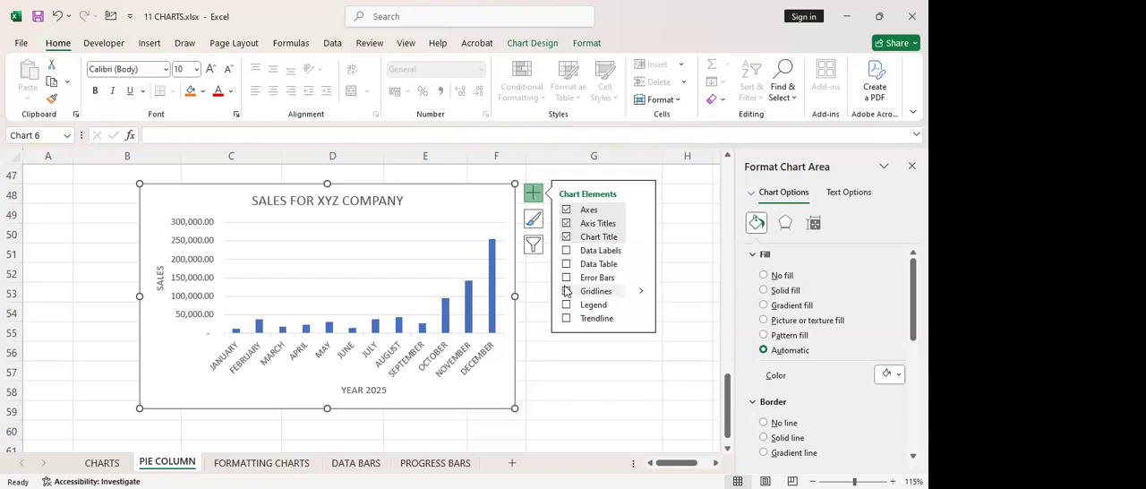
click(567, 293)
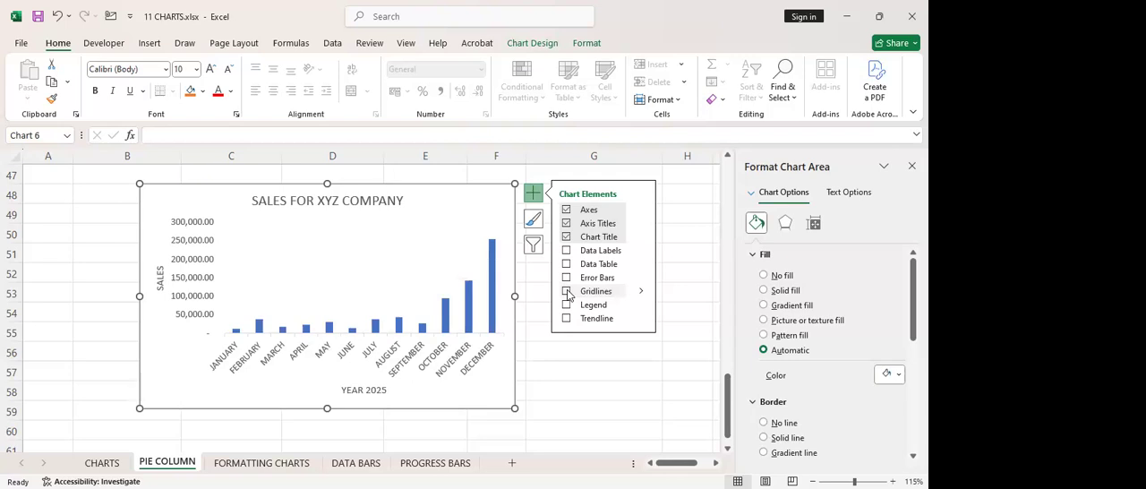
click(567, 292)
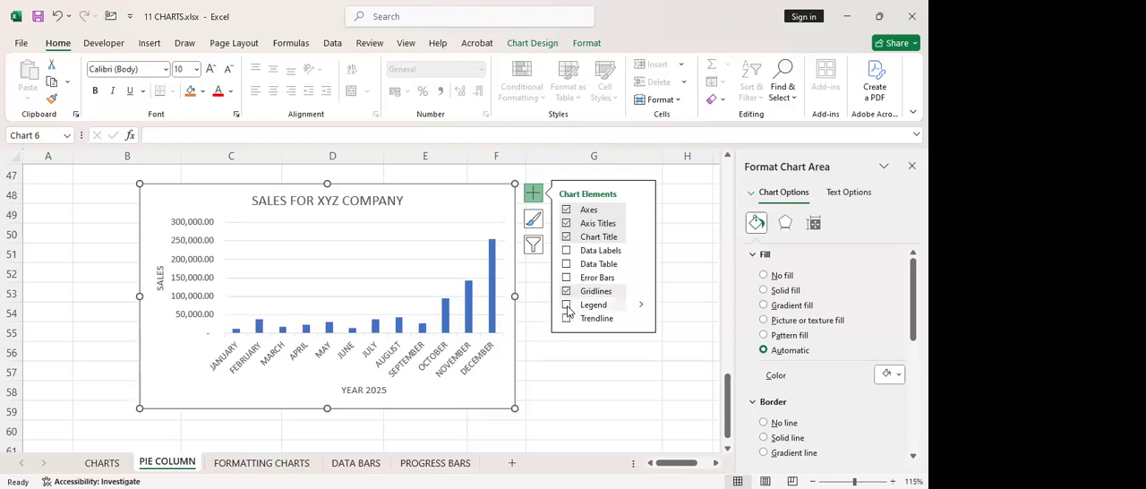
Toggle the sales chart's legend on and off repeatedly, and add a trendline and remove it again
click(568, 309)
click(568, 309)
click(568, 309)
click(567, 309)
click(566, 319)
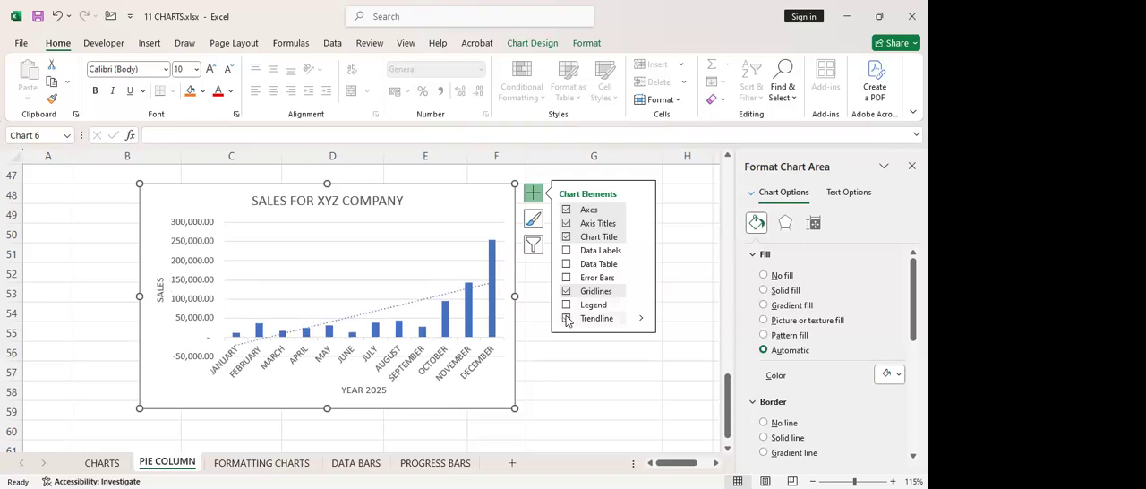
click(566, 319)
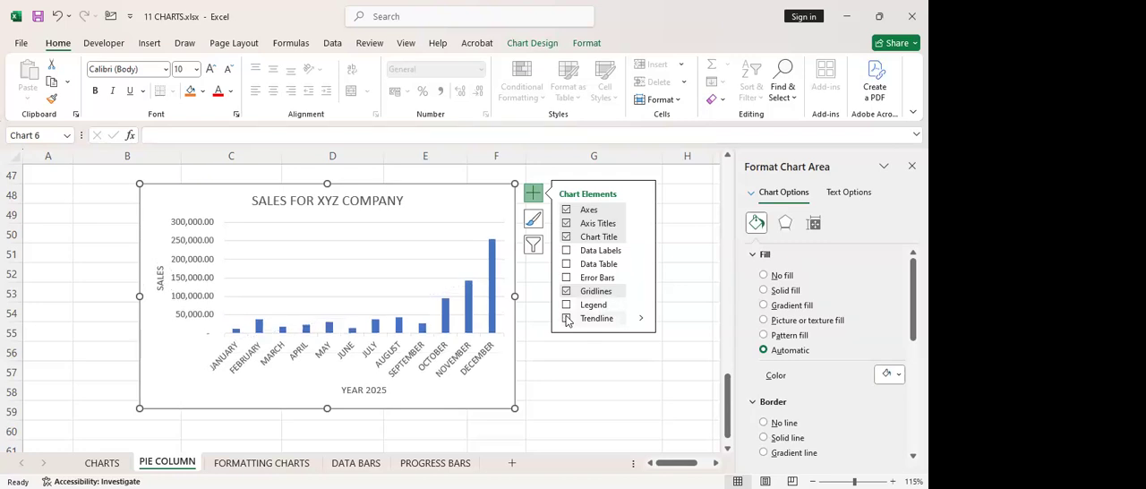
Try several chart styles on the sales chart, settling on the last one in the gallery, with shaded columns and data labels
click(534, 219)
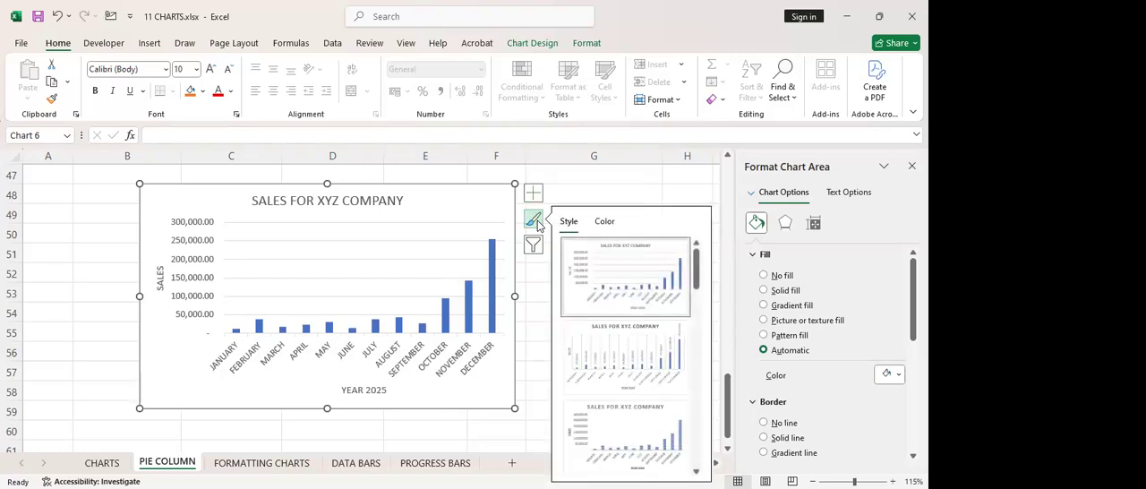
click(630, 351)
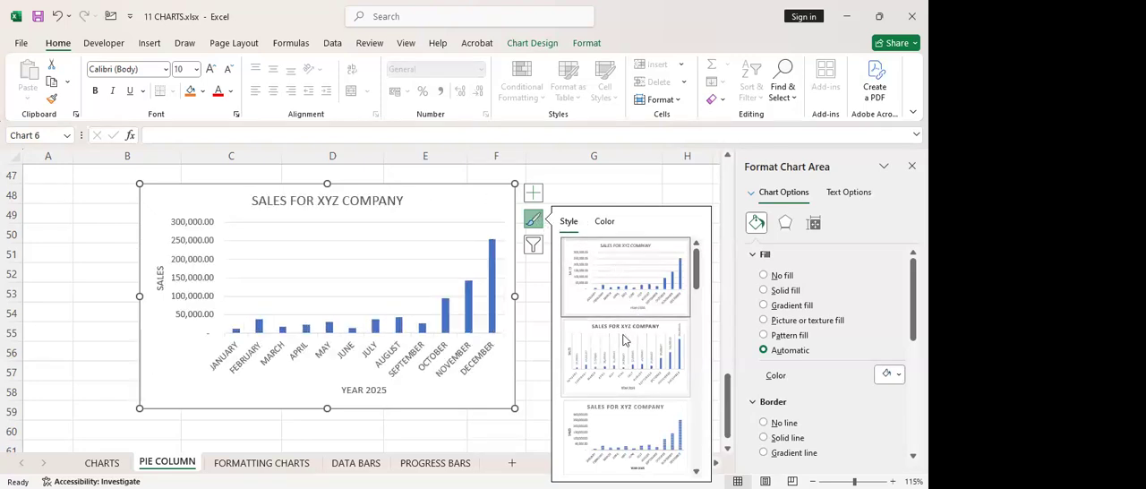
scroll(622, 339, down, 2)
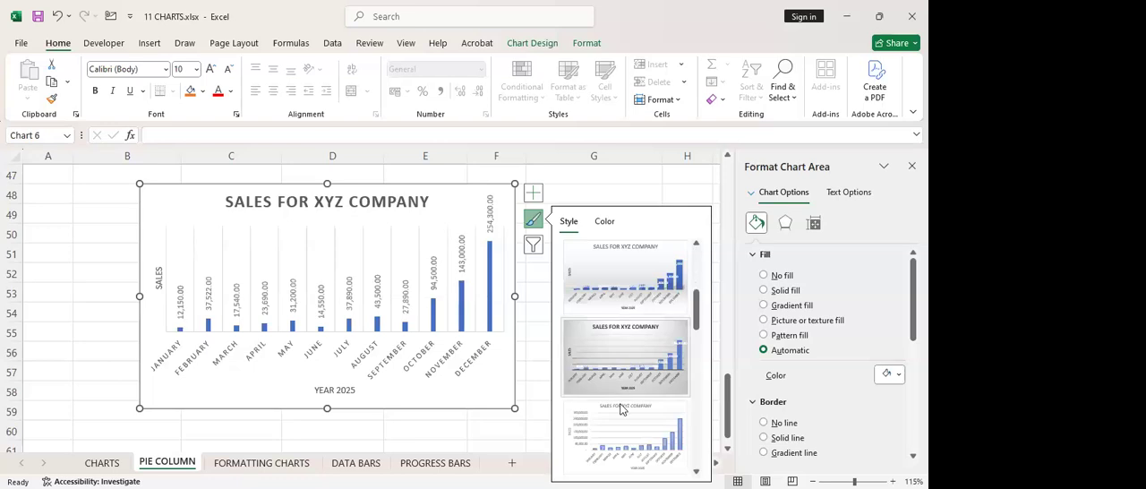
scroll(624, 411, down, 2)
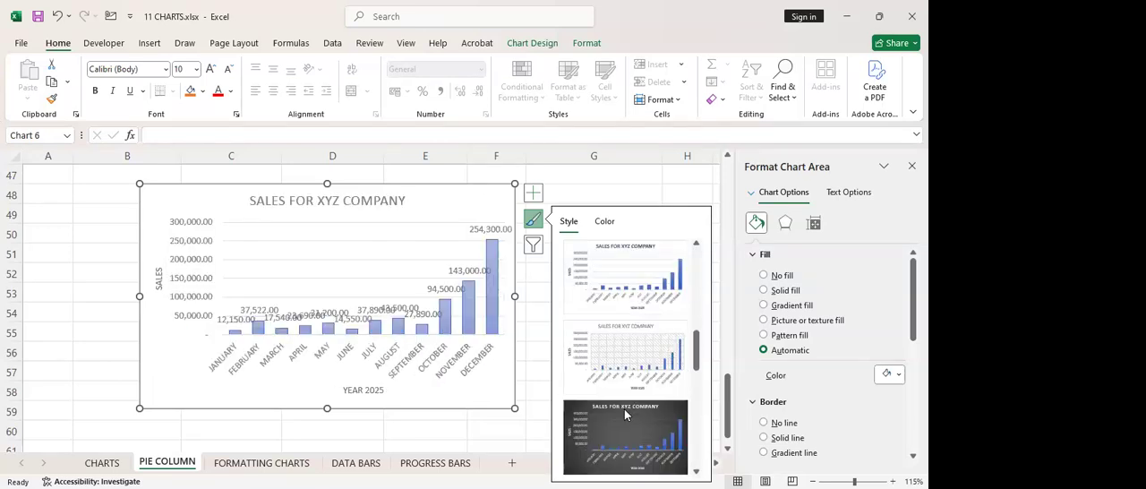
scroll(625, 413, down, 2)
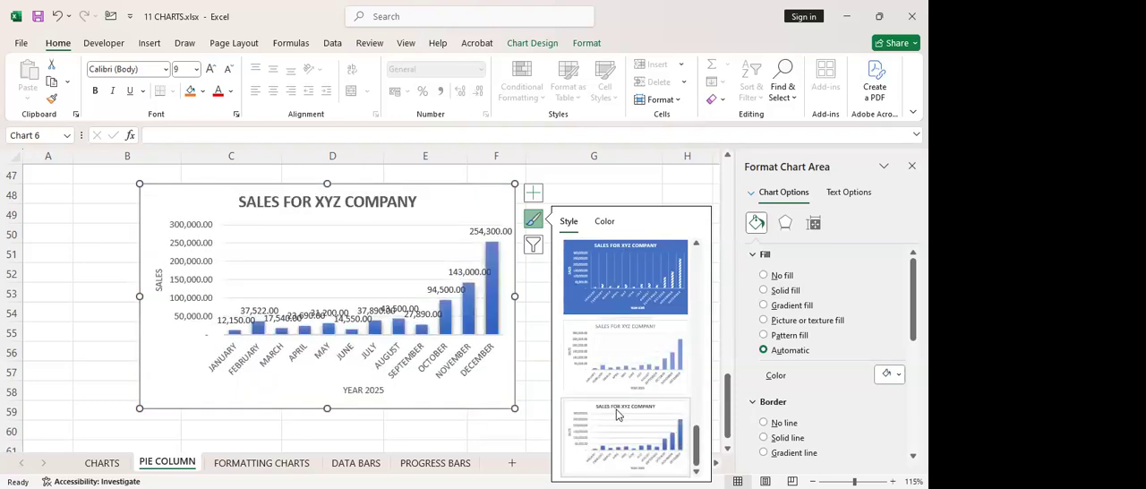
click(632, 295)
click(634, 354)
scroll(626, 415, up, 5)
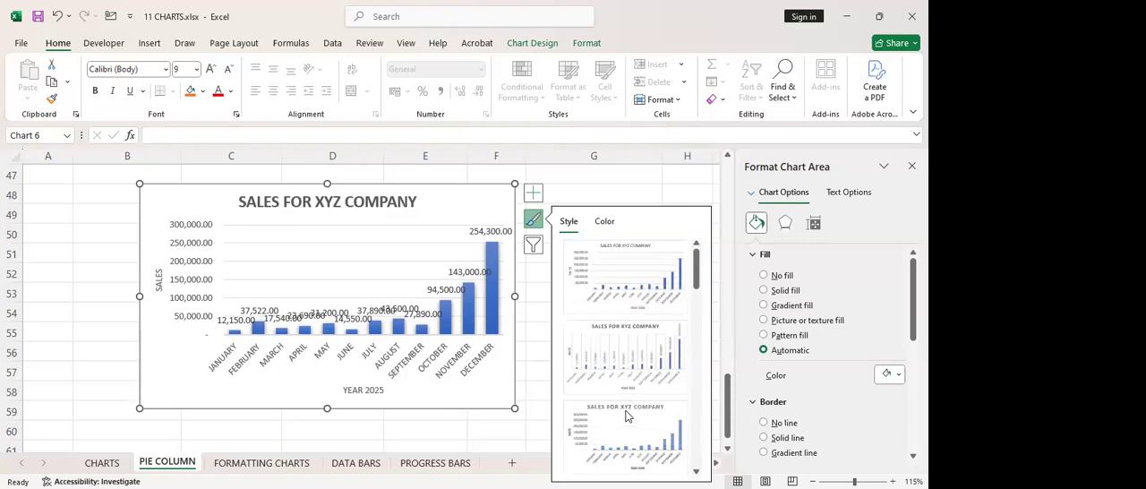
Try different colour palettes on the sales chart, including the Colorful palette that starts with green
click(605, 221)
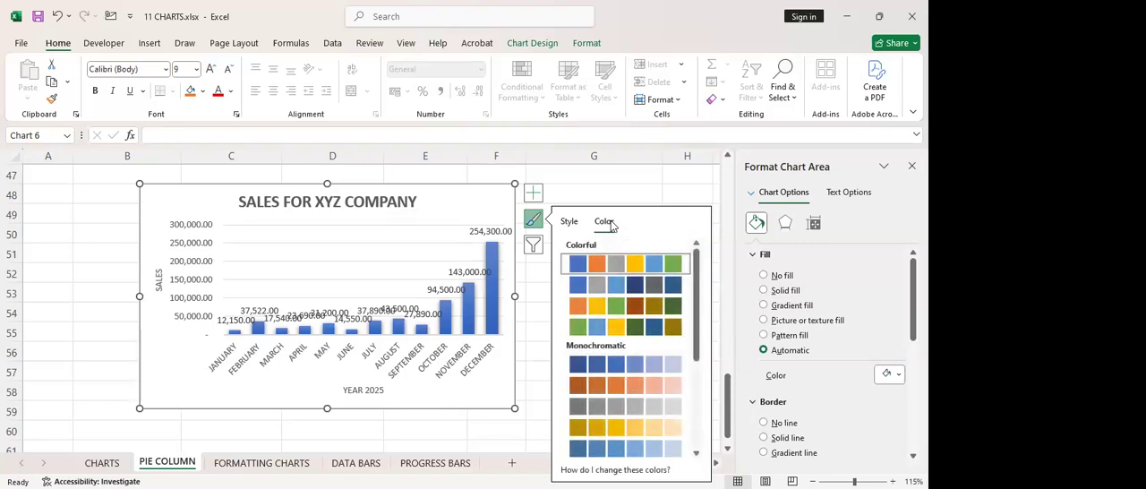
click(590, 291)
click(593, 306)
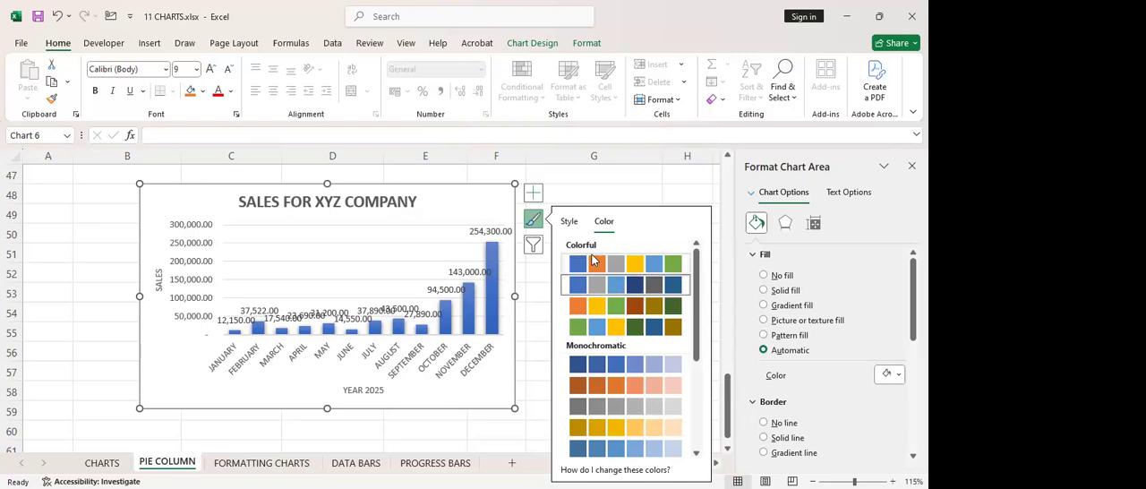
click(638, 324)
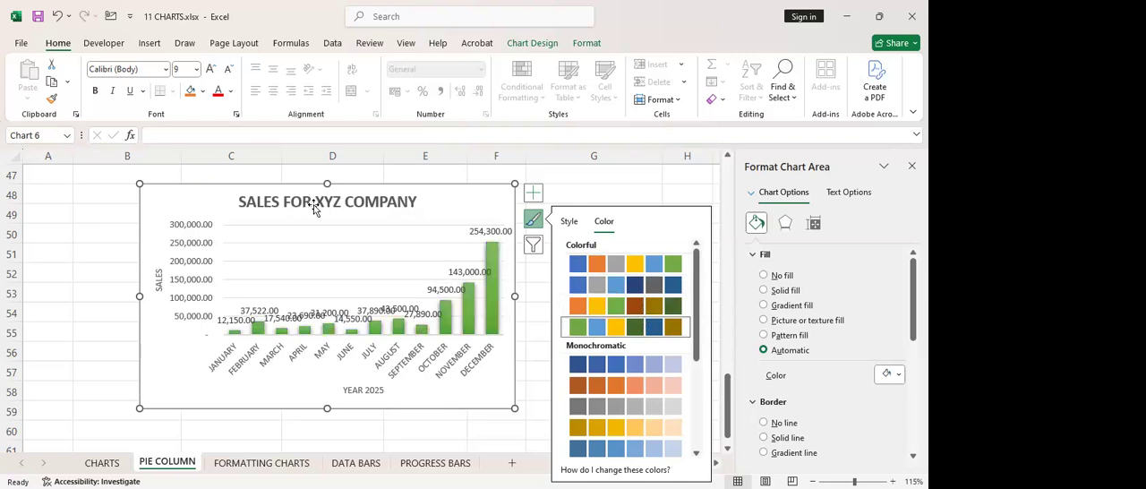
click(593, 370)
click(591, 293)
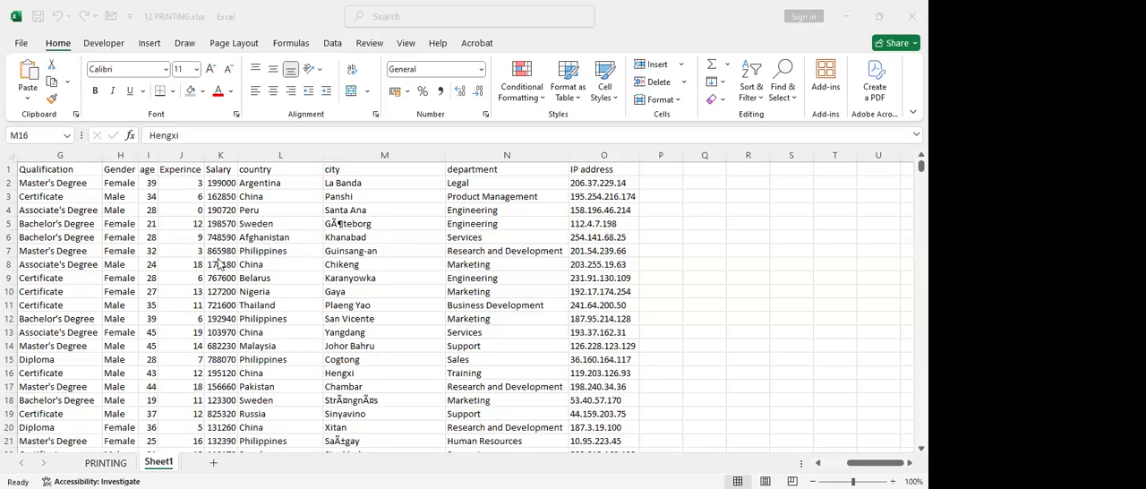
Look over the PRINTING sheet of 12 PRINTING.xlsx and open its print preview
click(104, 461)
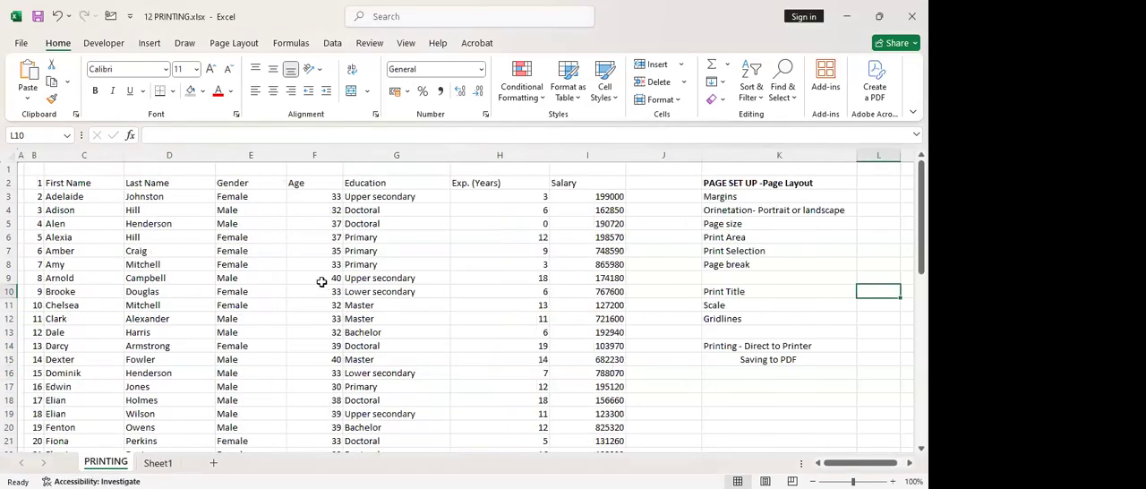
scroll(134, 273, down, 3)
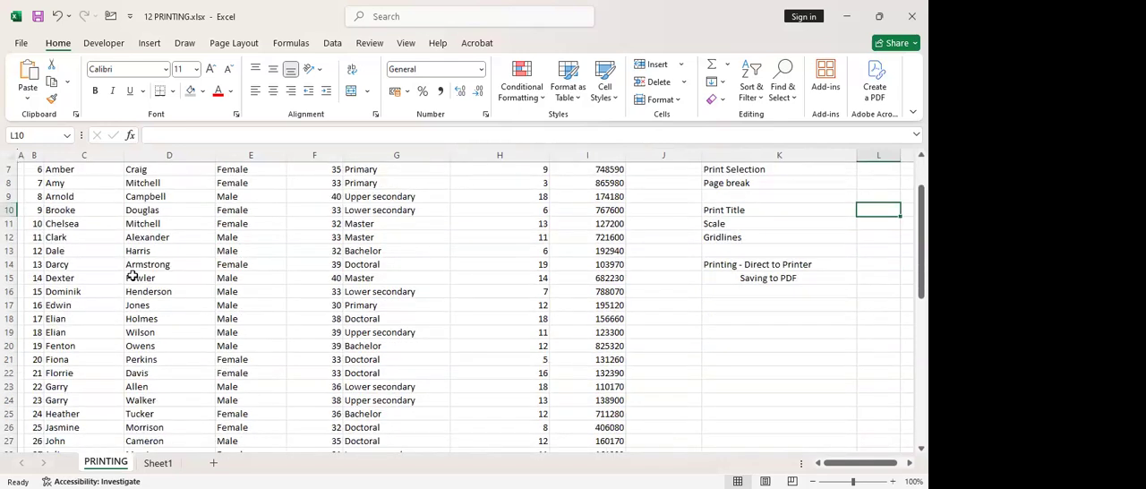
scroll(136, 278, up, 3)
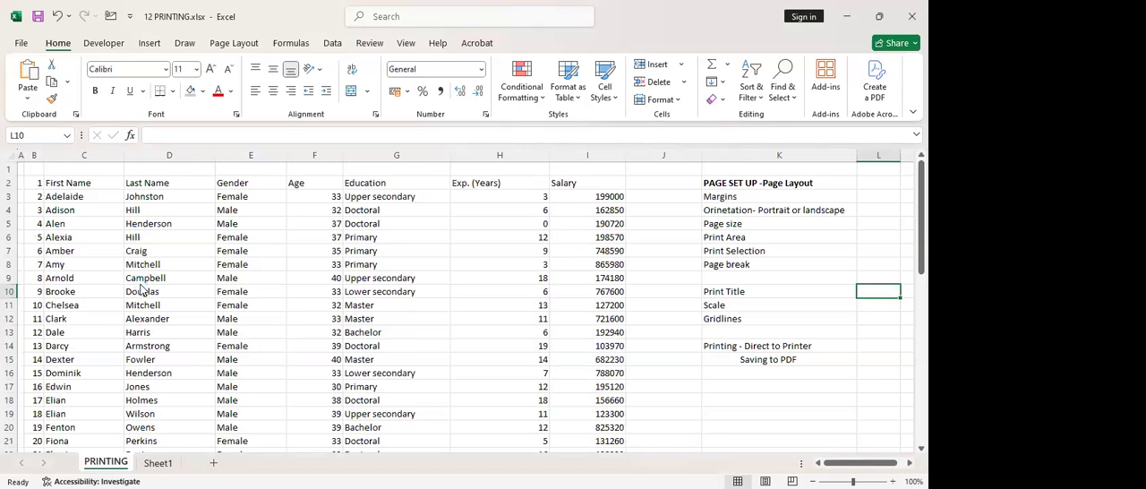
key(ctrl+p)
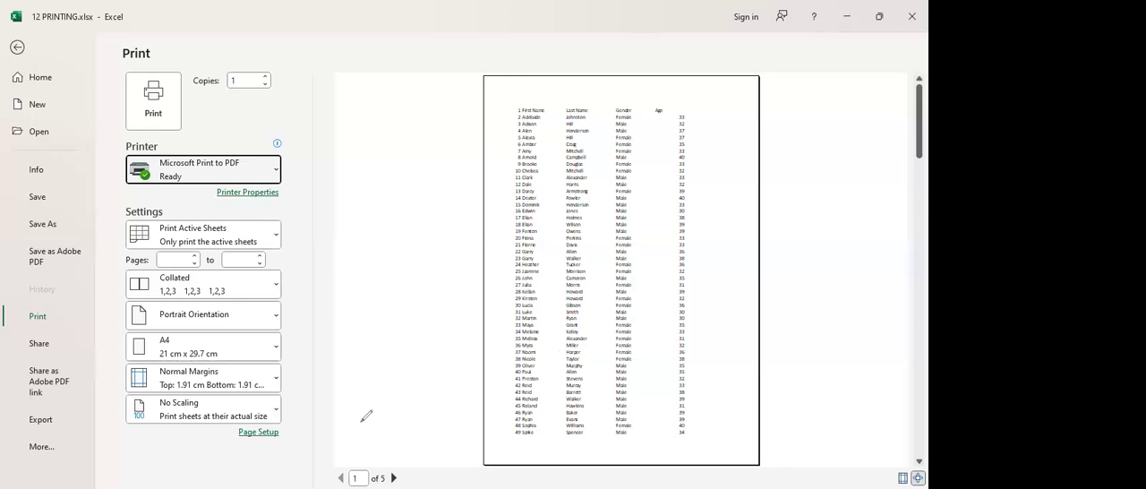
Page through the whole print preview to the last page and back to the first, and leave the preview
mouse_move(342, 466)
mouse_down()
mouse_move(335, 474)
mouse_move(393, 481)
mouse_move(411, 459)
mouse_up()
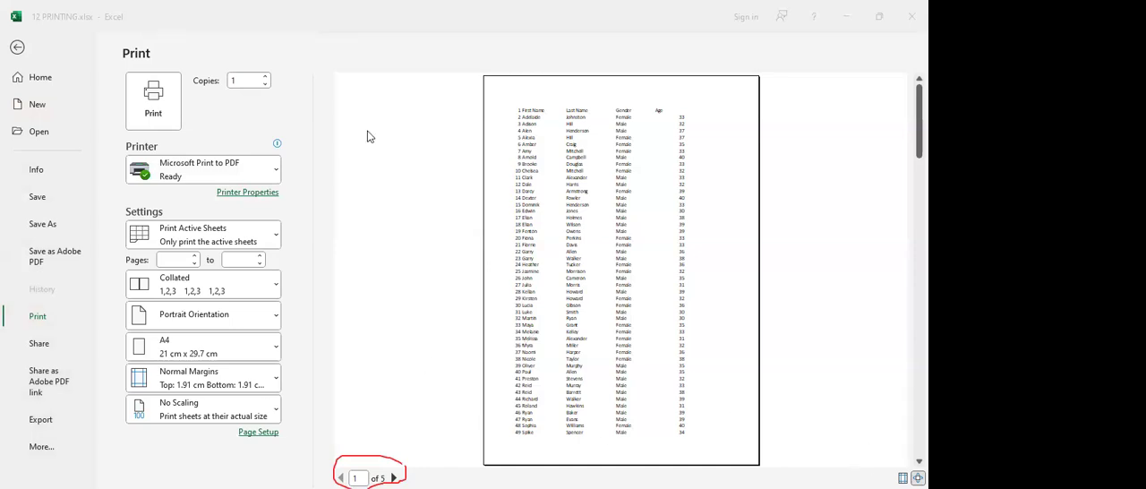
click(394, 478)
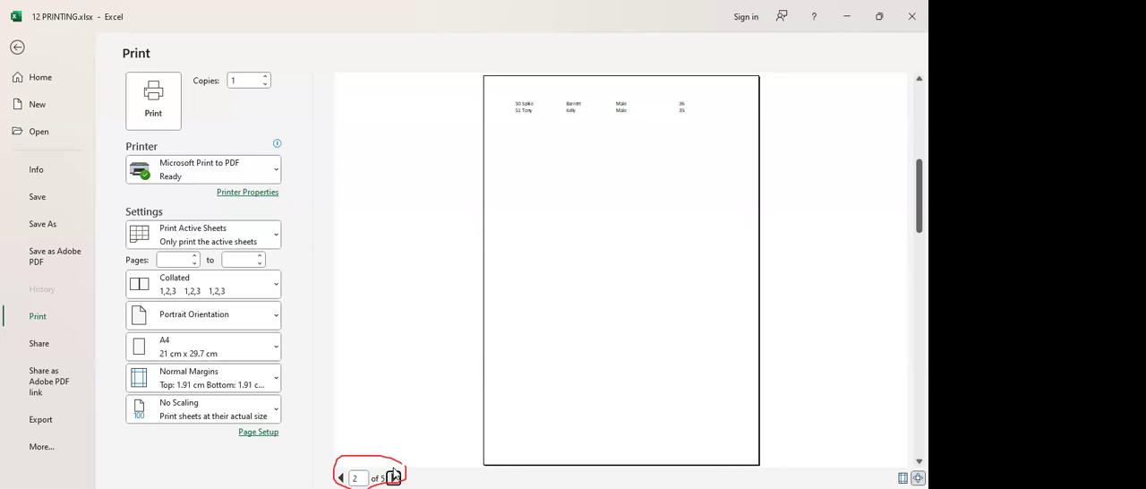
click(394, 477)
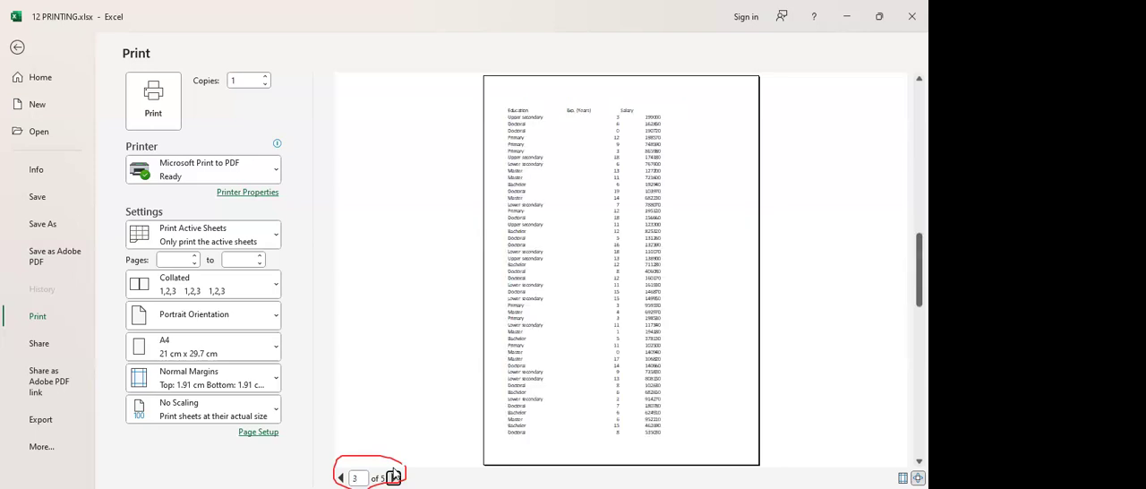
click(394, 477)
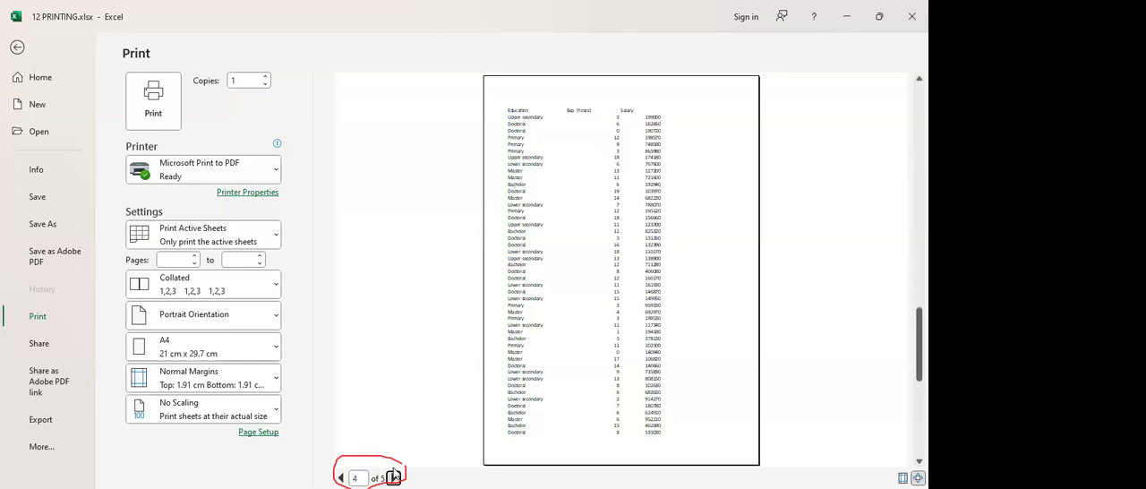
click(394, 477)
click(394, 470)
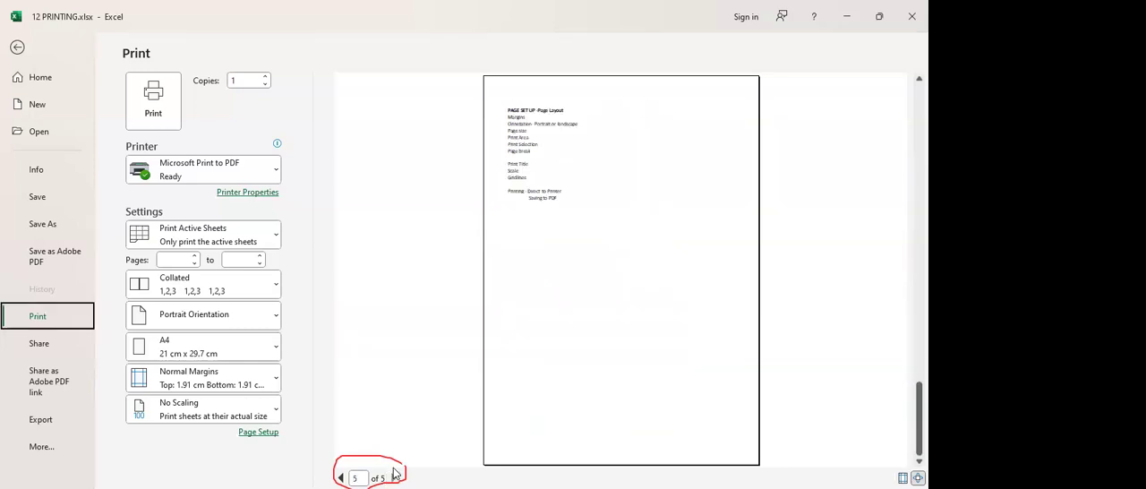
click(341, 477)
click(342, 475)
click(342, 475)
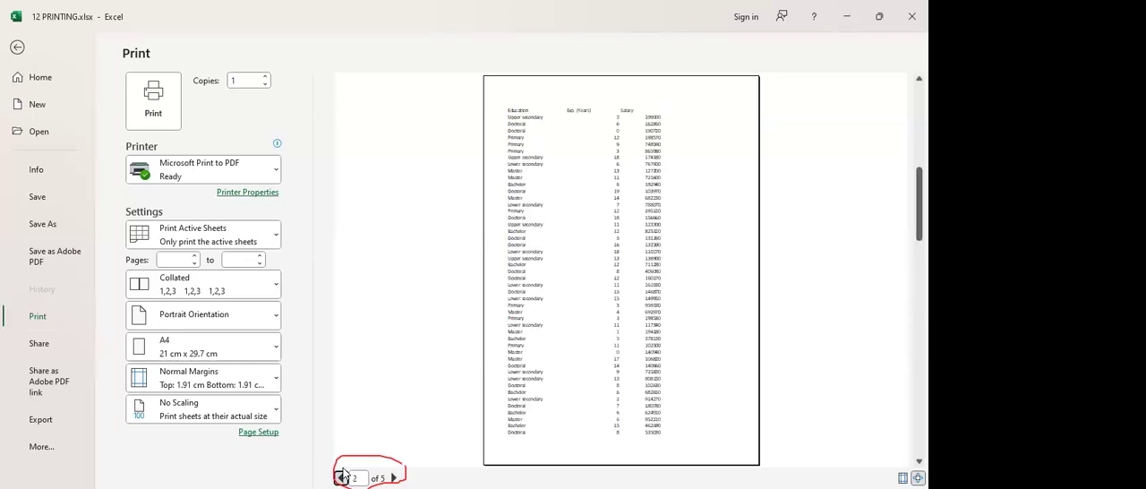
click(342, 475)
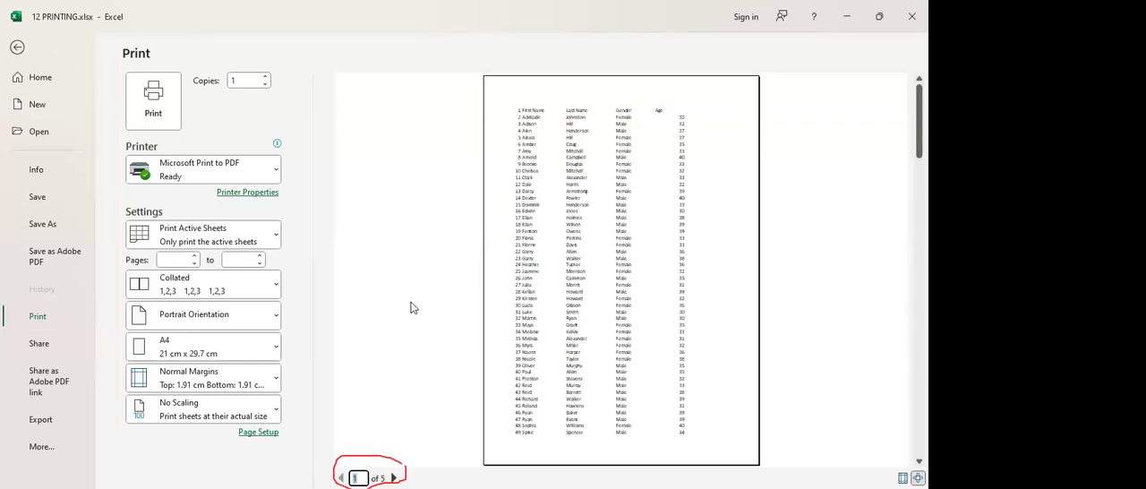
key(Escape)
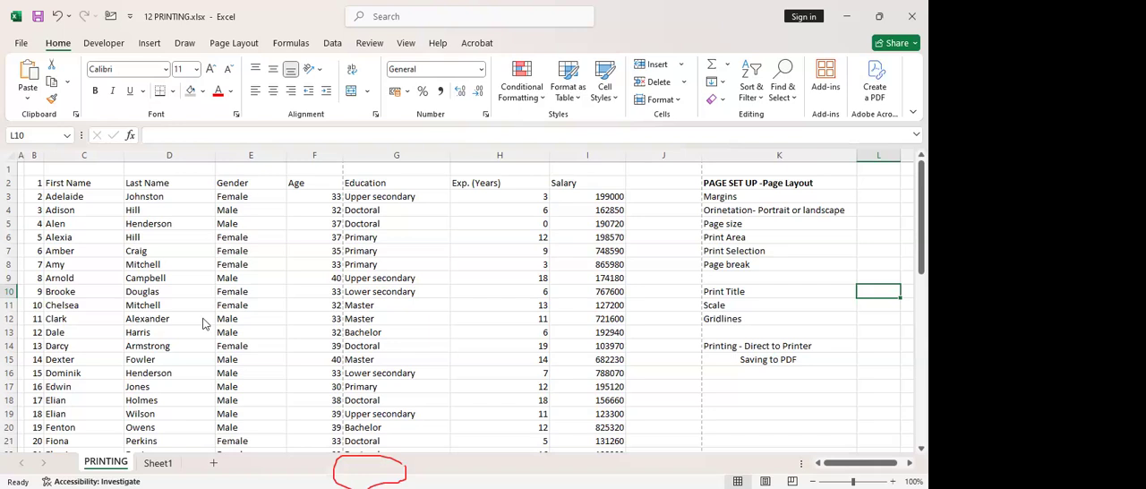
Autofit the widths of columns B to I on the PRINTING sheet, and undo the width change
click(68, 178)
click(93, 209)
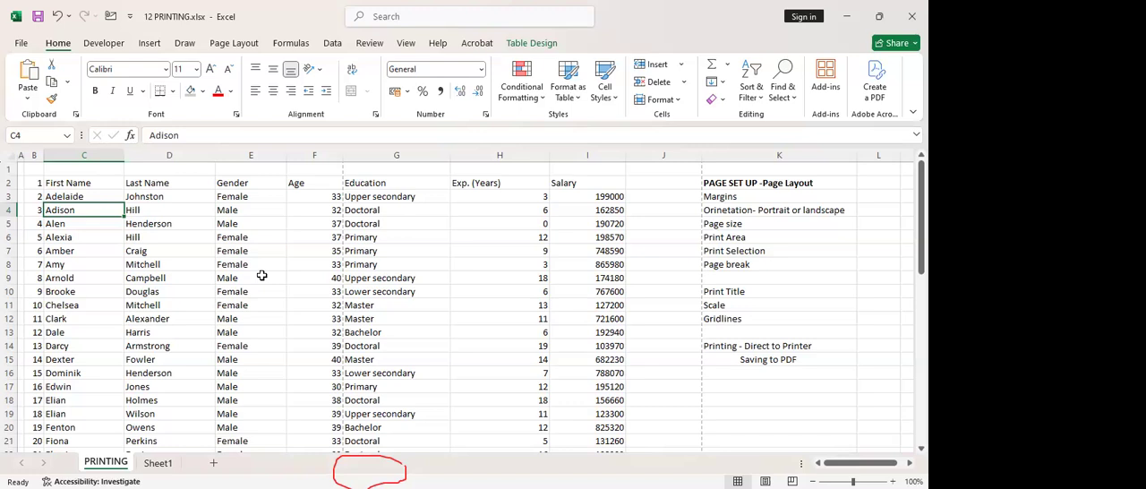
click(34, 154)
drag(120, 162, 626, 152)
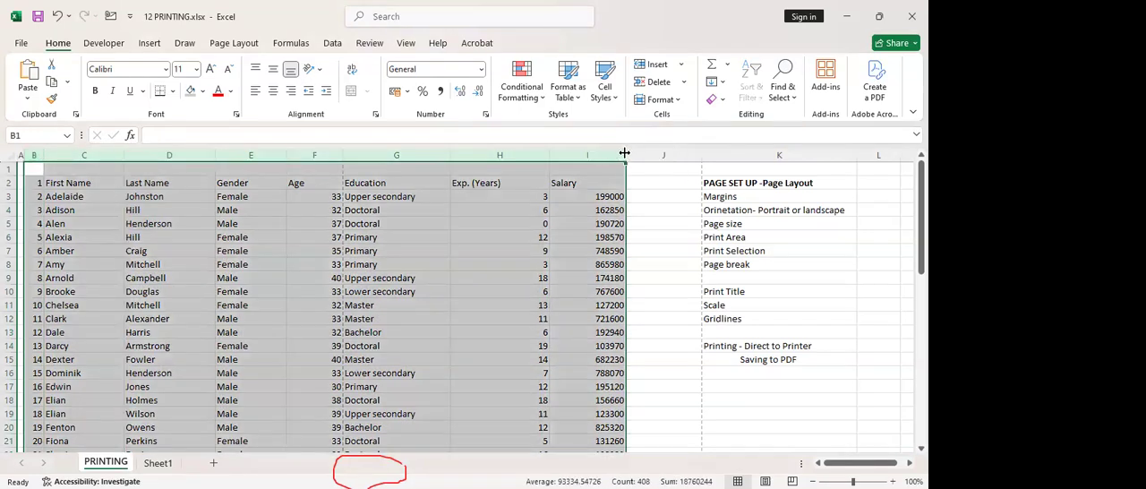
double_click(625, 154)
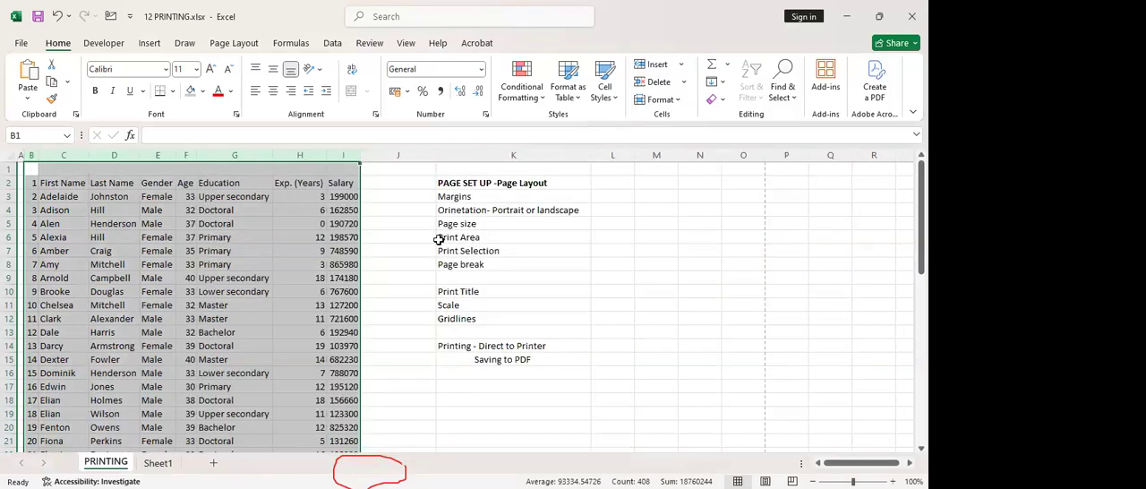
key(ctrl+z)
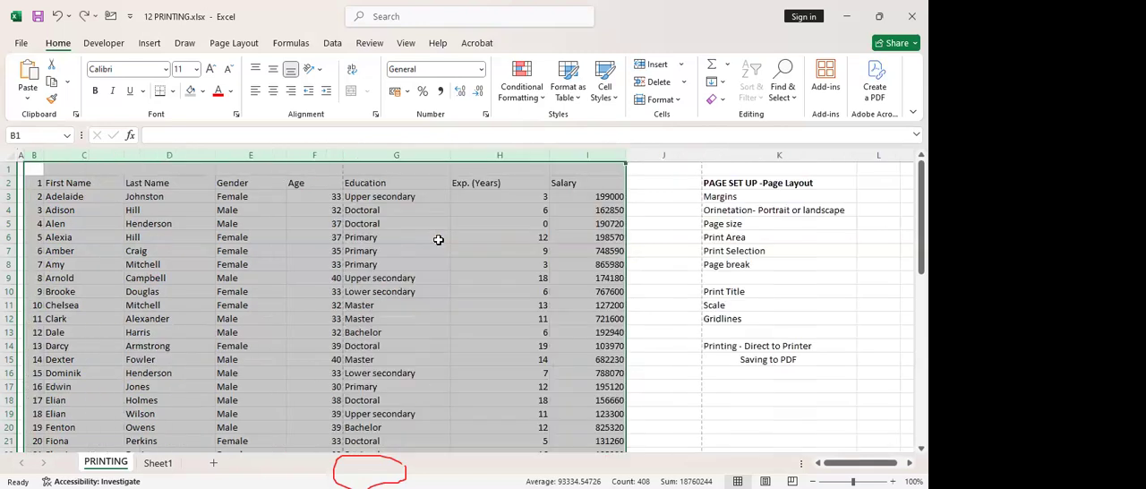
Try autofitting column C on its own, select columns B to I, and undo the last change
click(70, 172)
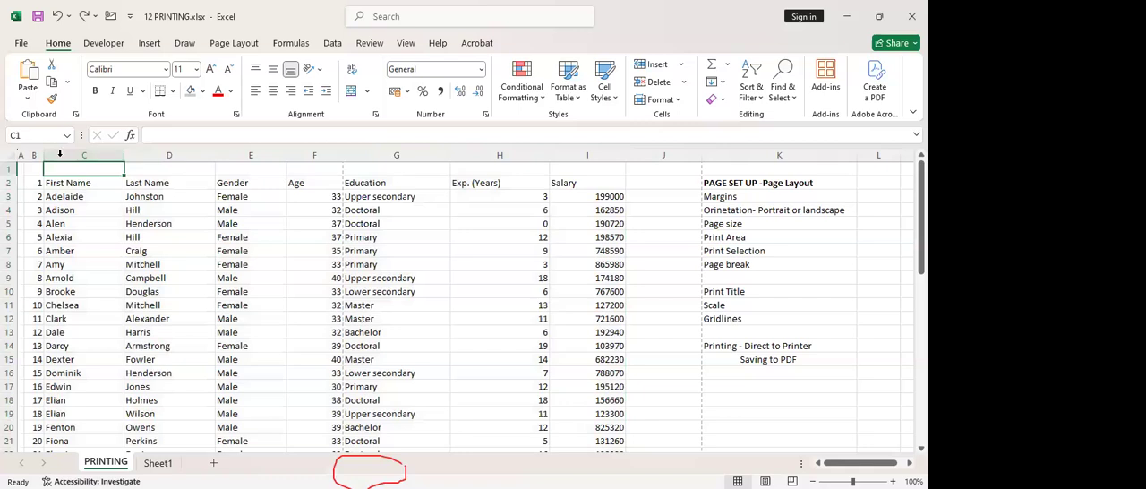
double_click(121, 156)
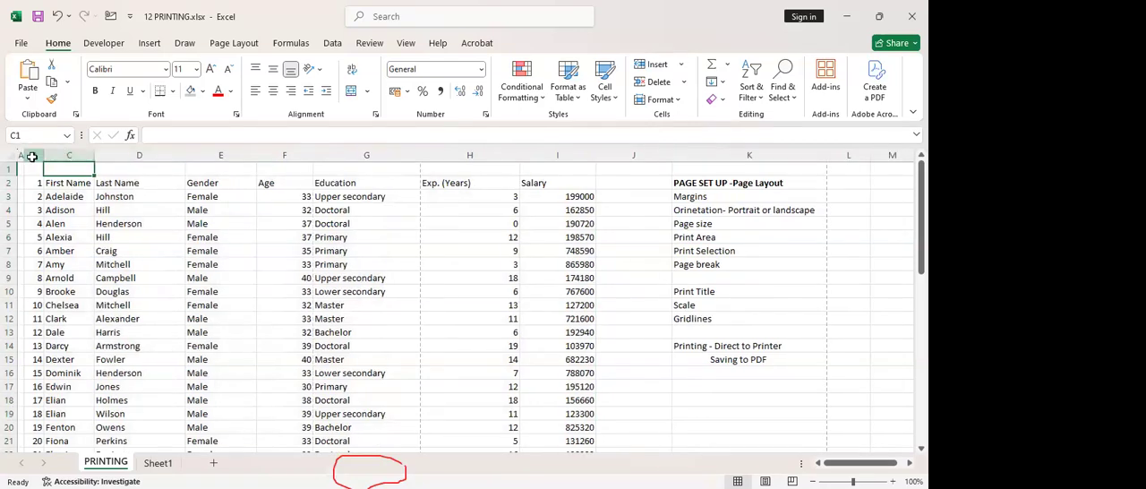
drag(34, 156, 73, 159)
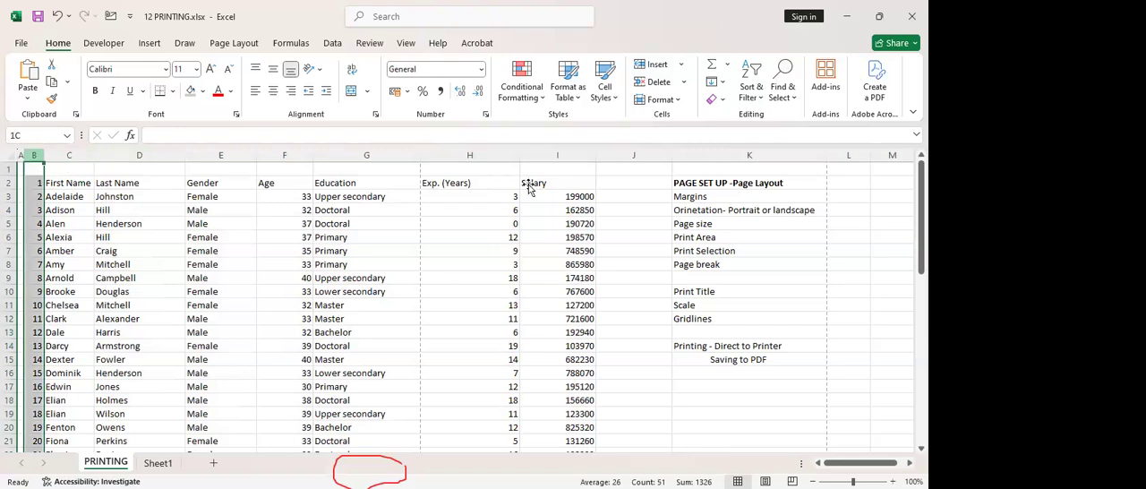
drag(528, 188, 596, 154)
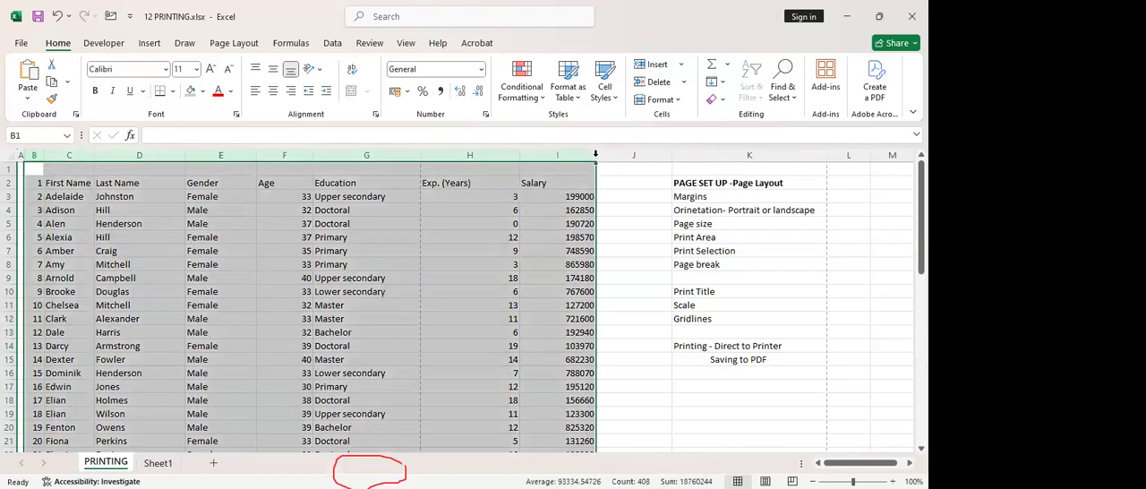
key(ctrl+z)
Give columns B to I one equal width and autofit all of them to their contents
drag(59, 156, 629, 156)
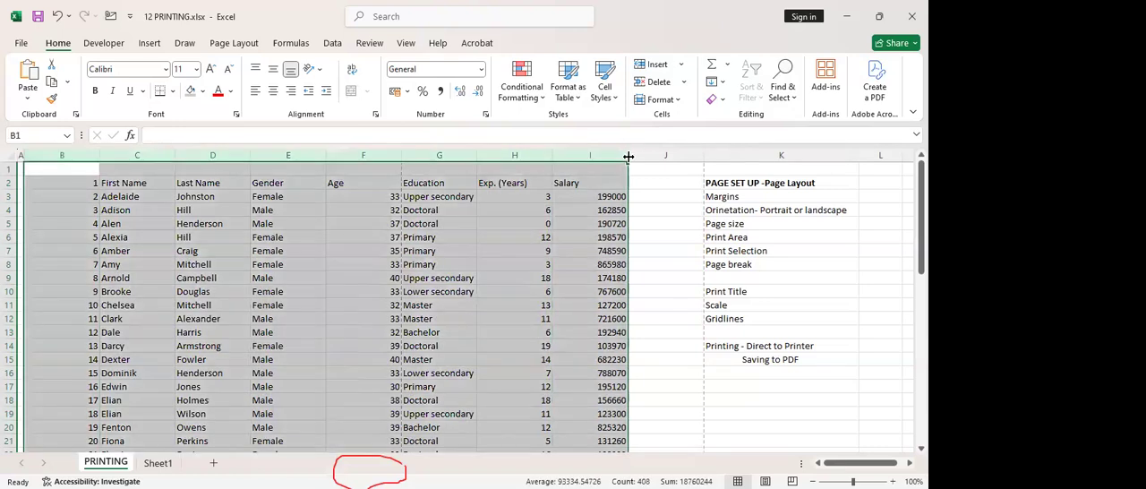
click(385, 288)
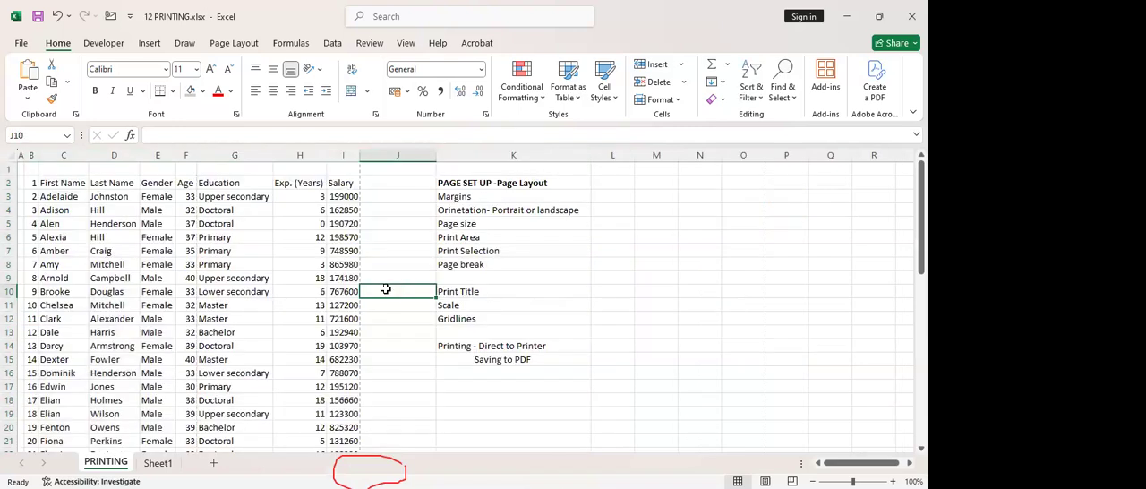
click(125, 319)
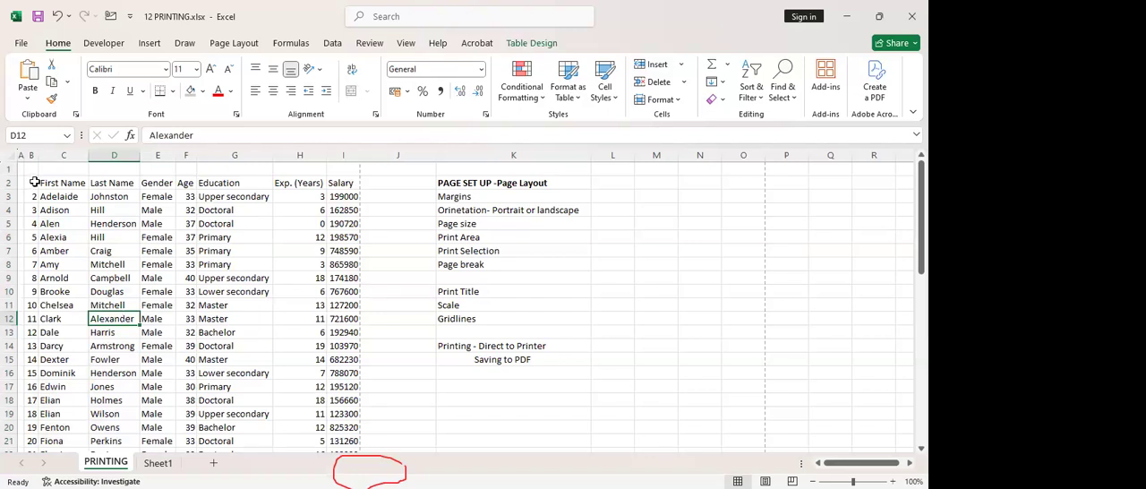
Make the header row of the table, B2:I2, bold
drag(34, 182, 345, 186)
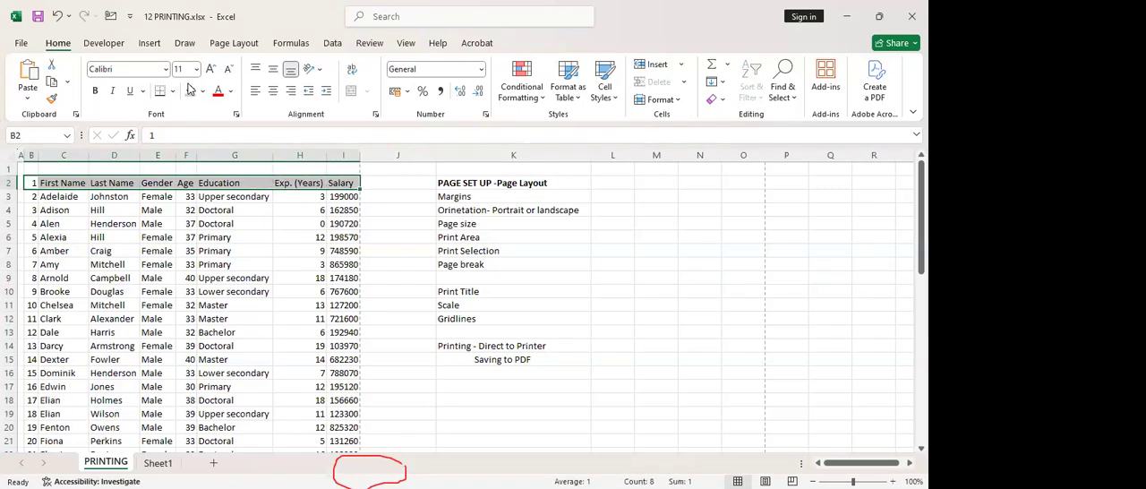
click(95, 90)
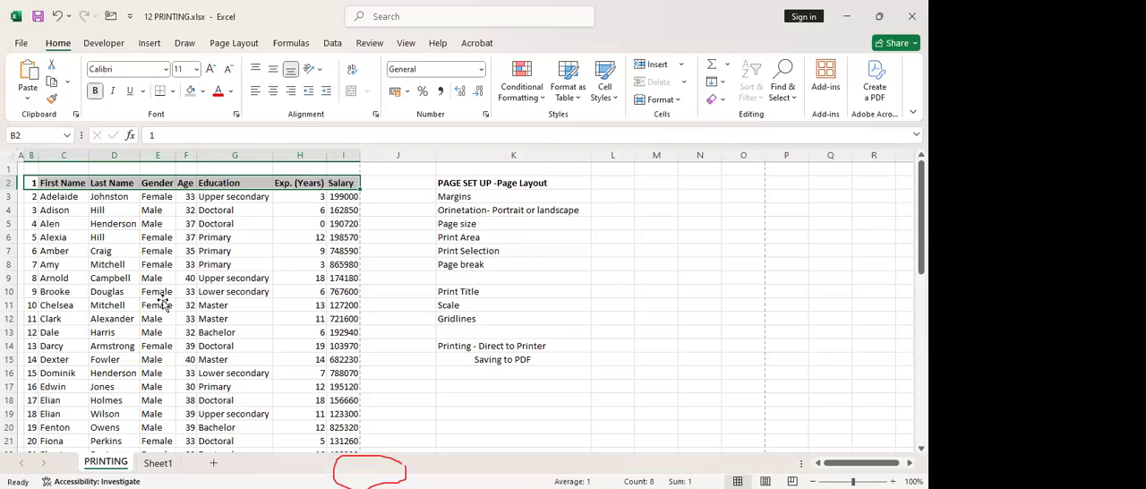
click(163, 303)
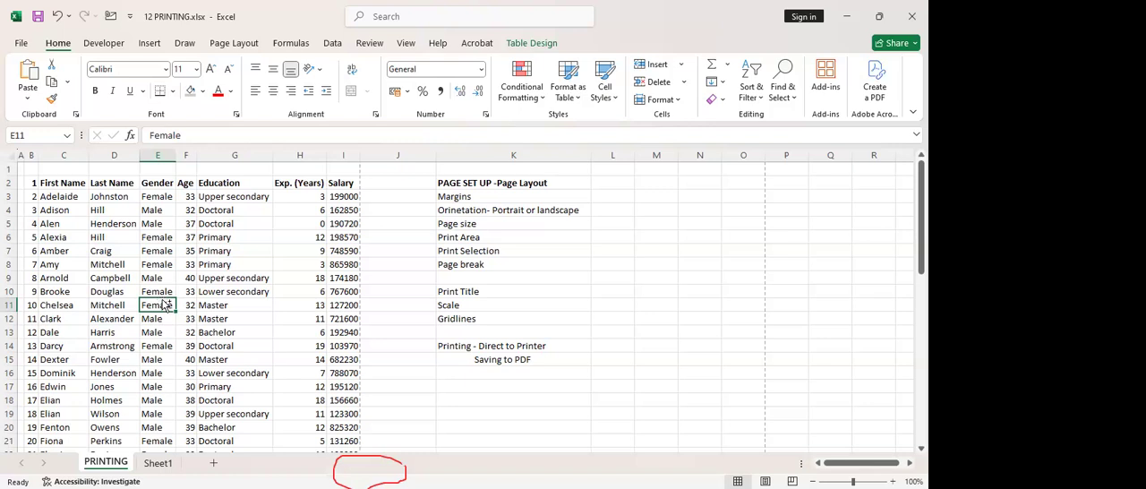
Select the whole table including the header row and numbering column, and set its font size to 13
key(ctrl+a)
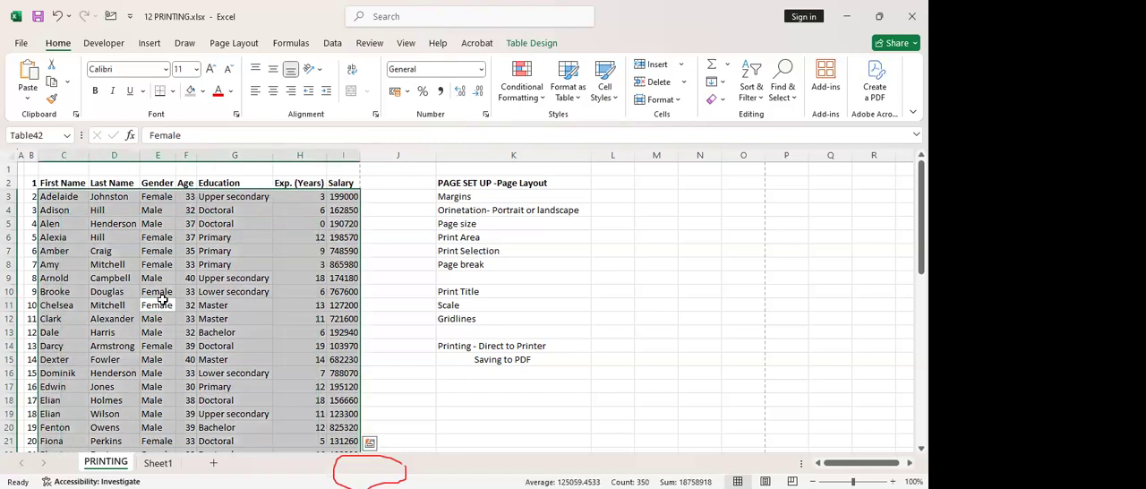
click(158, 278)
drag(34, 184, 334, 472)
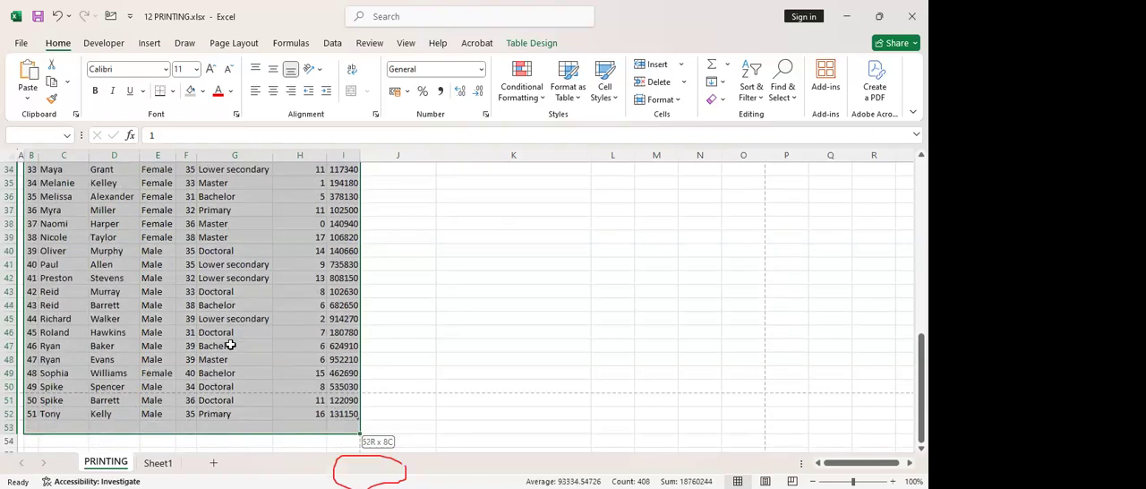
drag(230, 345, 230, 345)
scroll(230, 345, up, 11)
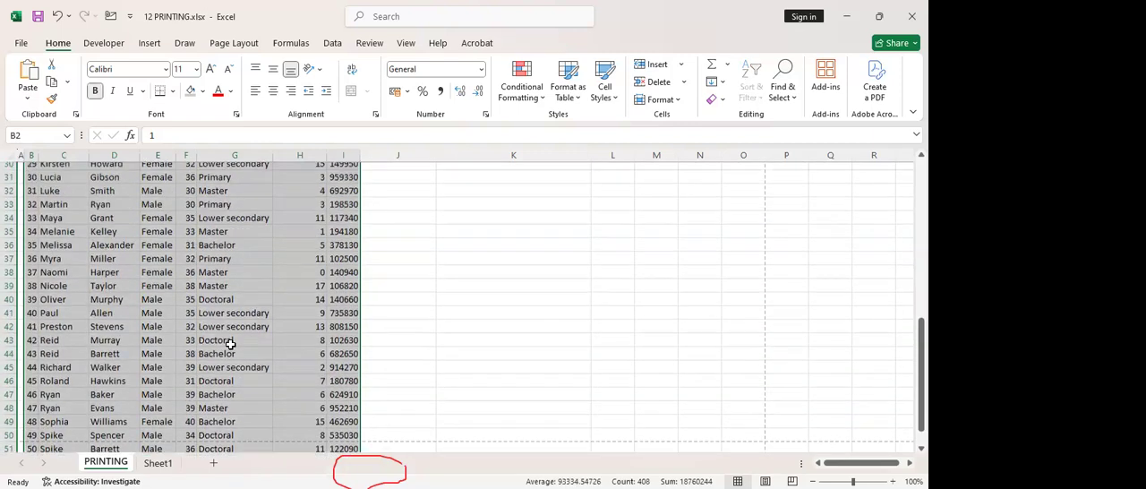
click(186, 69)
text(1)
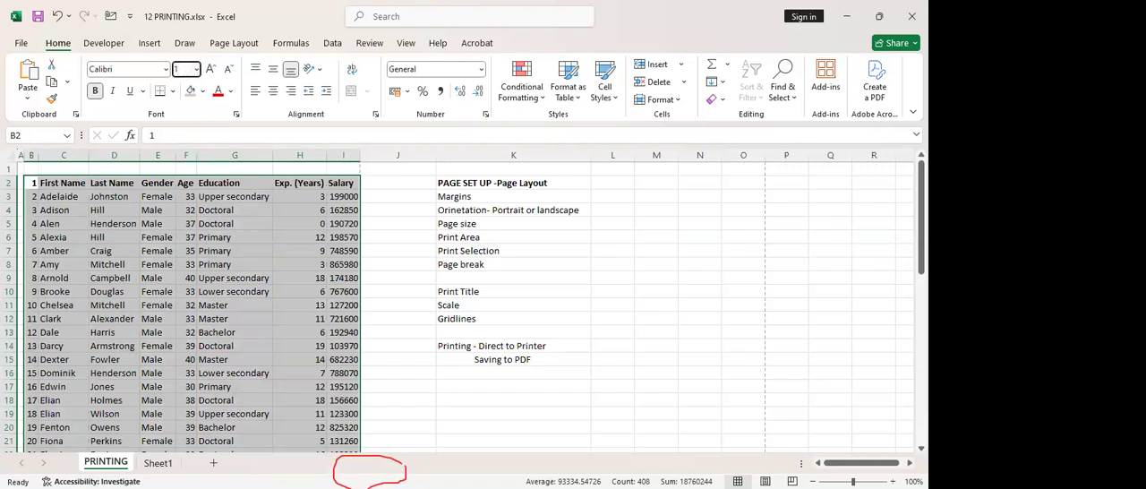
text(3)
key(Return)
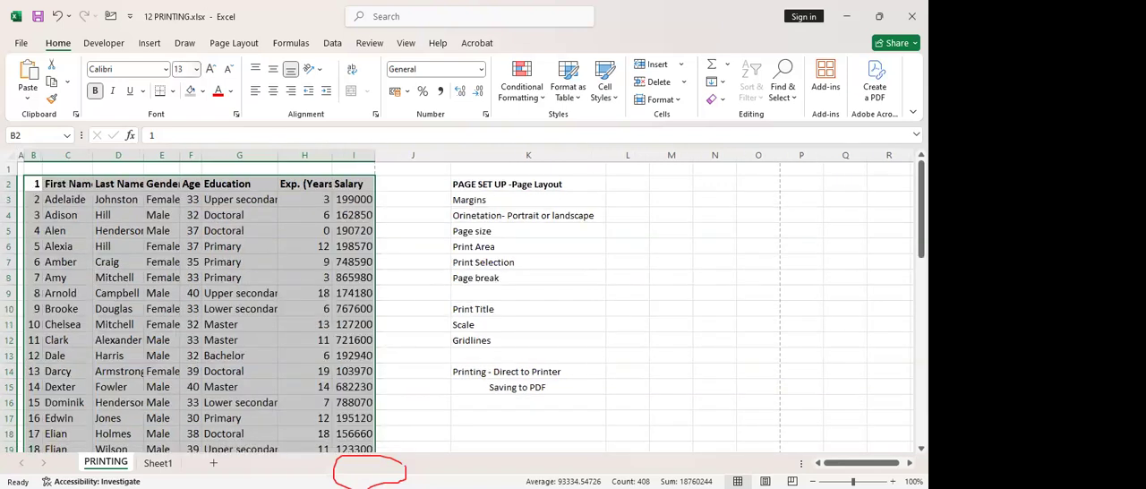
click(166, 204)
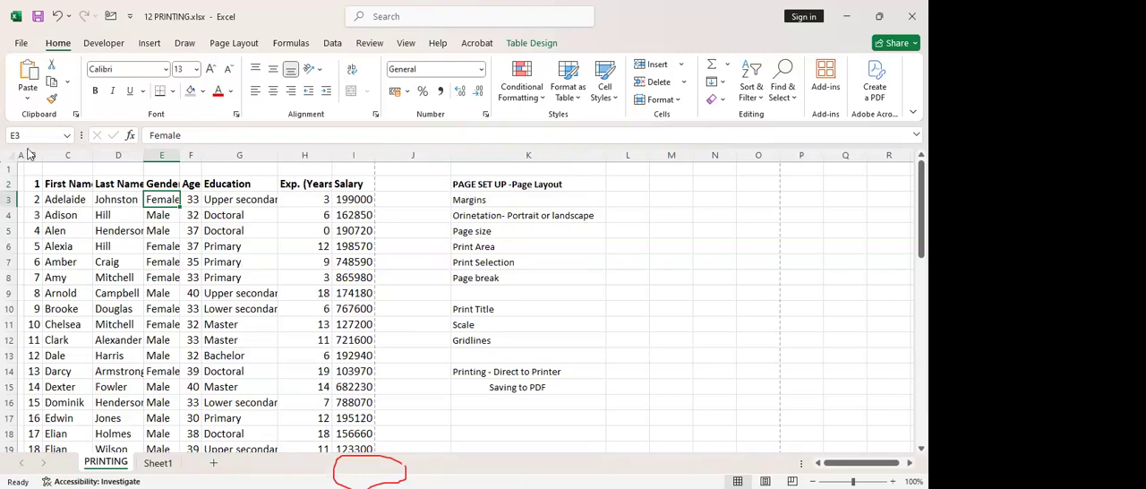
Refit the widths of columns B to I to the enlarged text
drag(153, 174, 372, 157)
double_click(373, 155)
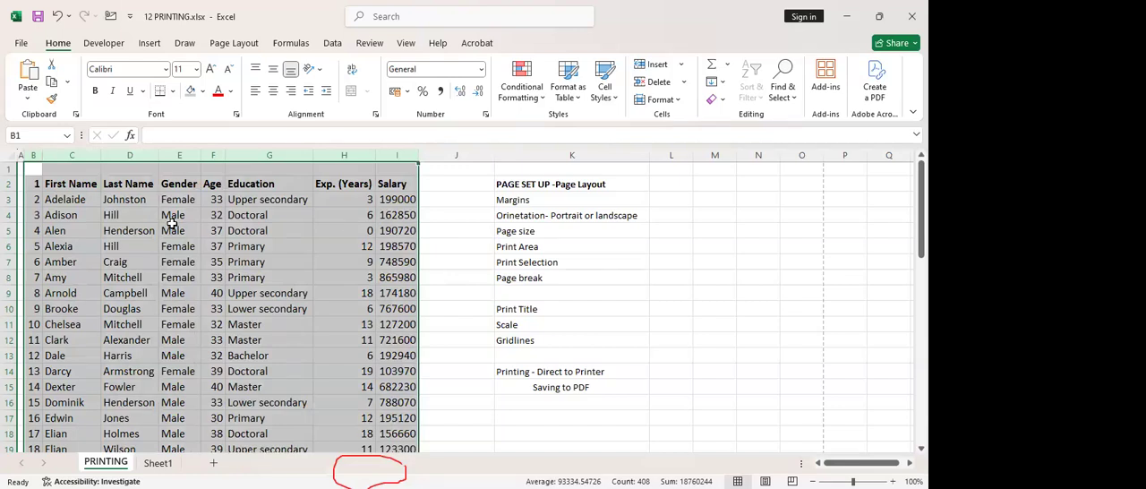
click(358, 246)
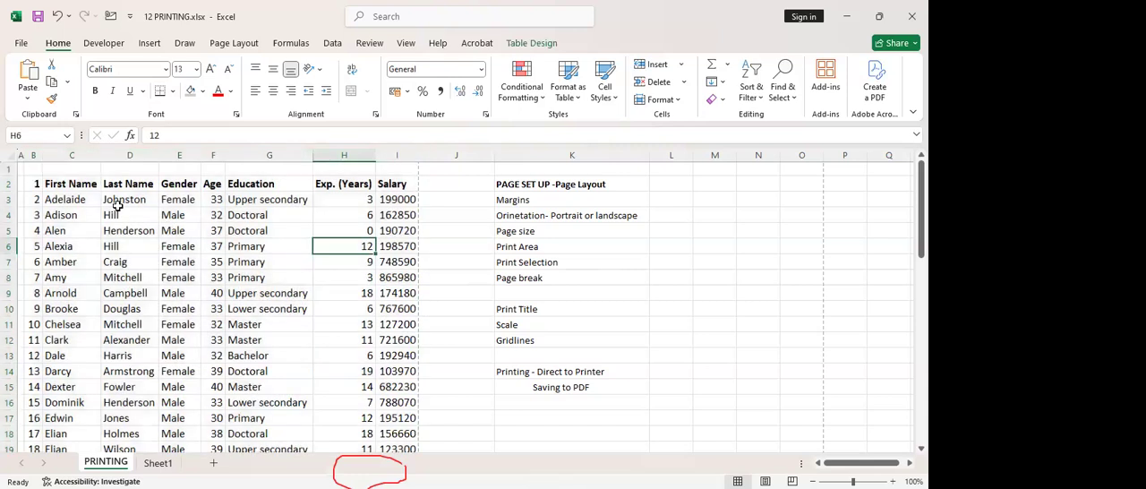
Fill the header row B2:I2 with light grey
drag(38, 184, 410, 184)
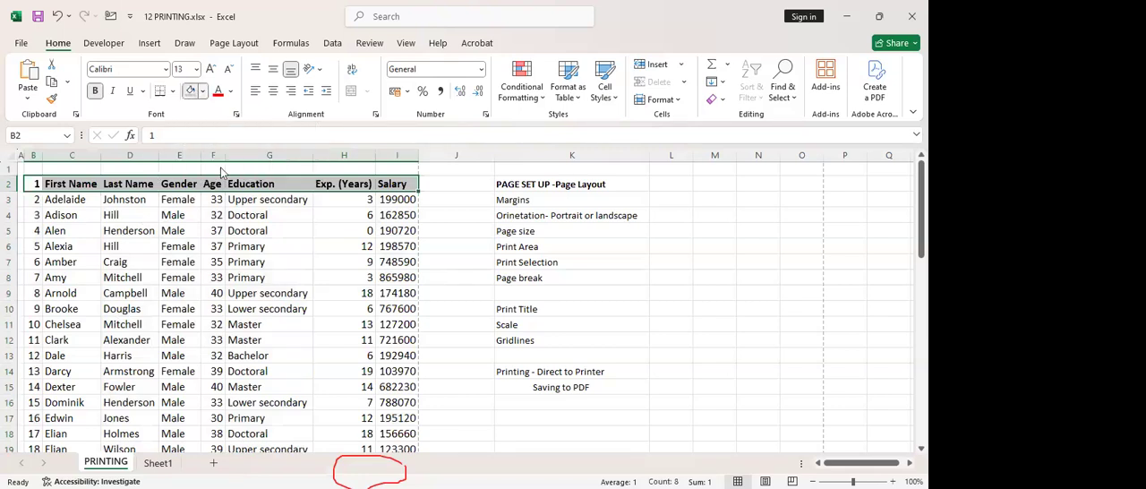
click(202, 91)
click(253, 280)
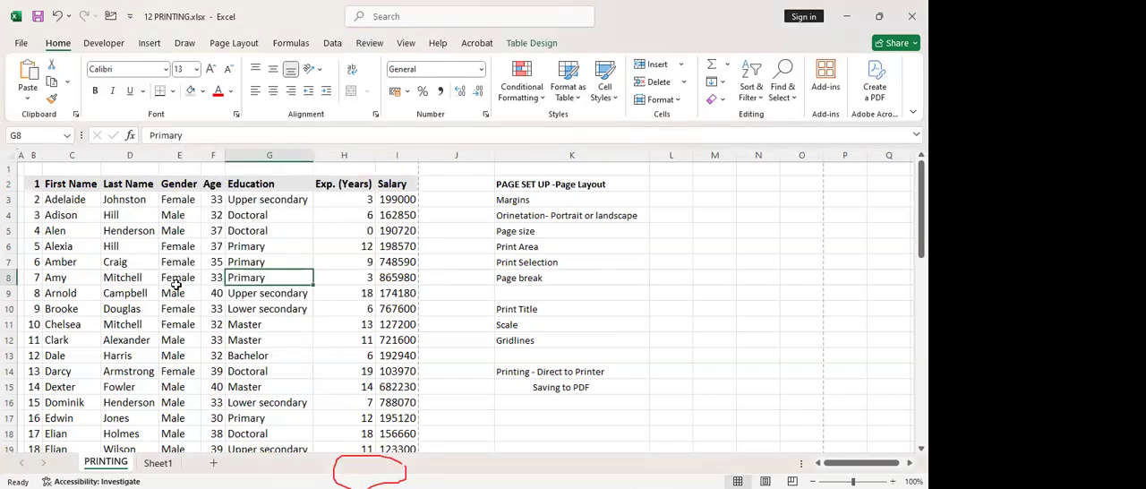
Select the table B2:I52 and add outline and inside borders through the Format Cells settings
click(57, 325)
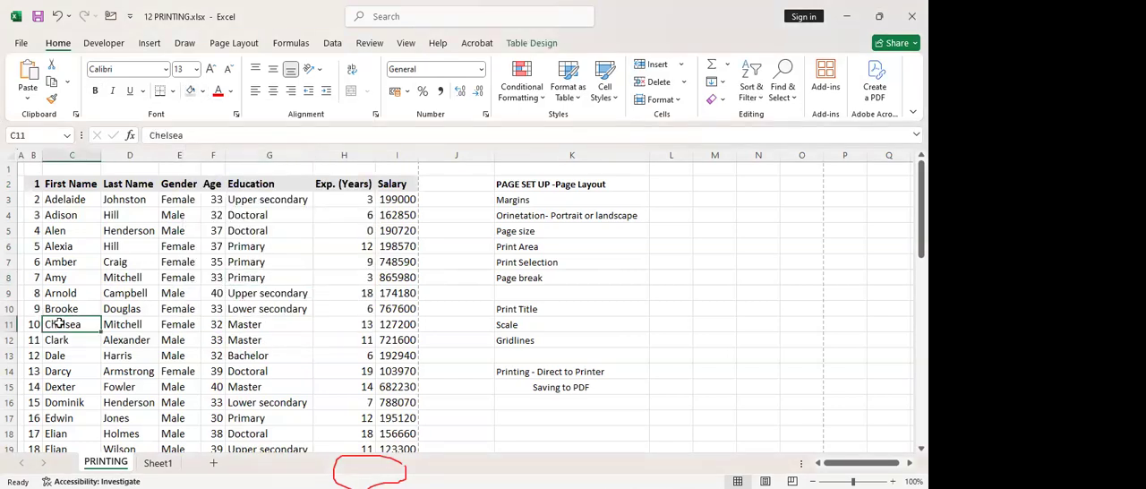
key(ctrl+a)
click(136, 312)
drag(34, 183, 404, 420)
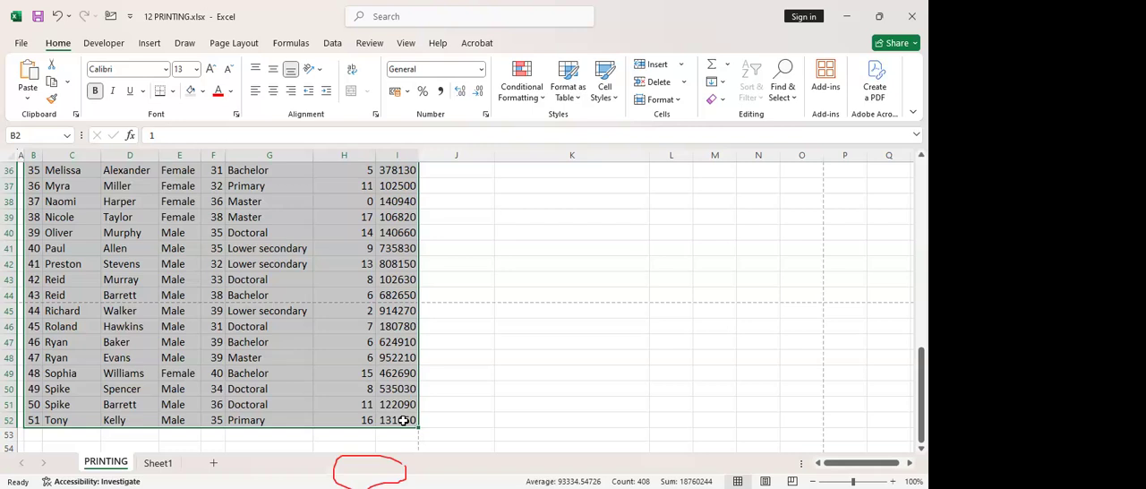
scroll(403, 420, up, 12)
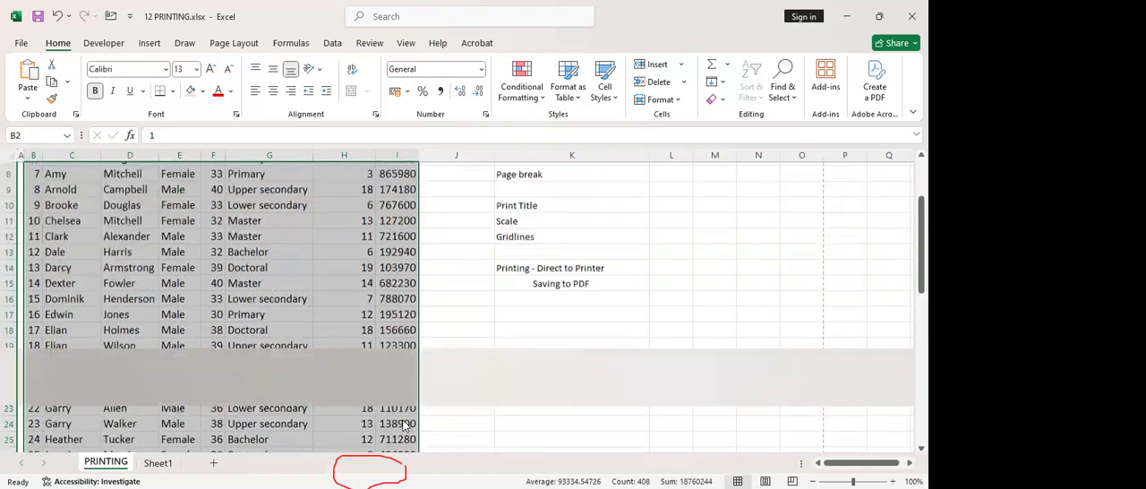
key(ctrl+1)
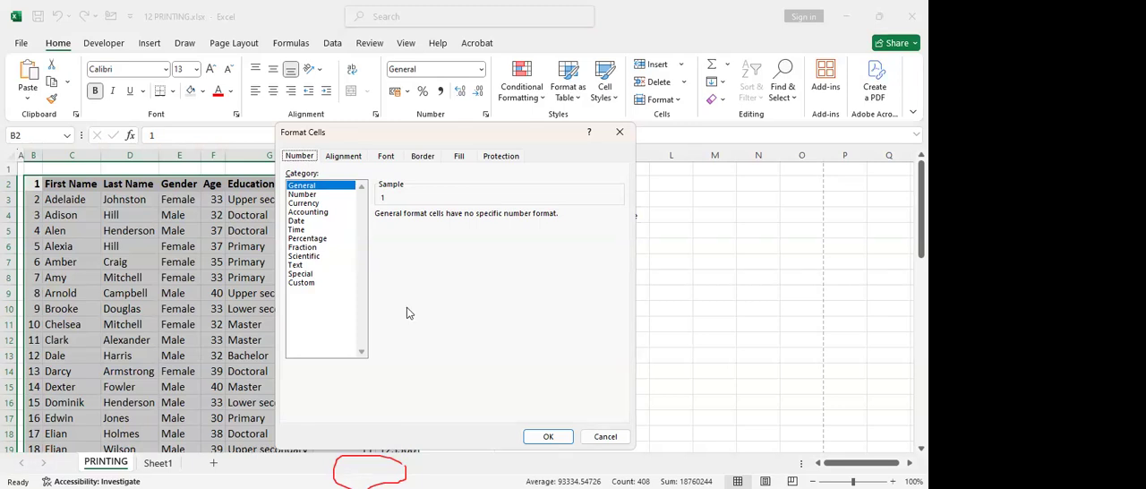
click(425, 158)
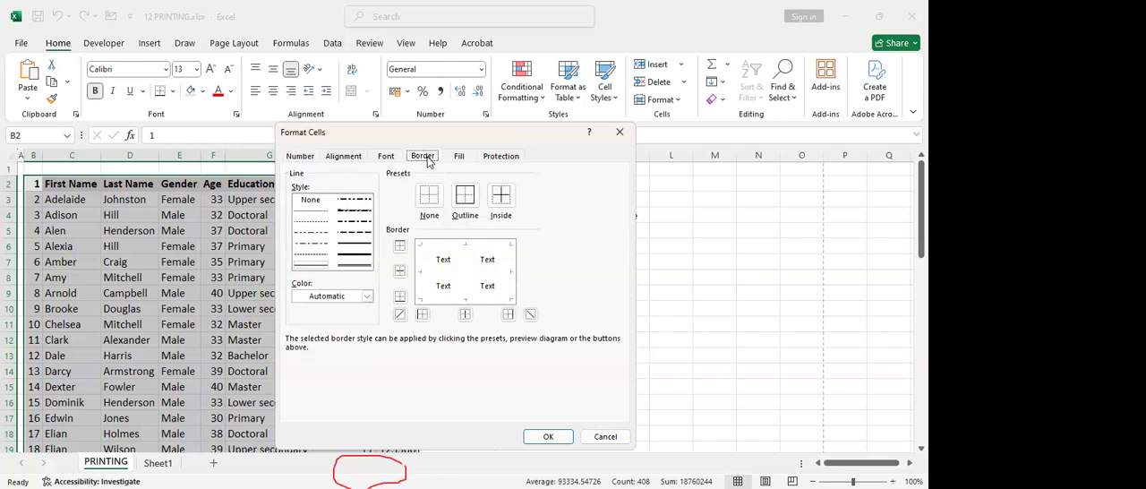
click(465, 205)
click(500, 197)
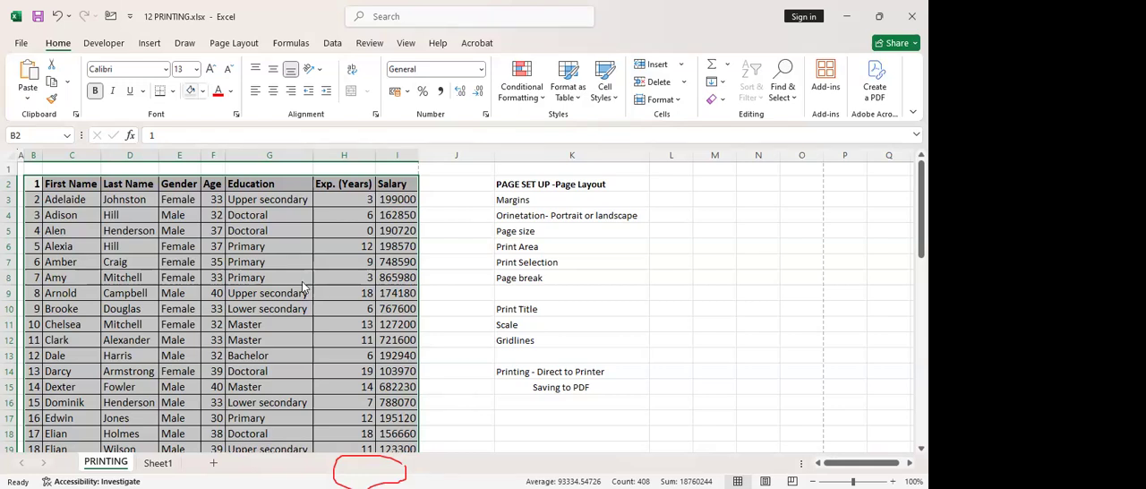
Apply the All Borders preset to the selected table and check it down to the last row
click(174, 93)
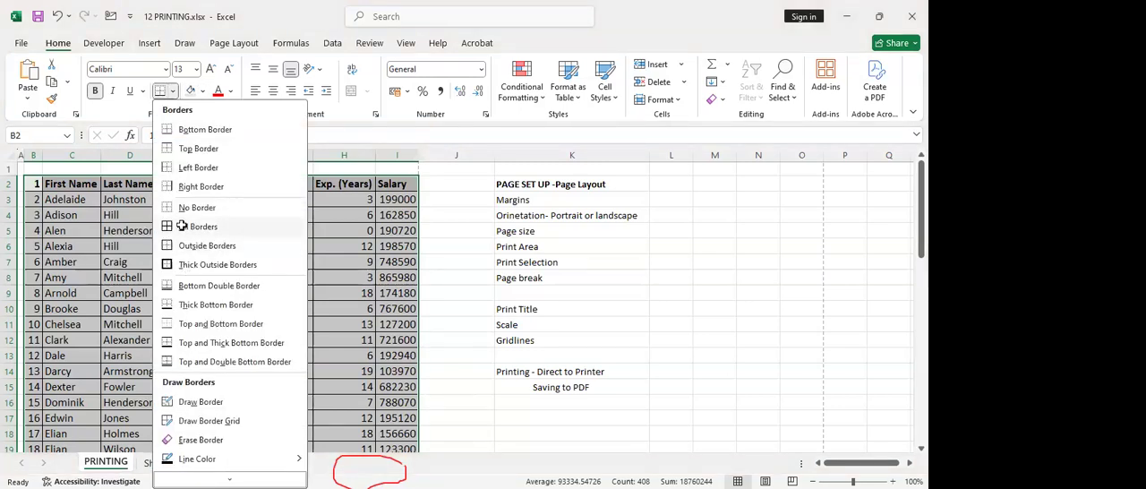
click(181, 225)
scroll(422, 295, down, 12)
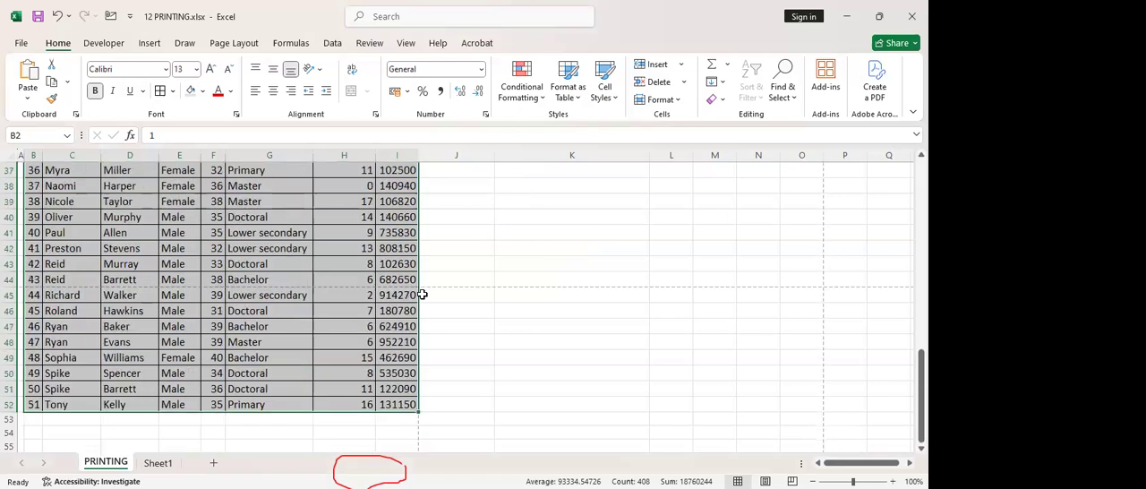
scroll(422, 294, down, 5)
scroll(422, 295, up, 17)
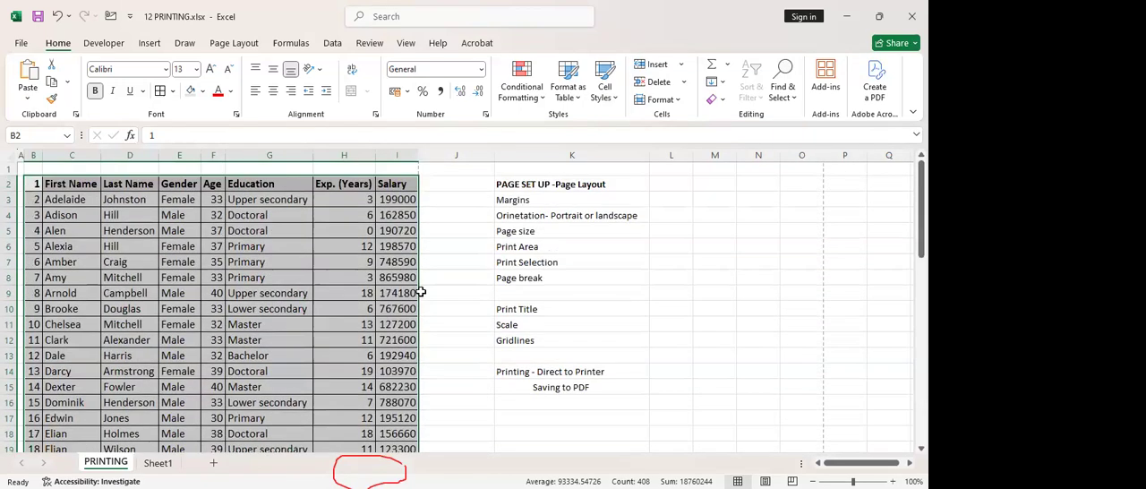
Look at the page setup notes in column K, select the table B2:I52, and view page 2 of its print preview
click(569, 155)
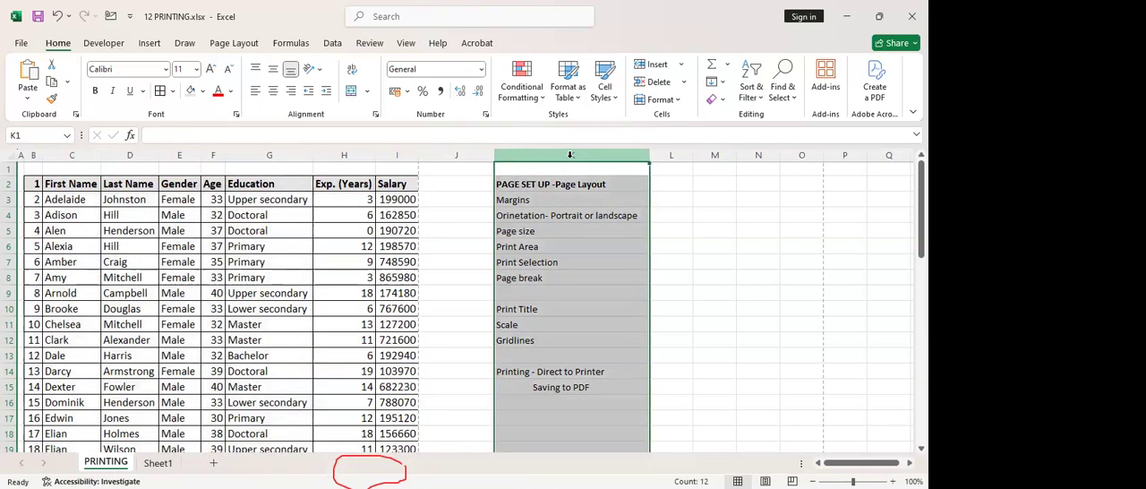
click(574, 230)
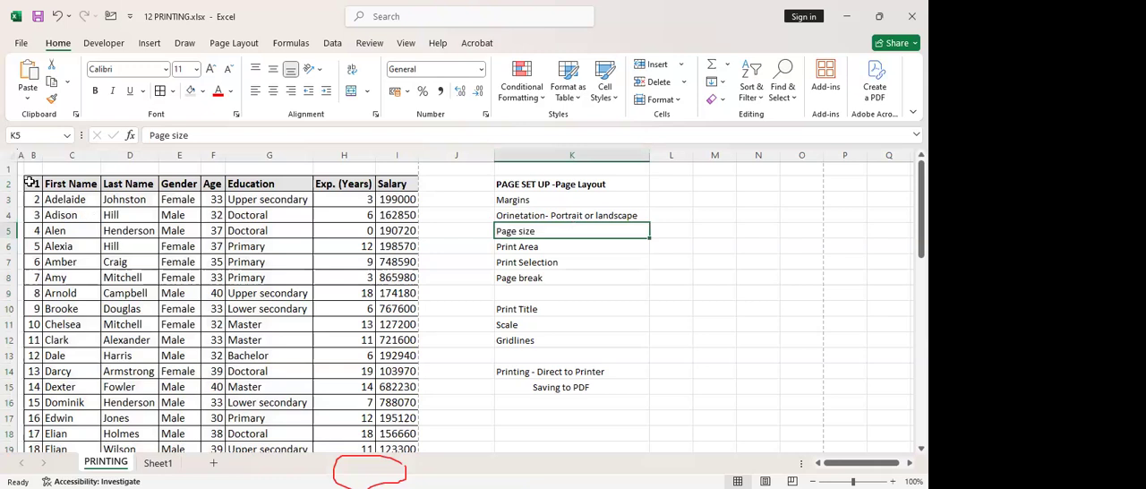
mouse_move(397, 403)
mouse_down()
mouse_move(402, 471)
mouse_move(396, 376)
mouse_move(400, 407)
mouse_up()
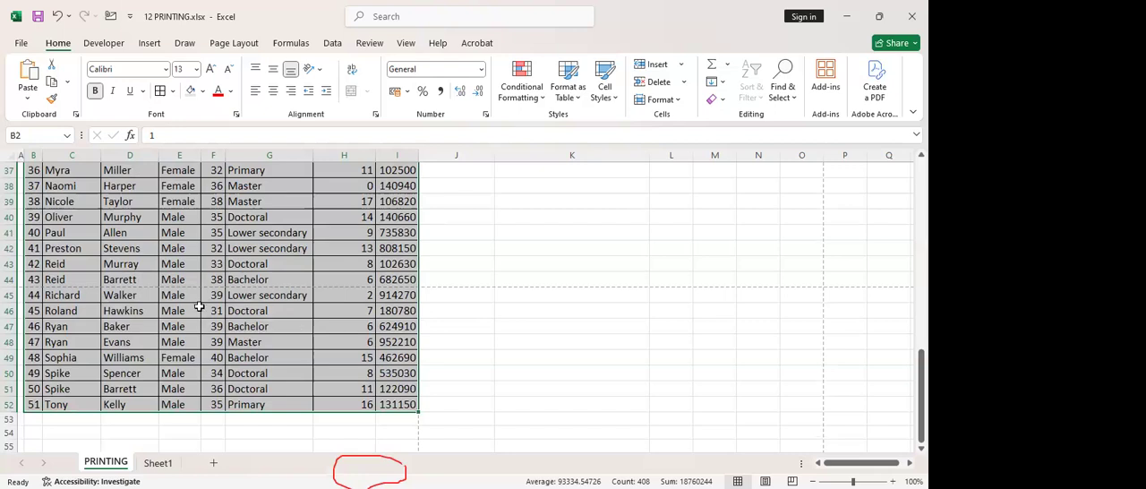
click(22, 45)
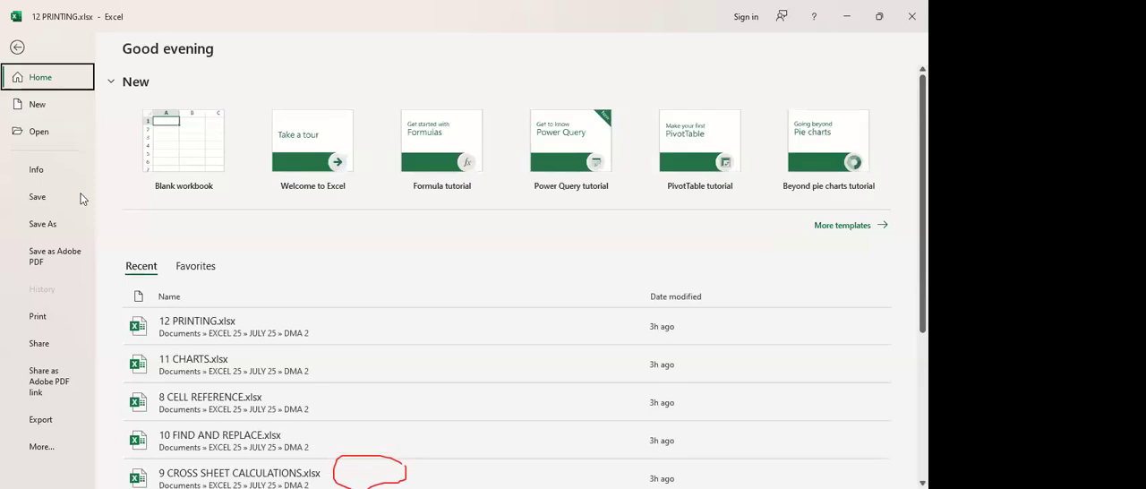
click(36, 321)
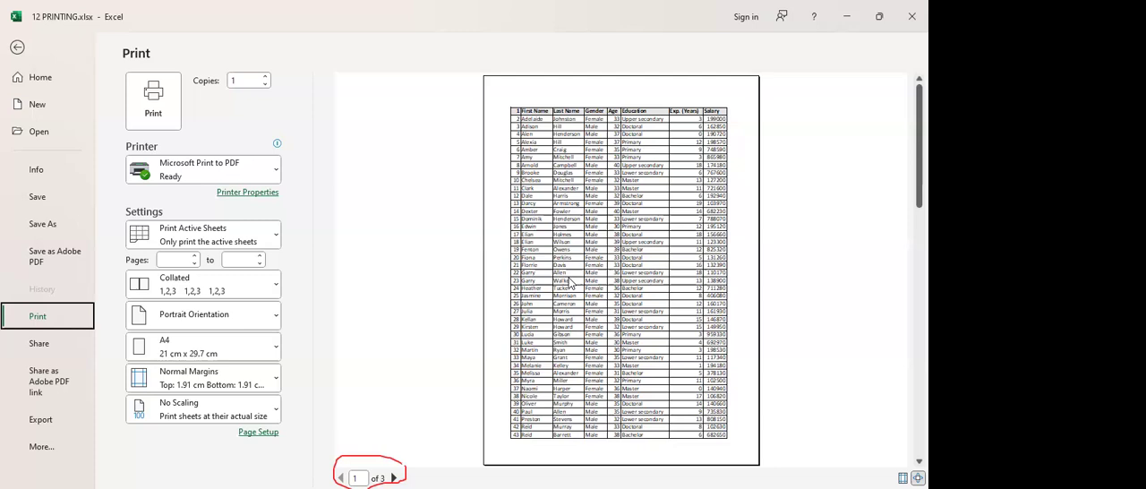
click(394, 476)
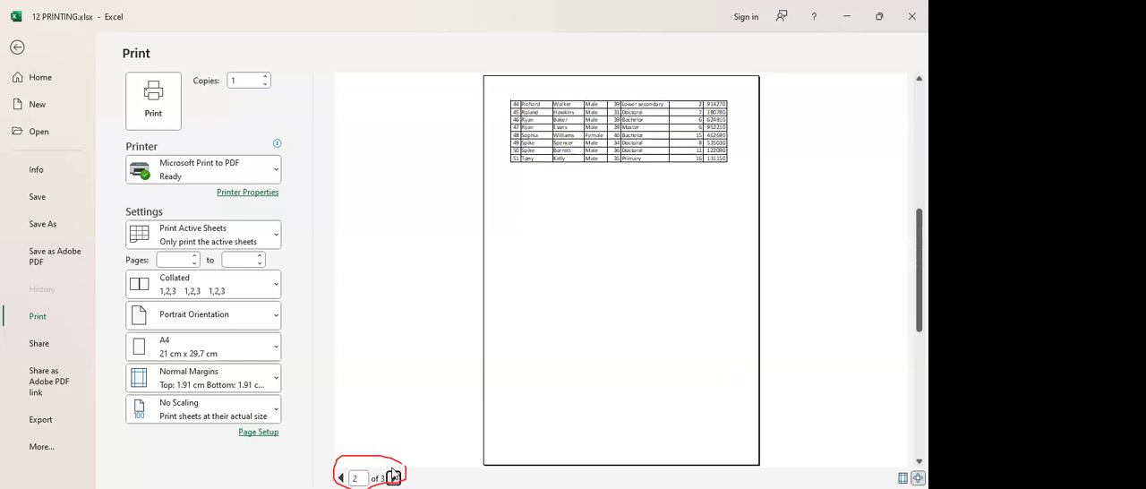
Preview page 3 and try to print only pages 1 to 2 through Microsoft Print to PDF
click(394, 477)
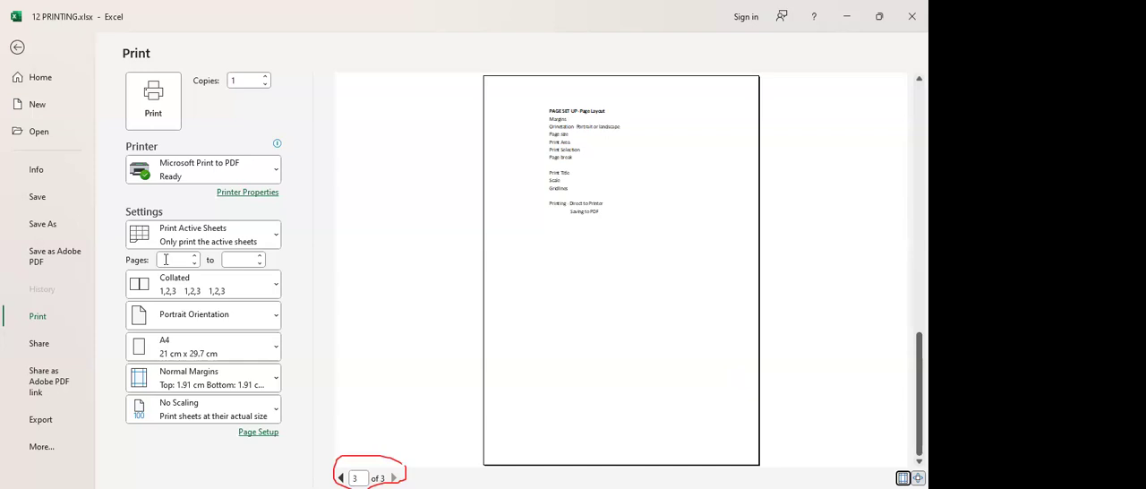
click(165, 259)
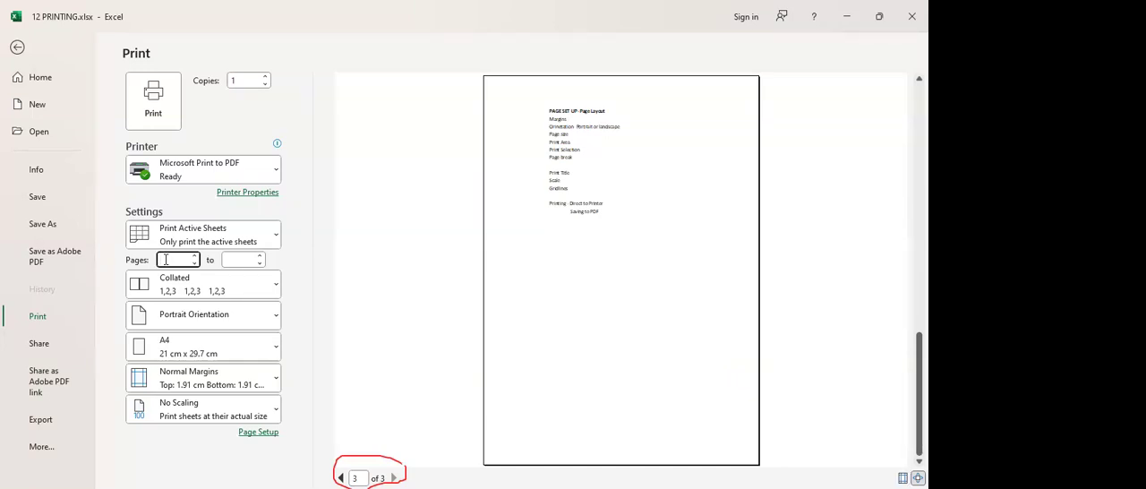
text(1)
click(240, 258)
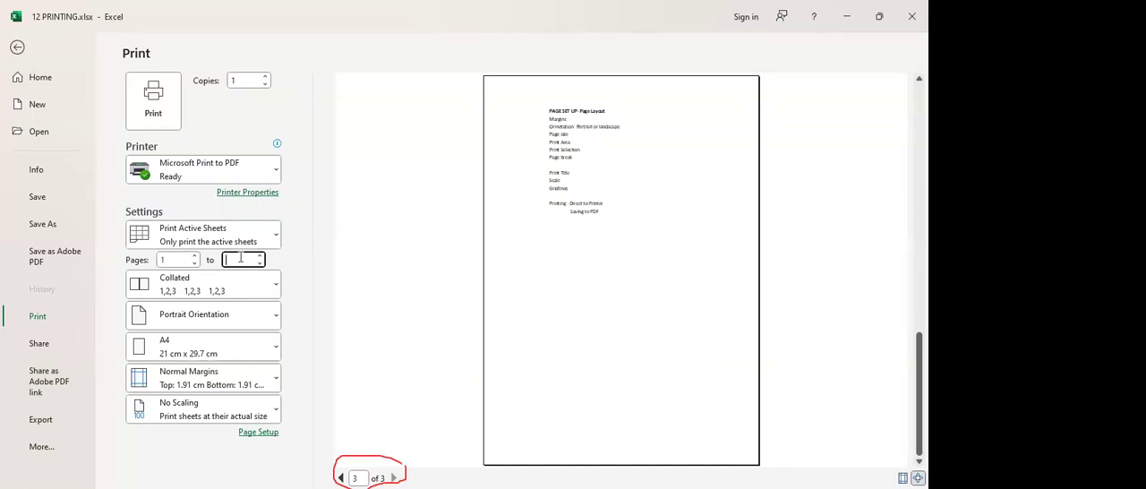
text(2)
key(Return)
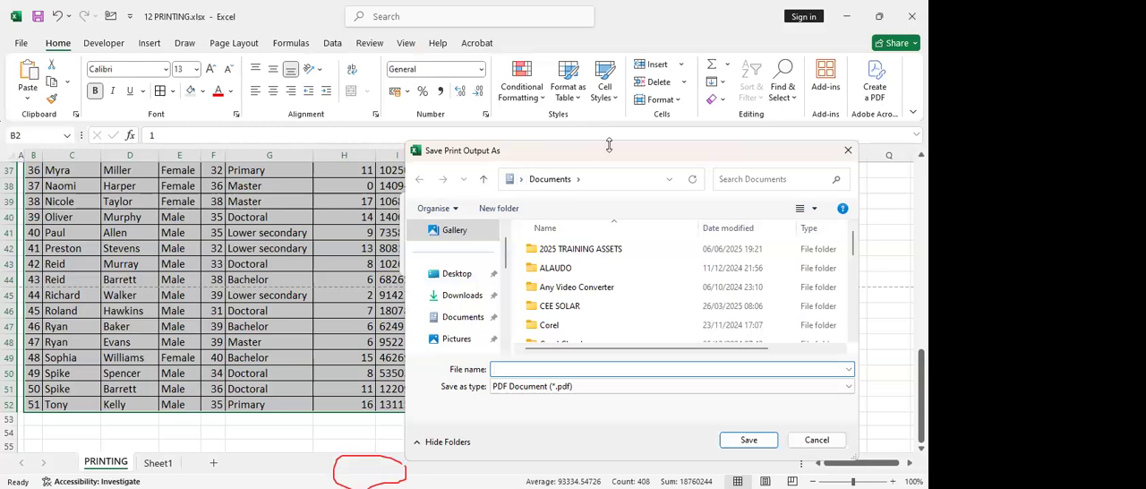
drag(611, 148, 319, 70)
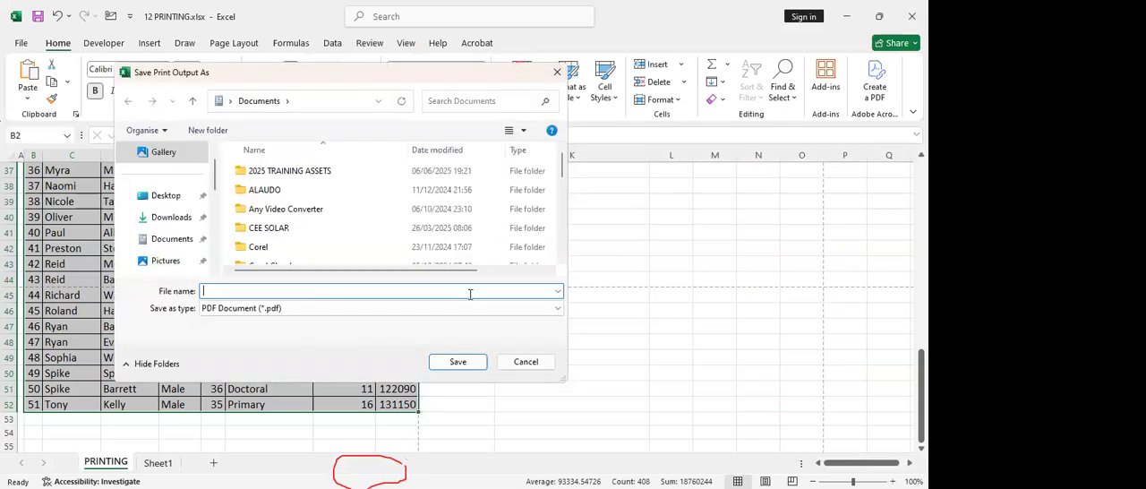
click(528, 363)
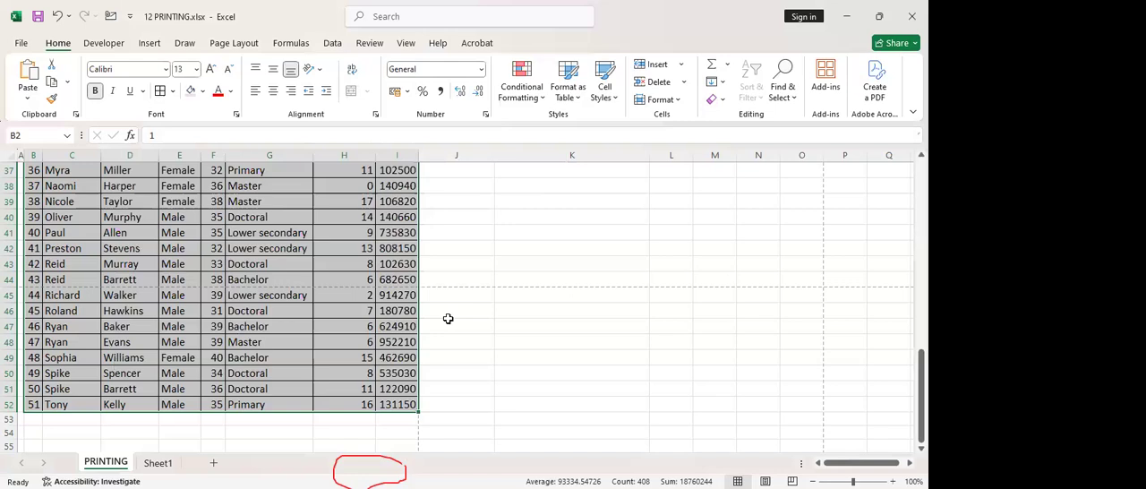
Try to convert the workbook with Save as Adobe PDF and with Share as Adobe PDF link
scroll(448, 318, up, 3)
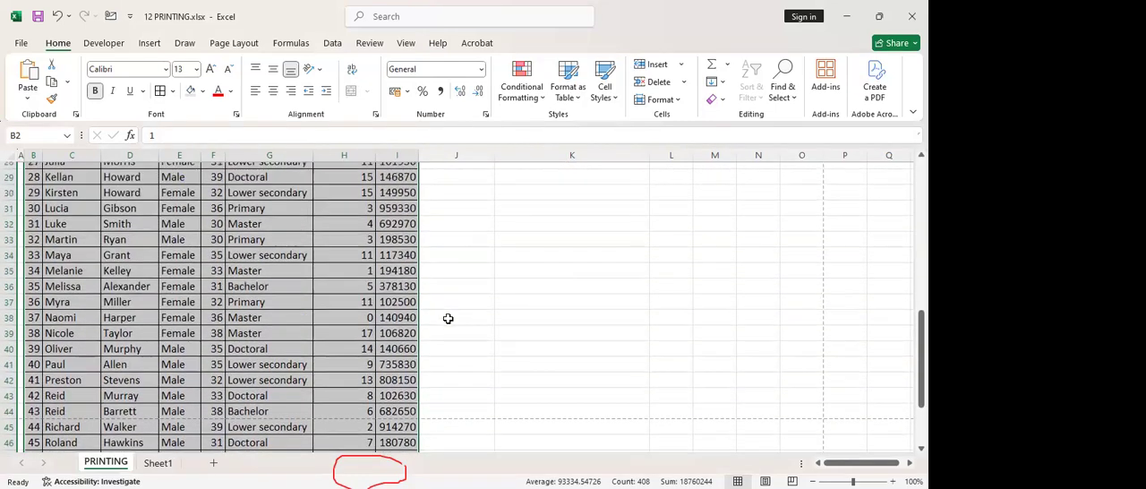
scroll(447, 318, up, 3)
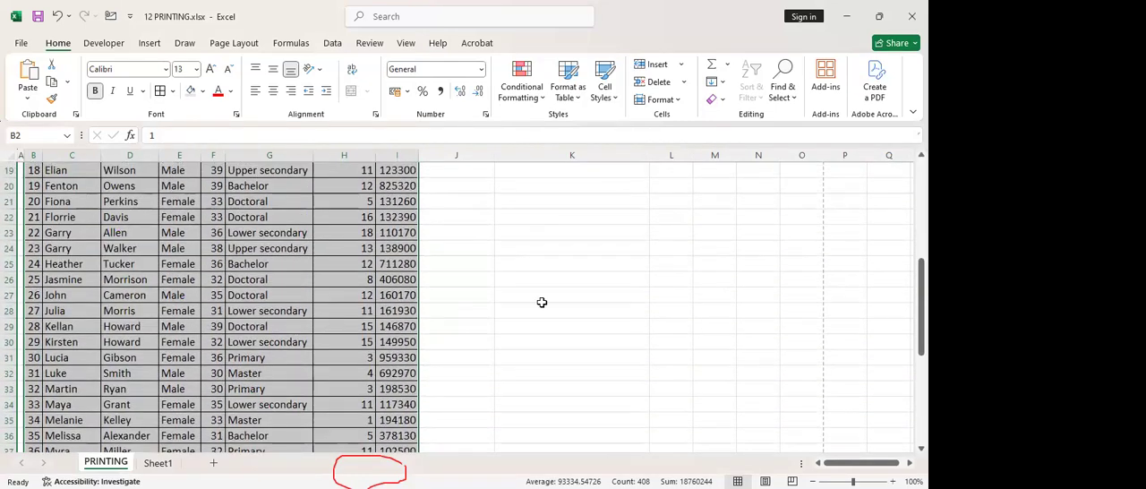
scroll(542, 302, up, 4)
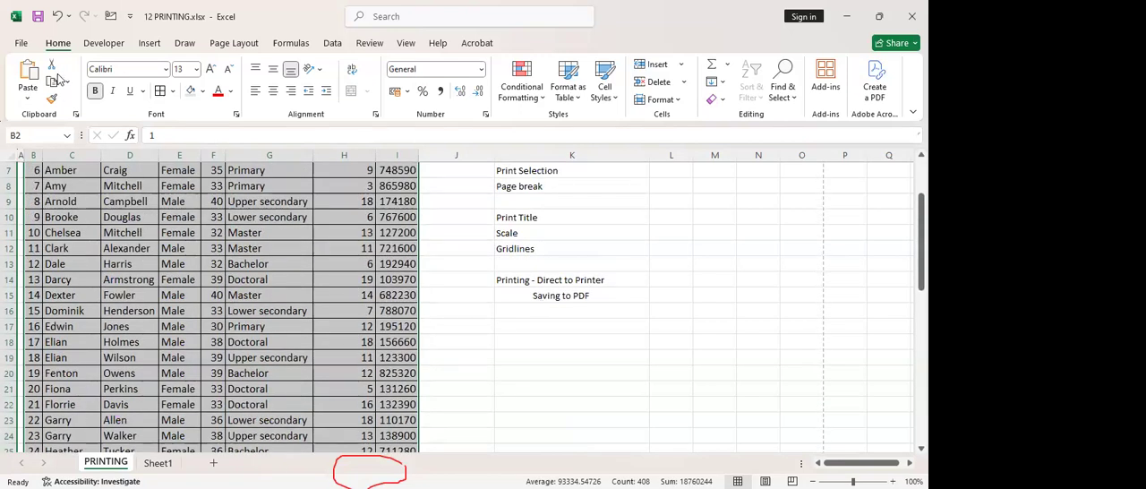
click(21, 43)
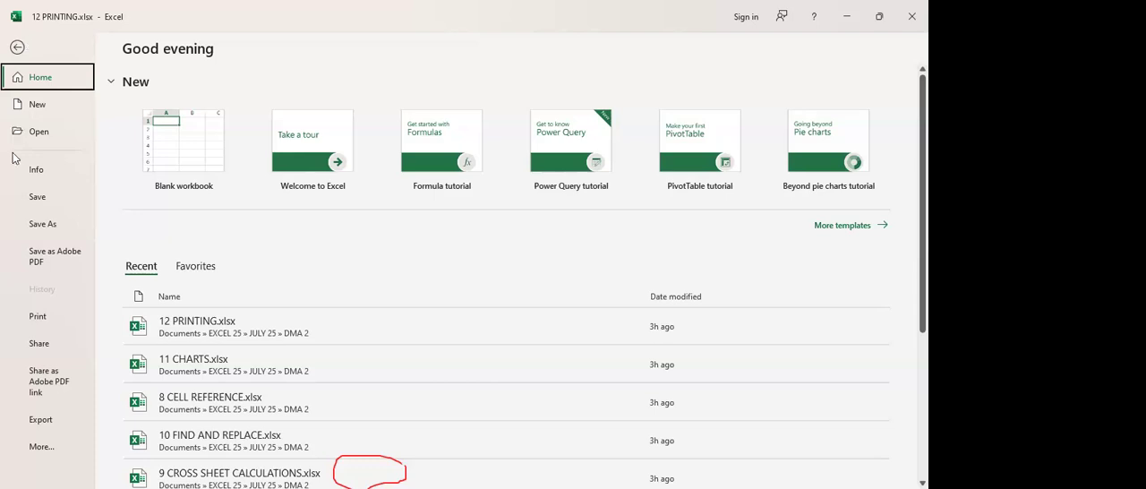
click(50, 258)
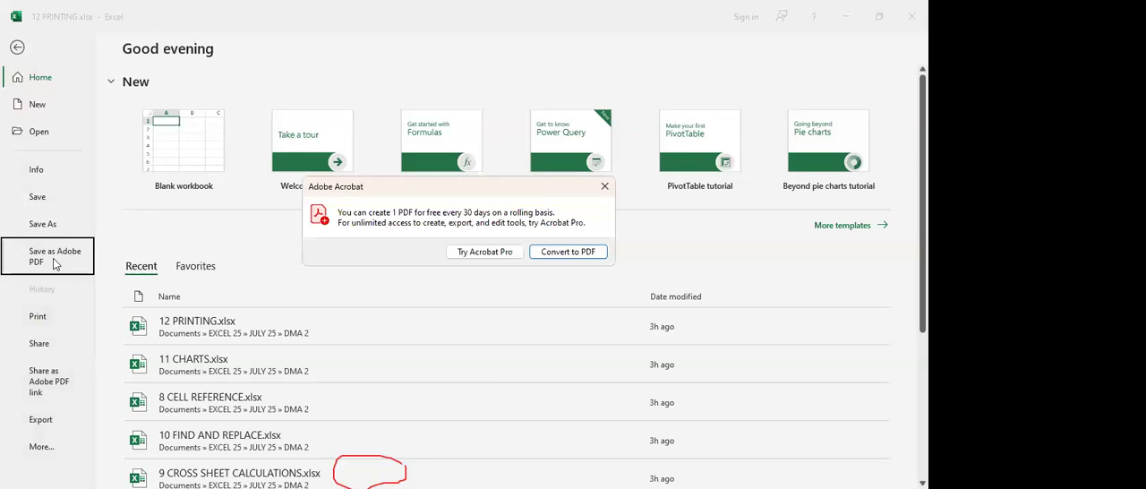
click(552, 257)
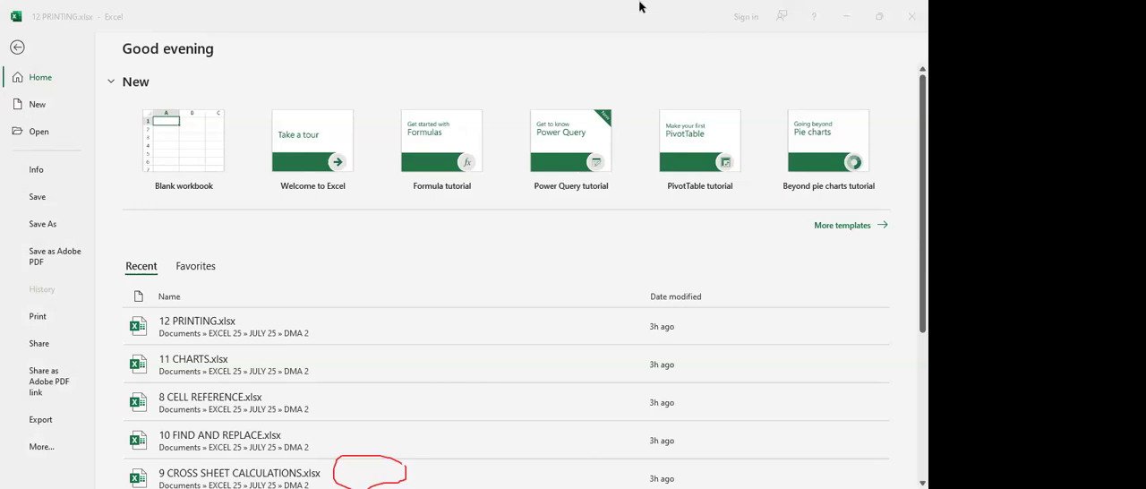
click(53, 256)
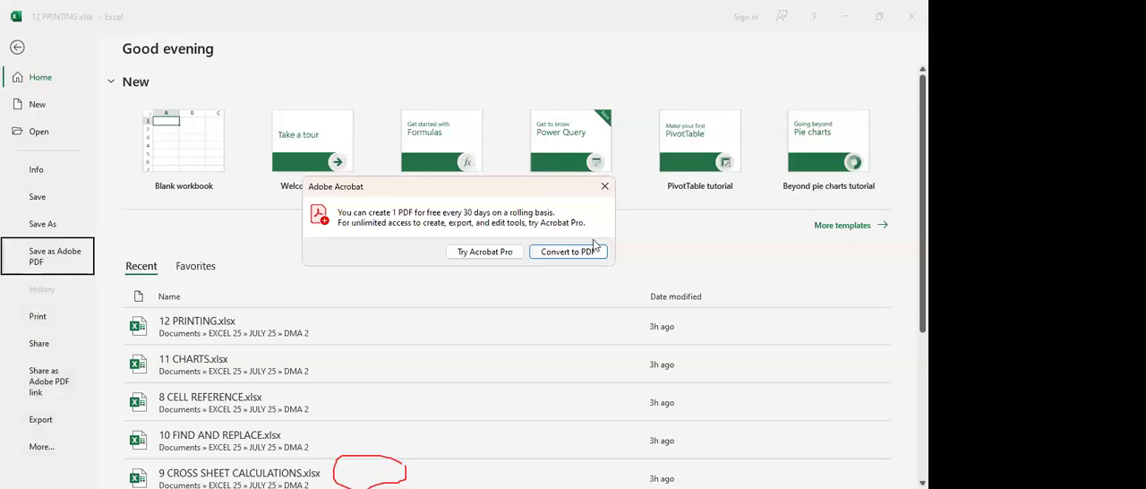
click(604, 186)
click(48, 379)
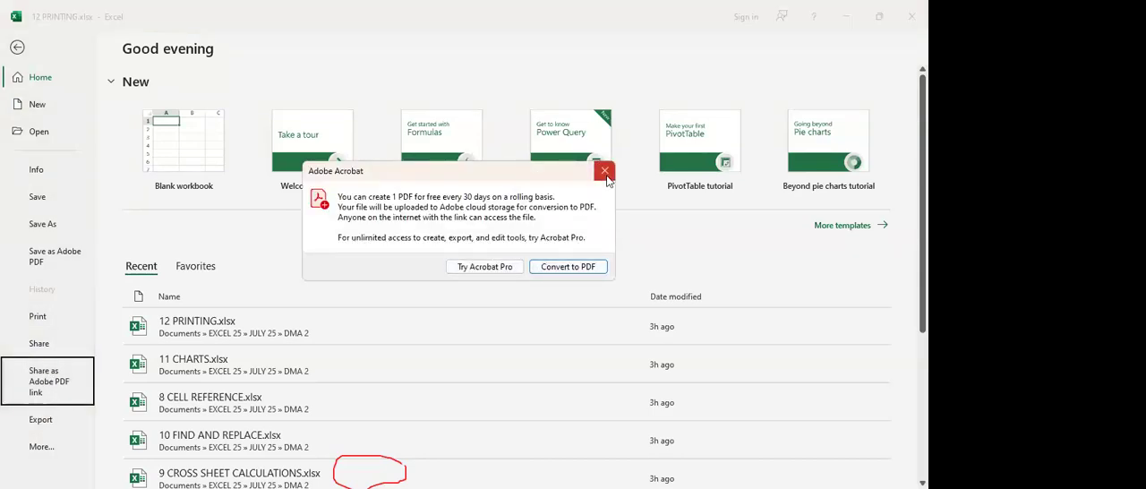
click(605, 172)
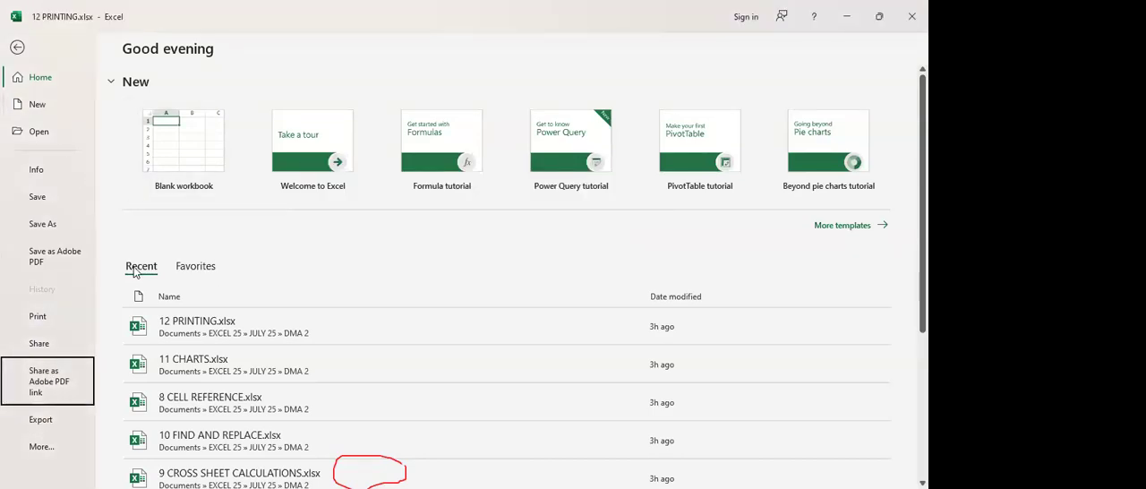
Prepare to save a copy to the Desktop named PDF, with PDF (*.pdf) as the file type
click(34, 221)
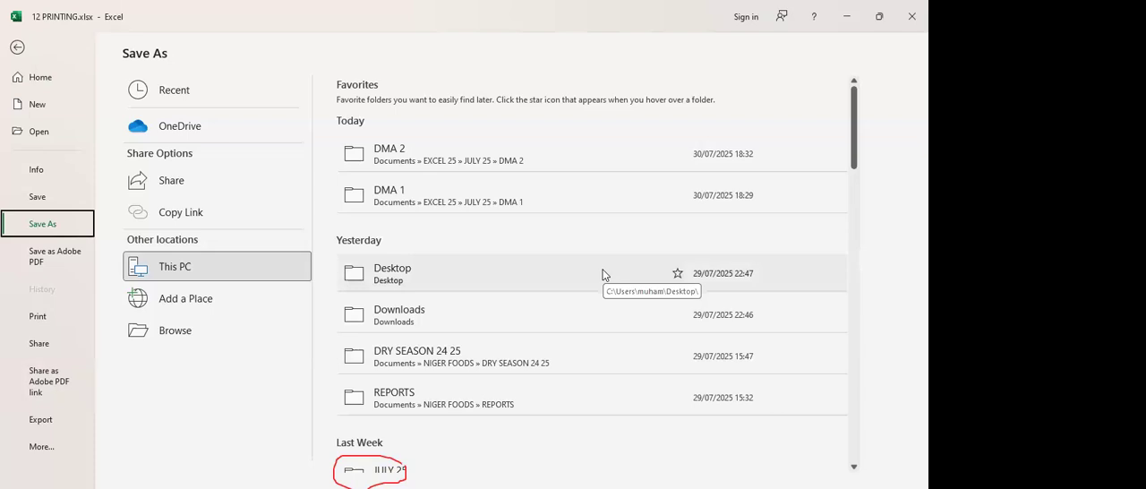
click(432, 273)
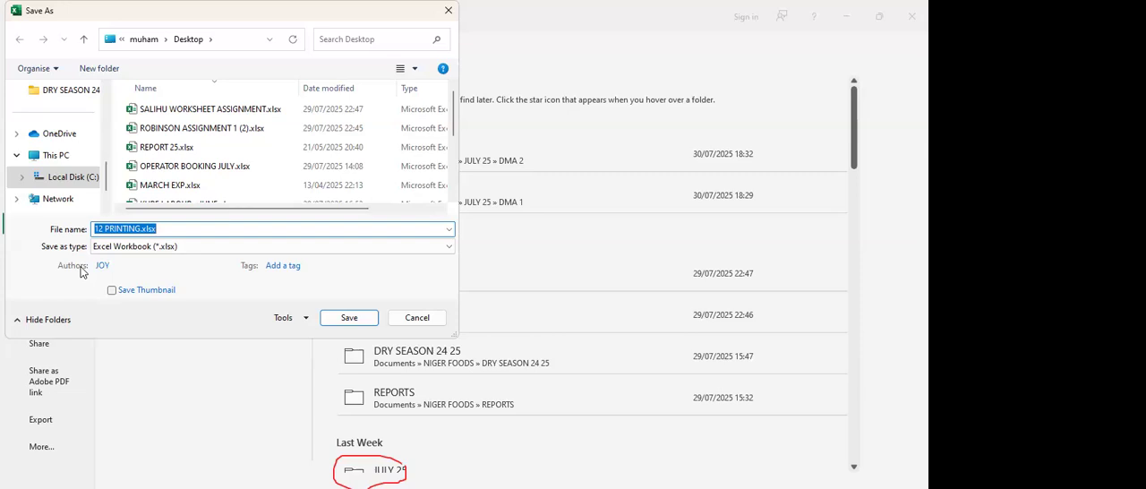
click(184, 227)
drag(189, 227, 89, 224)
text(P)
text(F)
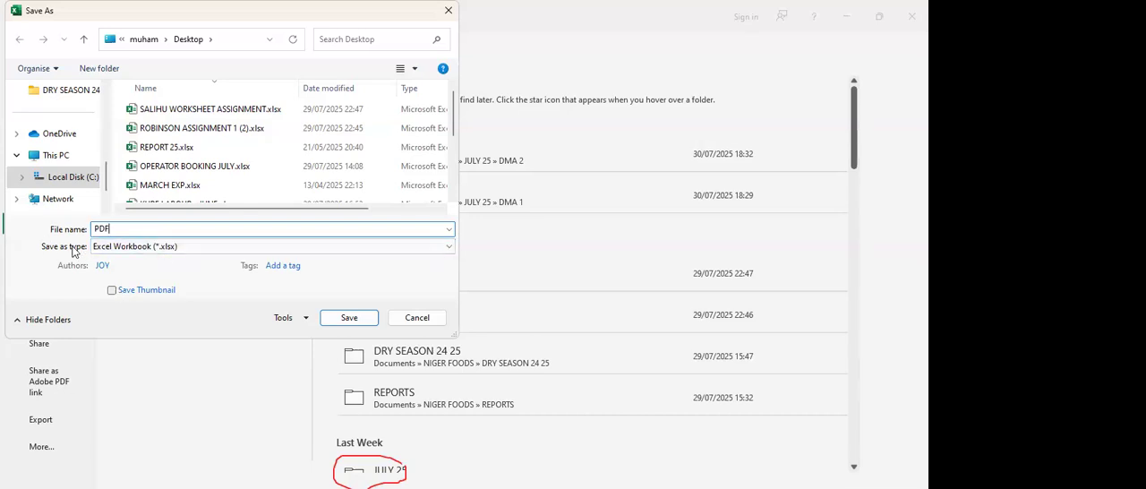
click(207, 247)
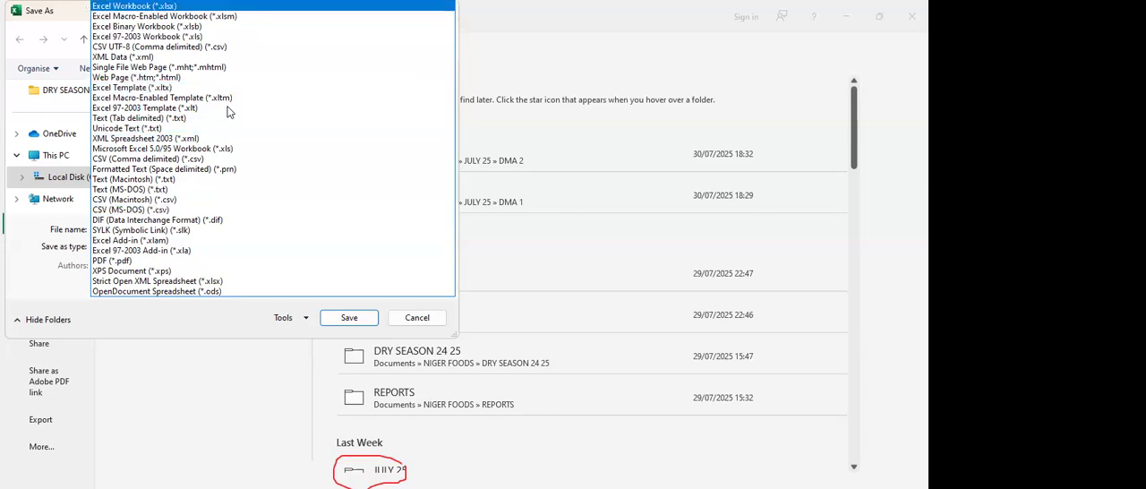
click(161, 261)
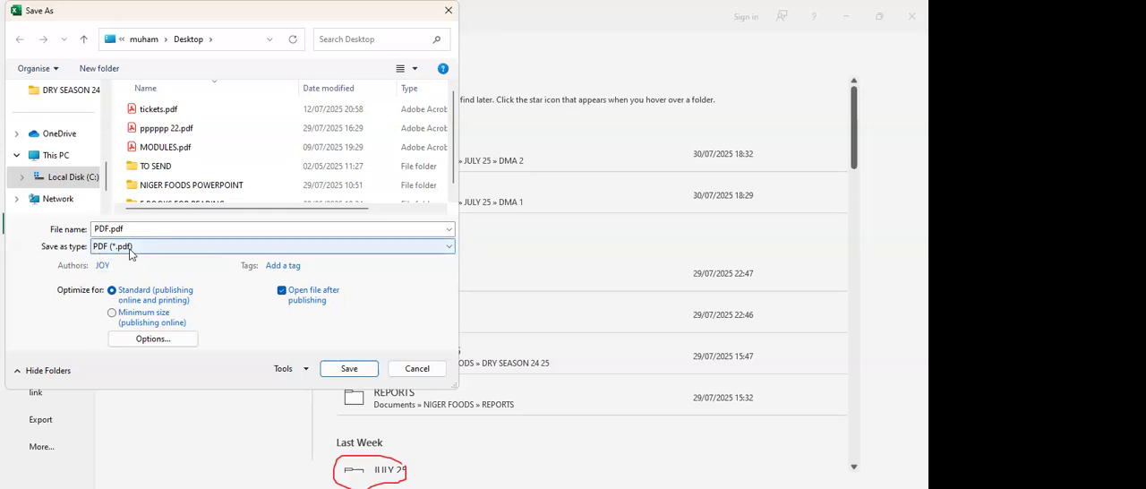
Limit the PDF export's page range to pages 1 to 2 in the publishing options
click(152, 338)
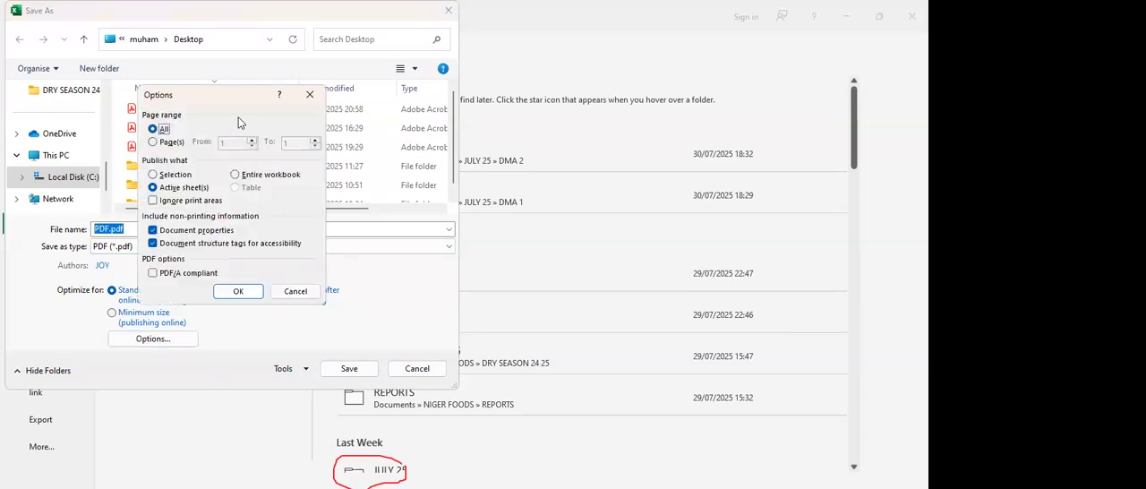
click(154, 142)
drag(290, 143, 276, 136)
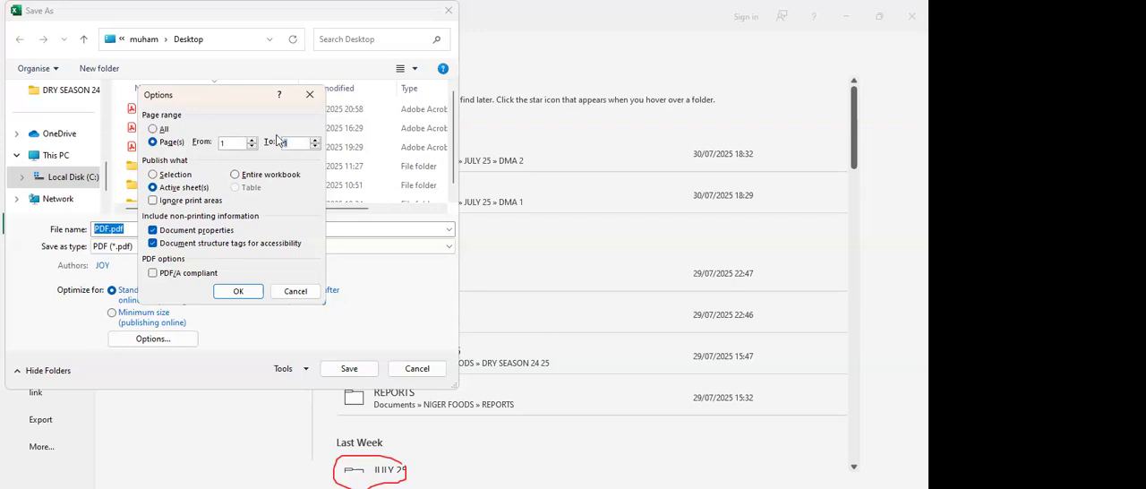
text(2)
click(235, 292)
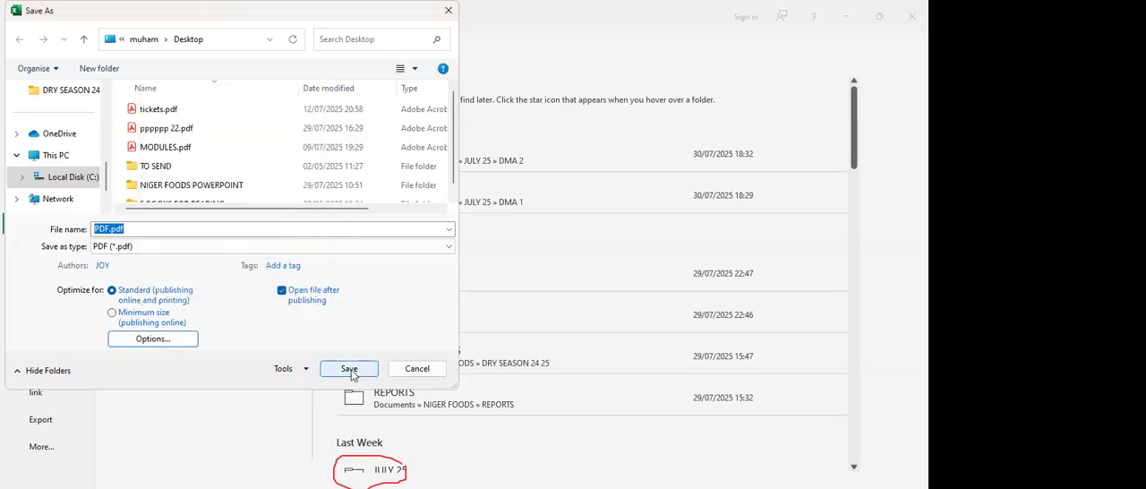